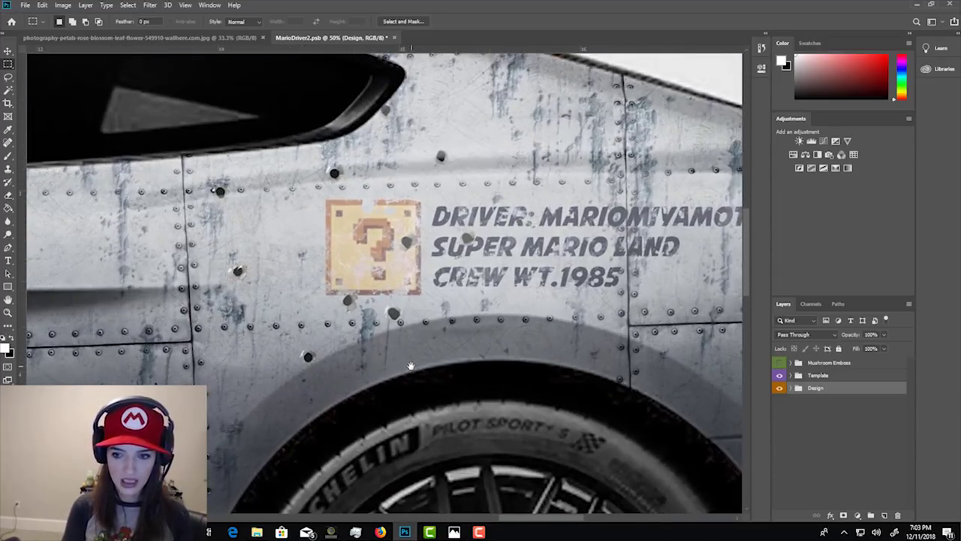
Hide the Template group and examine the bare metal texture around the driver lettering and question-mark block.
click(779, 374)
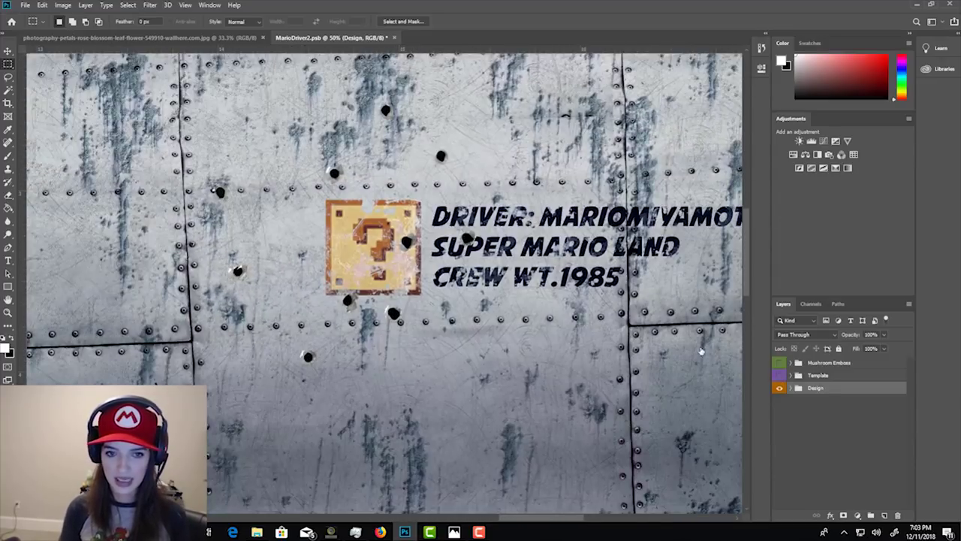
scroll(574, 314, down, 5)
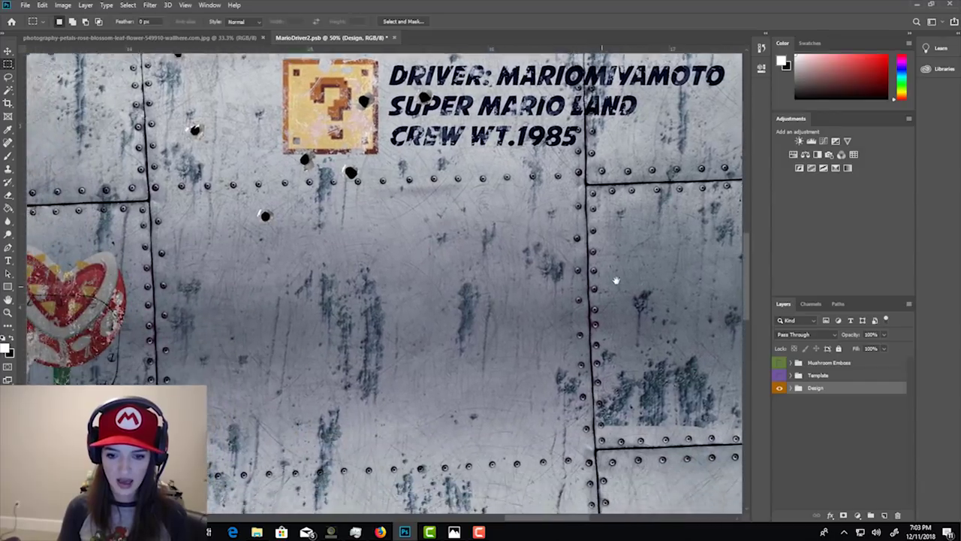
scroll(612, 286, up, 6)
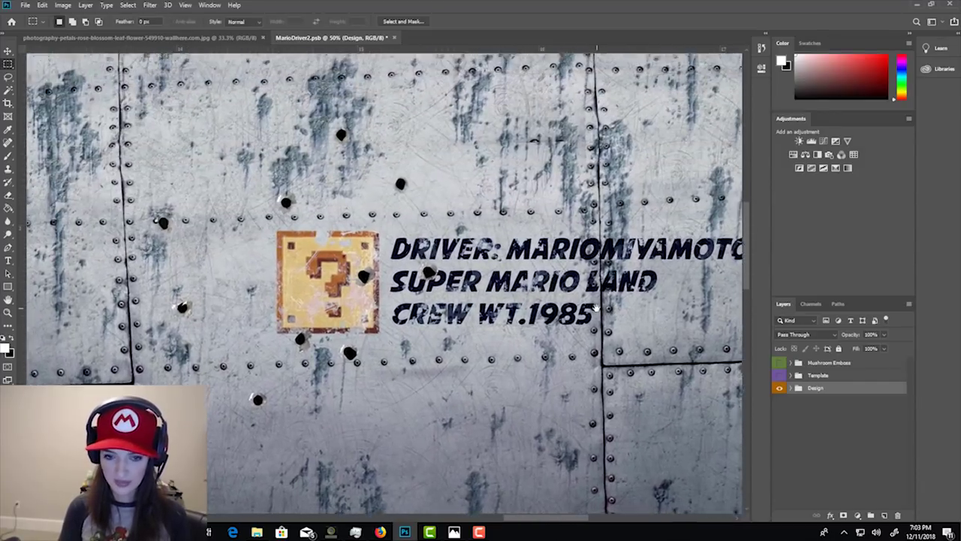
scroll(595, 308, up, 1)
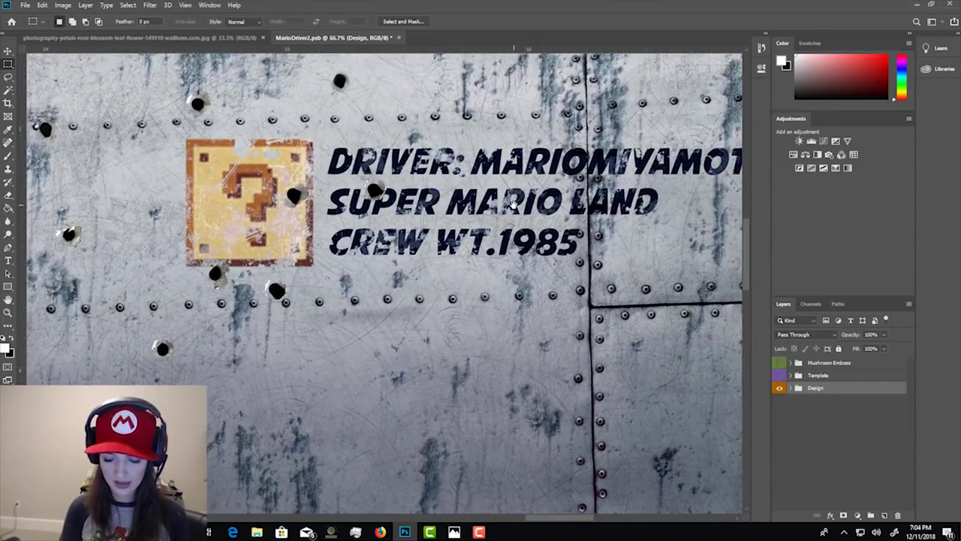
scroll(514, 204, up, 1)
scroll(495, 225, right, 2)
scroll(484, 249, down, 2)
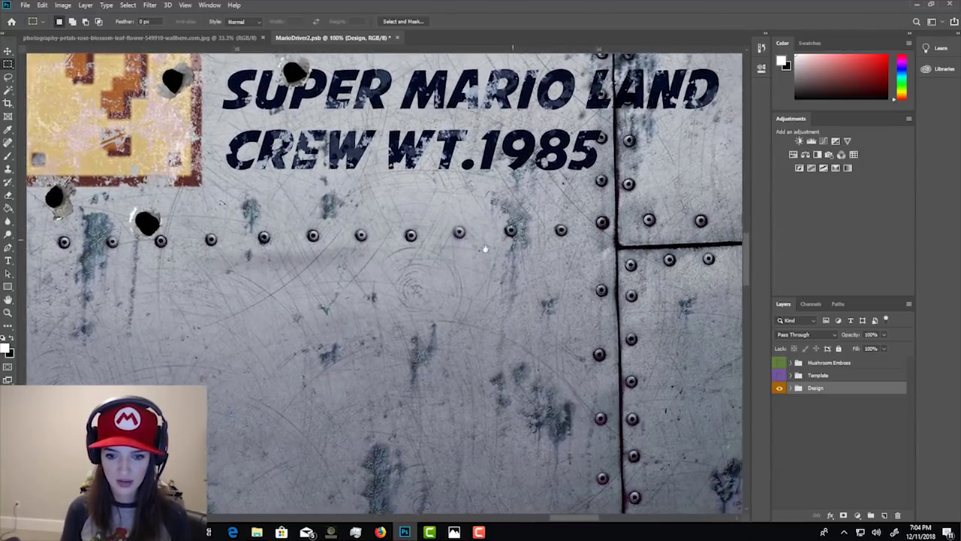
scroll(485, 250, down, 4)
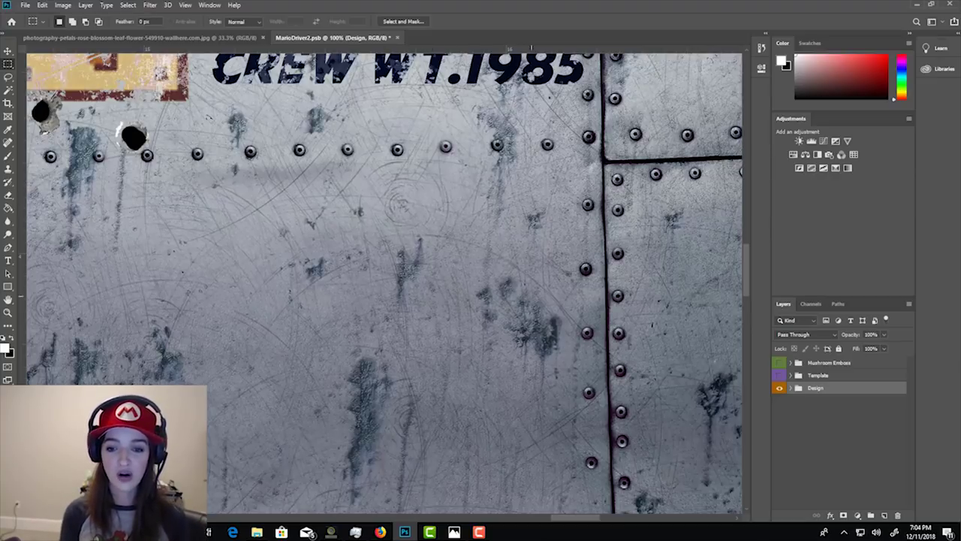
Inspect the rivets, scratches and rust of the metal texture from below the driver lettering across to the piranha plant.
drag(540, 298, 507, 264)
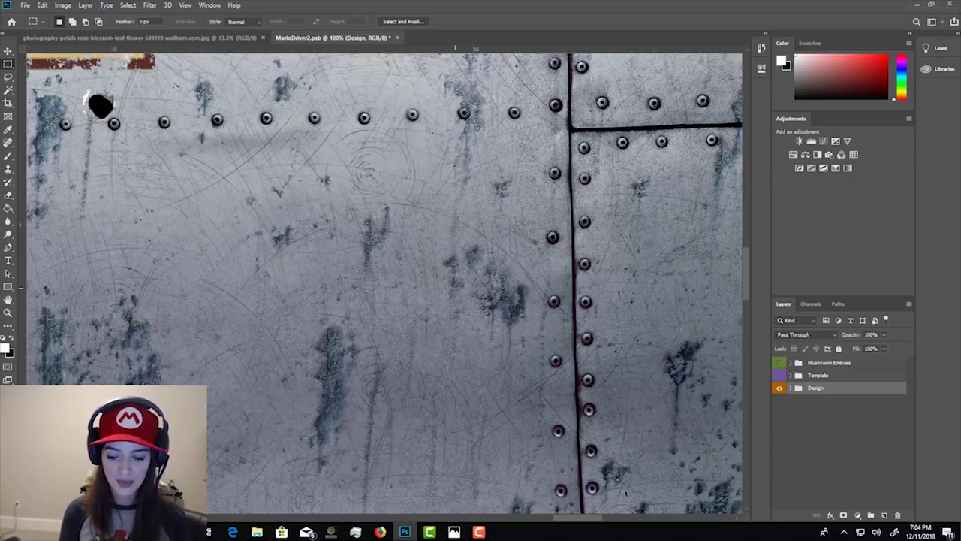
key(ctrl+minus)
drag(446, 251, 522, 334)
mouse_move(401, 289)
mouse_down()
mouse_move(489, 272)
mouse_move(472, 286)
mouse_up()
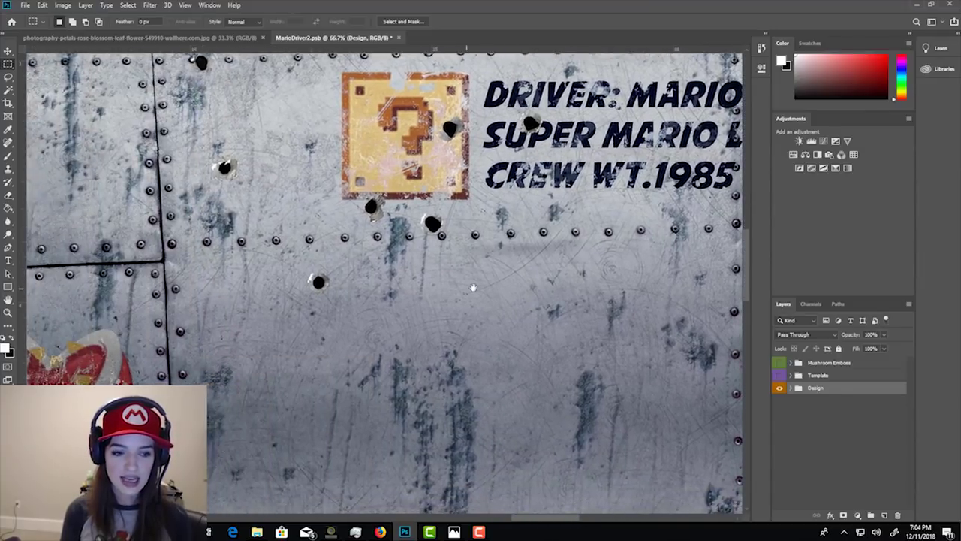
mouse_move(324, 319)
mouse_down()
mouse_move(434, 296)
mouse_move(467, 269)
mouse_up()
drag(323, 323, 434, 220)
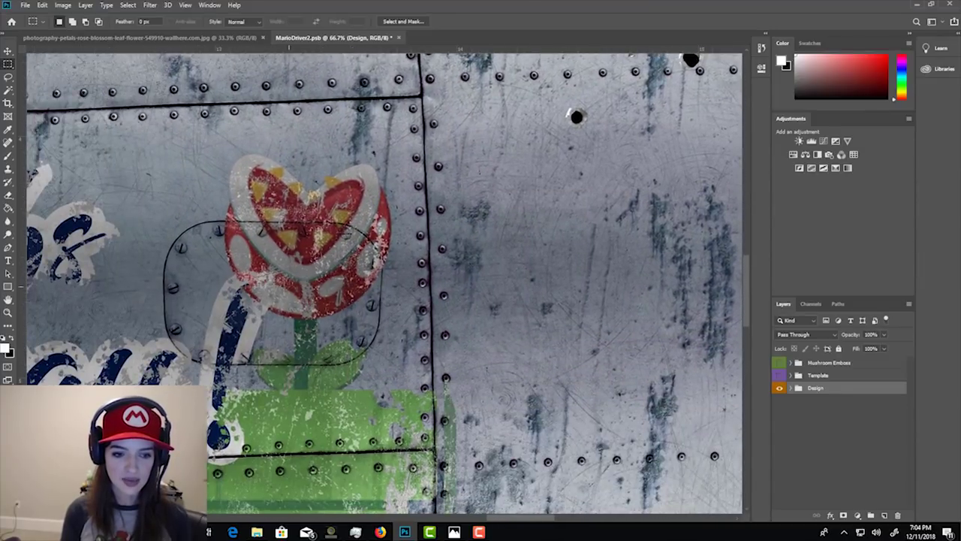
drag(246, 347, 332, 305)
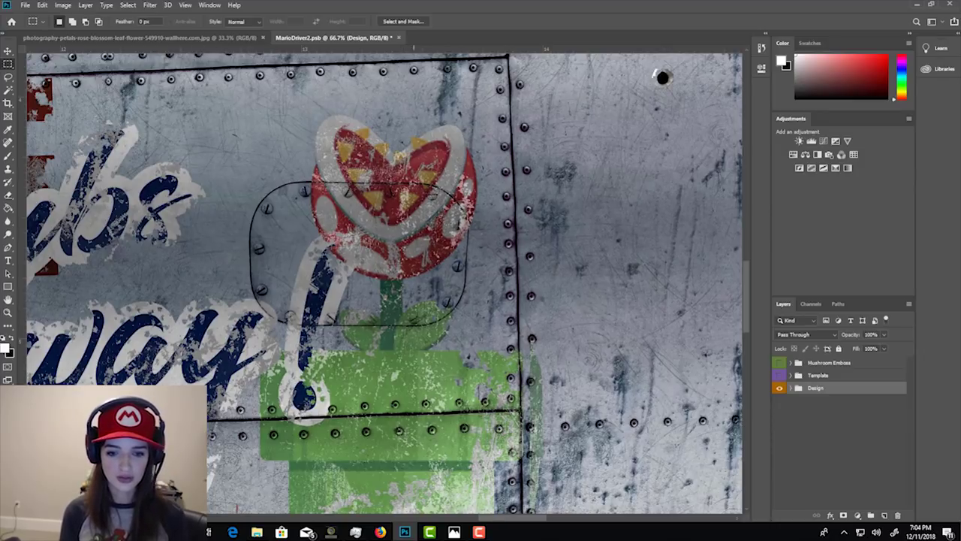
drag(504, 305, 512, 326)
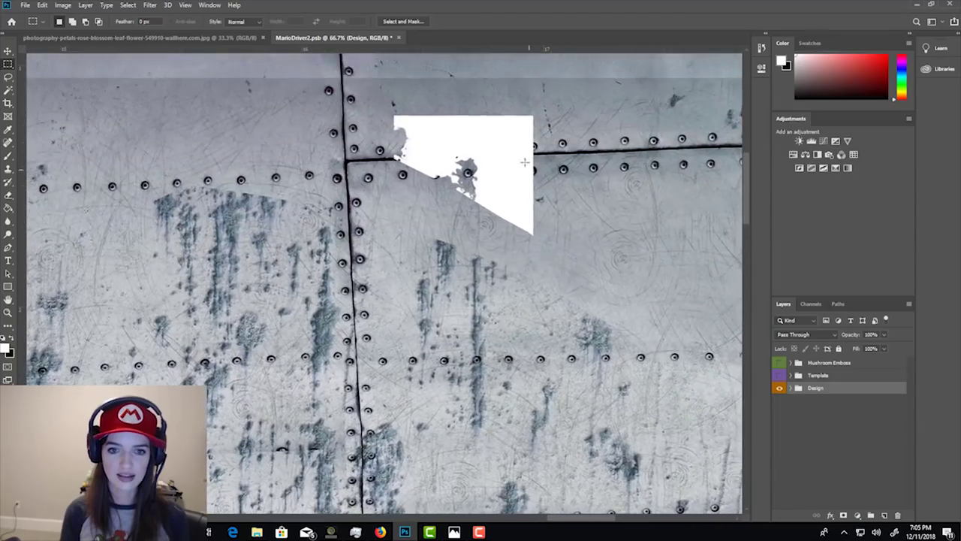
Examine the white patch in the upper metal panels, the rust streaks around it and the overall flat artwork.
scroll(478, 132, up, 3)
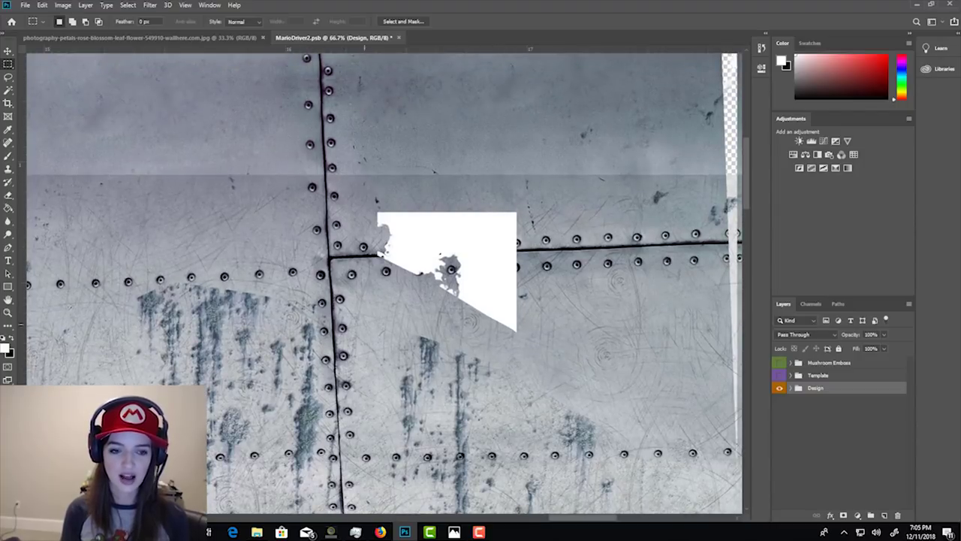
scroll(359, 358, down, 3)
scroll(359, 357, up, 2)
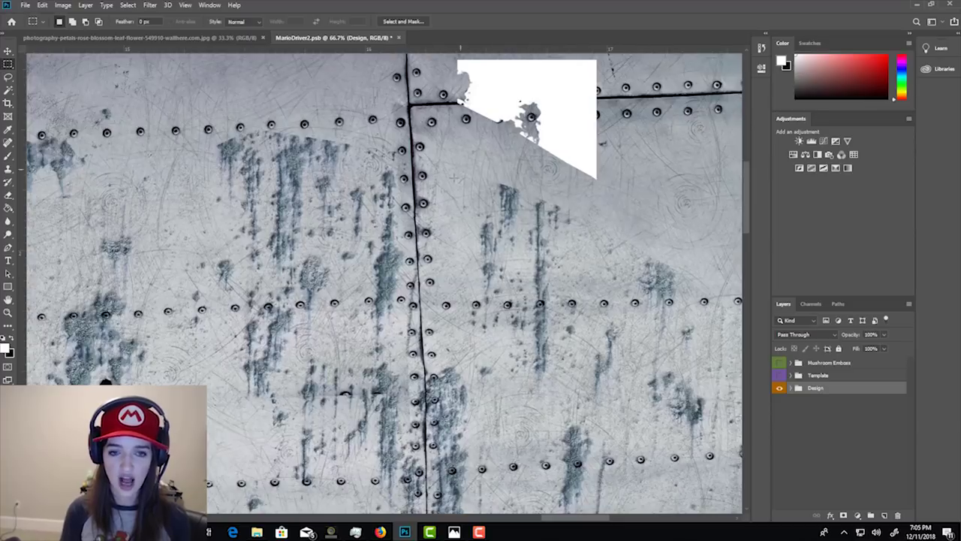
scroll(512, 301, down, 1)
scroll(513, 300, down, 3)
scroll(518, 307, up, 5)
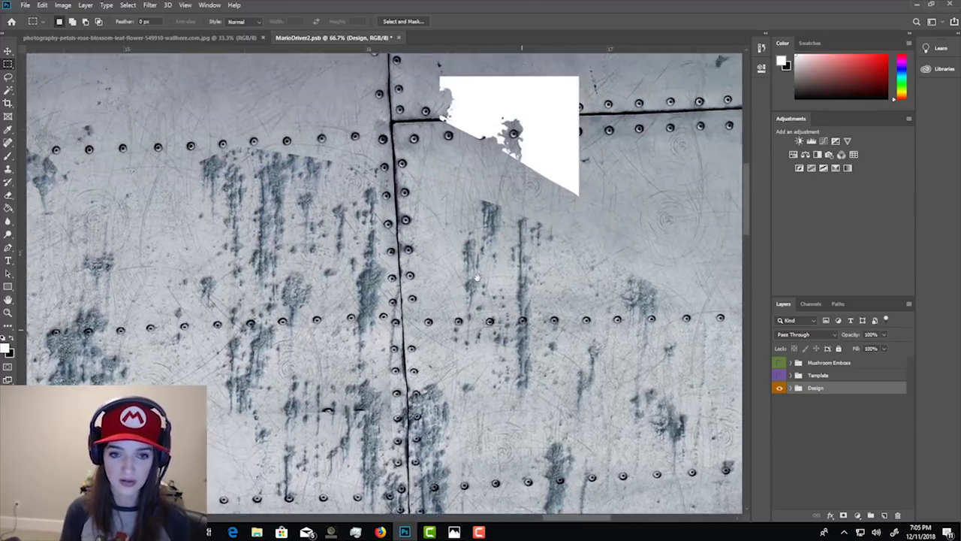
scroll(523, 310, down, 6)
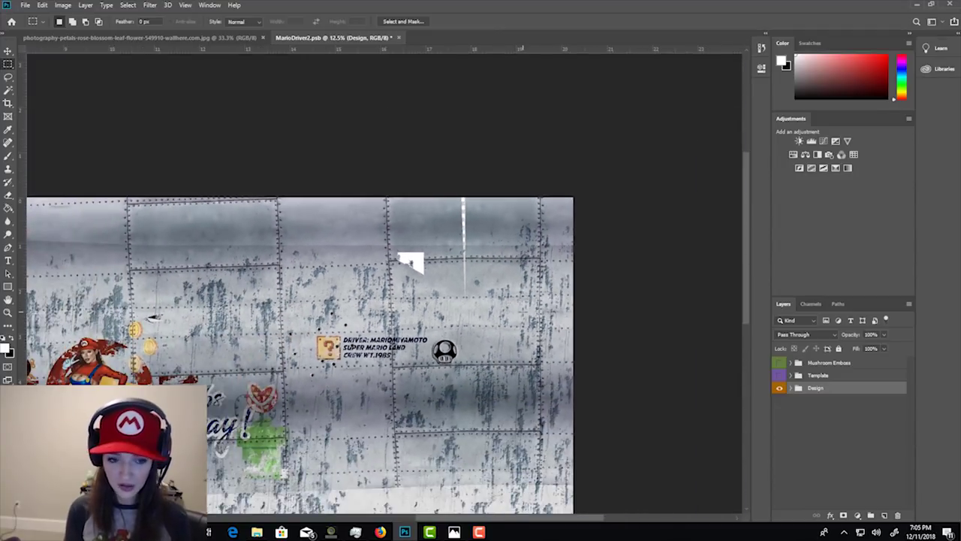
scroll(518, 310, up, 3)
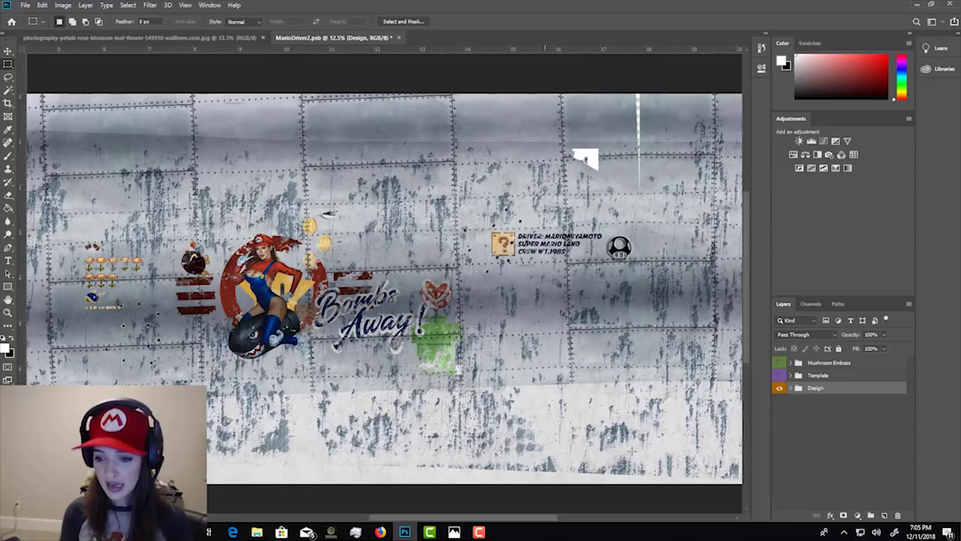
Show the Template group over the artwork and compare the car with the Mario27F.jpg bomber reference photo.
click(781, 376)
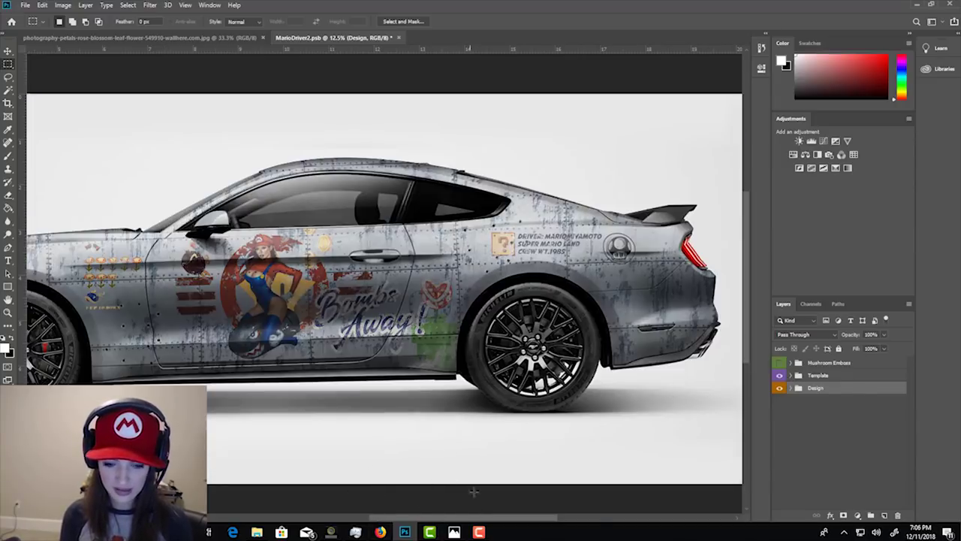
mouse_move(456, 533)
click(414, 492)
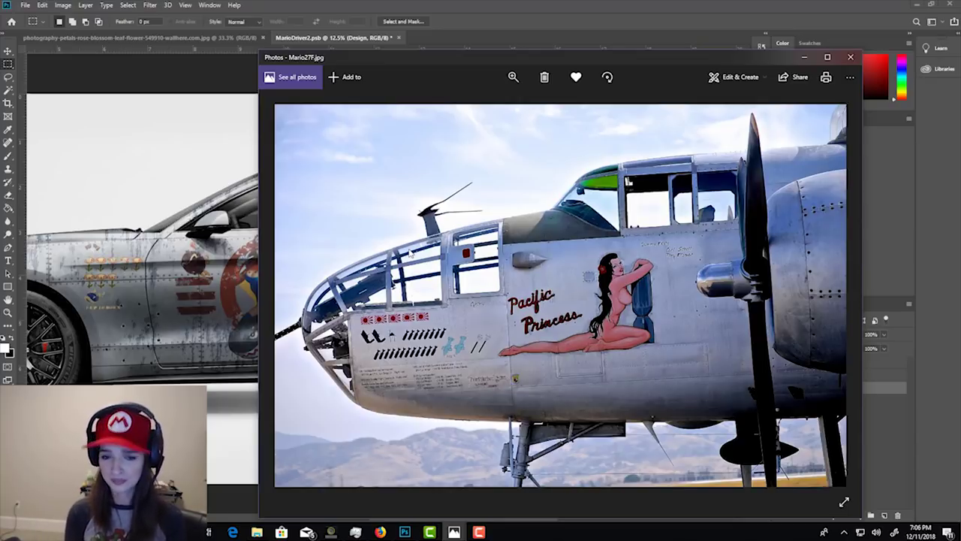
click(805, 57)
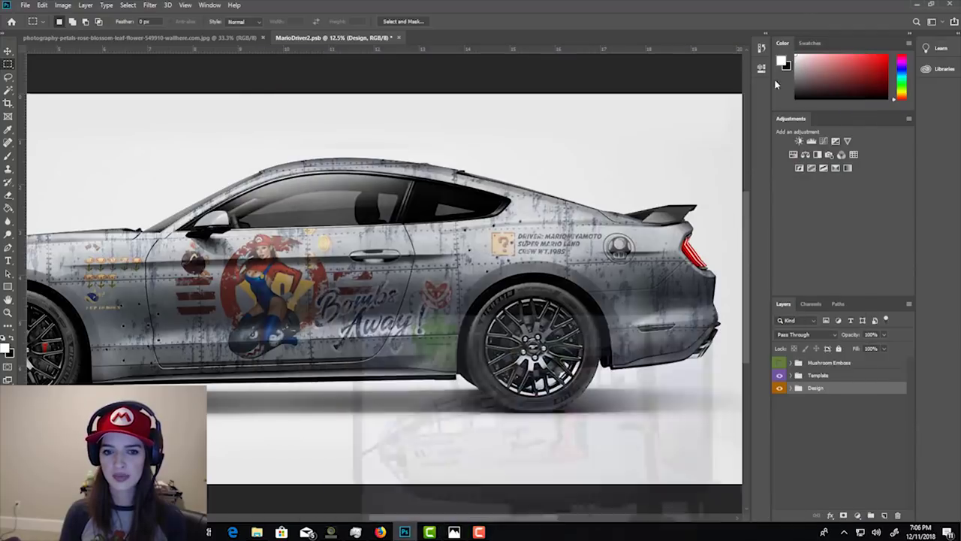
drag(450, 220, 513, 217)
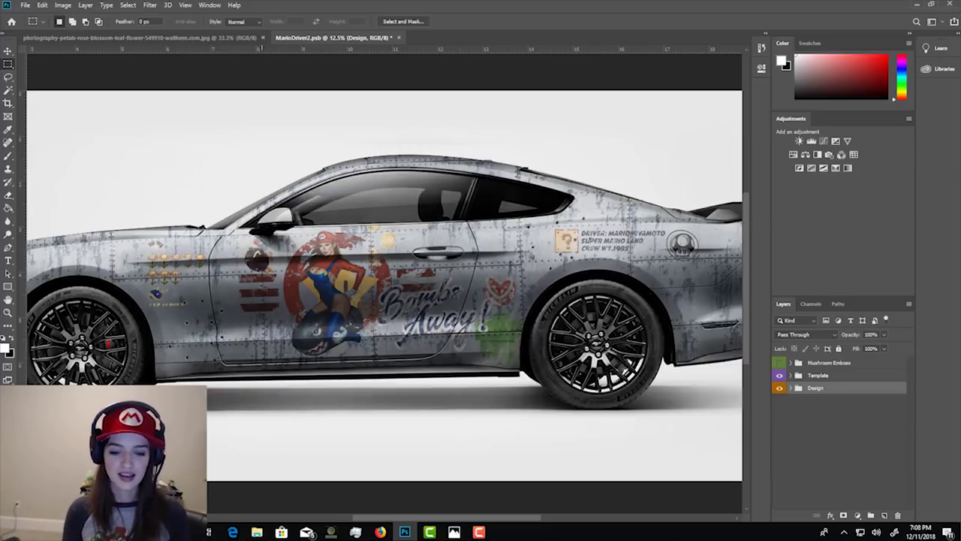
Switch to Firefox and search Google Images for "venom" in a new tab.
click(381, 531)
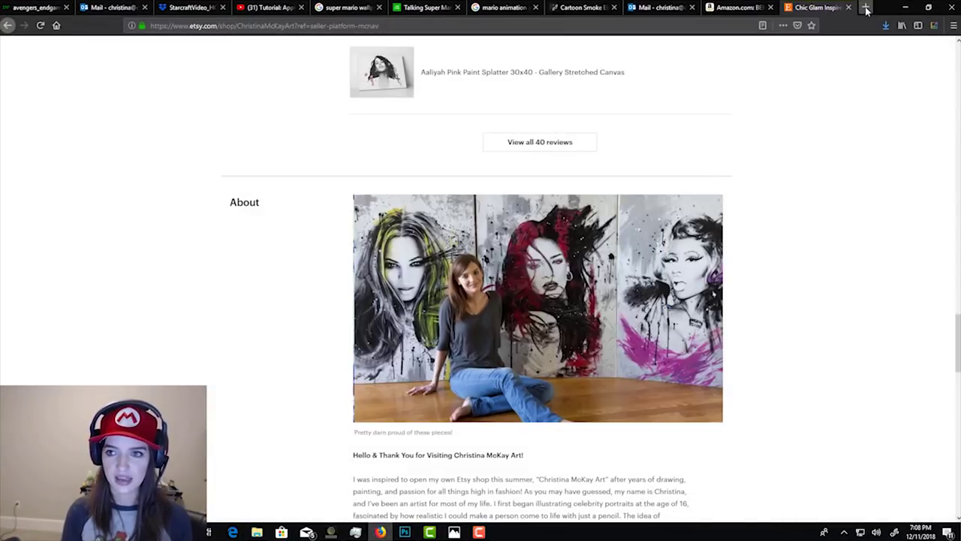
click(866, 7)
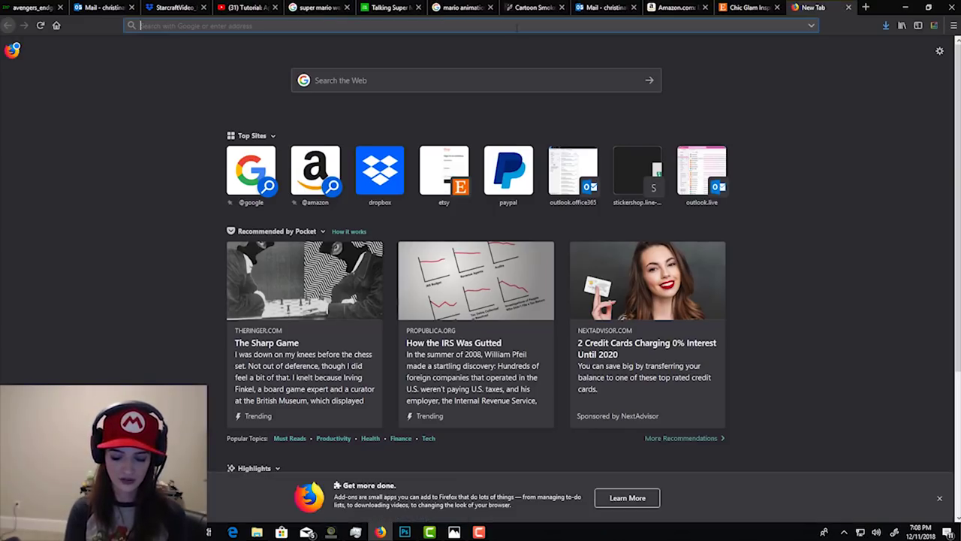
text(venom)
key(Return)
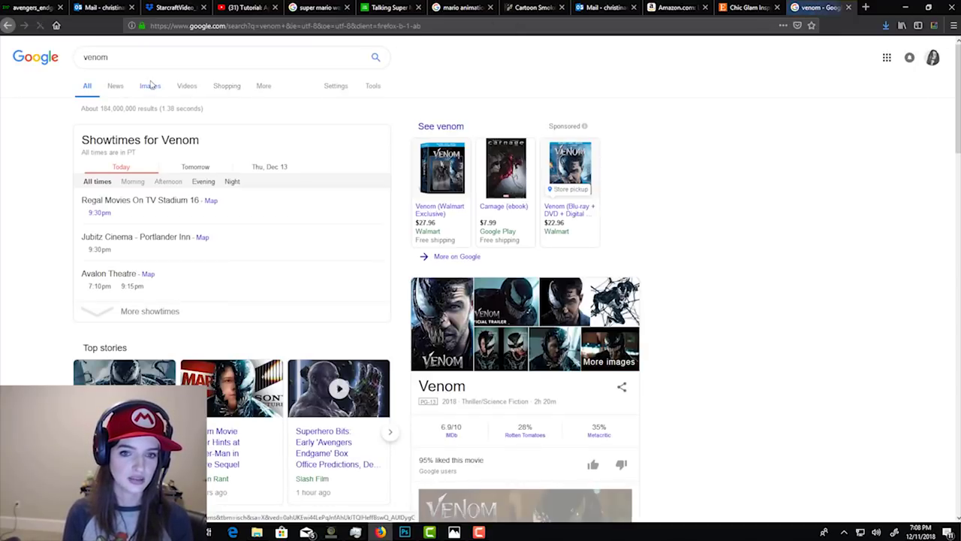
click(151, 89)
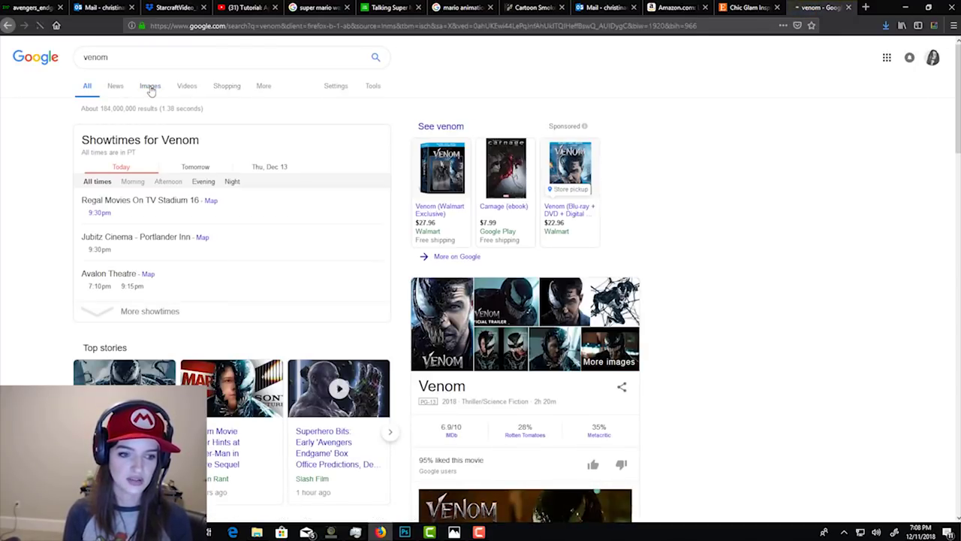
View the Venom (2018) IMDb image and the CNET post-credits image at full size in separate tabs.
click(374, 188)
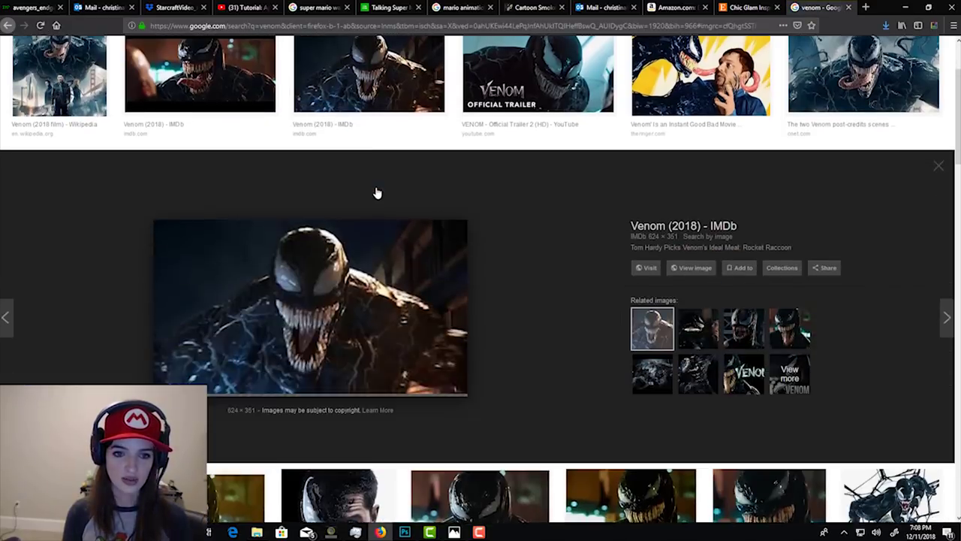
click(703, 260)
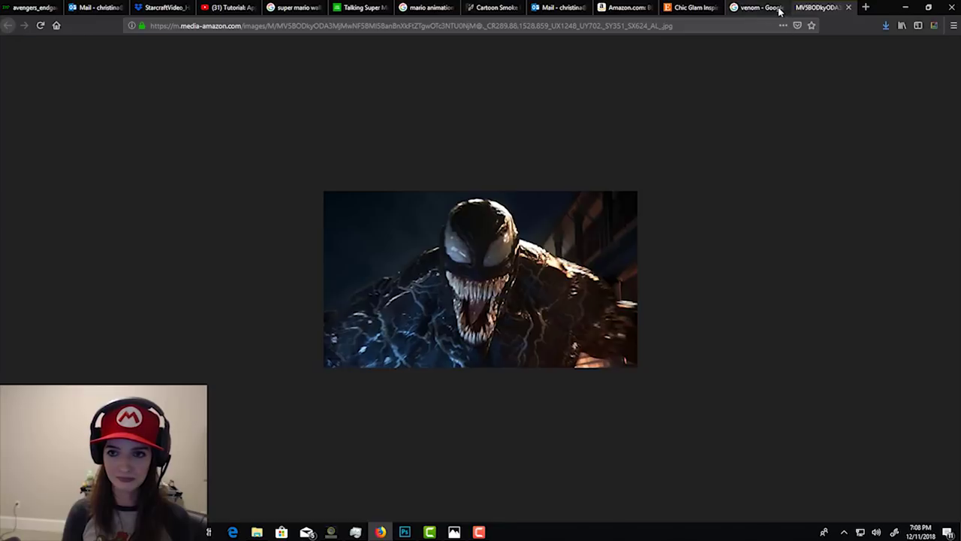
click(754, 8)
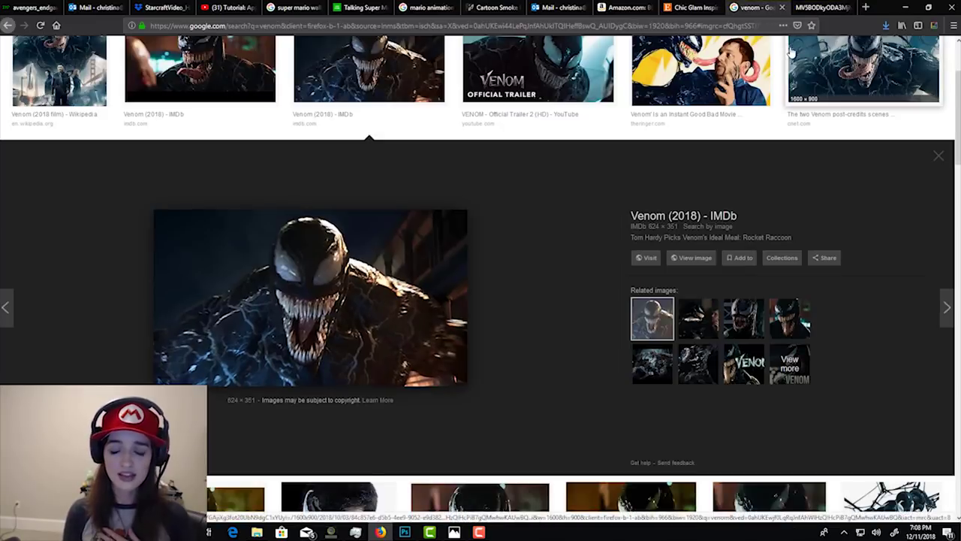
click(938, 155)
click(864, 75)
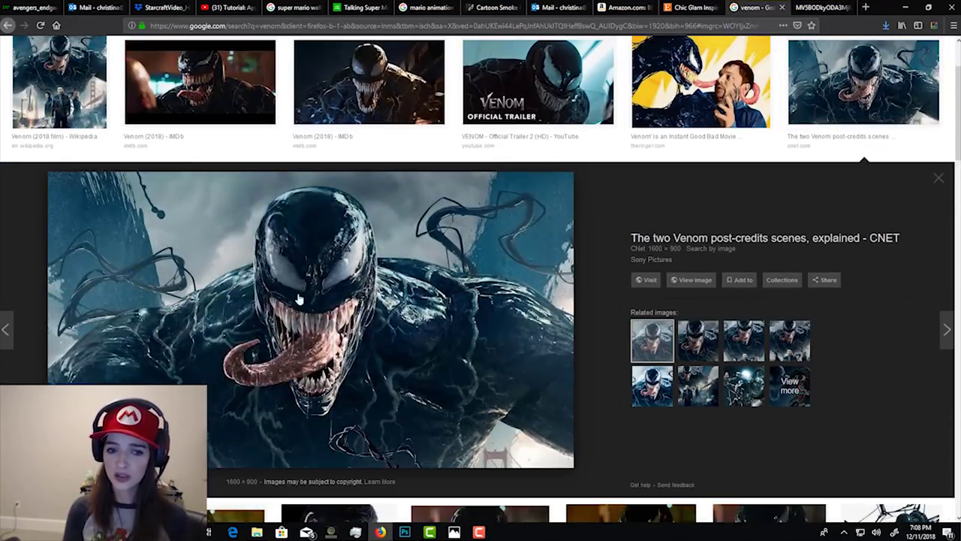
click(690, 283)
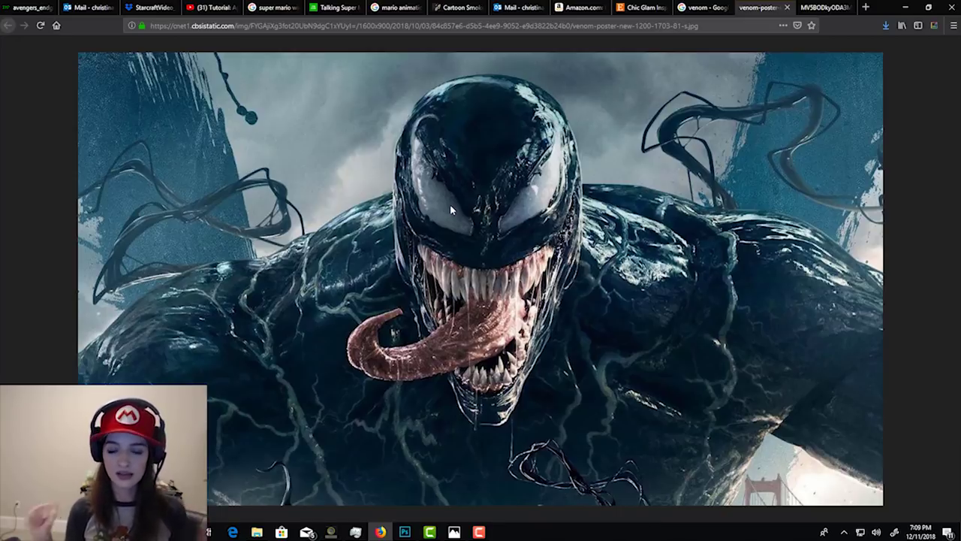
Return to the Venom image results, close the preview and look over the other pictures.
click(702, 8)
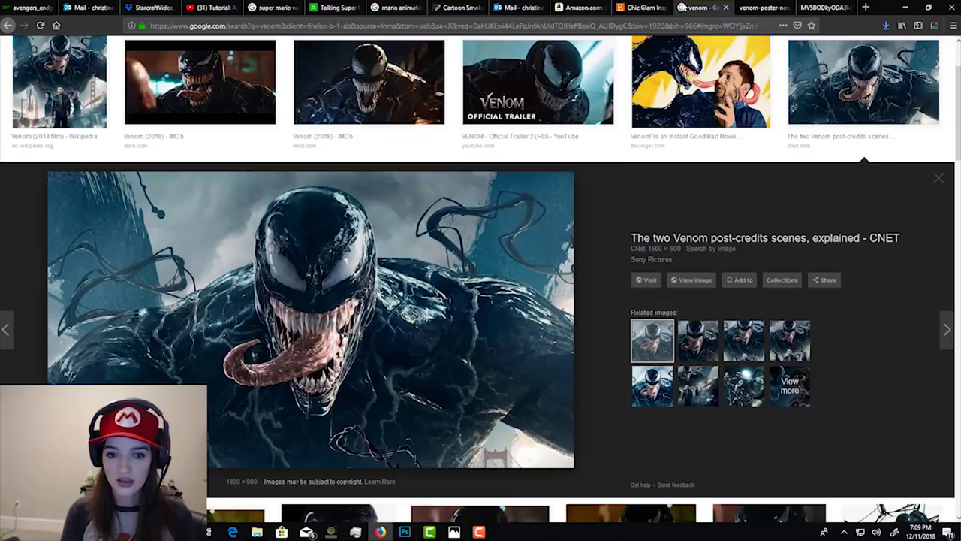
click(938, 179)
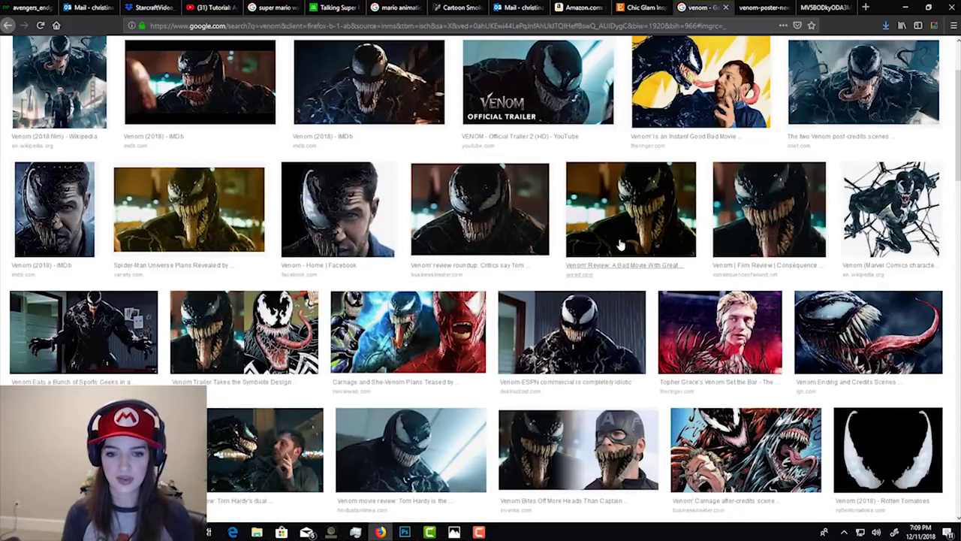
scroll(712, 133, up, 2)
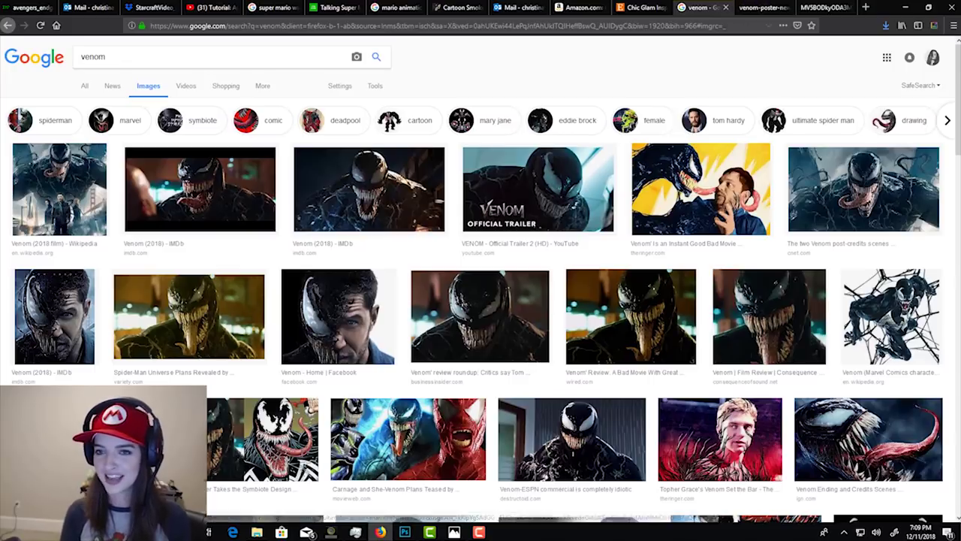
Close the Venom search and image tabs and switch back to Photoshop.
click(726, 7)
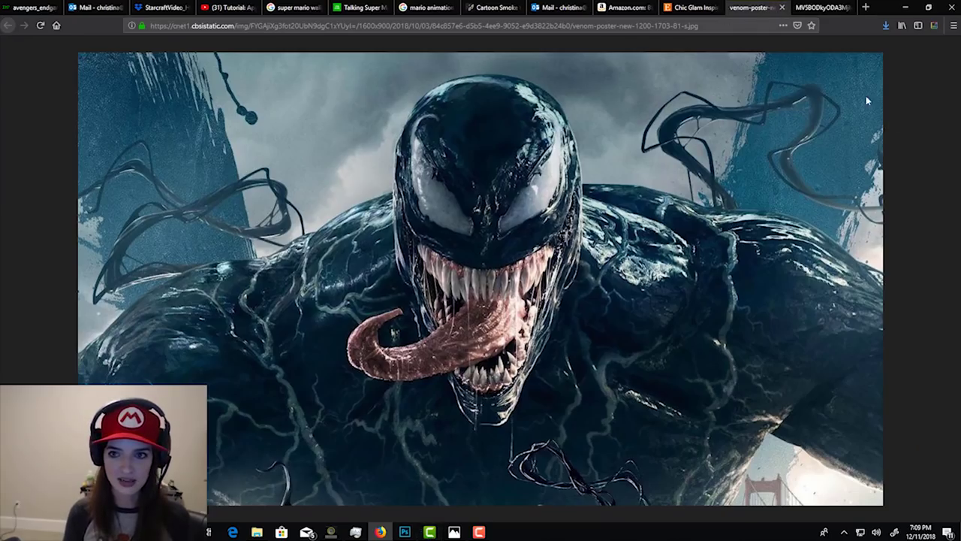
click(779, 8)
click(781, 8)
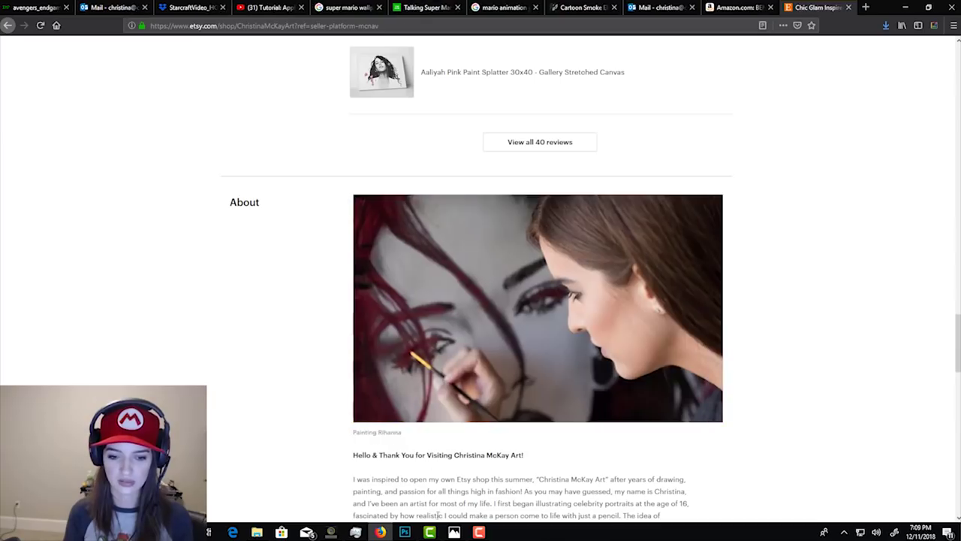
click(405, 531)
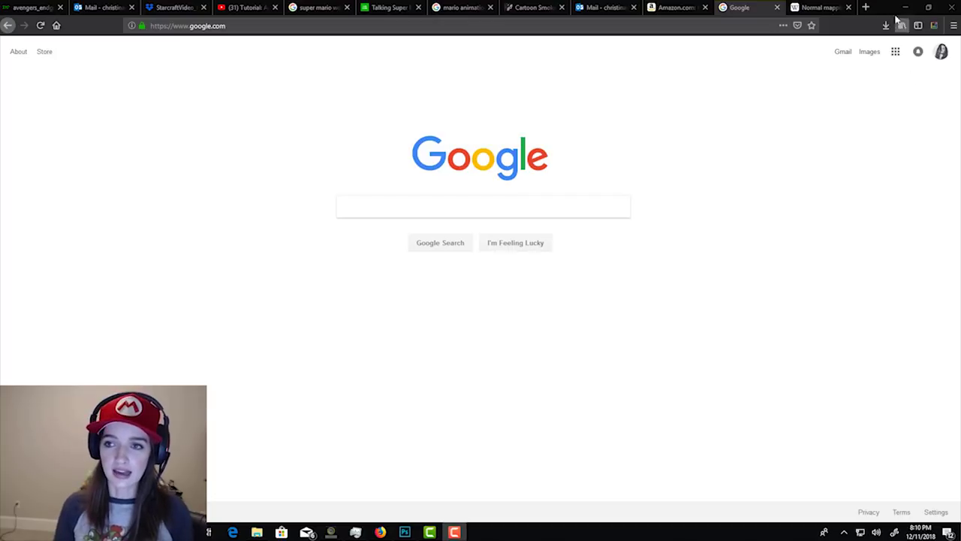
Search Google for "shutterstock" in a new tab and open the Shutterstock website.
click(865, 7)
text(shi)
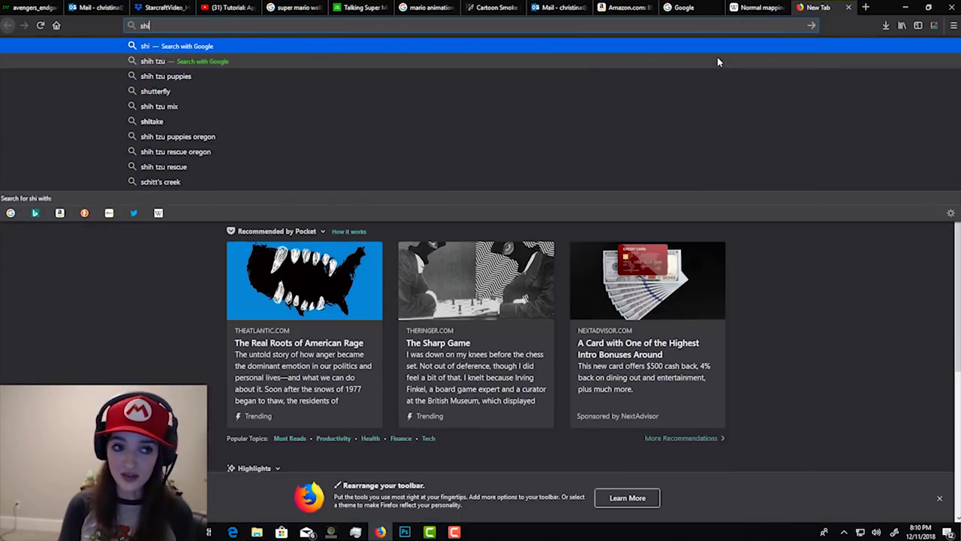
key(BackSpace)
text(ut)
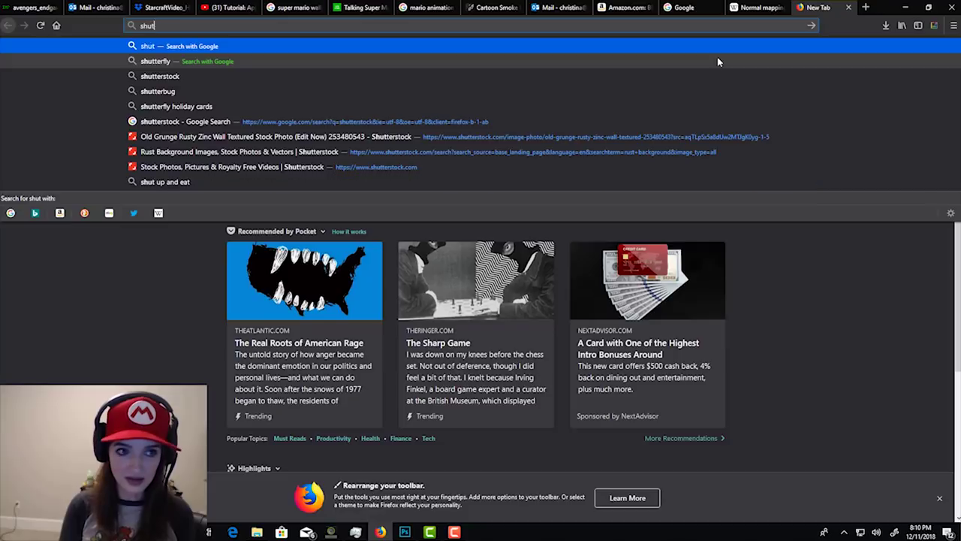
text(tersto)
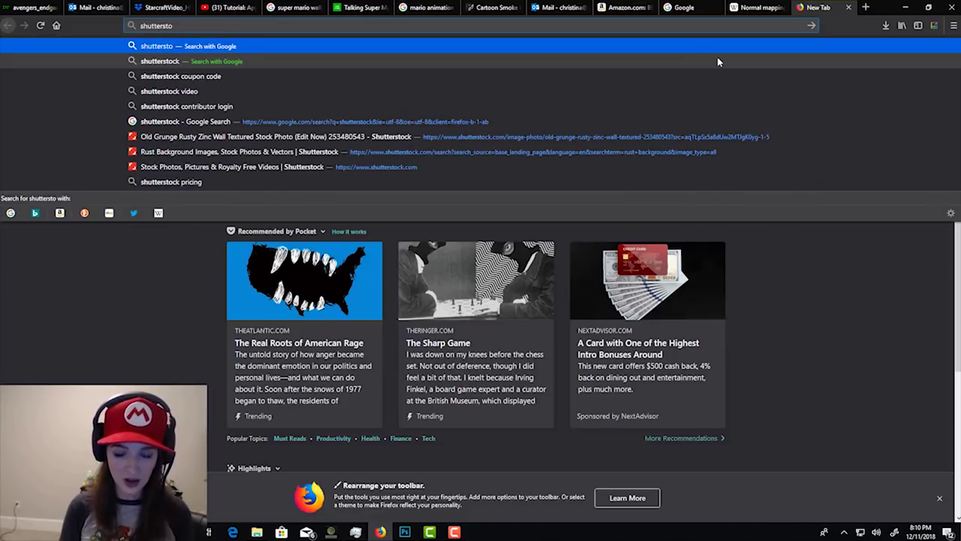
text(ck)
key(Return)
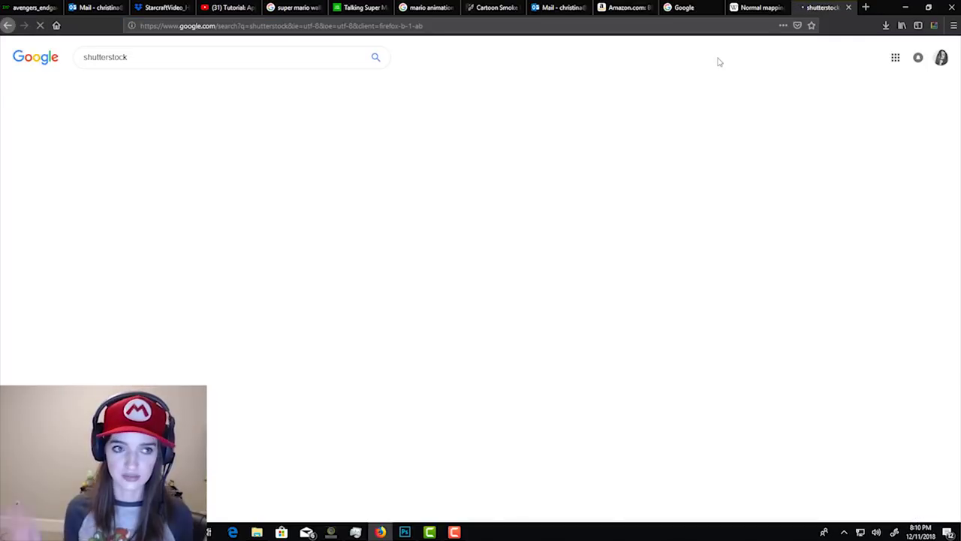
click(265, 129)
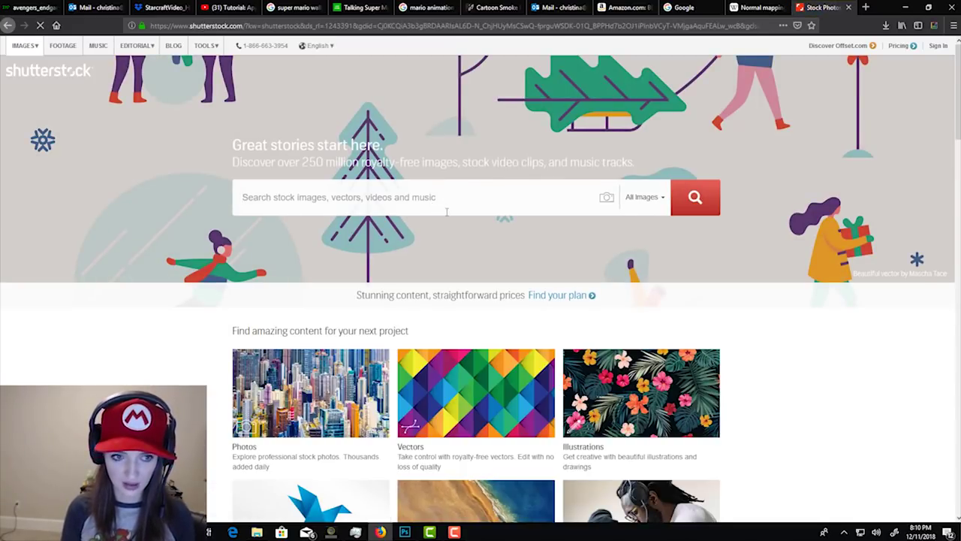
Search Shutterstock for "rust textures", check the old metal iron rust background, and view the white rusty metal gate photo enlarged.
text(rust textures)
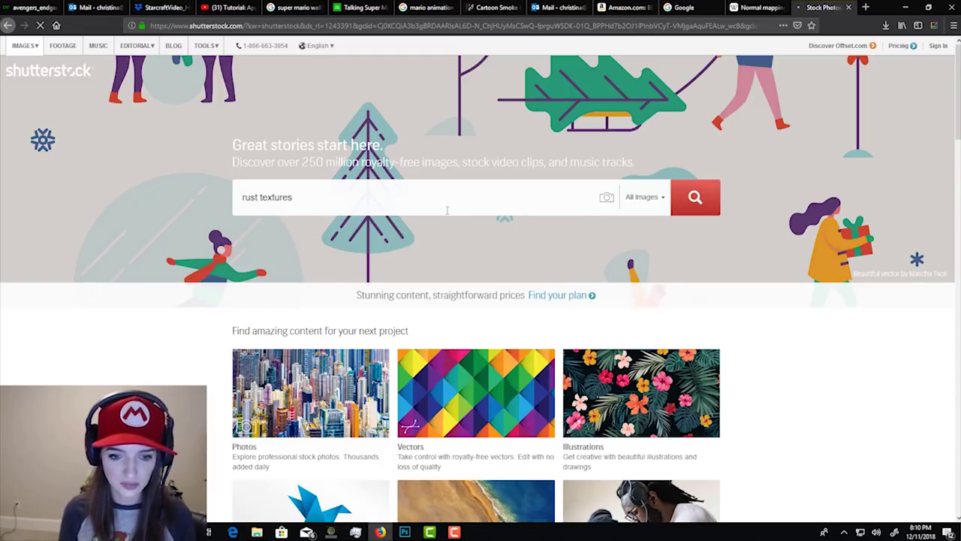
key(Return)
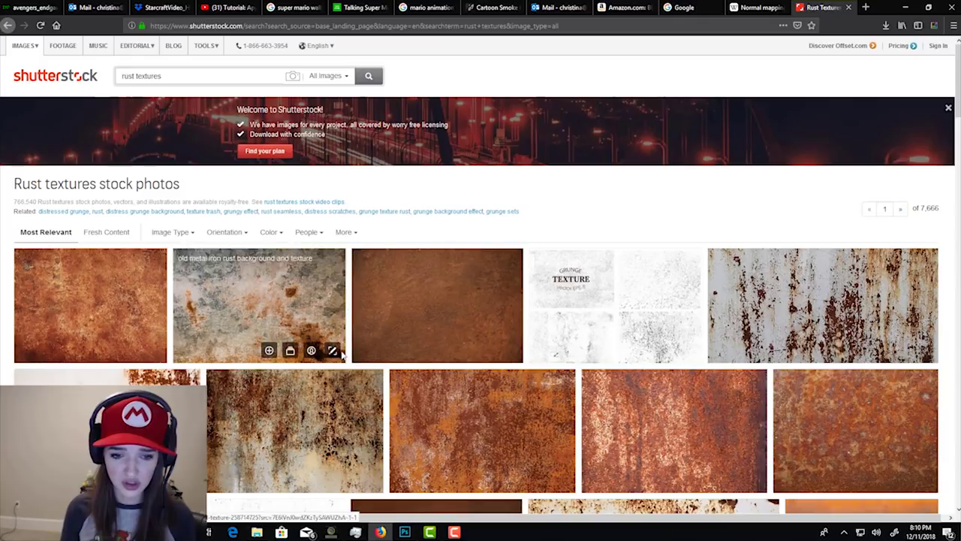
click(226, 303)
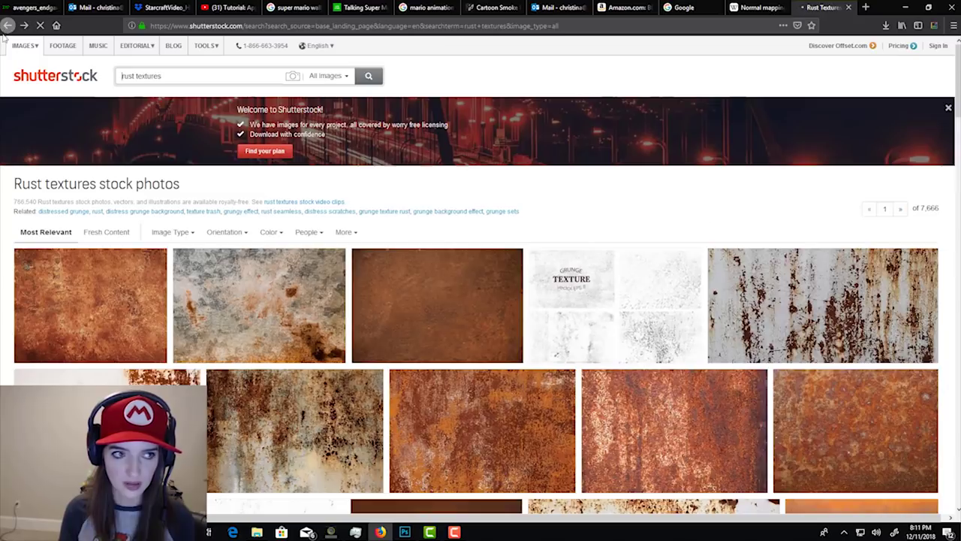
click(773, 295)
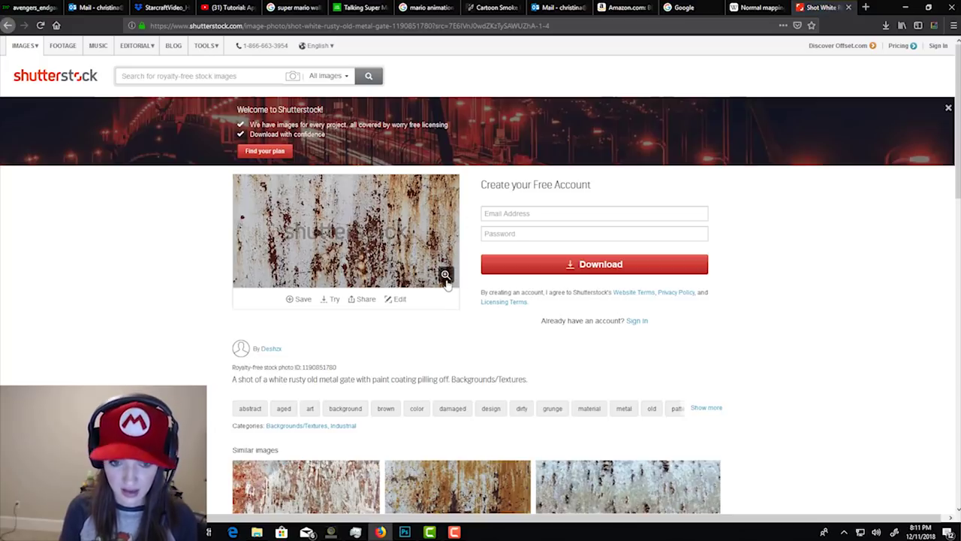
click(445, 275)
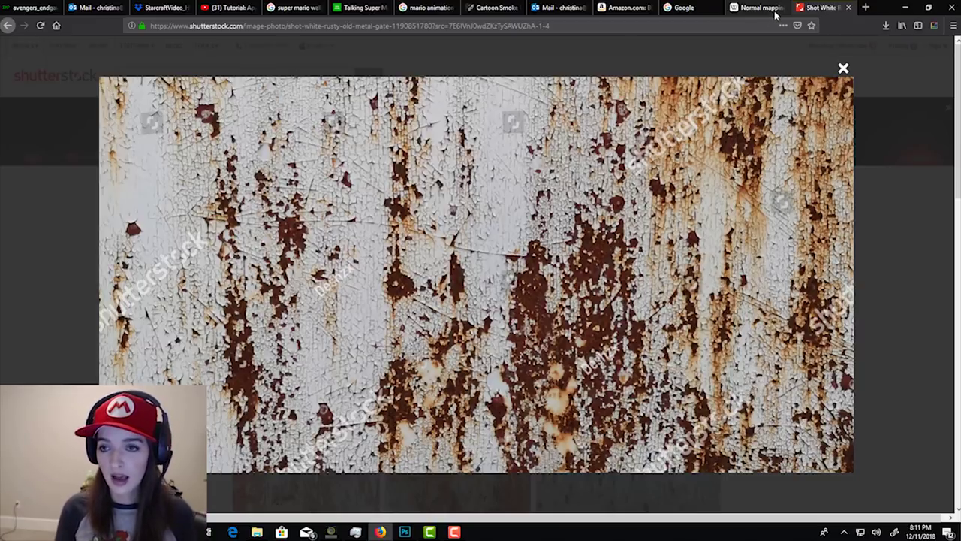
Open poliigon.com in a new tab and go to its overview of texture categories.
click(864, 7)
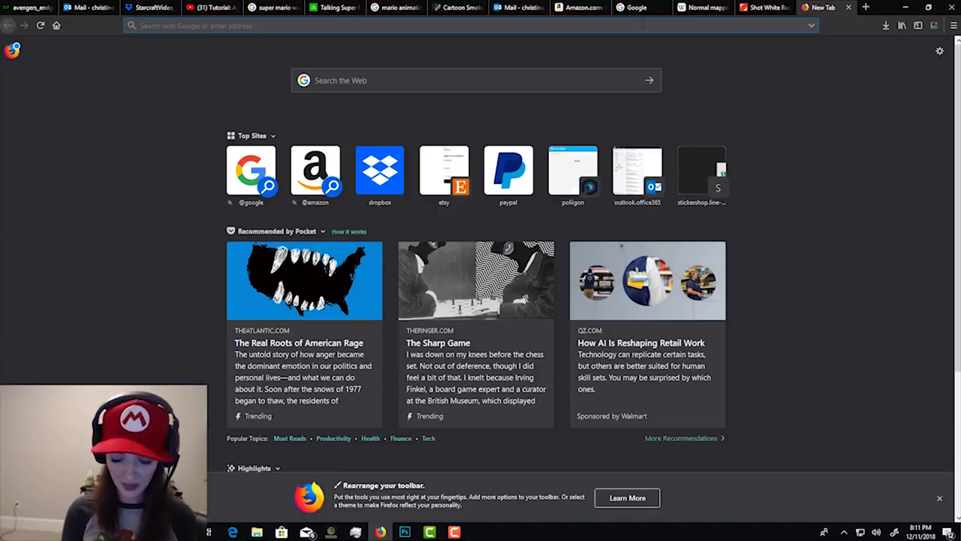
text(poliigon.com/)
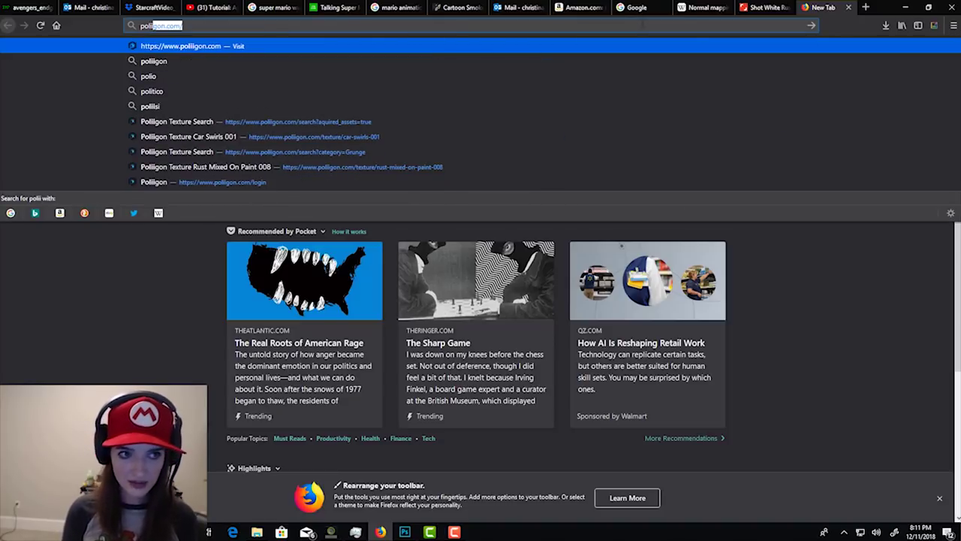
key(Return)
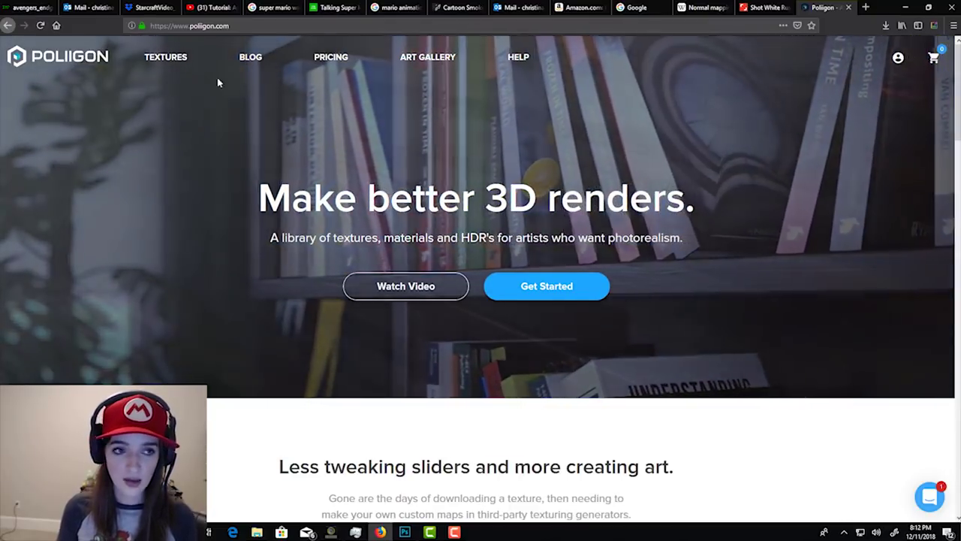
mouse_move(175, 60)
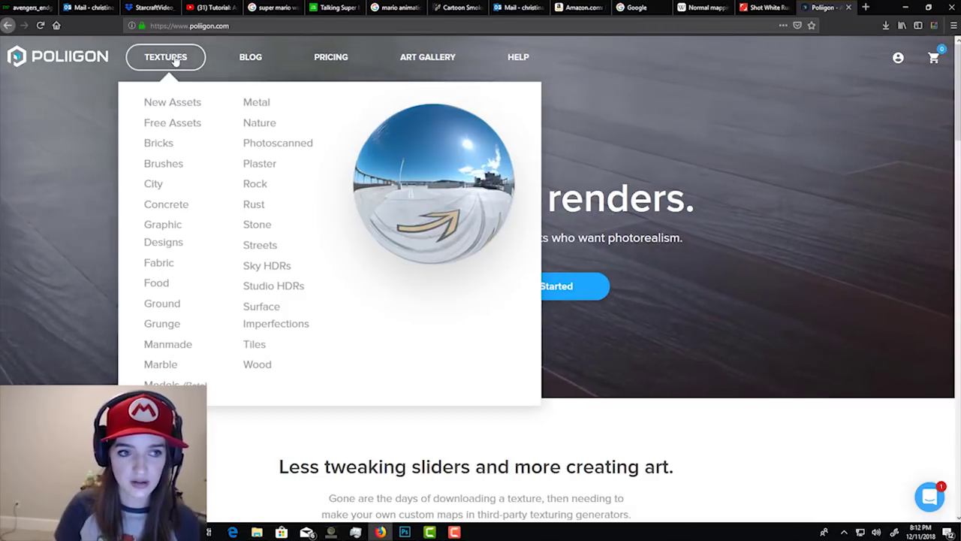
click(175, 60)
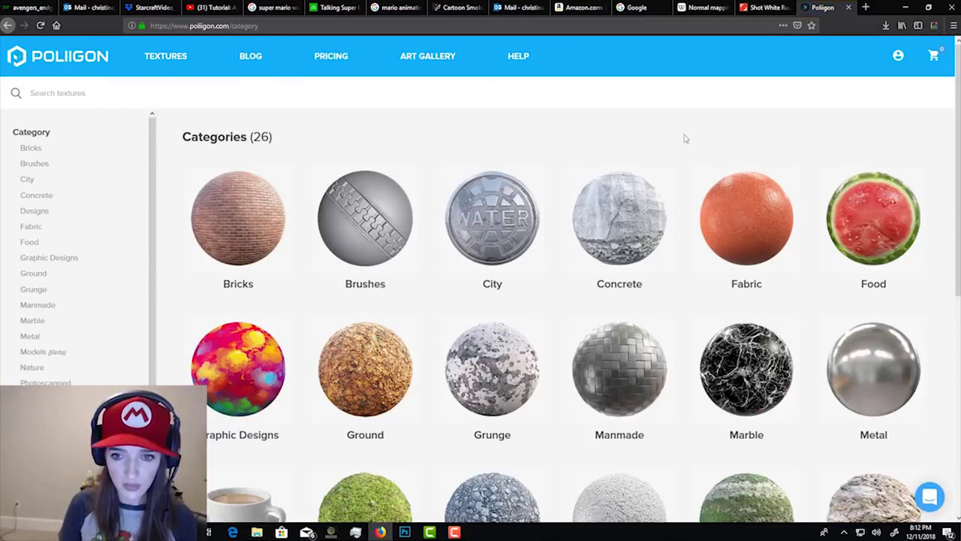
Look at the Food category and the Fruit Watermelon 001 kitchen render, then return to the category overview.
click(863, 210)
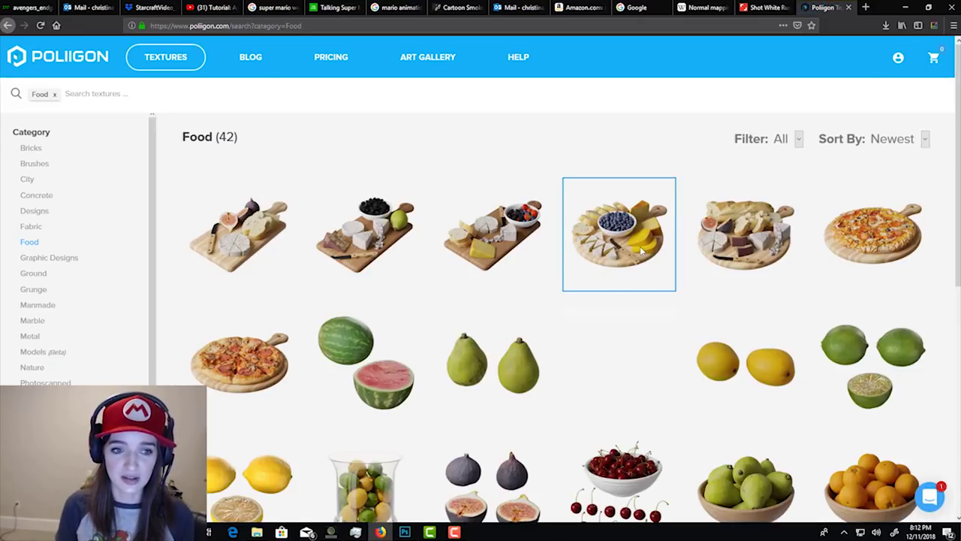
click(368, 355)
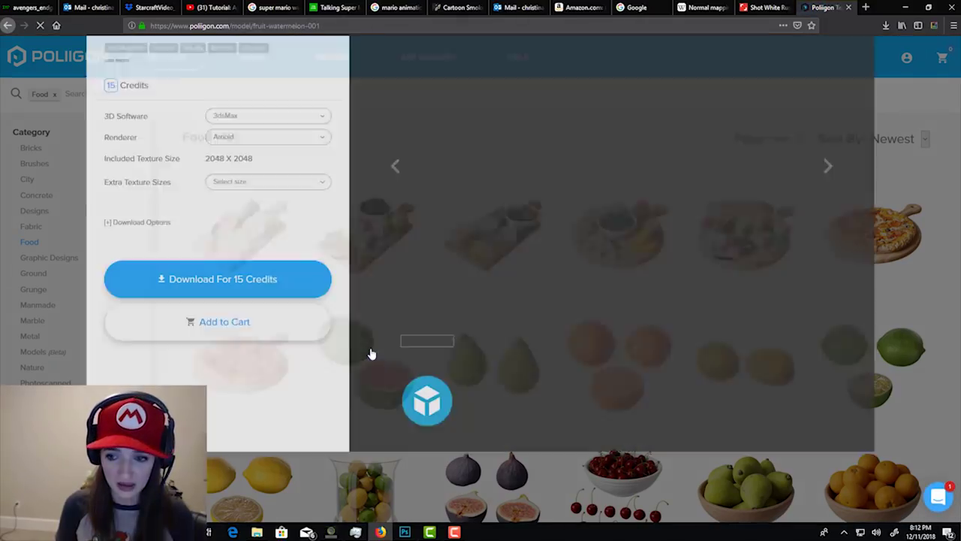
click(631, 417)
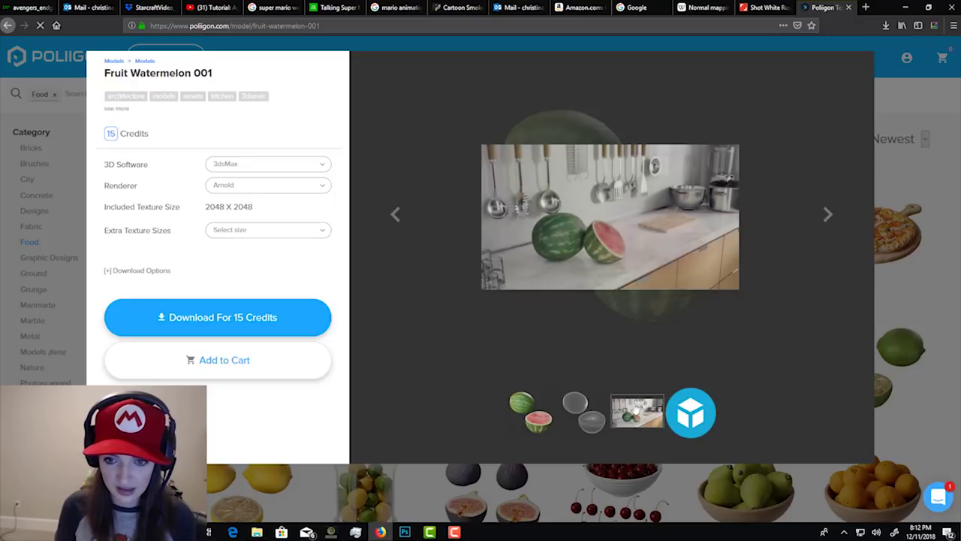
key(Escape)
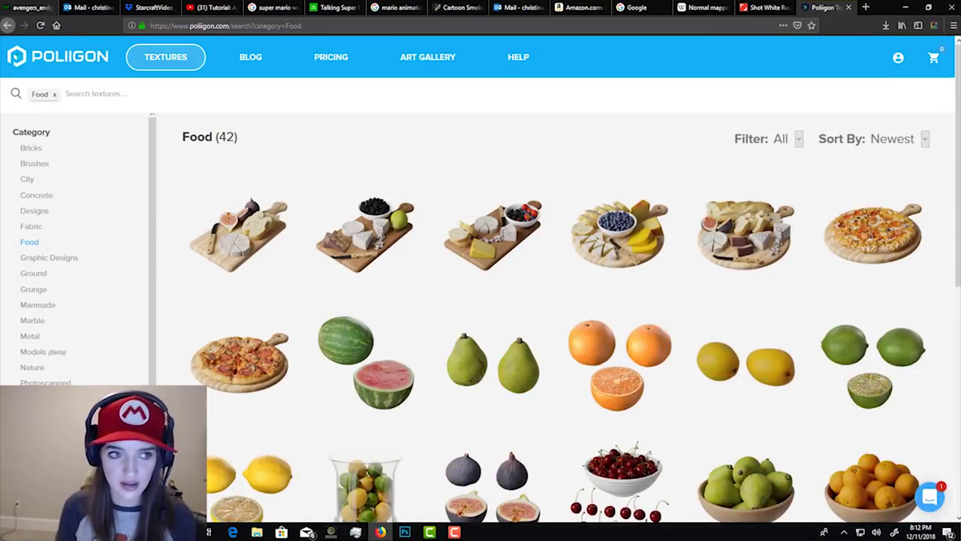
click(7, 24)
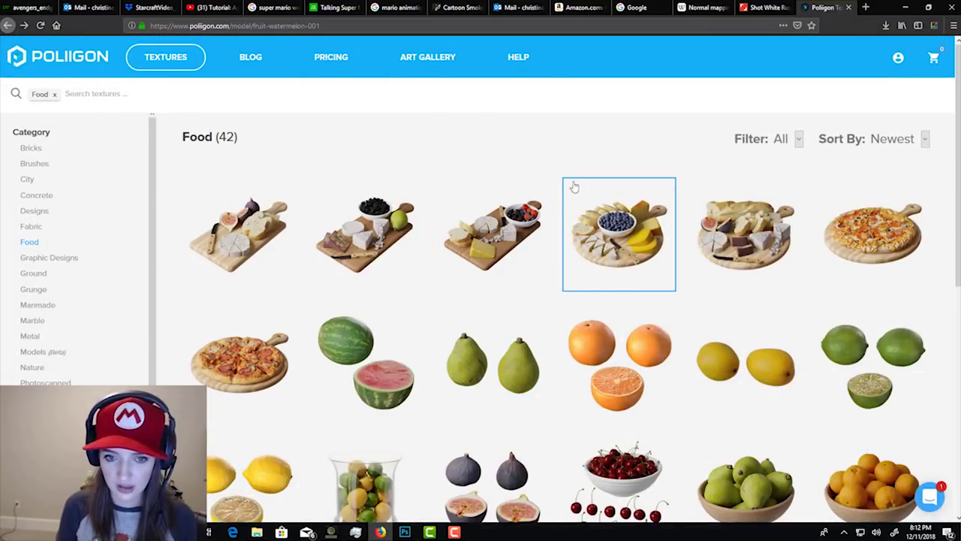
click(7, 26)
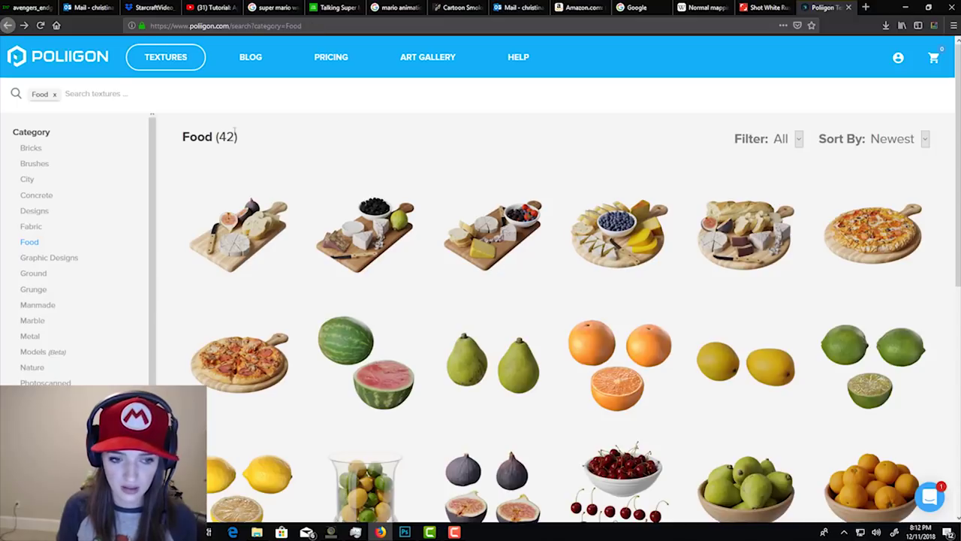
scroll(468, 270, down, 3)
click(7, 25)
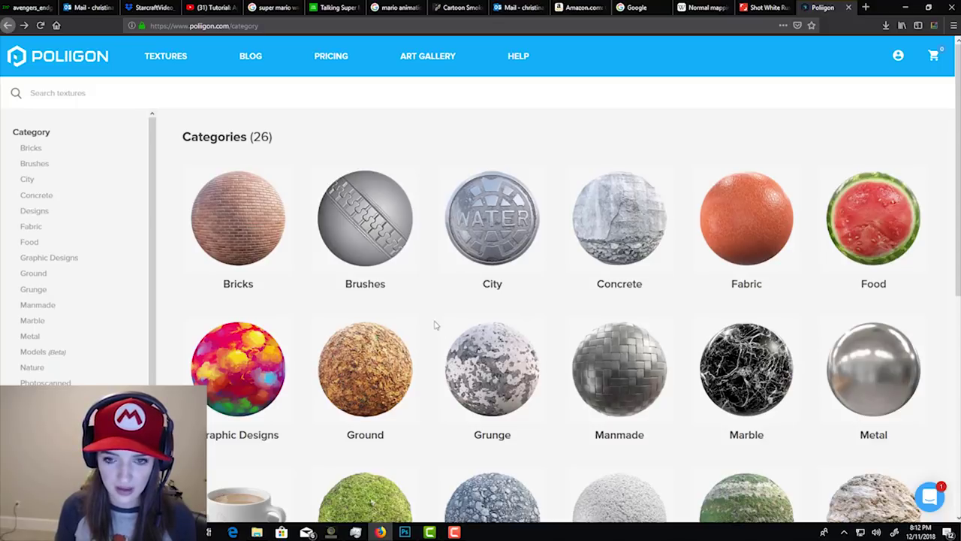
Open the Grunge category and look through its wall and chipped paint textures.
click(498, 366)
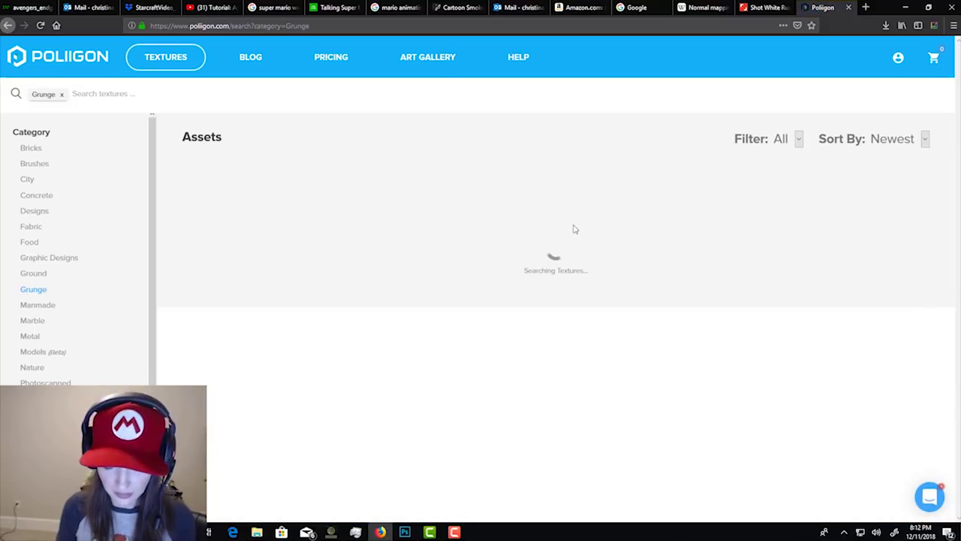
scroll(482, 164, down, 4)
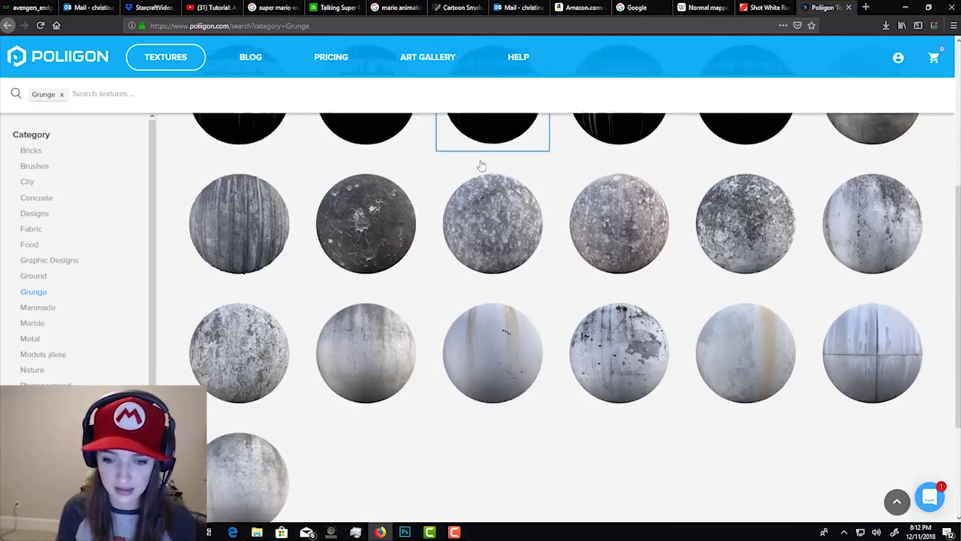
mouse_move(482, 165)
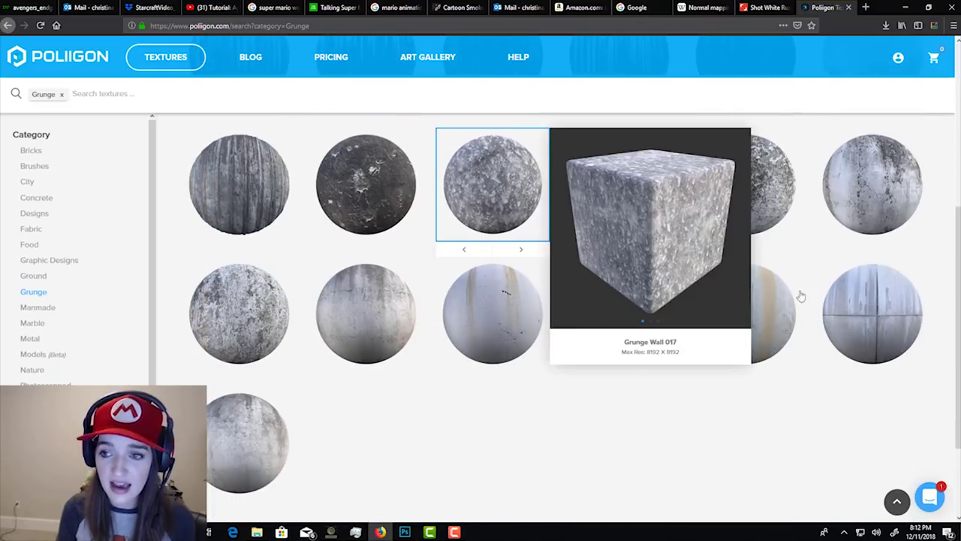
scroll(750, 364, down, 1)
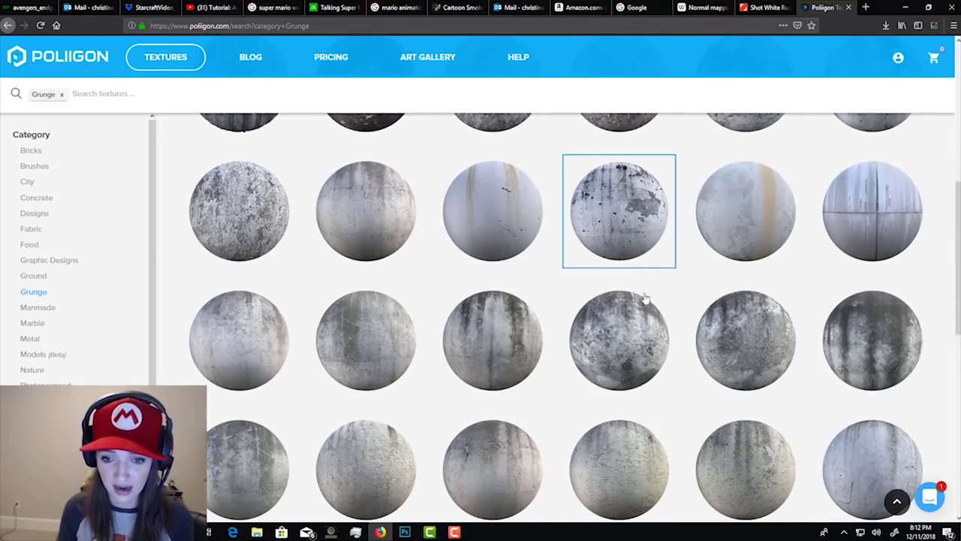
scroll(648, 298, down, 3)
scroll(661, 318, down, 2)
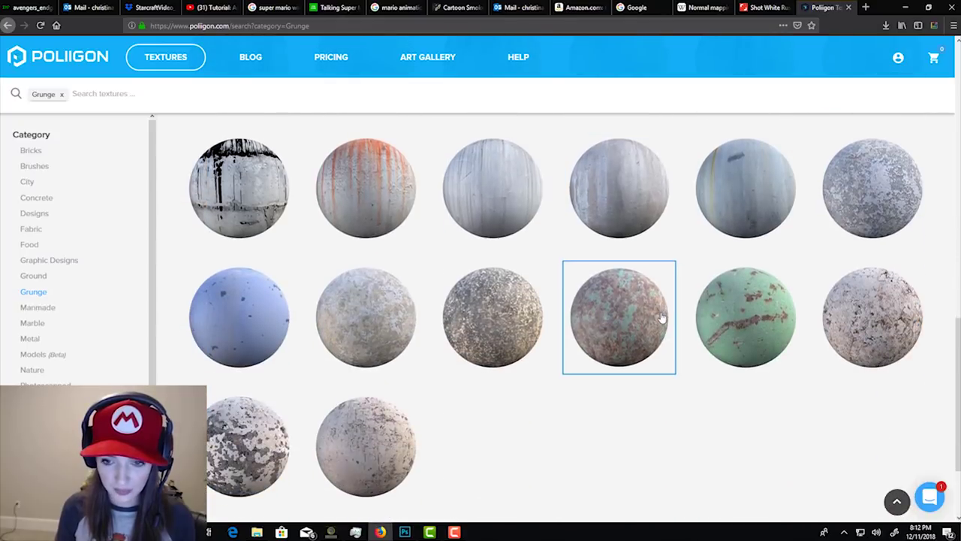
View the Chipped Paint 006 texture's sphere, cube and flat previews, then close its details.
click(745, 319)
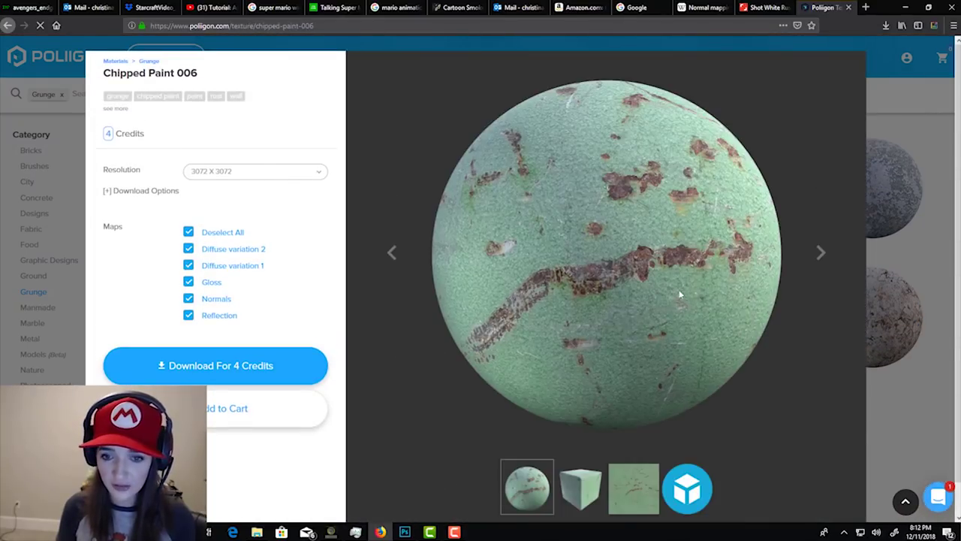
click(821, 254)
click(820, 254)
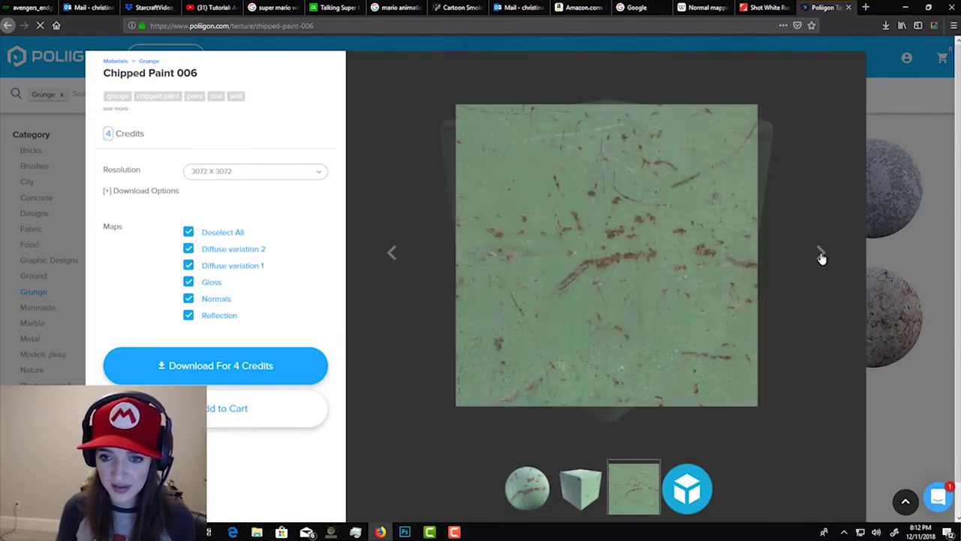
click(821, 254)
click(917, 261)
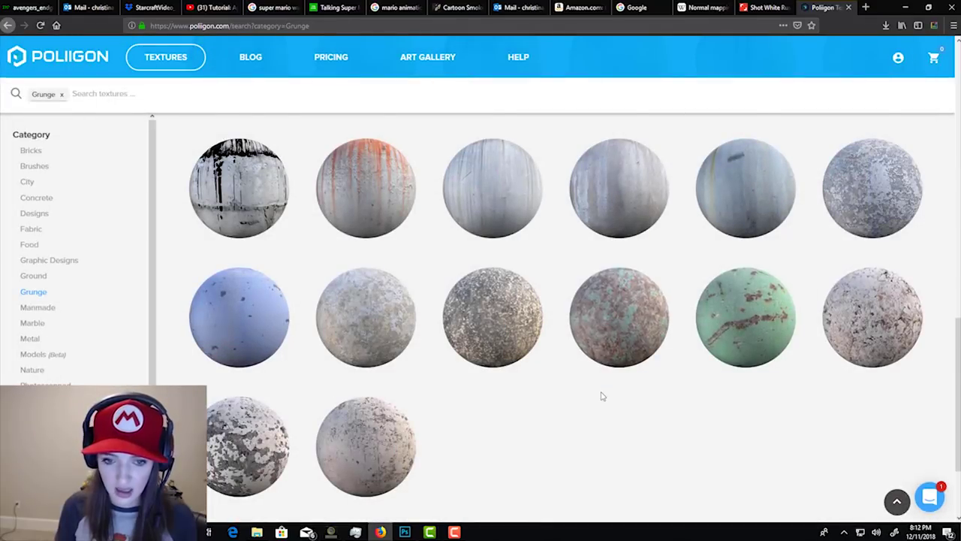
Look further through the Grunge textures, then go to the account dashboard and show the acquired assets under My Assets.
scroll(600, 394, down, 2)
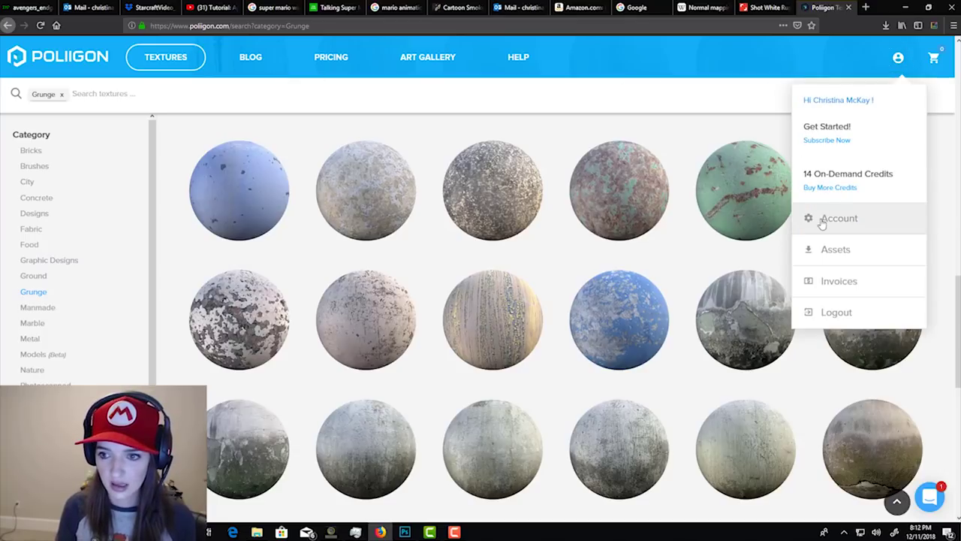
mouse_move(592, 201)
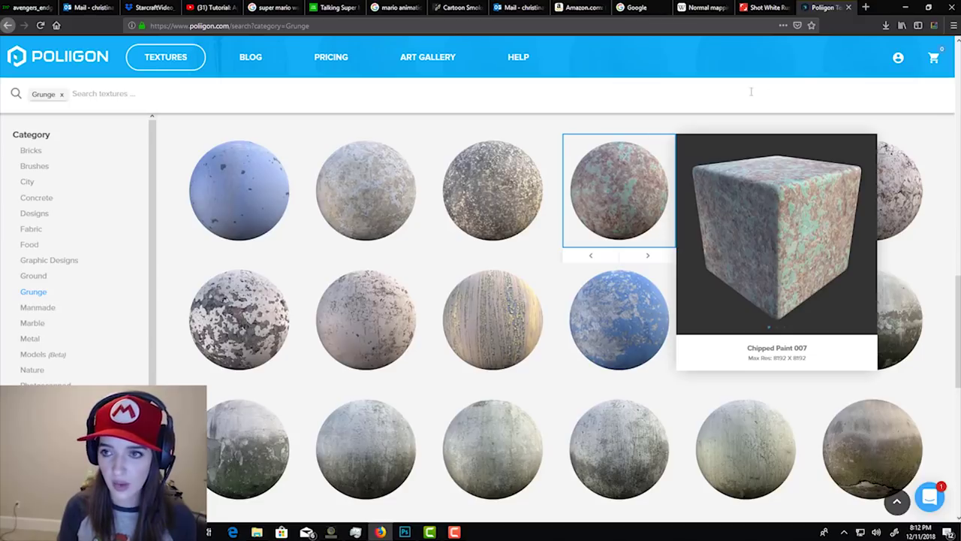
mouse_move(898, 64)
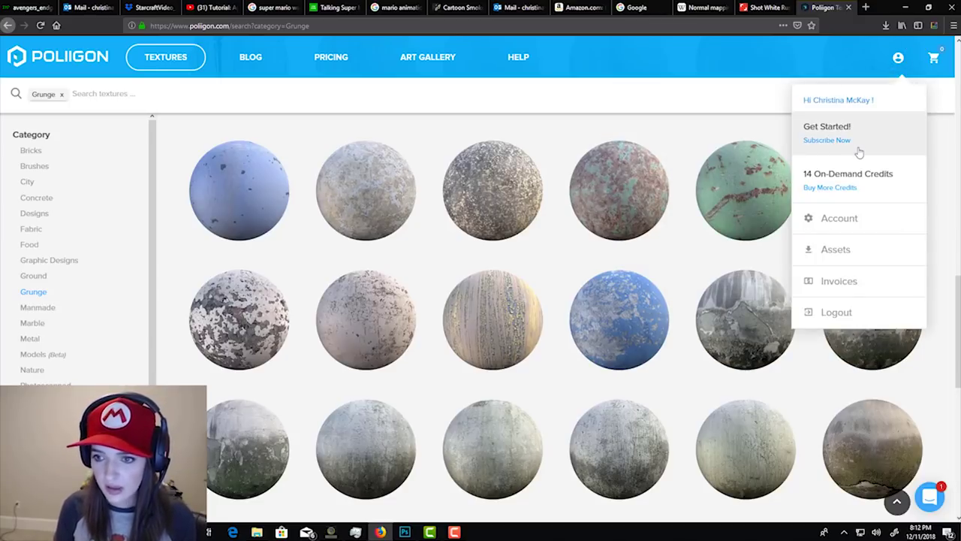
click(856, 217)
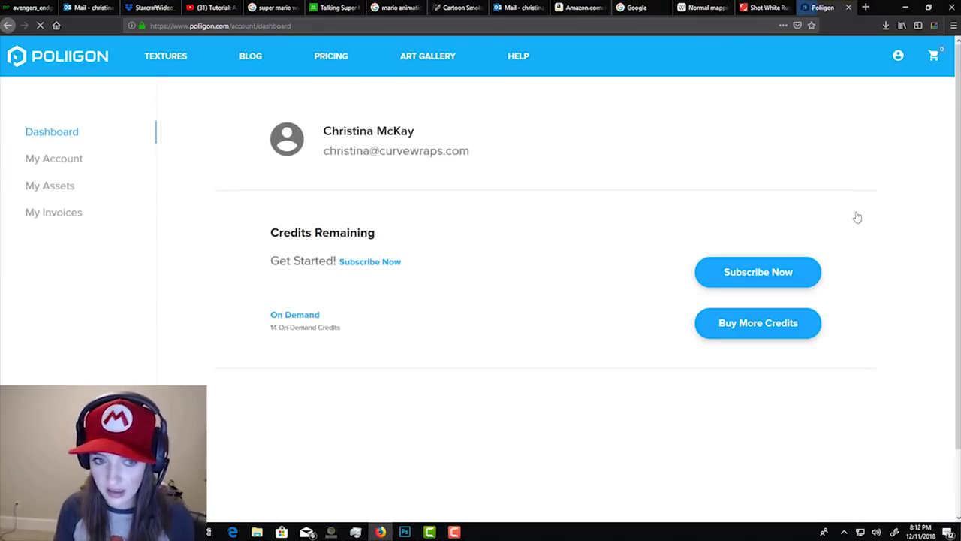
click(65, 190)
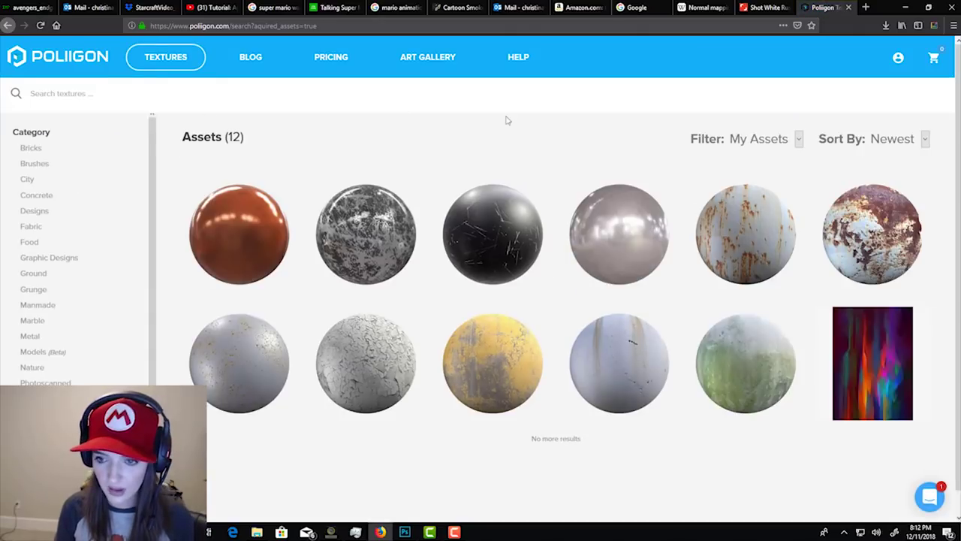
Open the Rust Mixed On Paint 005 asset and view its sphere, flat and 3D previews.
click(853, 230)
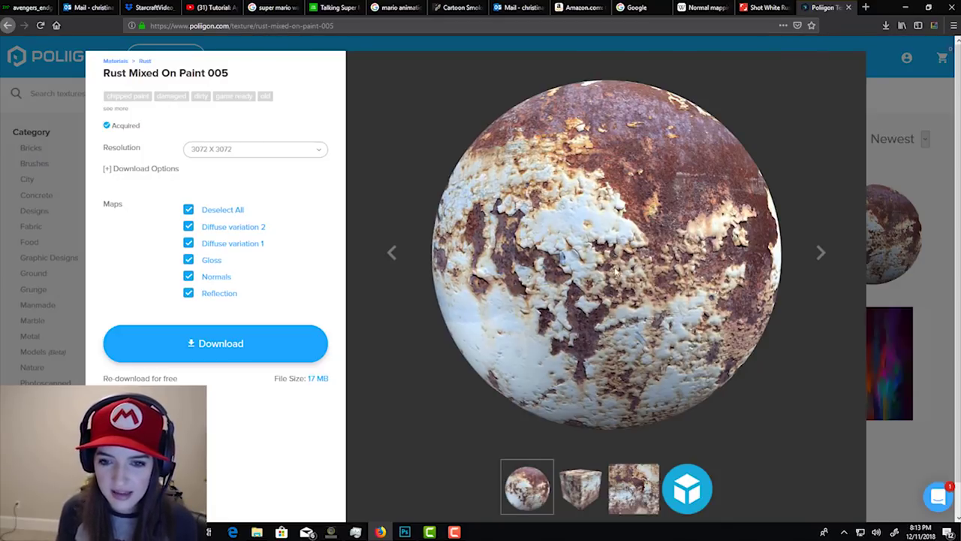
click(823, 255)
click(823, 255)
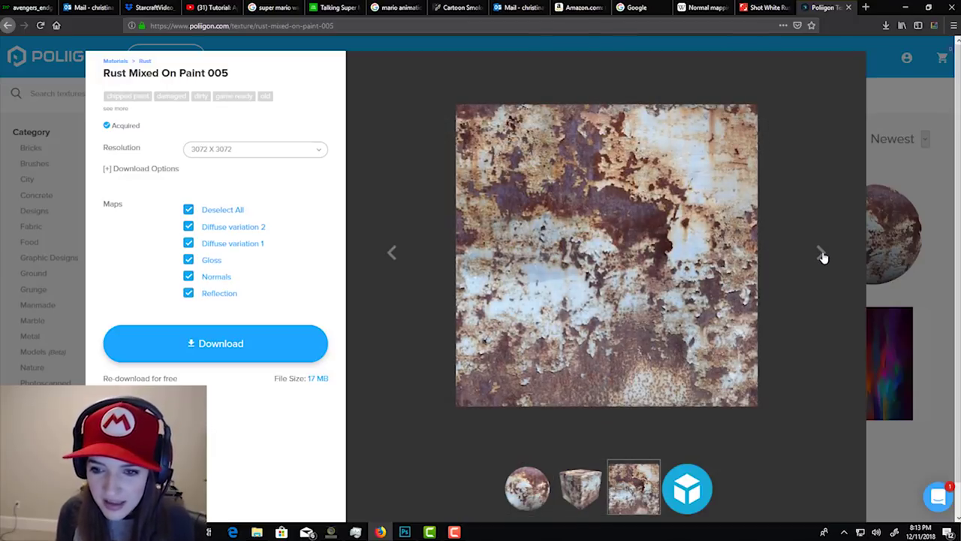
click(823, 255)
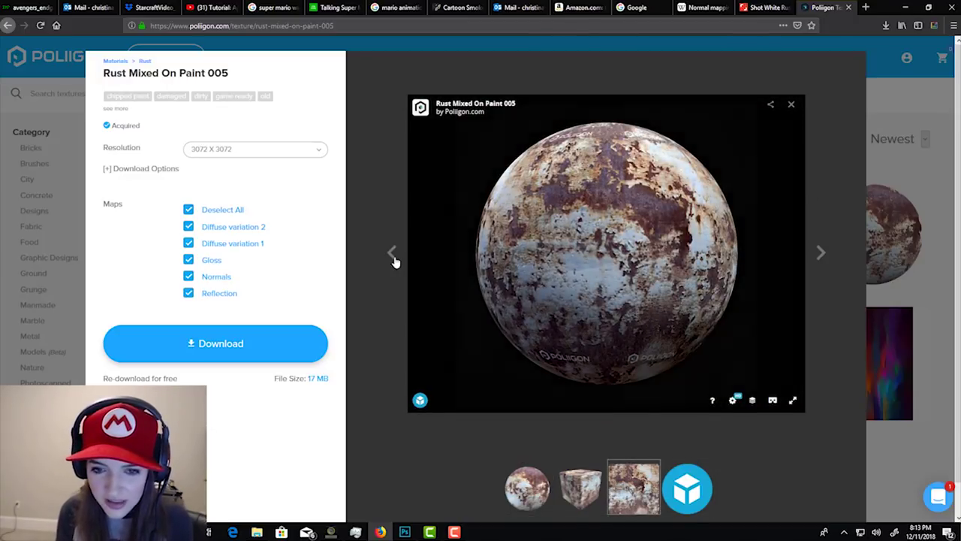
click(393, 258)
Compare the flat rust texture with the Shutterstock rusty gate photo, then view the sphere preview again and close the details.
click(763, 8)
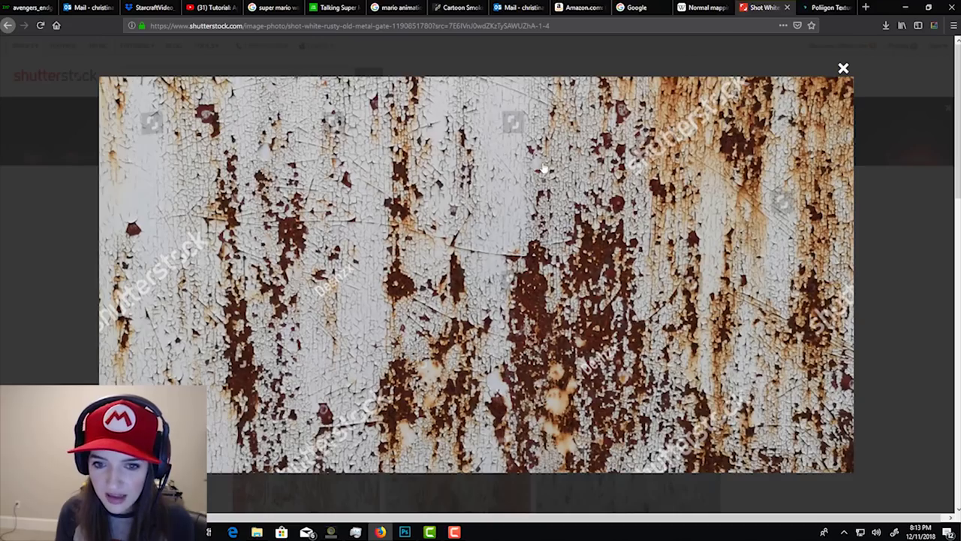
click(812, 13)
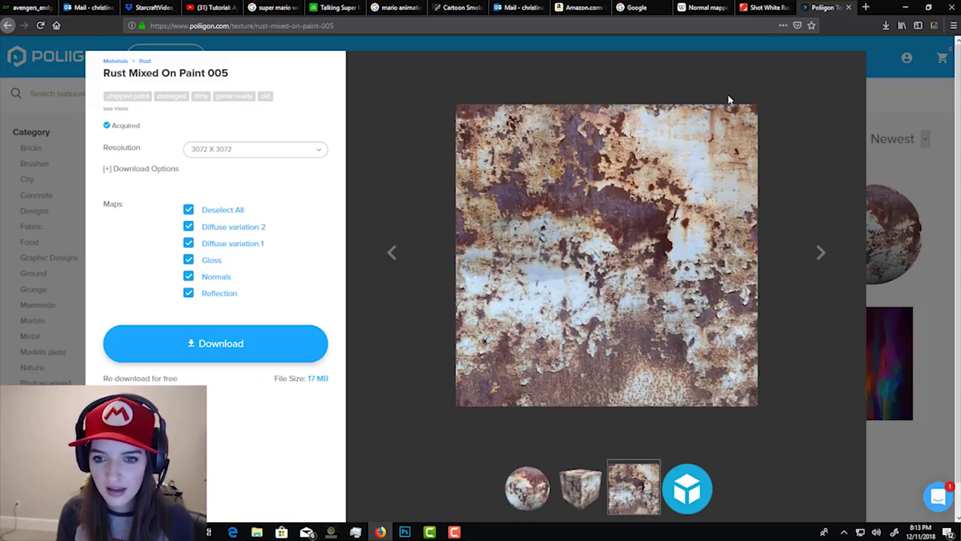
click(391, 253)
click(391, 253)
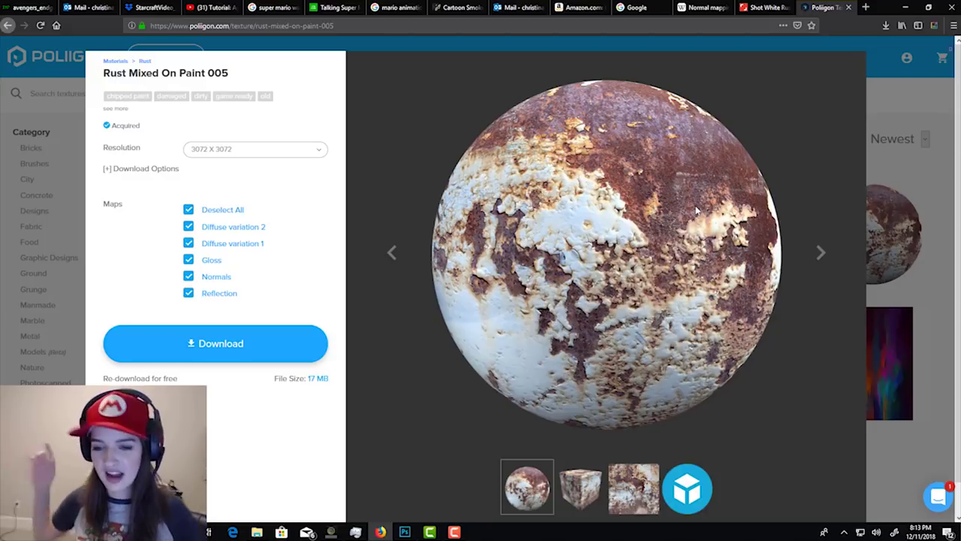
click(889, 99)
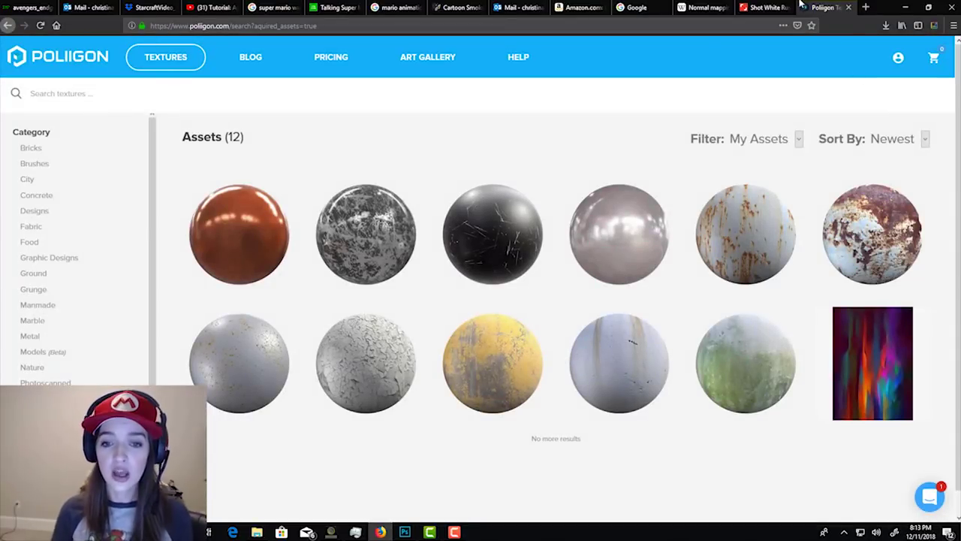
View the Rust Mixed On Paint 008 details and the Car Swirls 001 sphere, cube and flat previews, returning to My Assets.
click(757, 234)
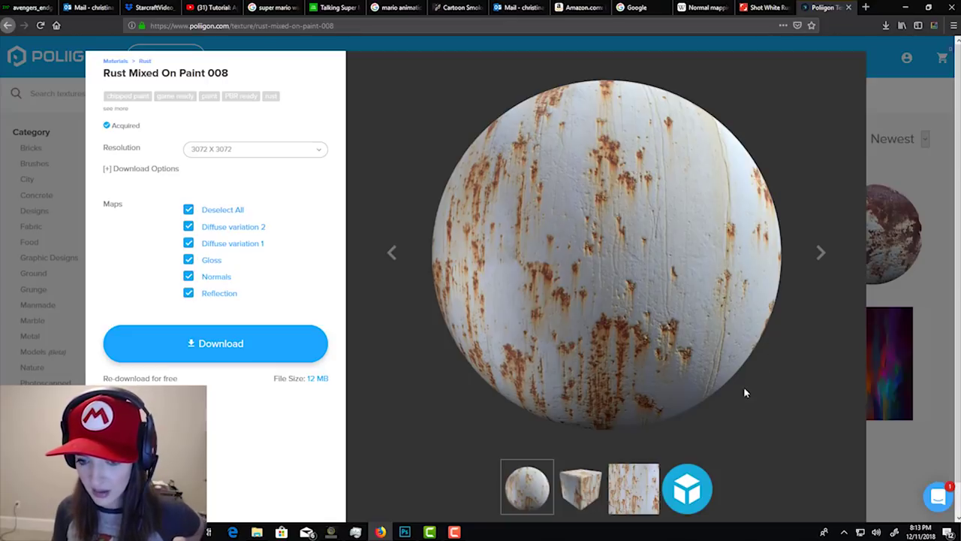
click(914, 180)
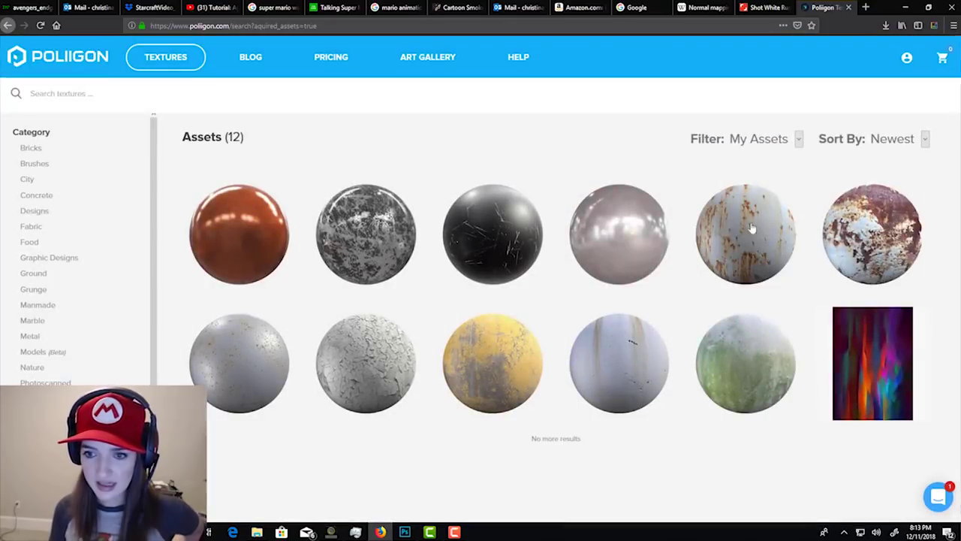
click(622, 218)
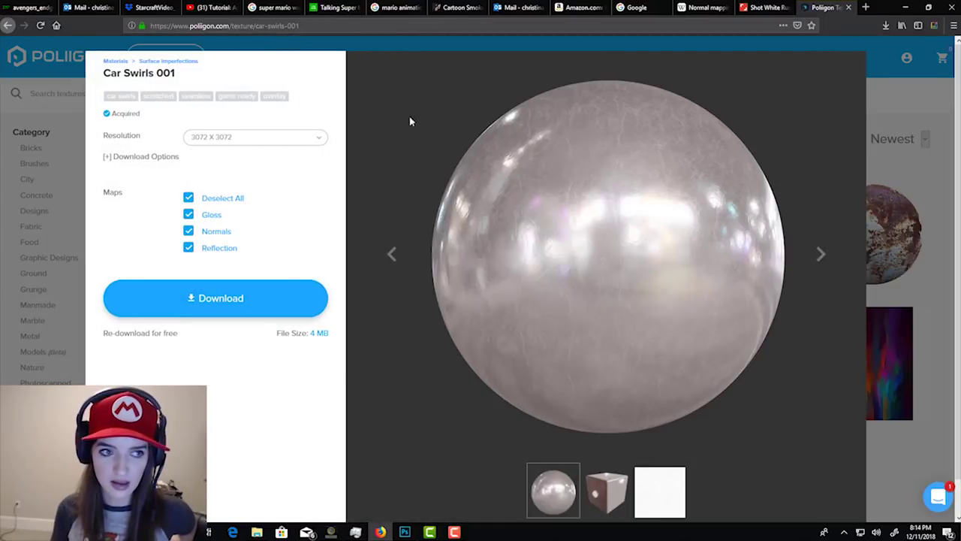
click(820, 254)
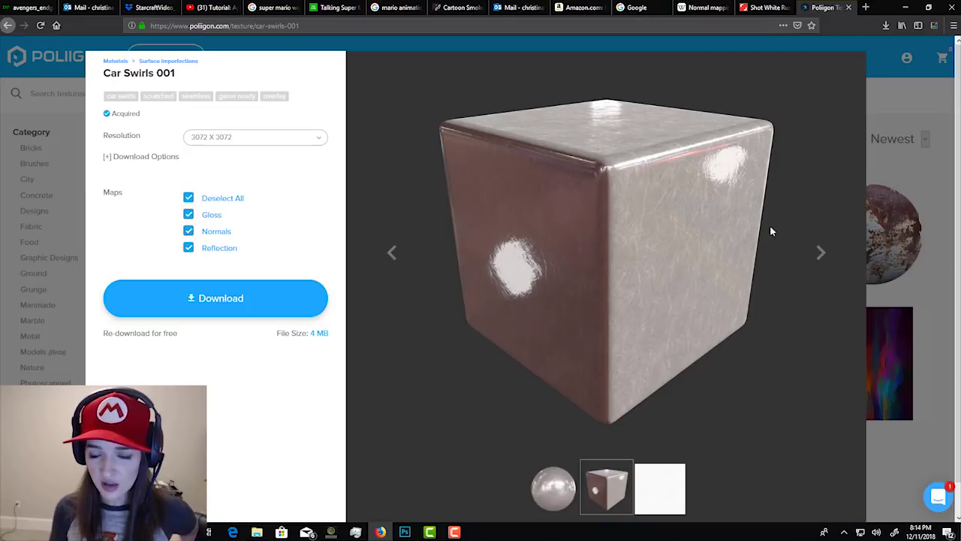
click(820, 254)
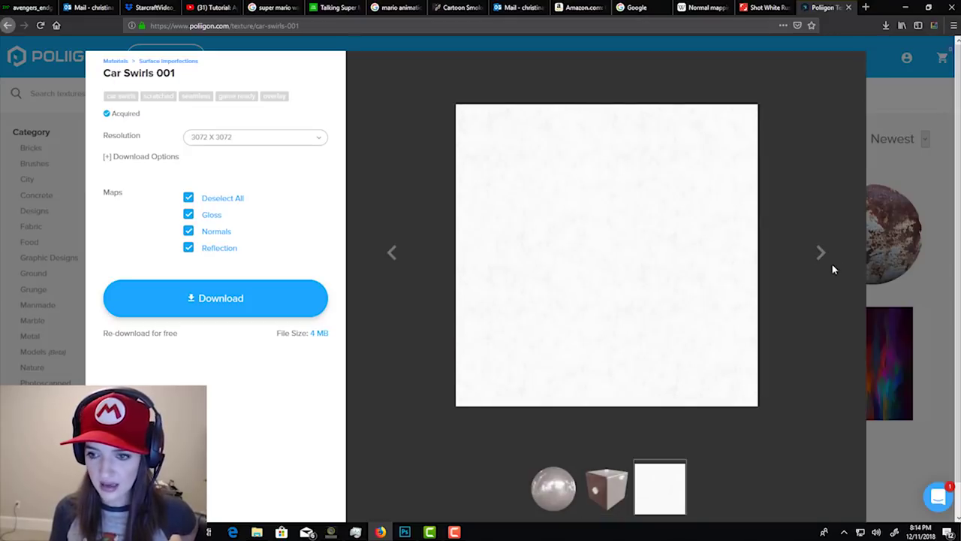
click(820, 253)
key(Escape)
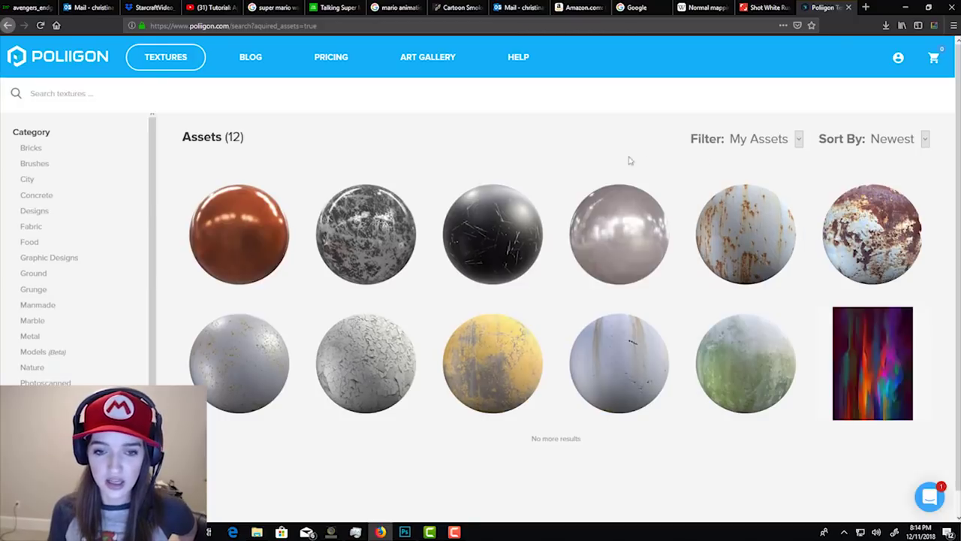
Show the Rust Mixed On Paint 008 download resolutions, add 6144 x 6144 to the selection, and close the details without downloading.
click(727, 227)
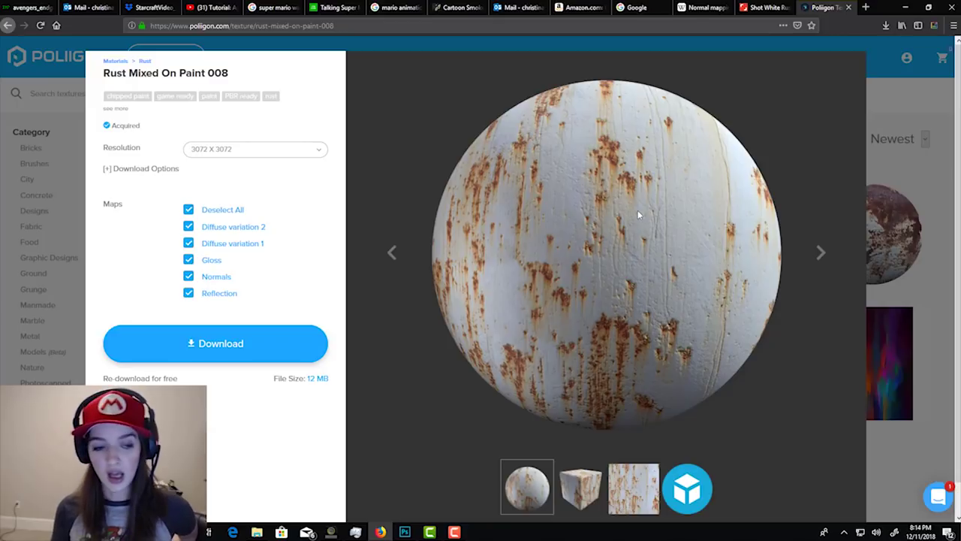
click(305, 151)
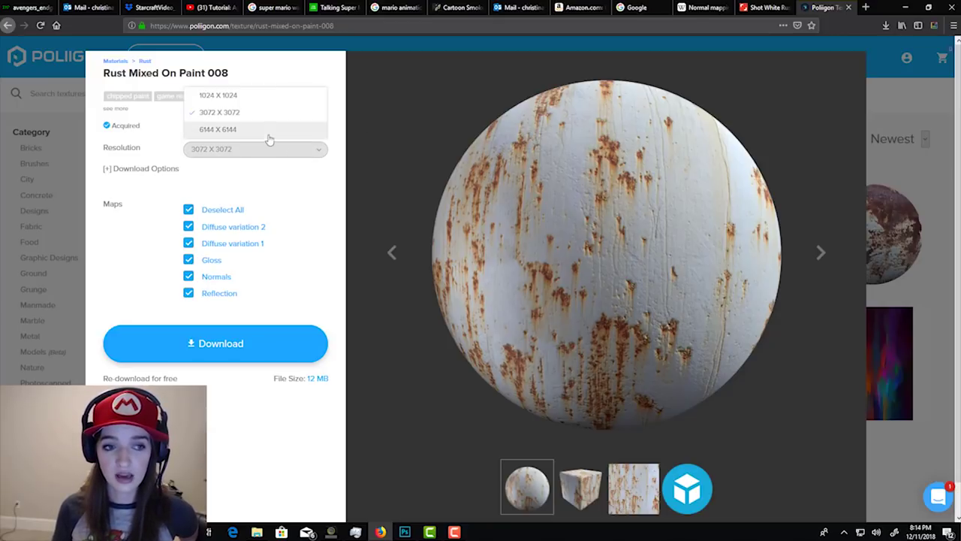
click(225, 129)
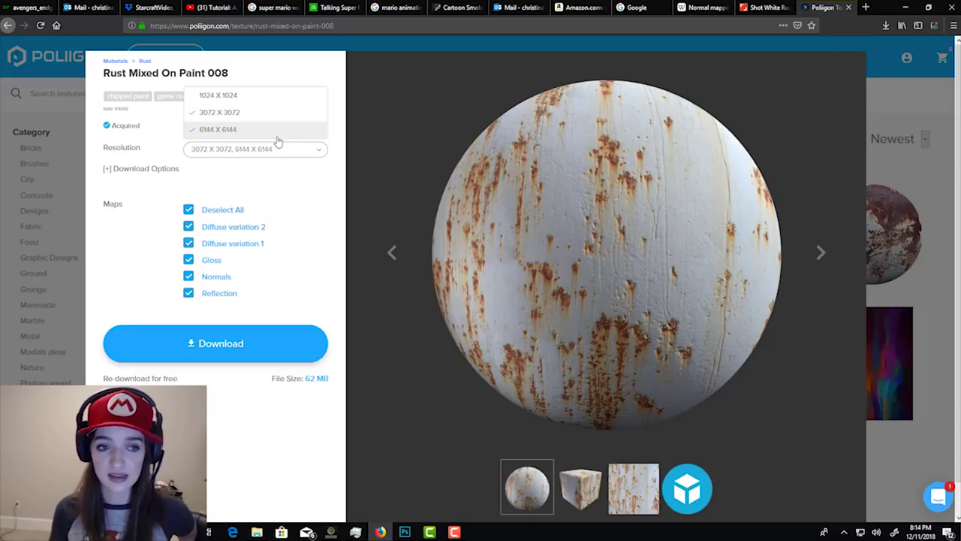
click(917, 157)
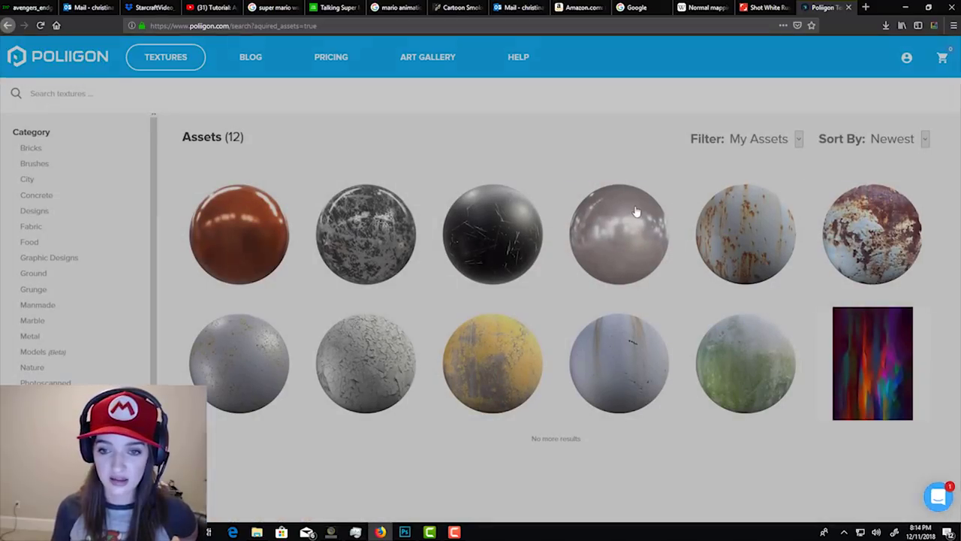
Show the download resolutions offered for Car Swirls 001, up to 8192 x 8192, then close its details.
click(639, 211)
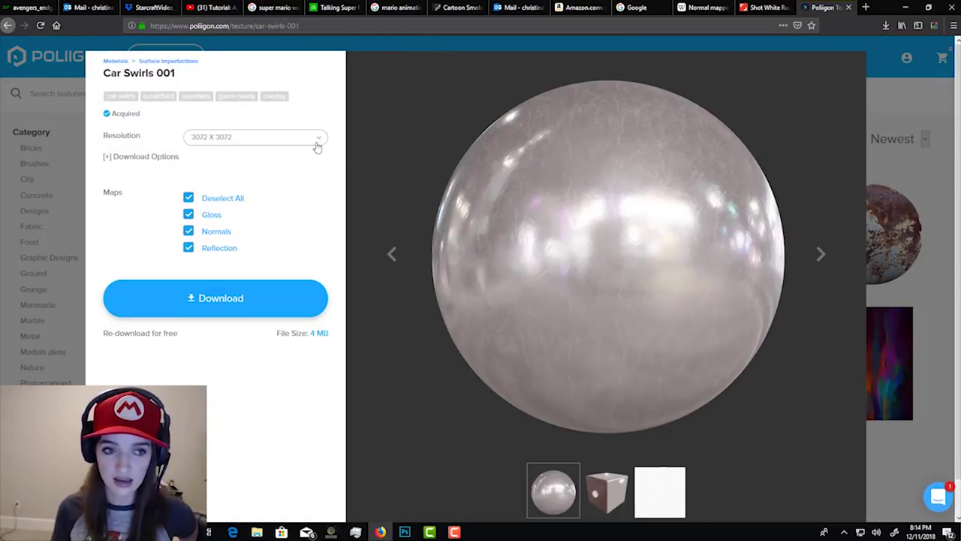
click(299, 137)
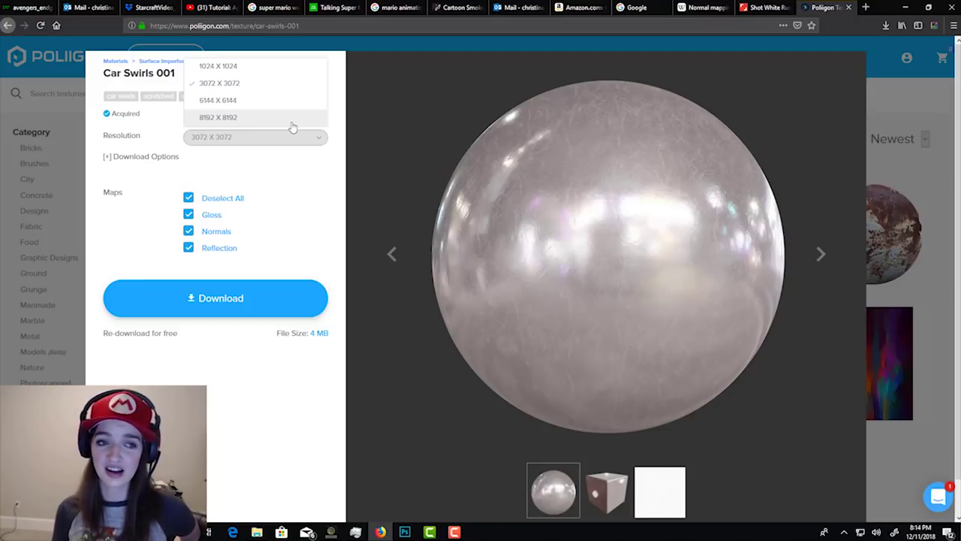
click(895, 172)
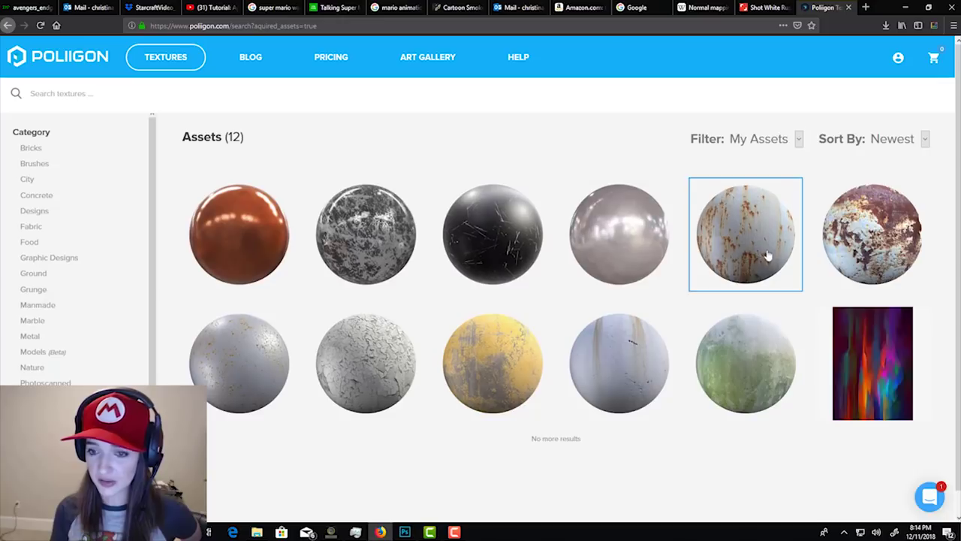
Open the gloss, normal and reflection images from the desktop CarSwirls001 folder's 6K subfolder in Photoshop.
click(905, 7)
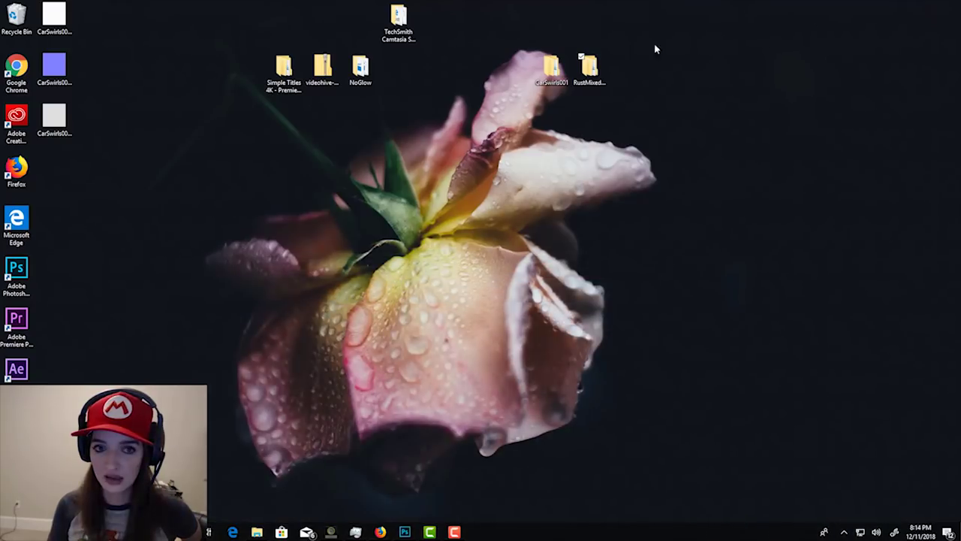
double_click(552, 68)
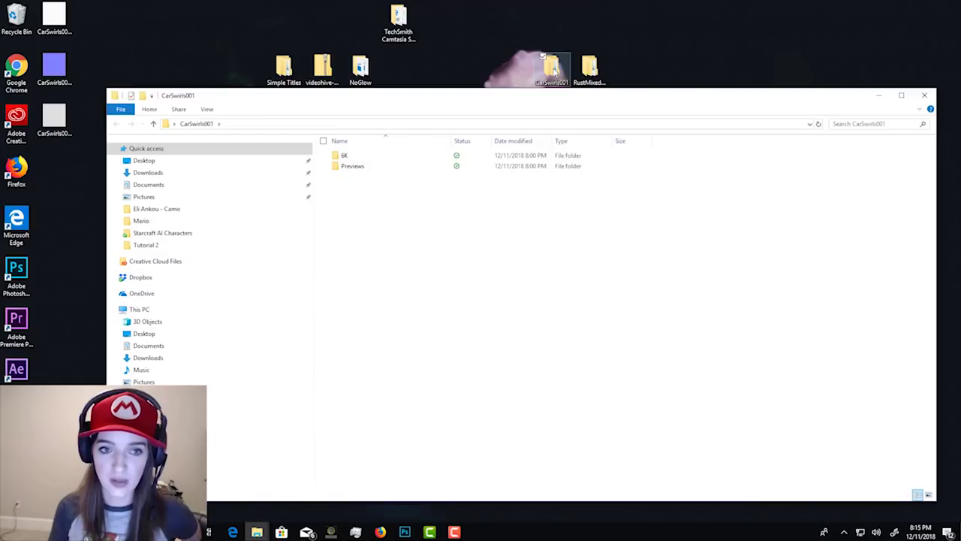
double_click(364, 159)
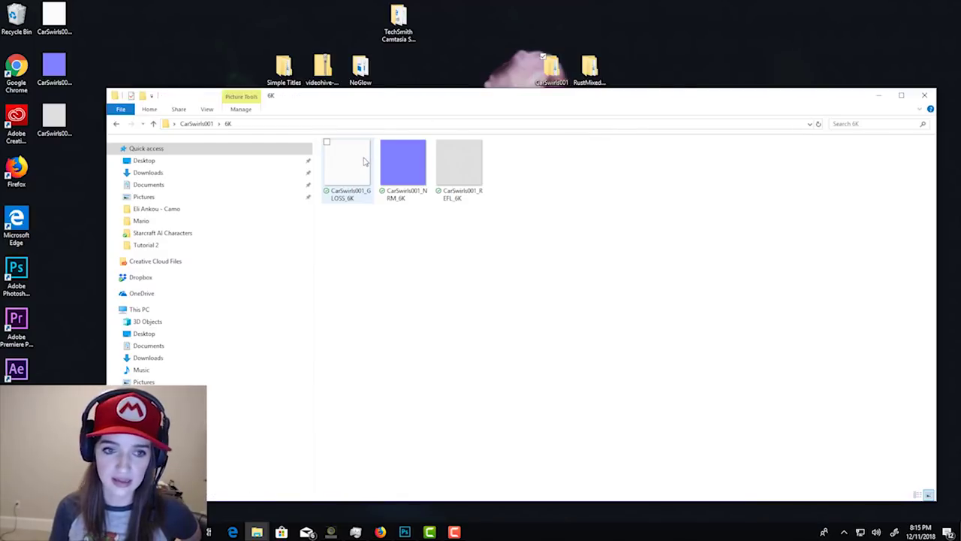
click(354, 176)
ctrl+click(403, 169)
ctrl+click(460, 169)
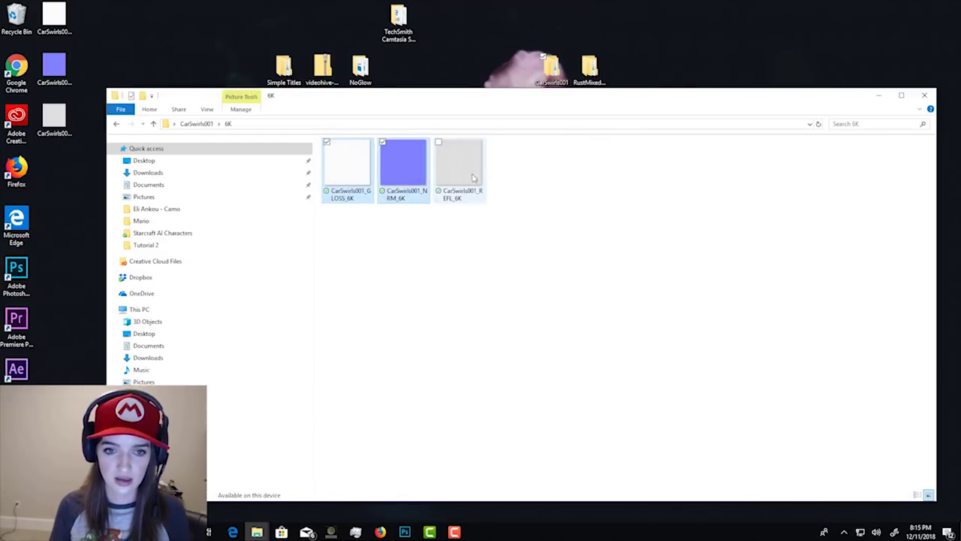
drag(406, 167, 502, 43)
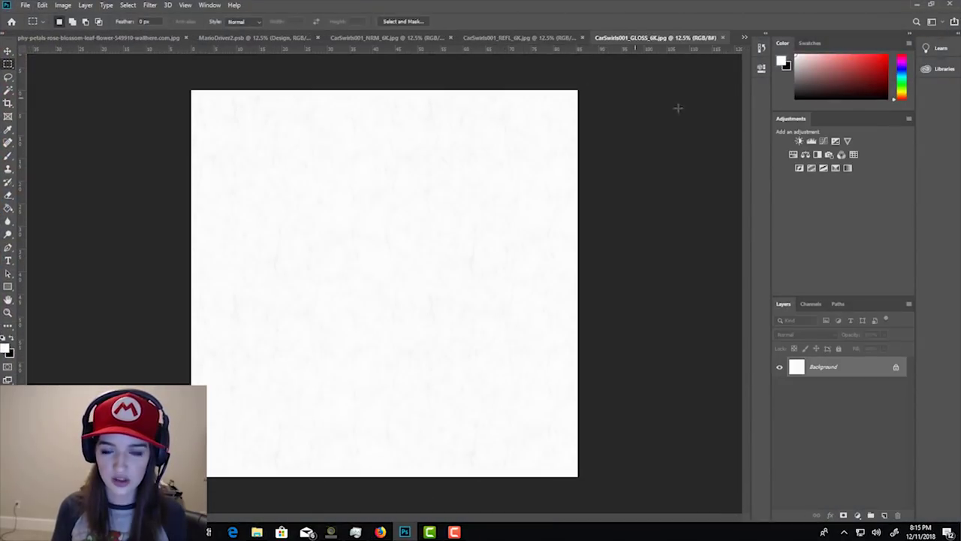
Compare the three CarSwirls001 maps and copy the whole CarSwirls001_NRM_6K image into CarSwirls001_REFL_6K.jpg as a new layer.
click(543, 37)
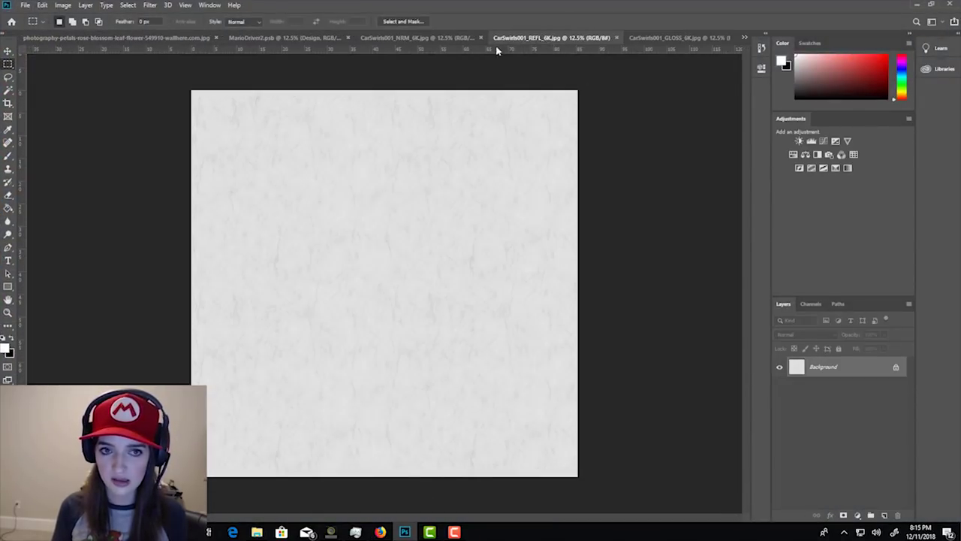
click(430, 39)
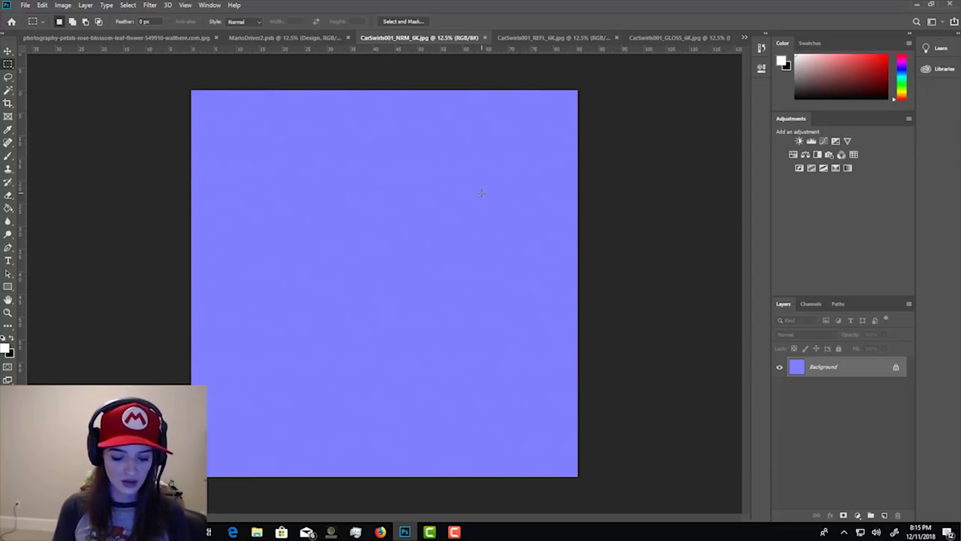
key(ctrl+a)
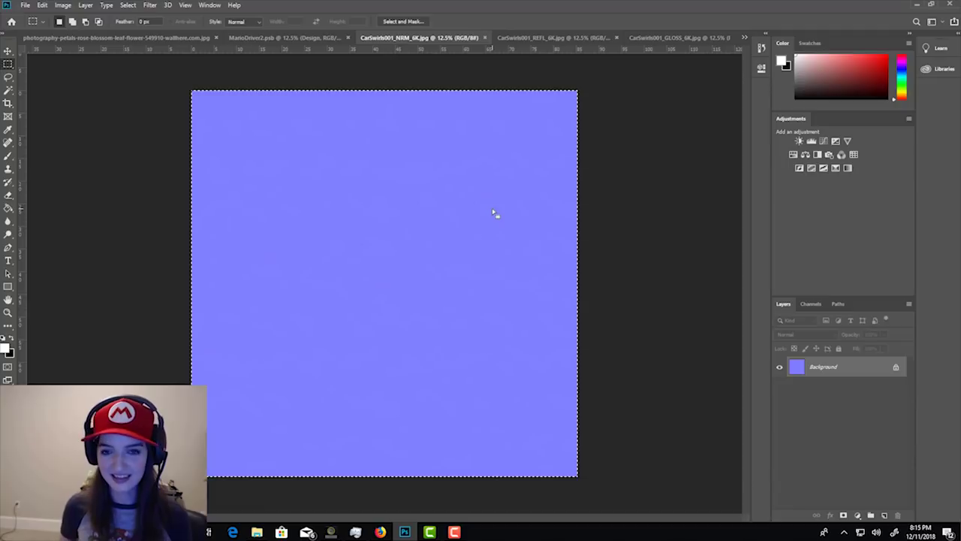
click(552, 38)
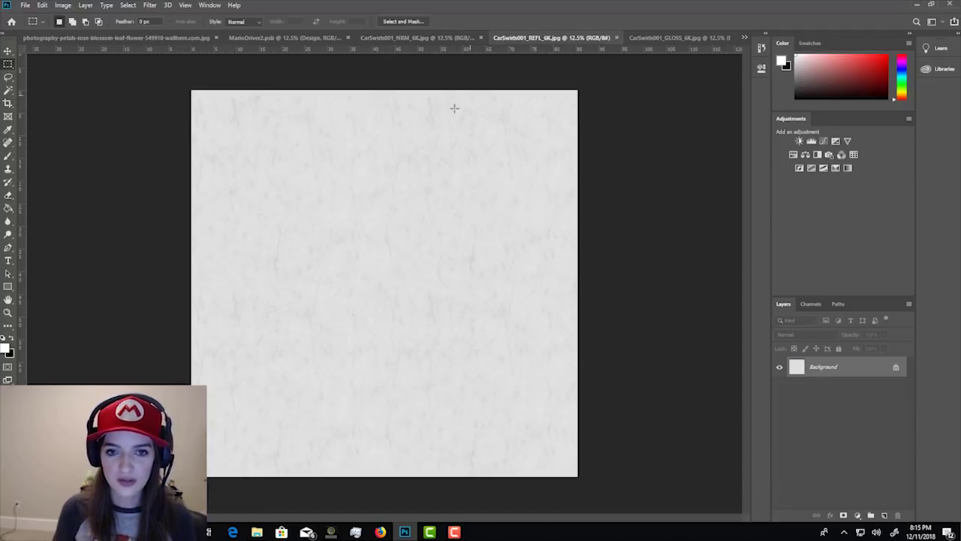
click(676, 36)
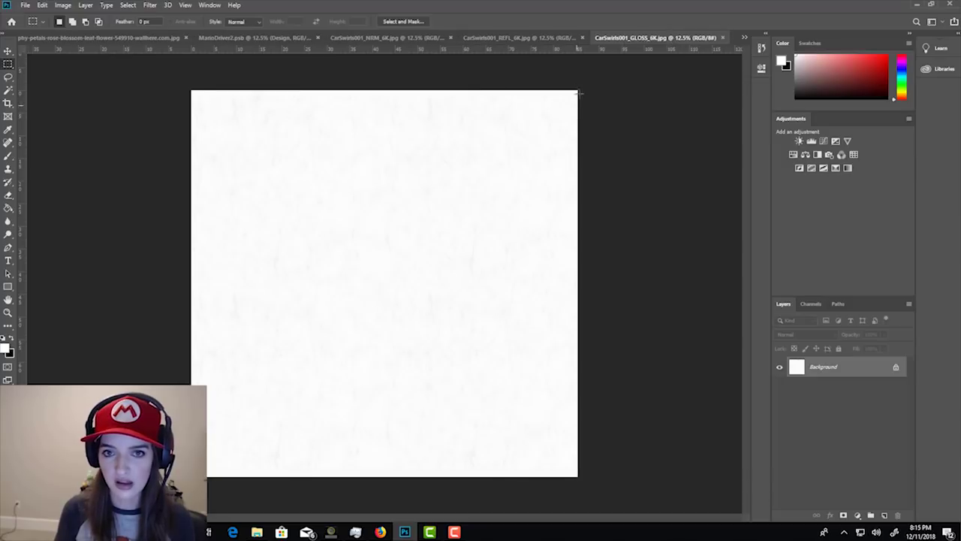
click(532, 38)
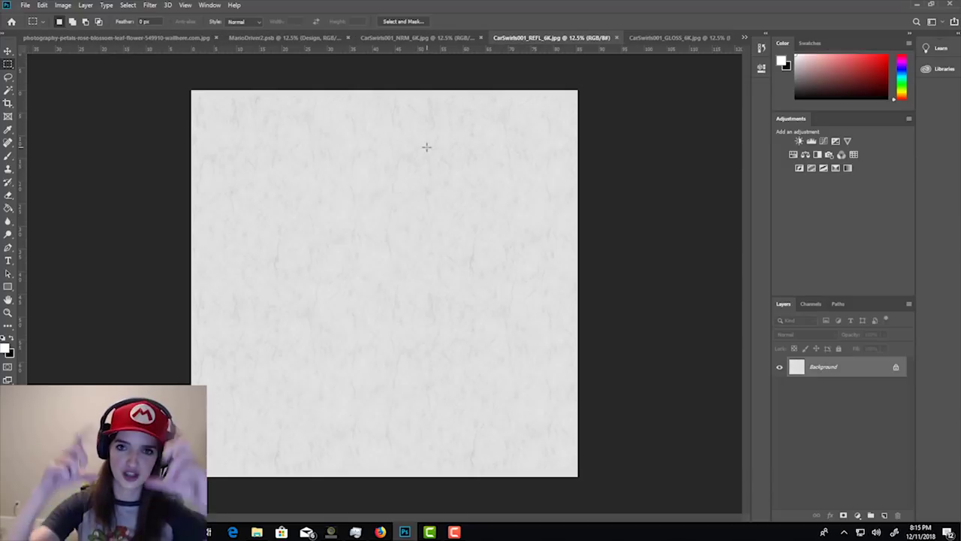
key(ctrl+v)
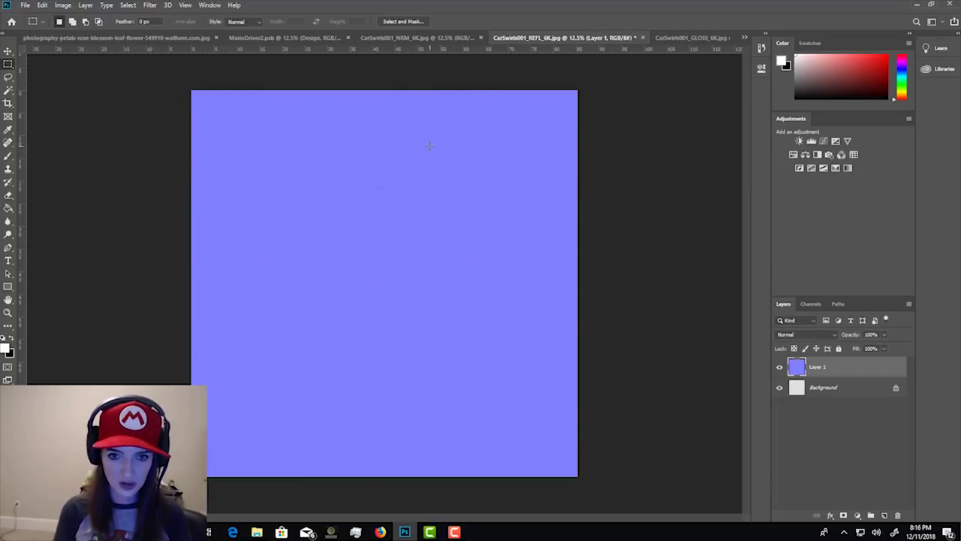
Set the pasted normal map layer's blend mode to Multiply and clip a Black & White adjustment layer to it.
click(813, 333)
click(809, 309)
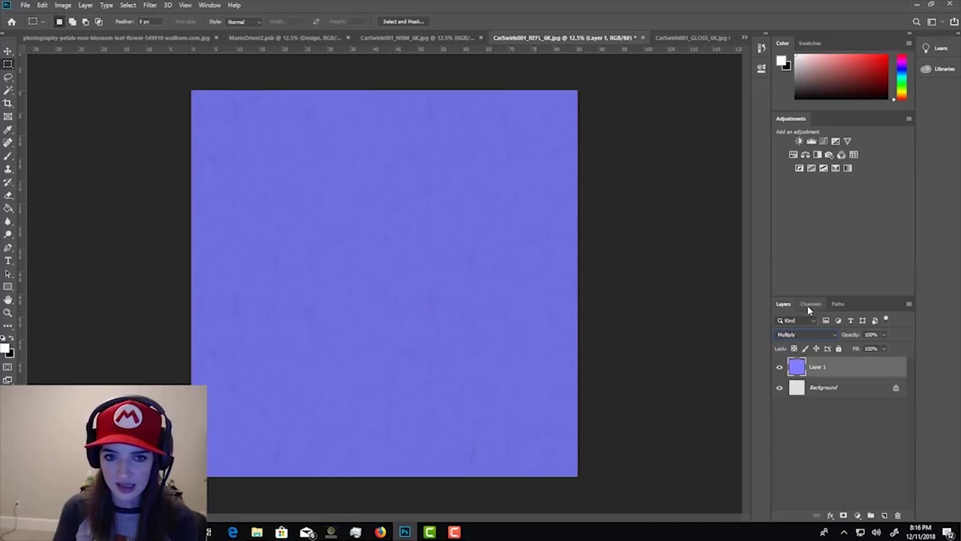
click(821, 156)
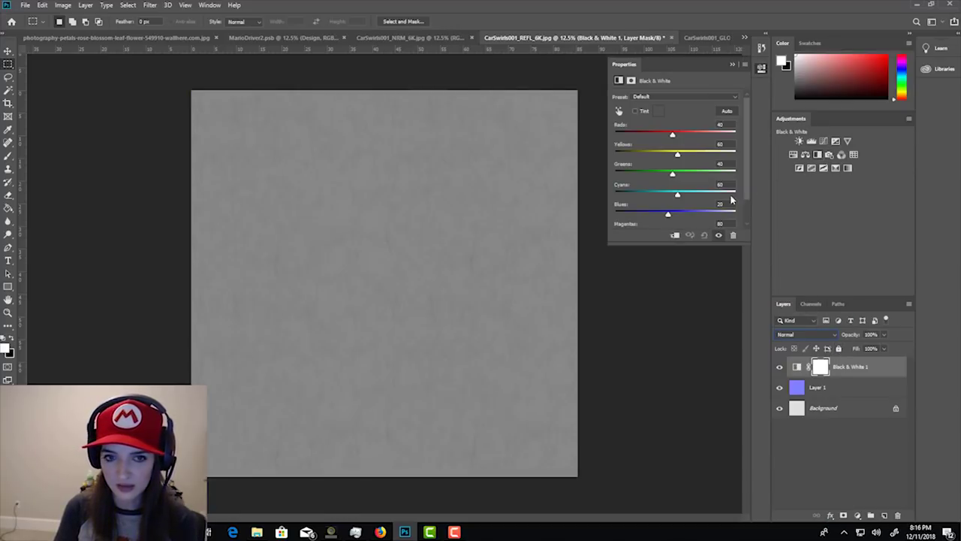
click(732, 65)
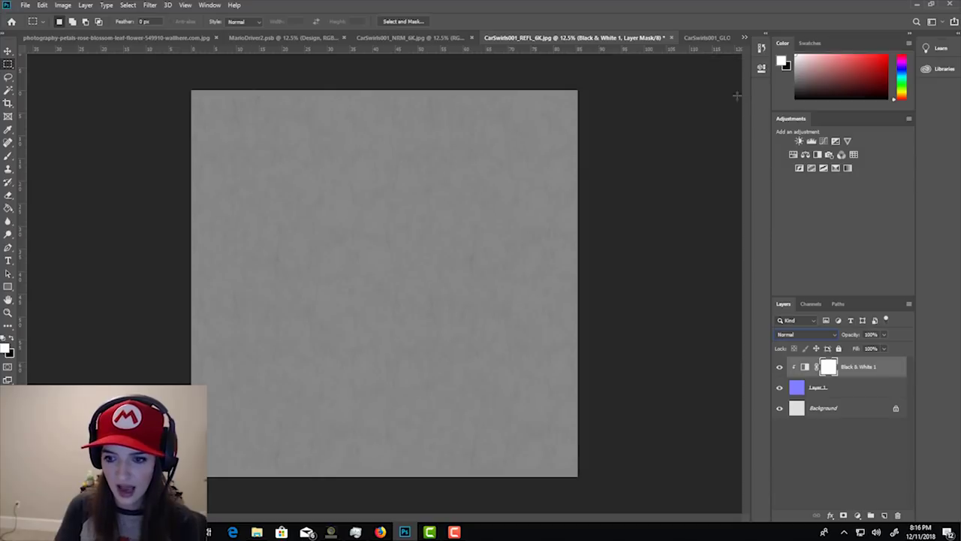
Set the normal map layer's blend mode to Color Burn and inspect the scratch detail up close.
click(815, 395)
click(802, 334)
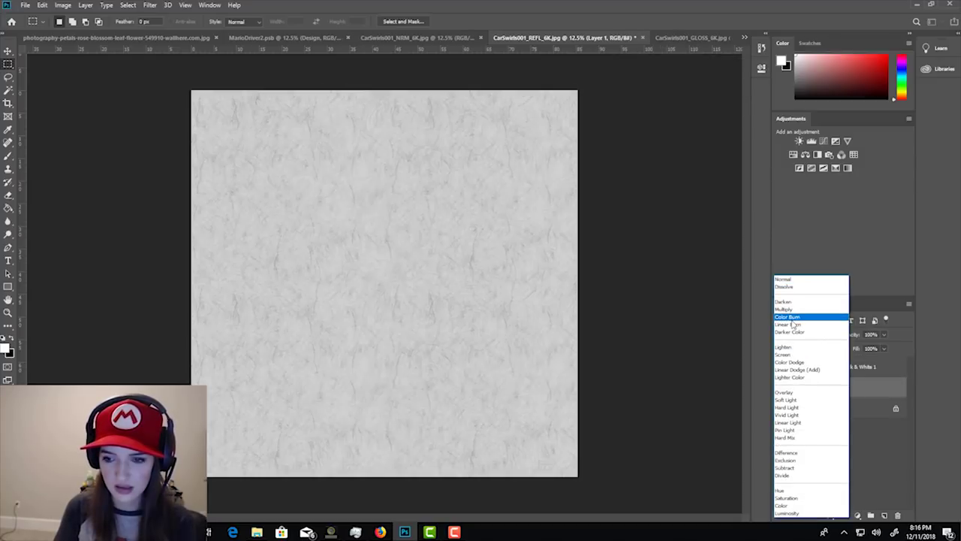
click(790, 317)
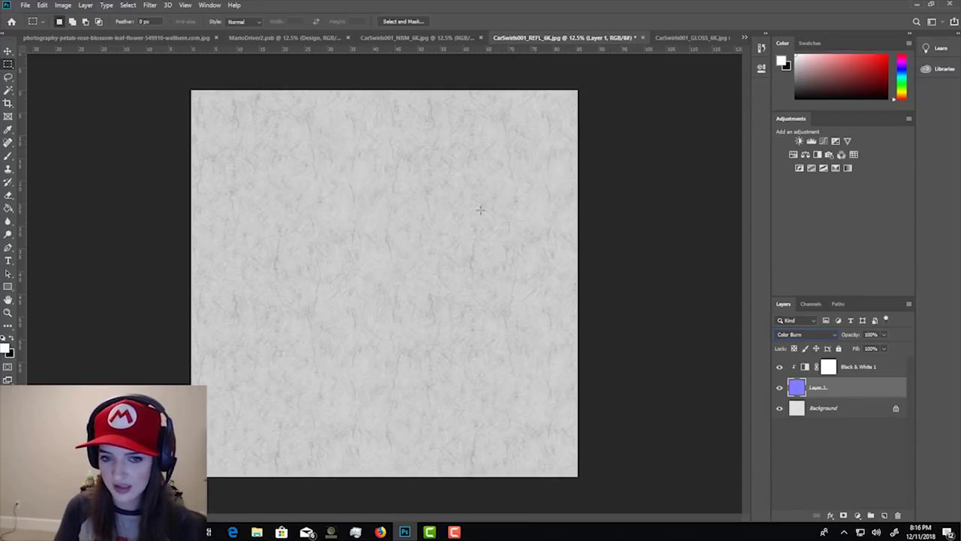
scroll(472, 272, up, 5)
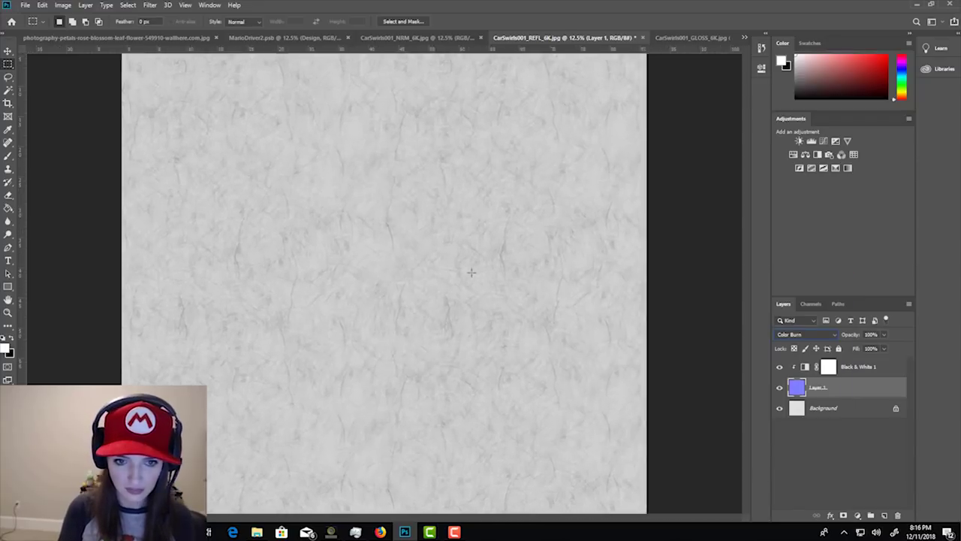
scroll(471, 273, down, 4)
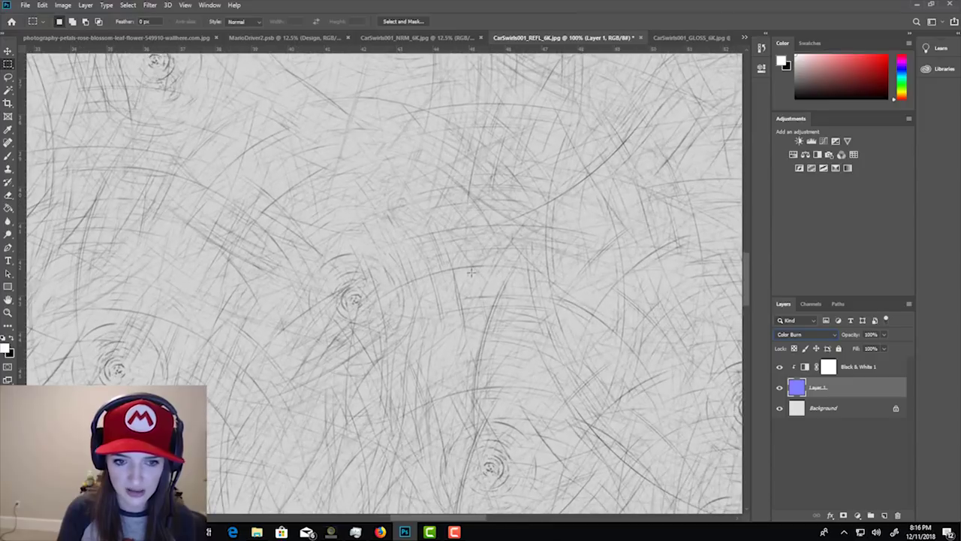
scroll(471, 272, down, 2)
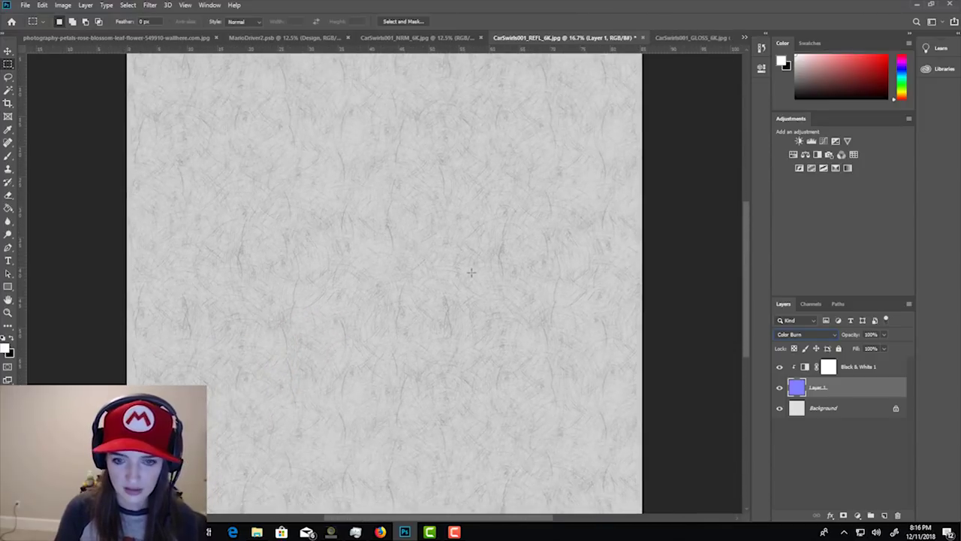
Copy the whole CarSwirls001_GLOSS_6K image into CarSwirls001_REFL_6K.jpg above the Black & White adjustment and set the new layer to Multiply.
click(680, 40)
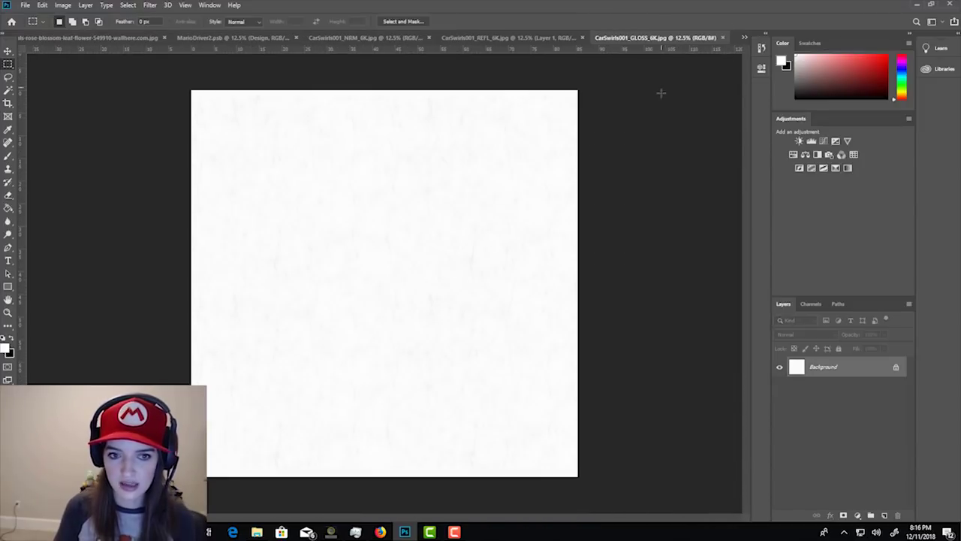
click(553, 39)
click(852, 373)
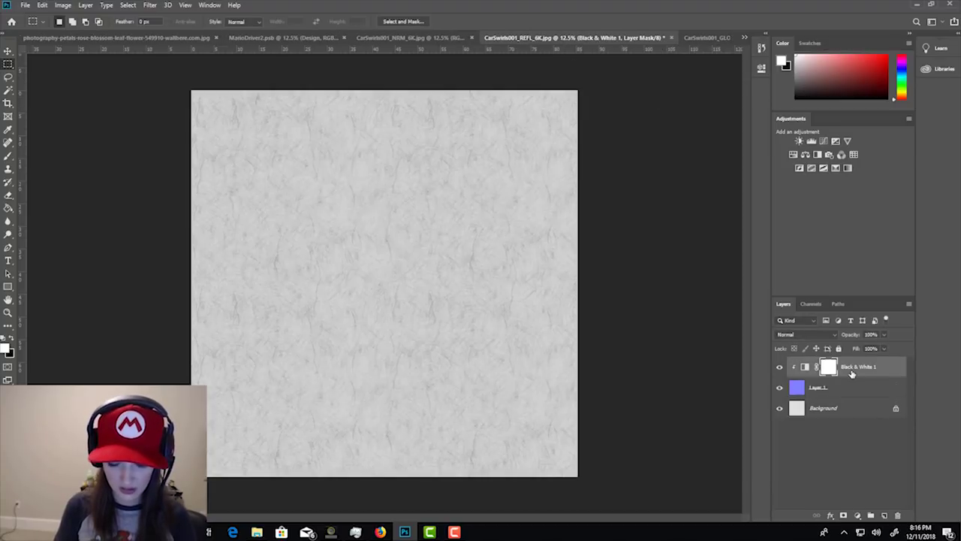
key(ctrl+v)
click(798, 335)
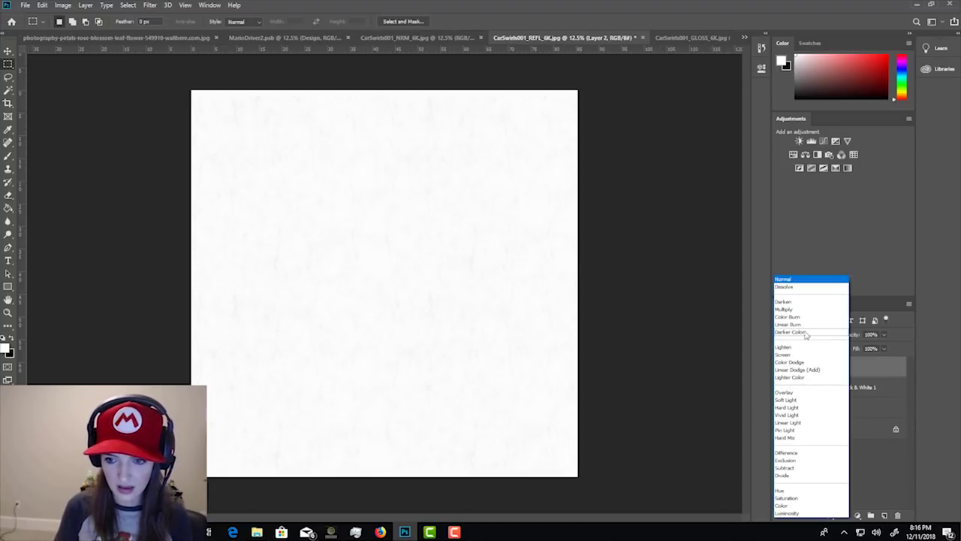
click(799, 310)
Compare the combined texture with and without the pasted gloss layer, leaving that layer visible.
click(778, 367)
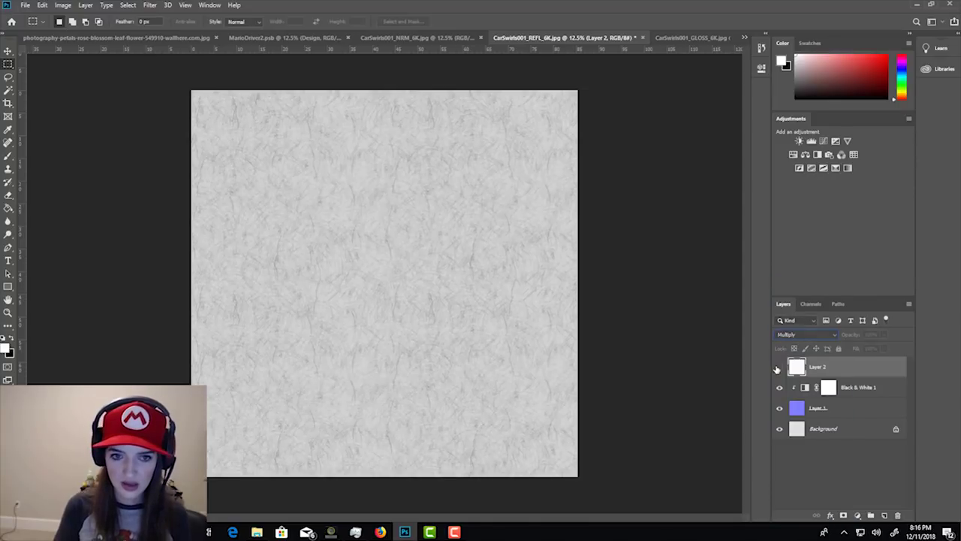
click(779, 367)
click(779, 367)
click(779, 367)
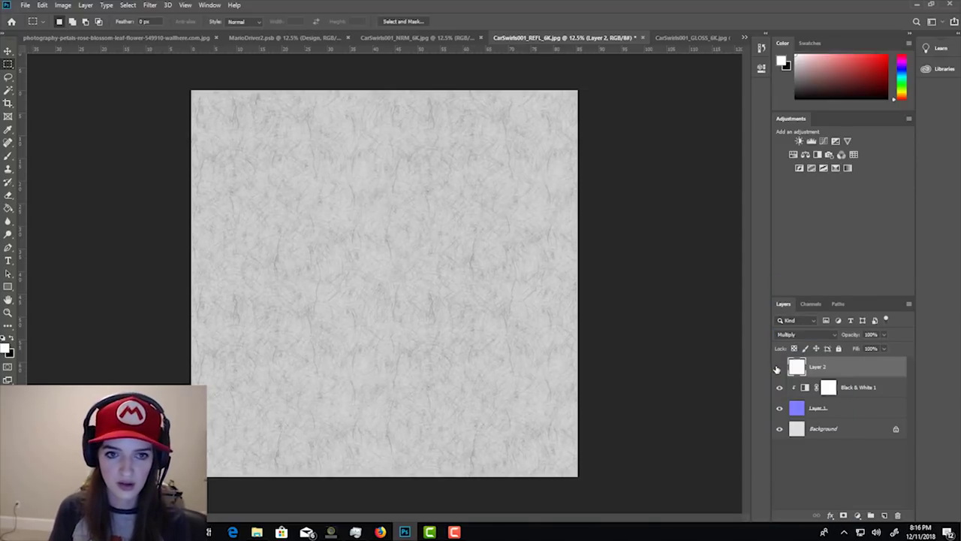
click(778, 368)
click(778, 367)
click(778, 367)
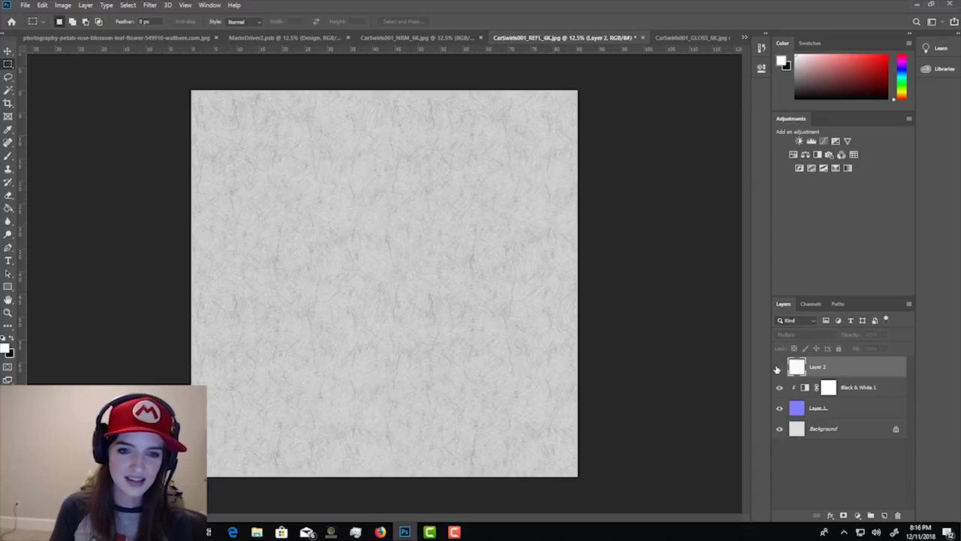
click(778, 367)
click(778, 367)
click(778, 367)
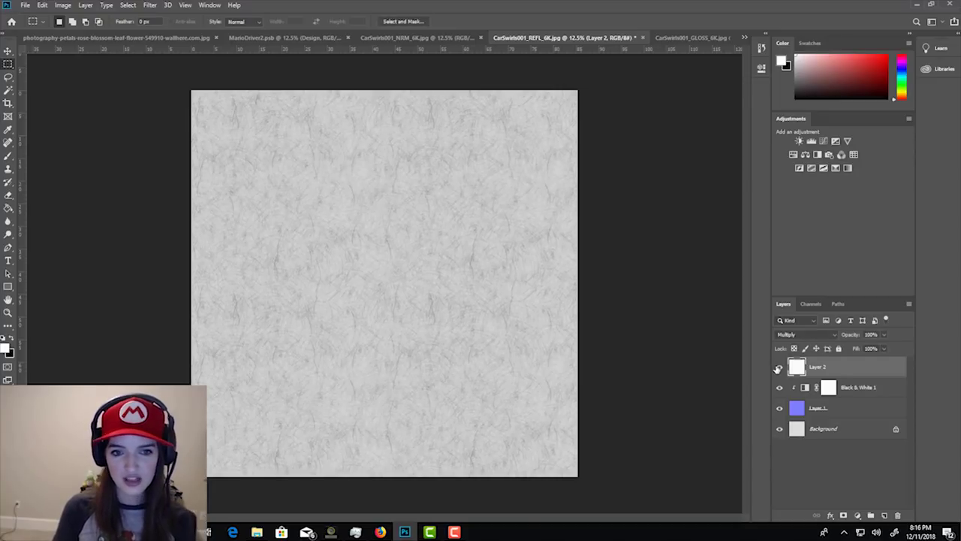
click(778, 368)
click(778, 368)
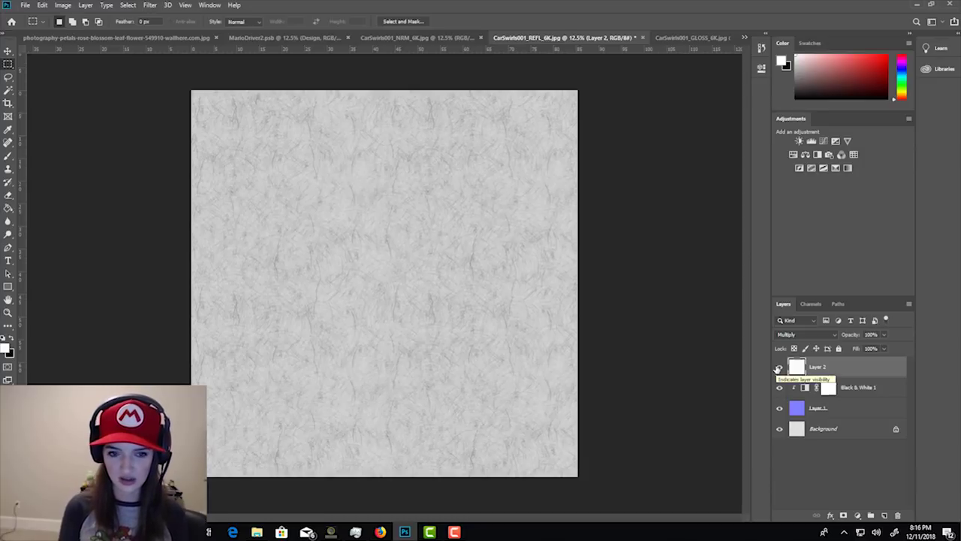
Examine the swirl scratches of the combined car texture at 100% magnification and as a whole image.
key(ctrl+plus)
key(ctrl+plus)
key(ctrl+plus)
key(ctrl+plus)
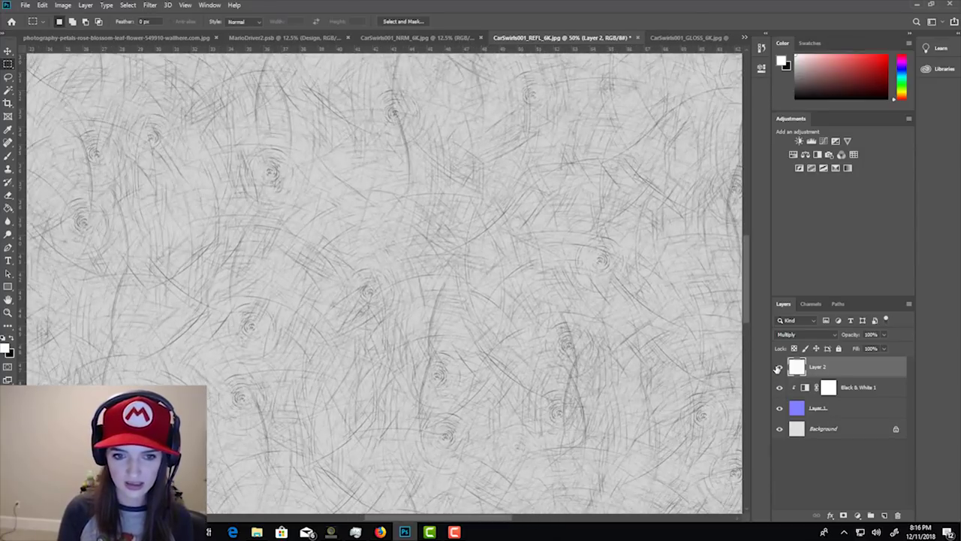
key(ctrl+plus)
key(ctrl+plus)
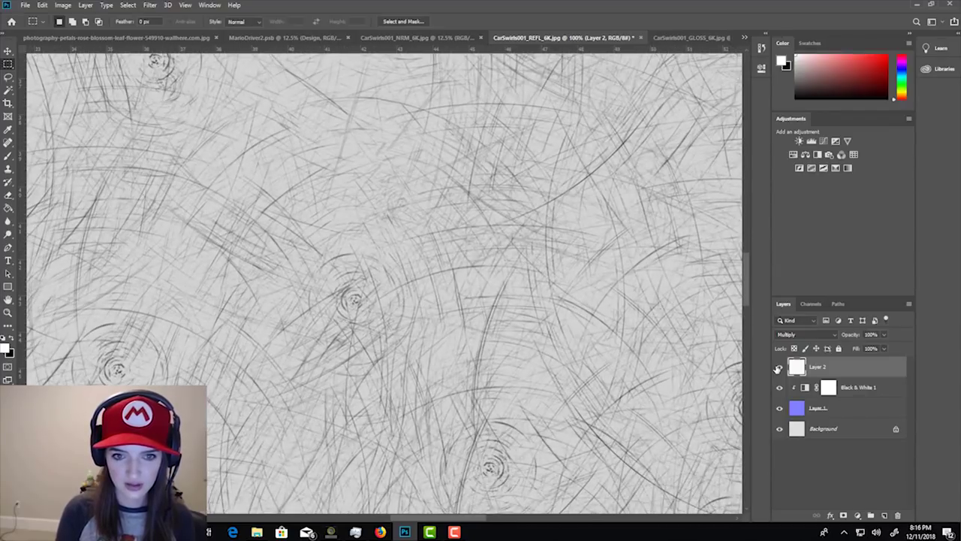
key(ctrl+minus)
key(ctrl+minus)
key(ctrl+minus)
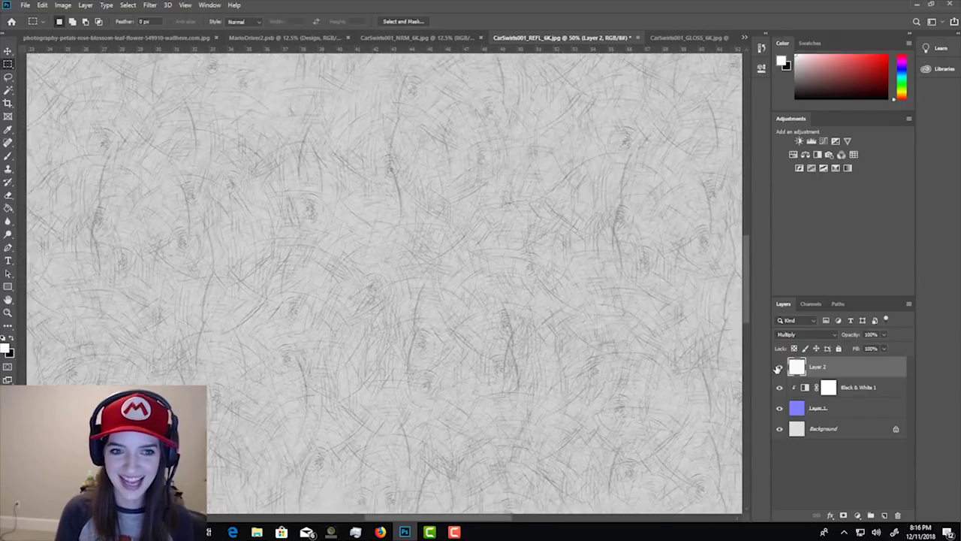
key(ctrl+minus)
key(ctrl+minus)
key(ctrl+minus)
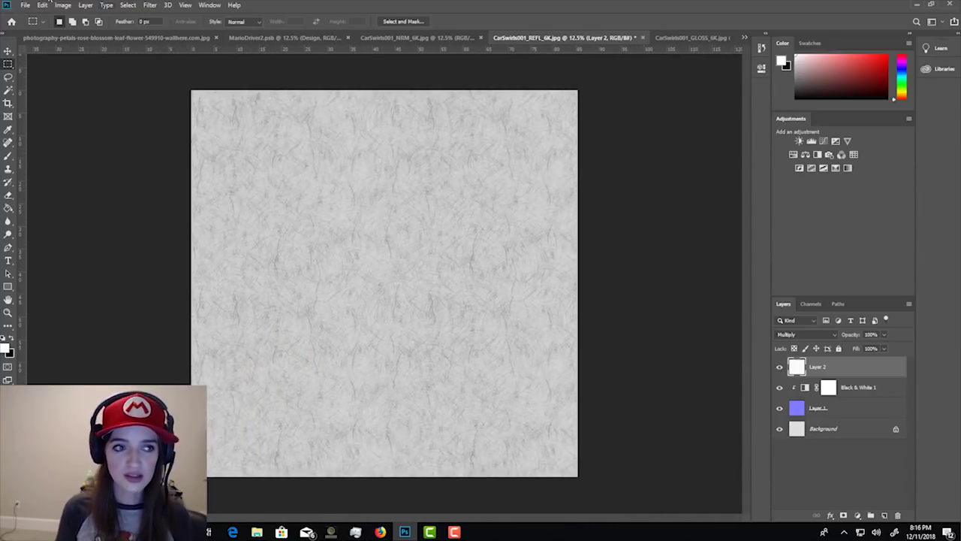
click(25, 6)
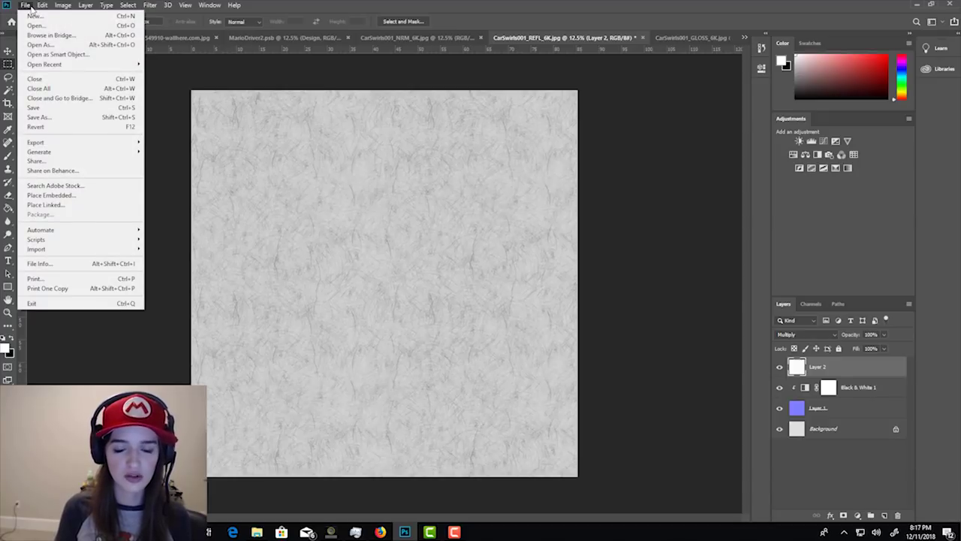
click(26, 6)
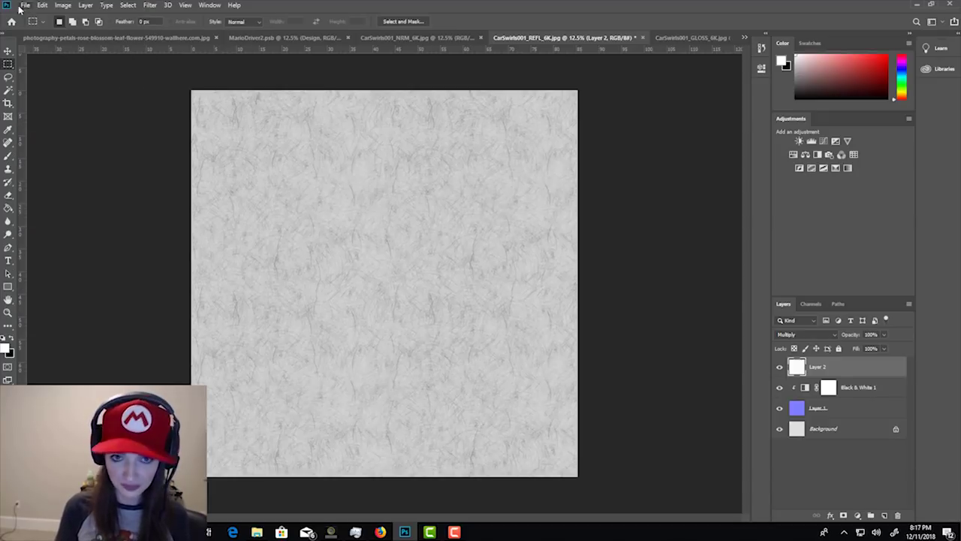
Open the COL_VAR1, GLOSS, NRM and REFL images from the desktop RustMixedOnPaint008 folder's 6K subfolder in Photoshop.
click(917, 3)
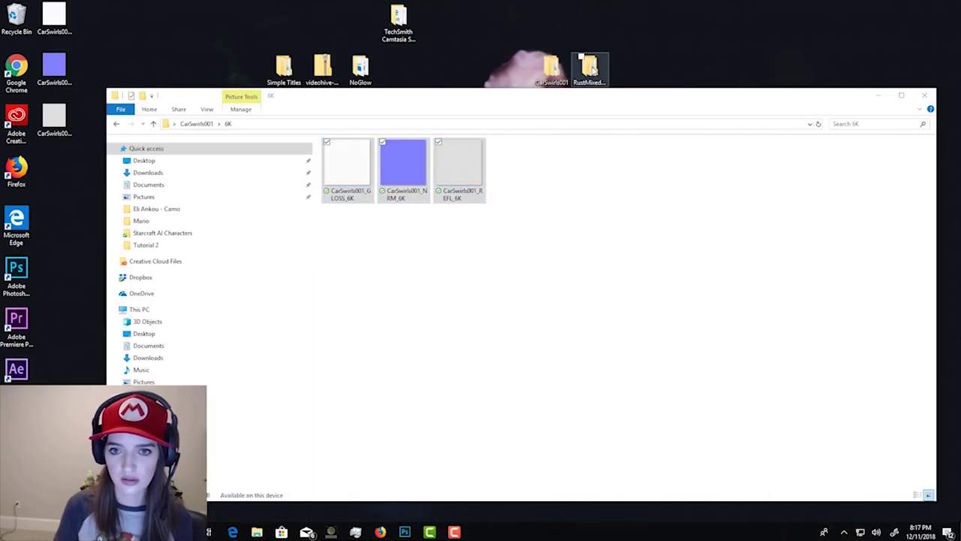
double_click(590, 67)
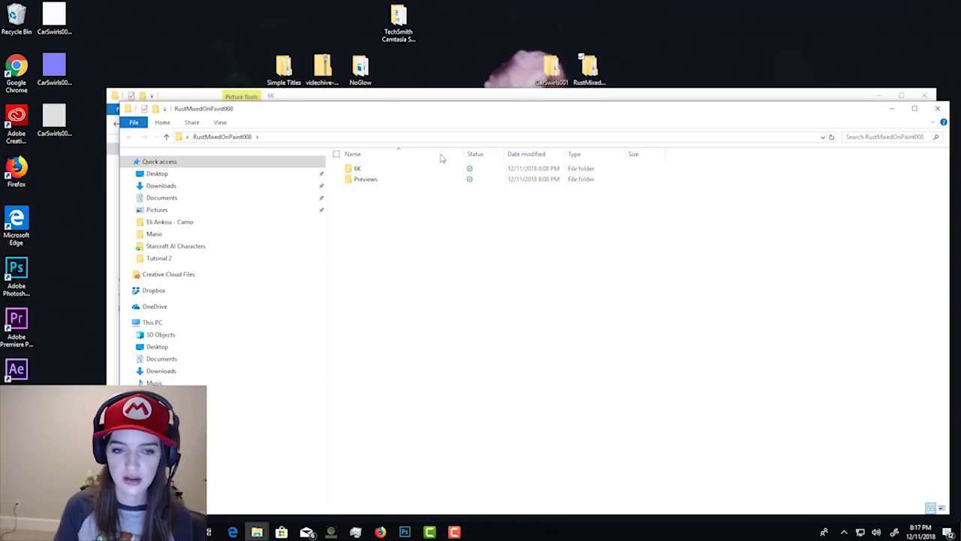
double_click(392, 168)
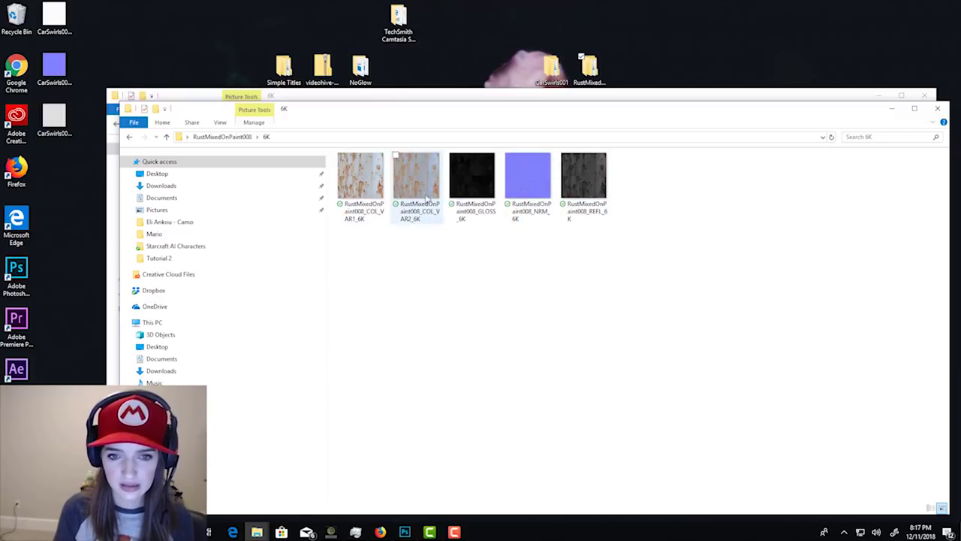
click(530, 188)
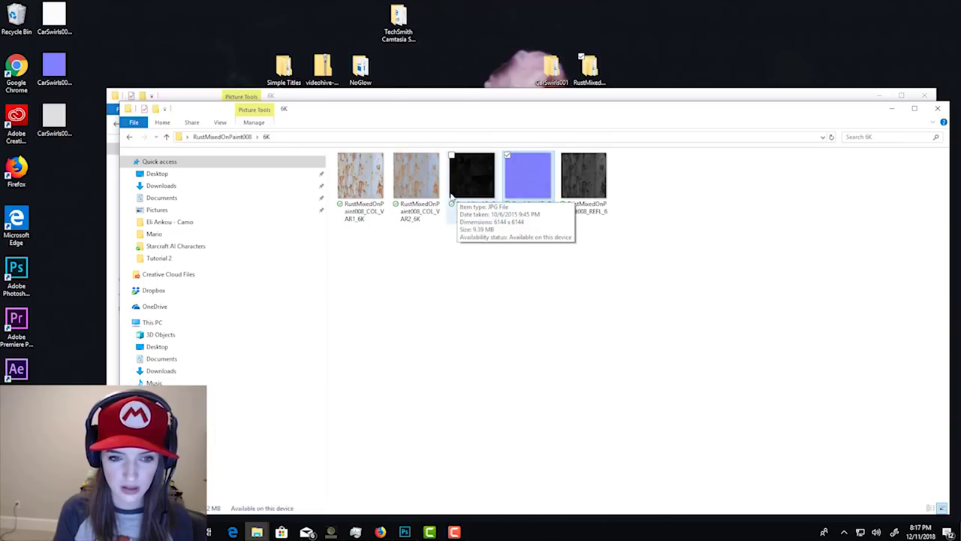
ctrl+click(369, 185)
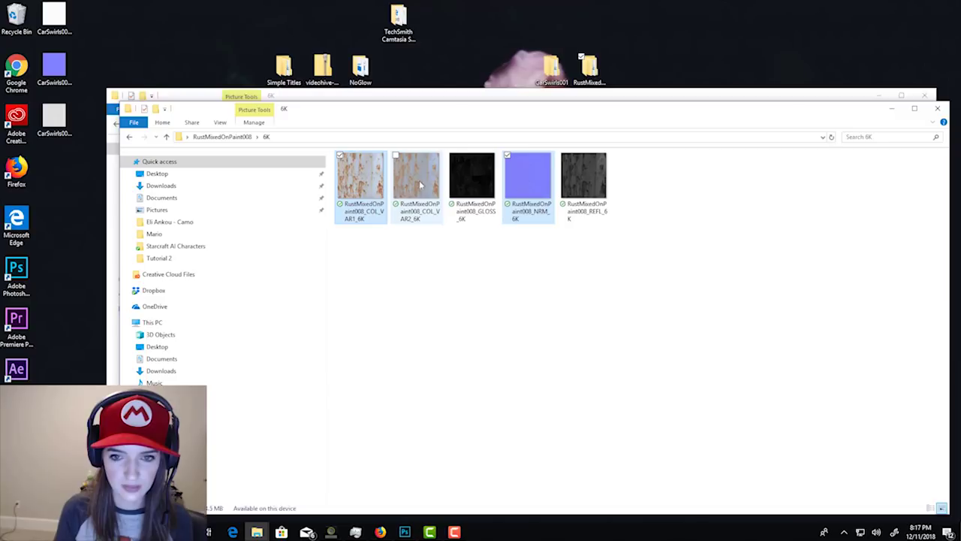
ctrl+click(578, 189)
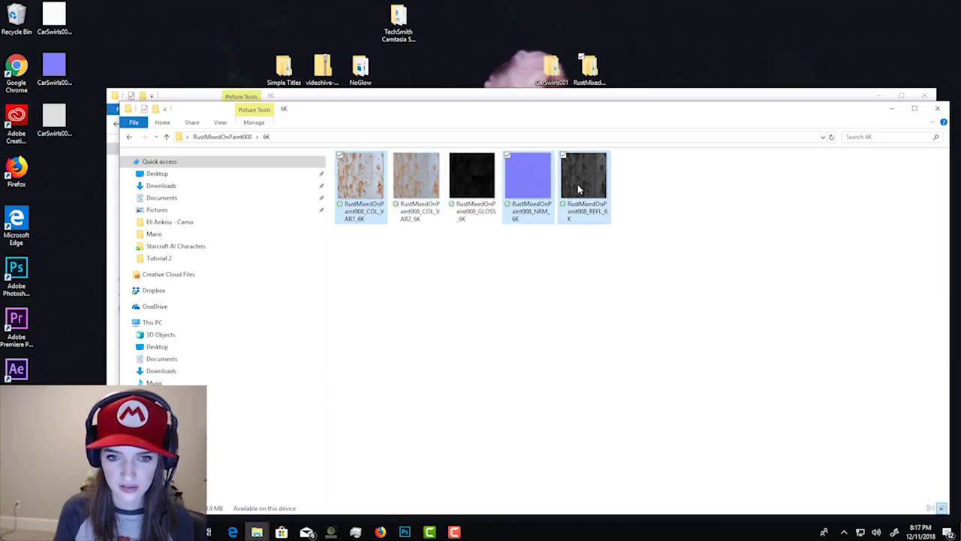
ctrl+click(475, 191)
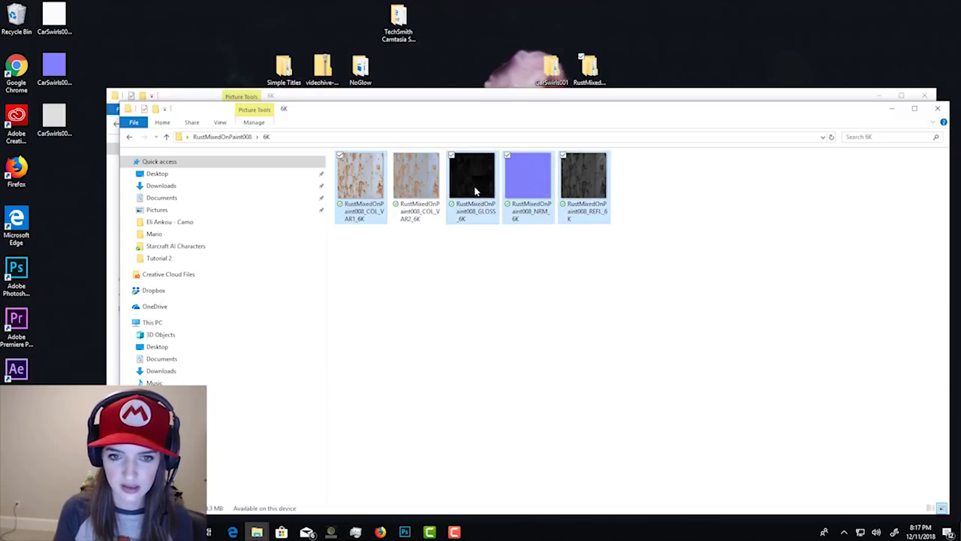
drag(475, 191, 710, 78)
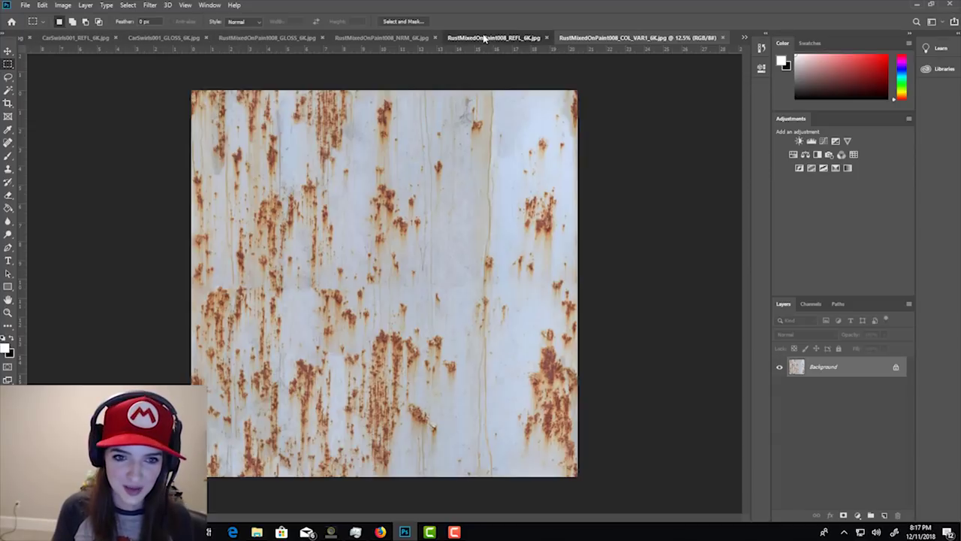
Compare the RustMixedOnPaint008 reflection, normal and color maps, examining the normal map's surface detail up close.
click(484, 38)
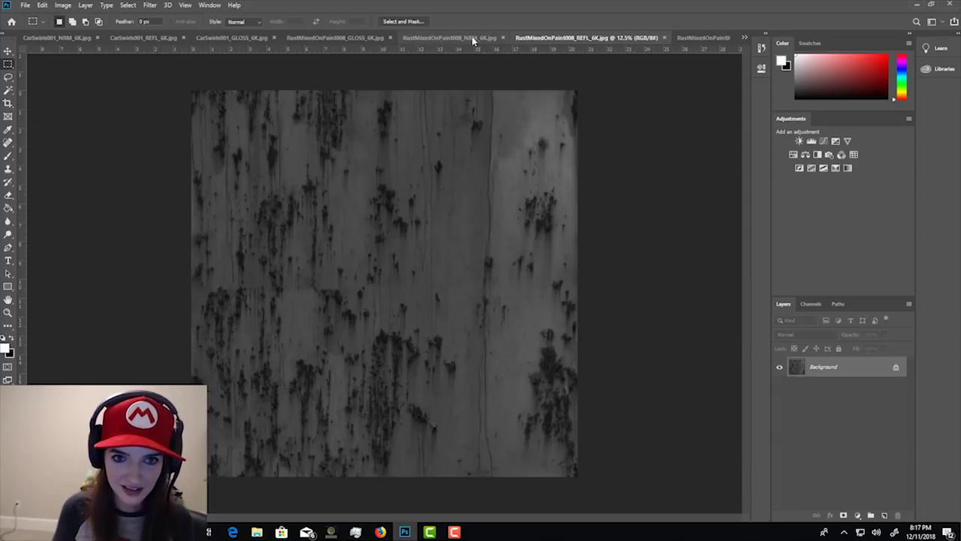
click(470, 36)
scroll(506, 142, up, 3)
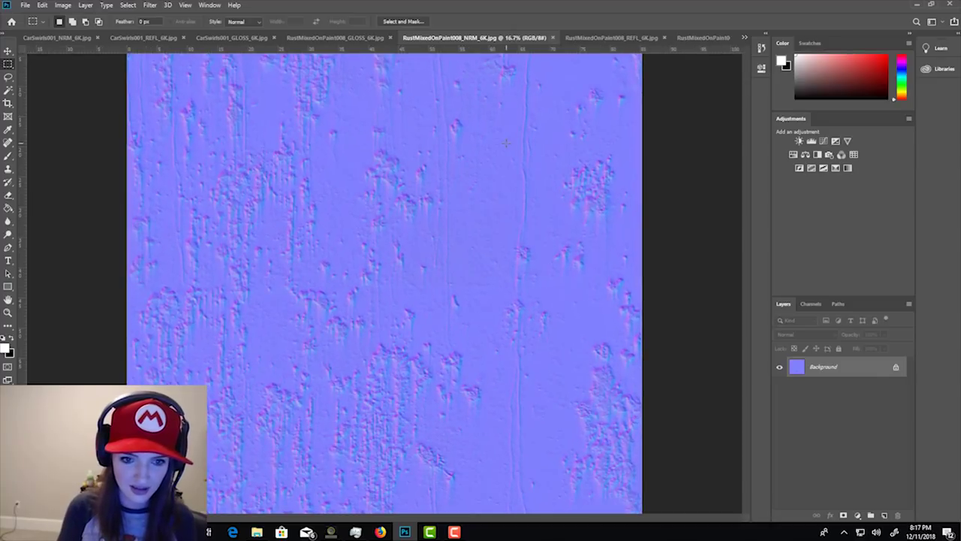
scroll(506, 142, up, 1)
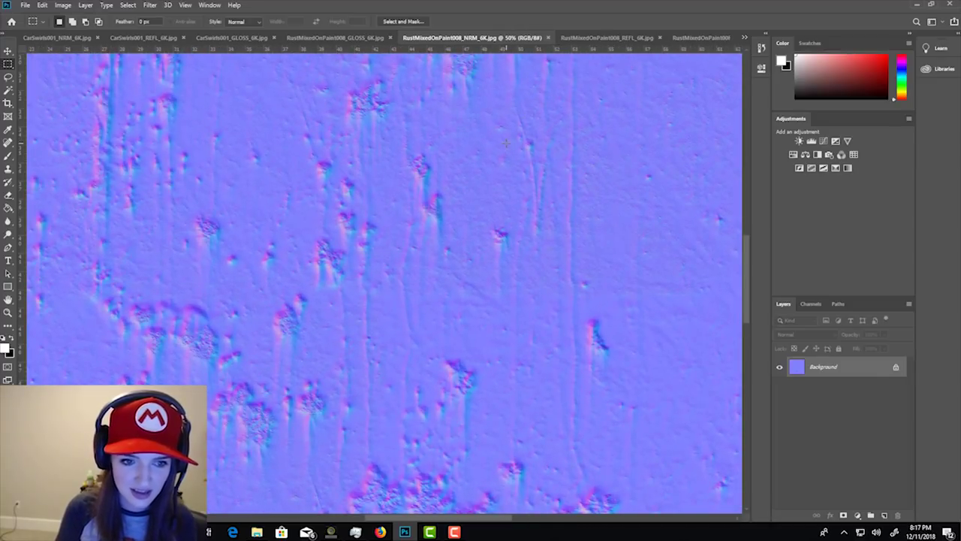
scroll(506, 143, down, 4)
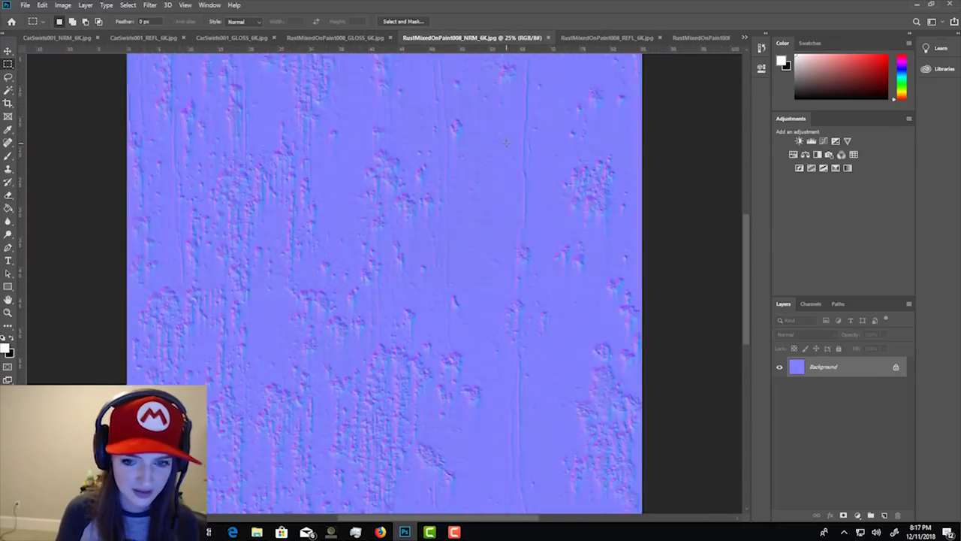
scroll(506, 143, down, 1)
click(611, 38)
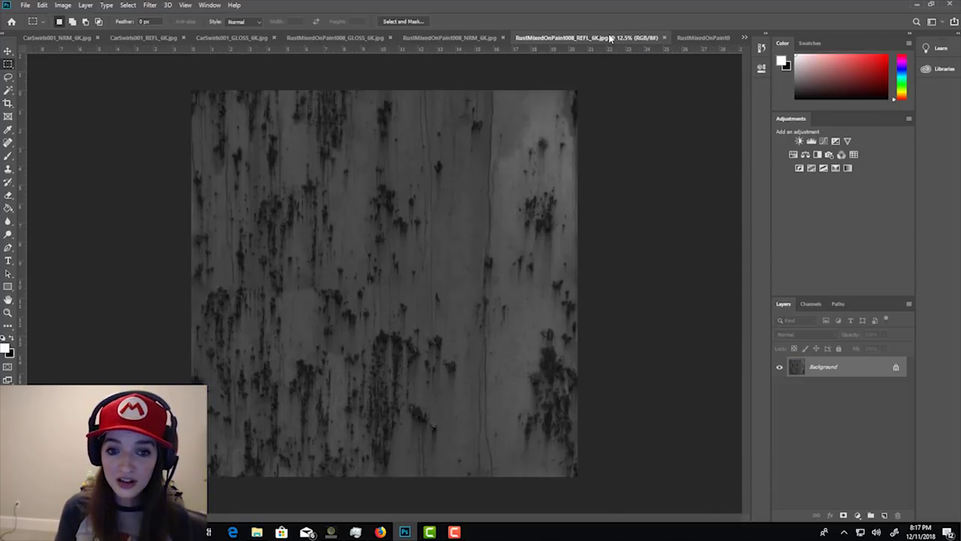
click(680, 38)
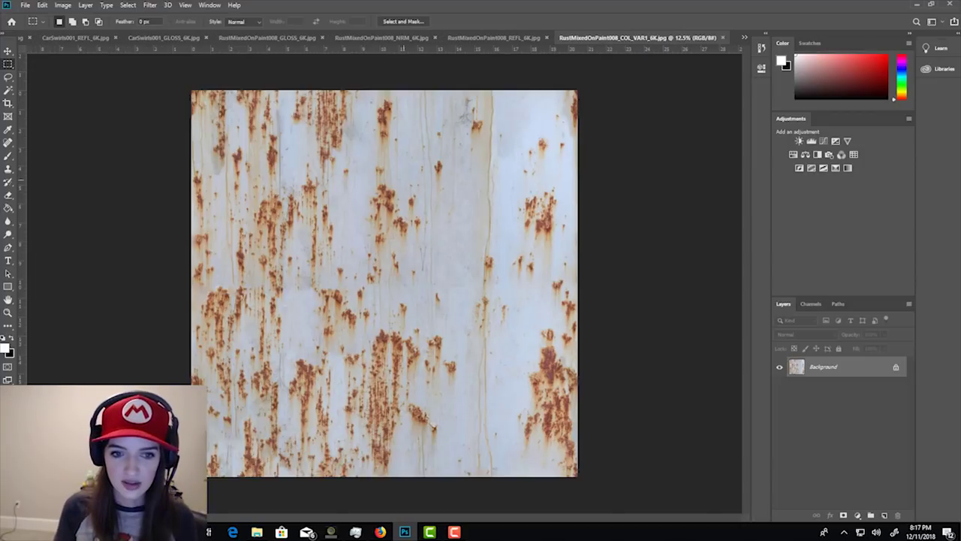
Copy the entire RustMixedOnPaint008 normal map onto the COL_VAR1 color map as a new layer and blend it with Color Burn.
click(485, 34)
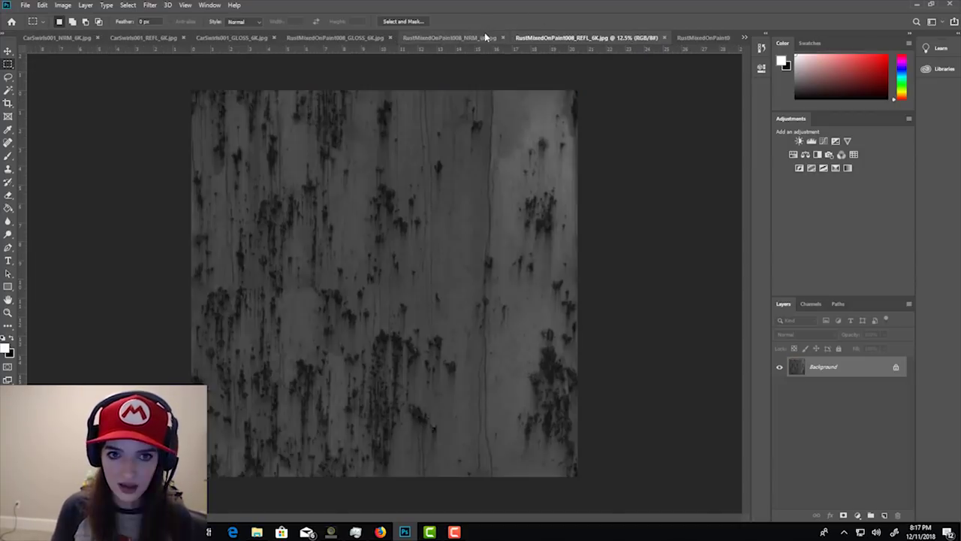
click(429, 39)
key(ctrl+a)
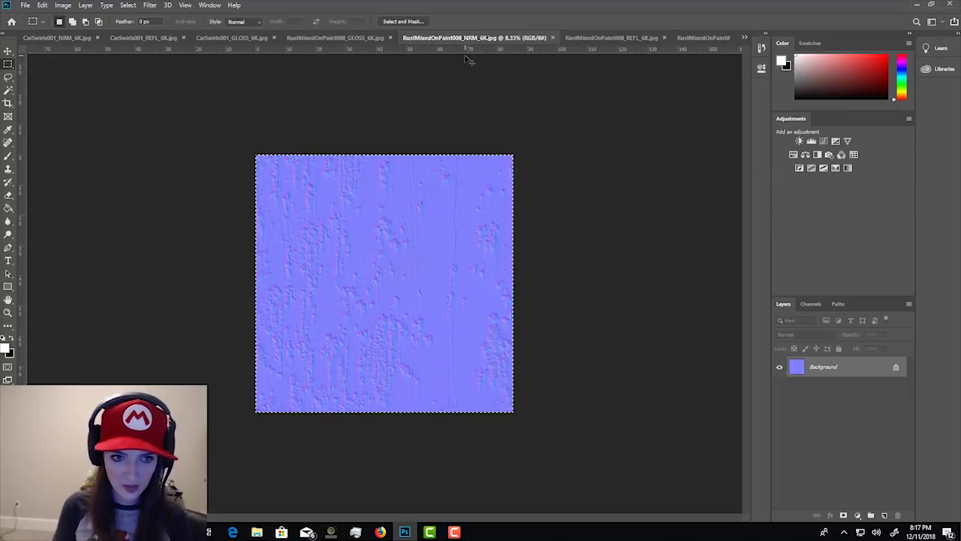
click(699, 38)
key(ctrl+v)
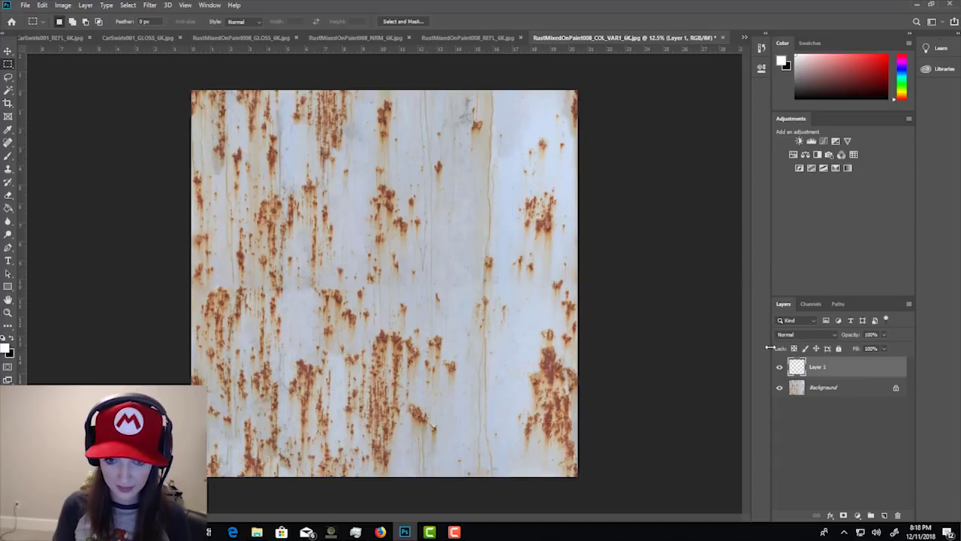
click(799, 337)
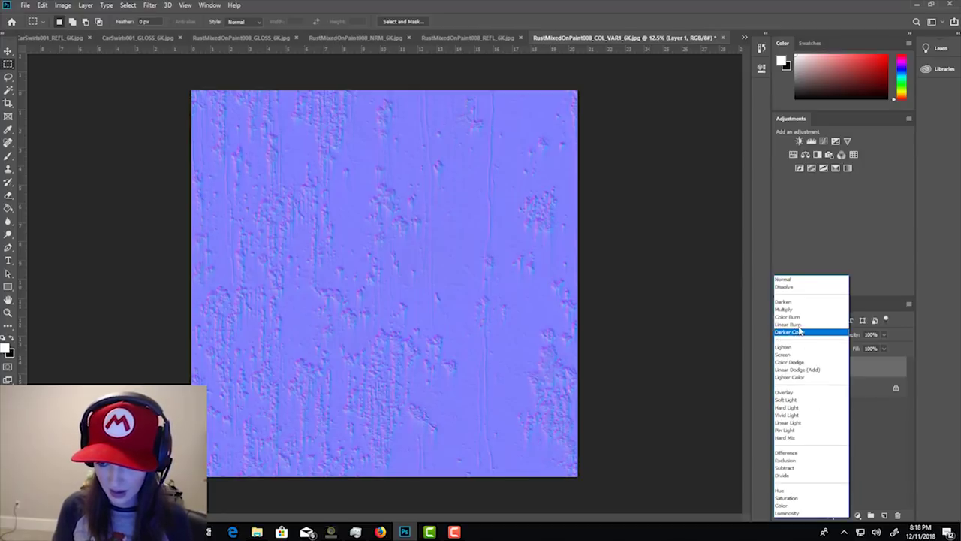
click(799, 318)
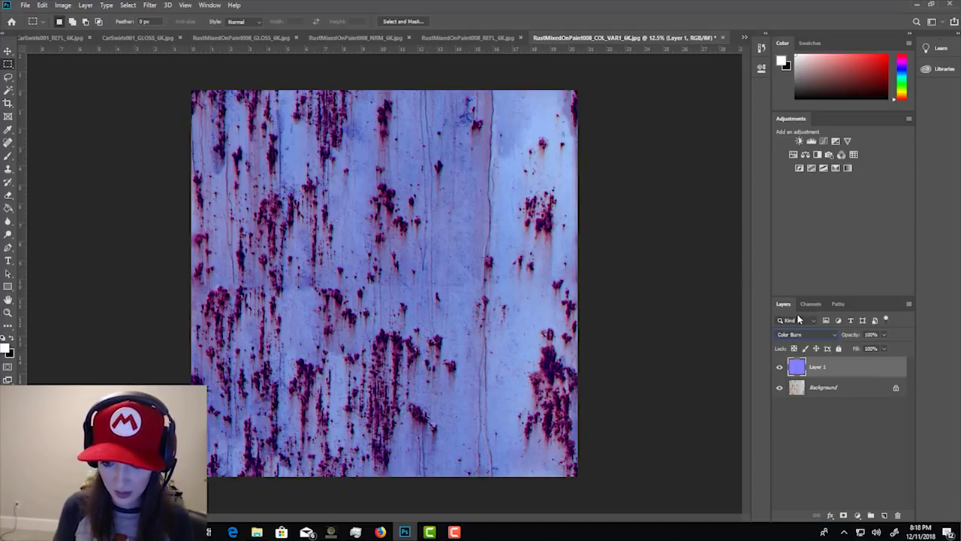
Add a Black & White adjustment clipped to the normal map layer, and compare the texture with and without that layer.
click(817, 154)
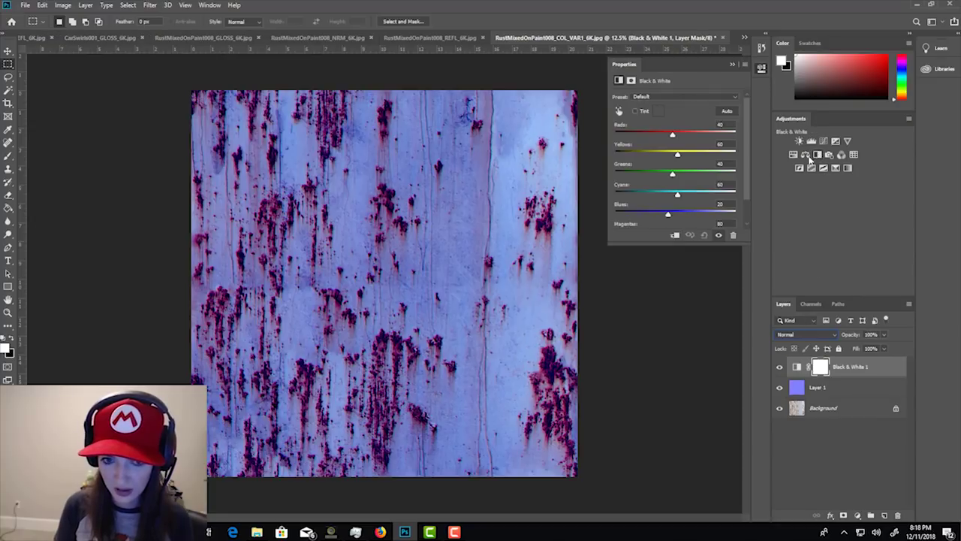
click(675, 235)
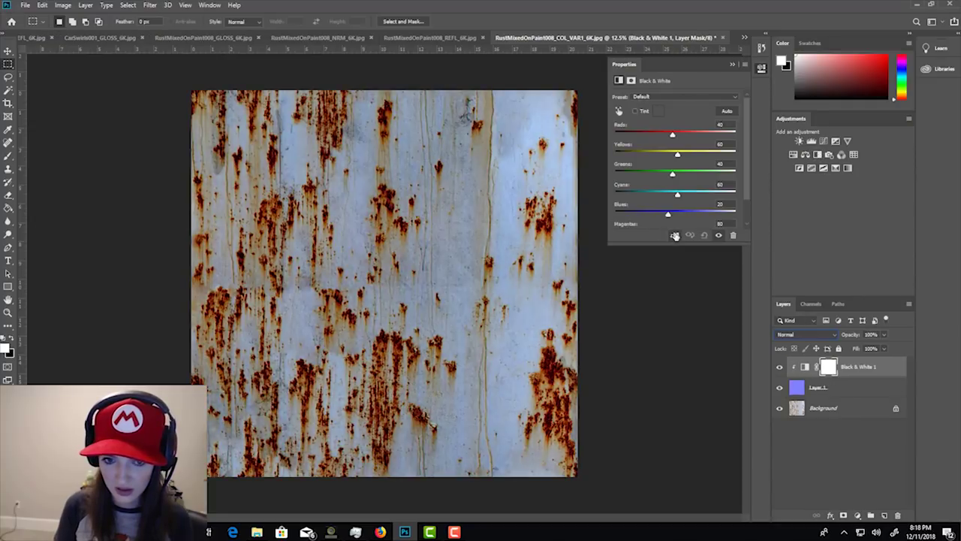
click(732, 65)
click(779, 387)
click(778, 387)
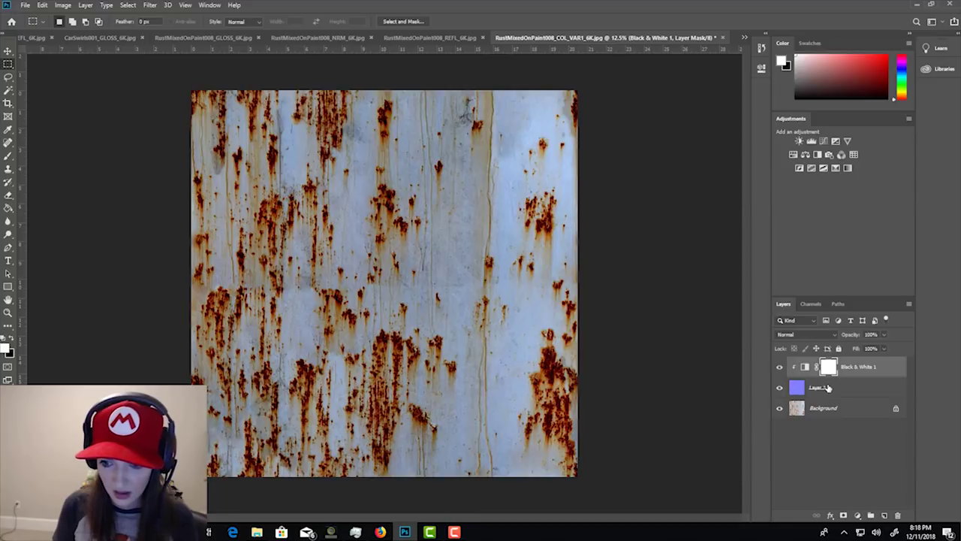
Set the normal map layer's blend mode to Vivid Light.
click(826, 387)
click(811, 333)
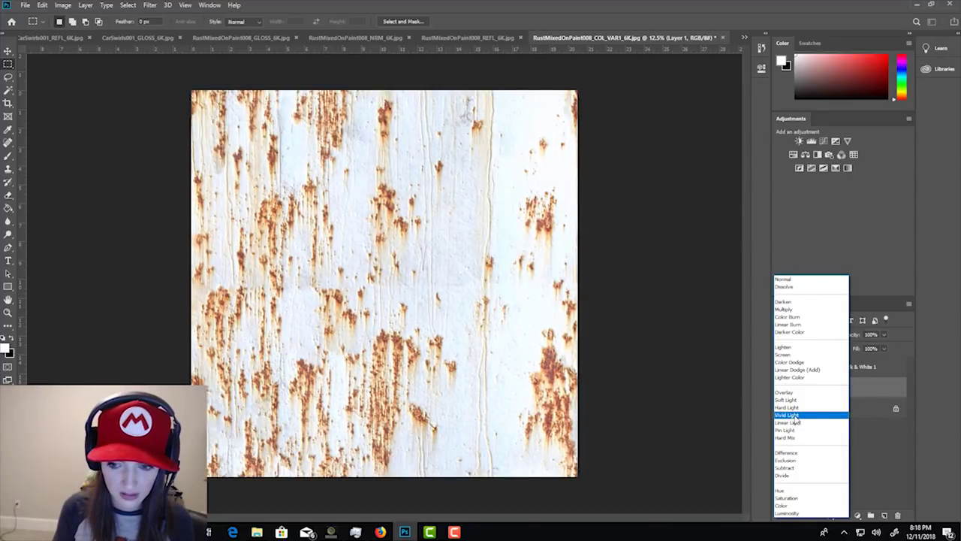
click(794, 417)
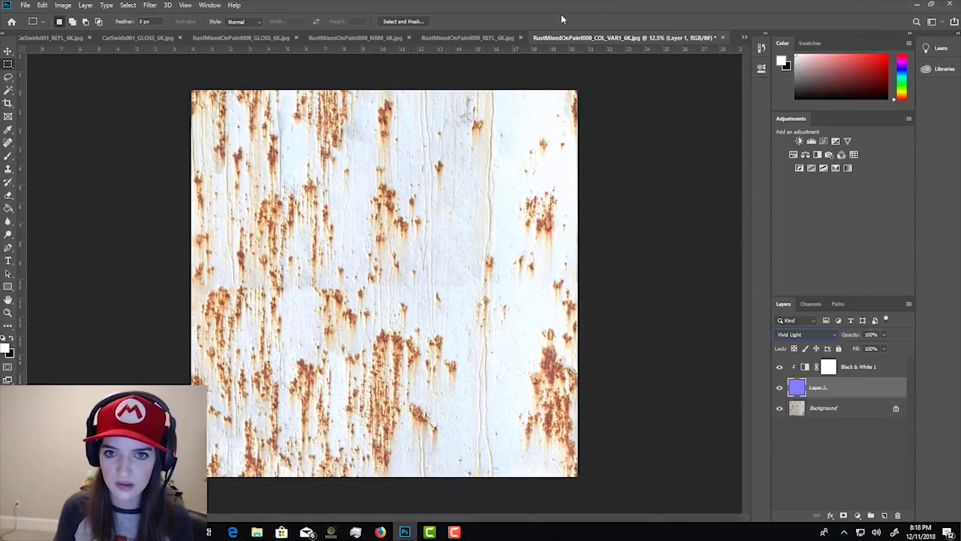
Copy the entire RustMixedOnPaint008 reflection map into the color map document as the uppermost layer and blend it with Soft Light.
click(490, 37)
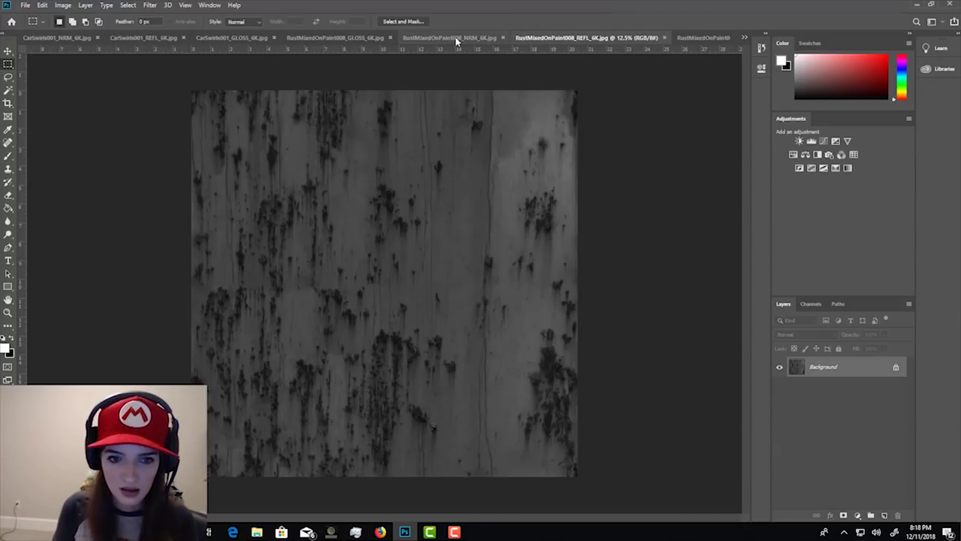
key(ctrl+a)
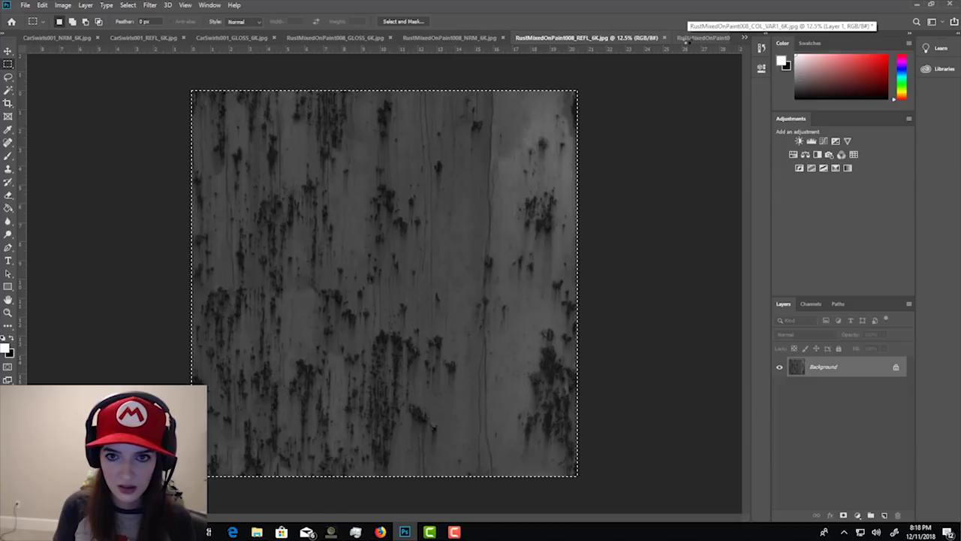
click(686, 42)
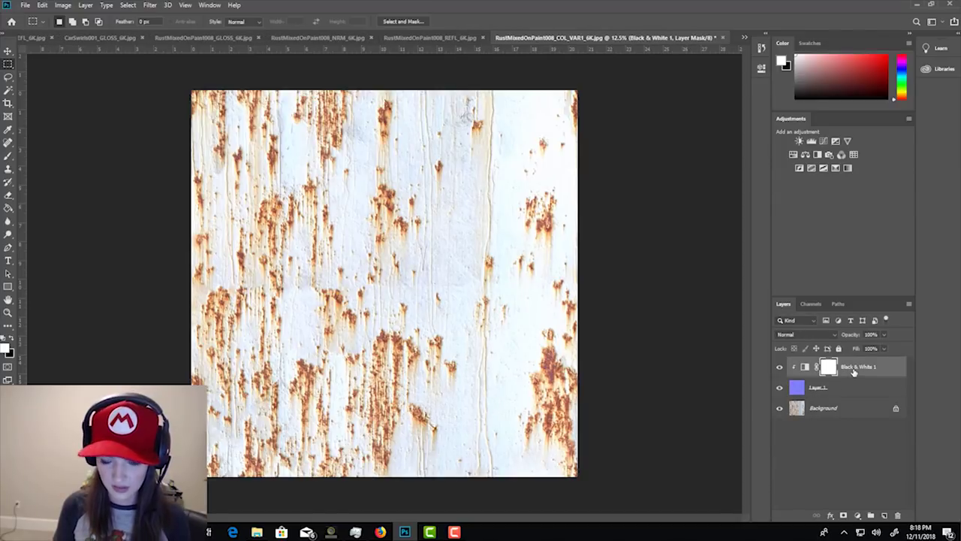
key(ctrl+v)
click(803, 334)
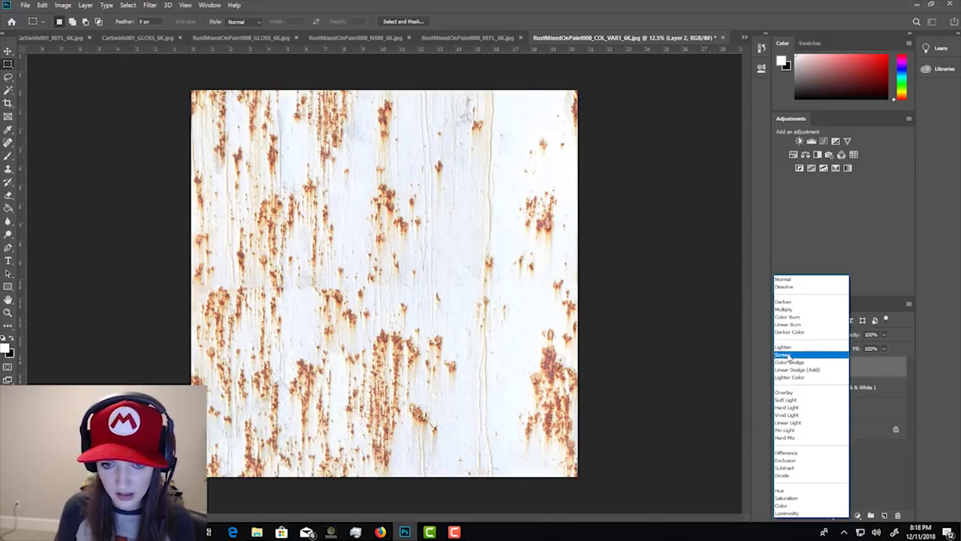
click(787, 401)
Compare the rust texture with and without the reflection layer, leaving it visible, and examine the surface detail up close.
click(779, 367)
click(779, 367)
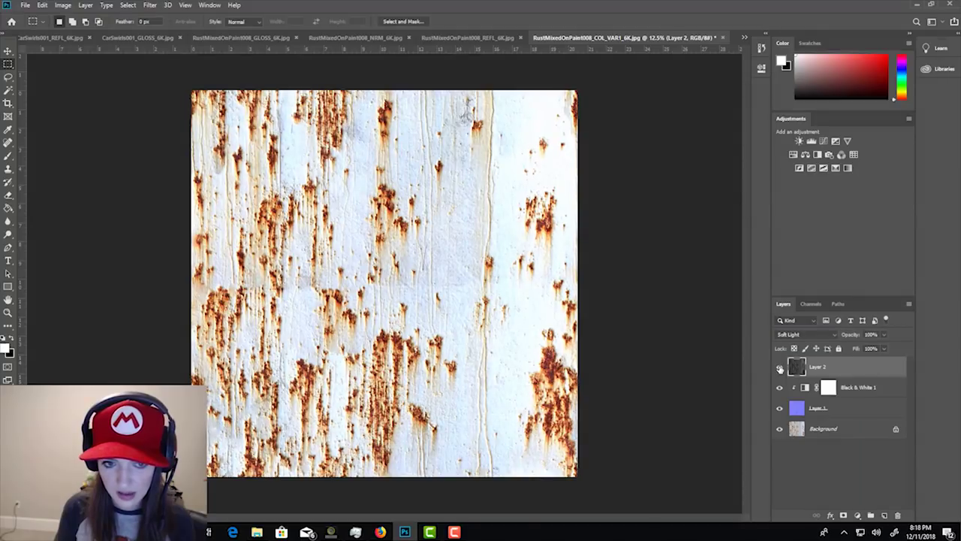
click(779, 367)
click(780, 367)
key(ctrl+plus)
key(ctrl+plus)
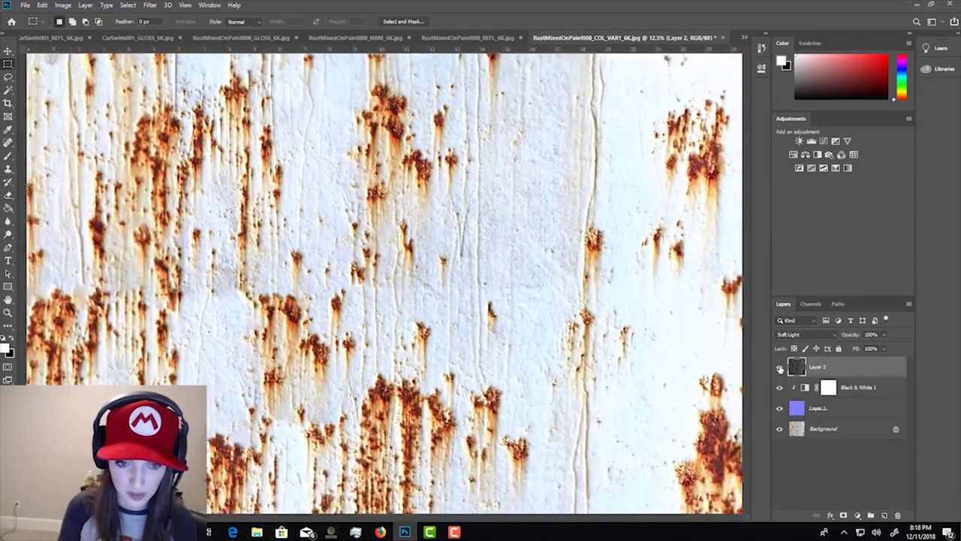
key(ctrl+plus)
key(ctrl+minus)
key(ctrl+minus)
key(ctrl+minus)
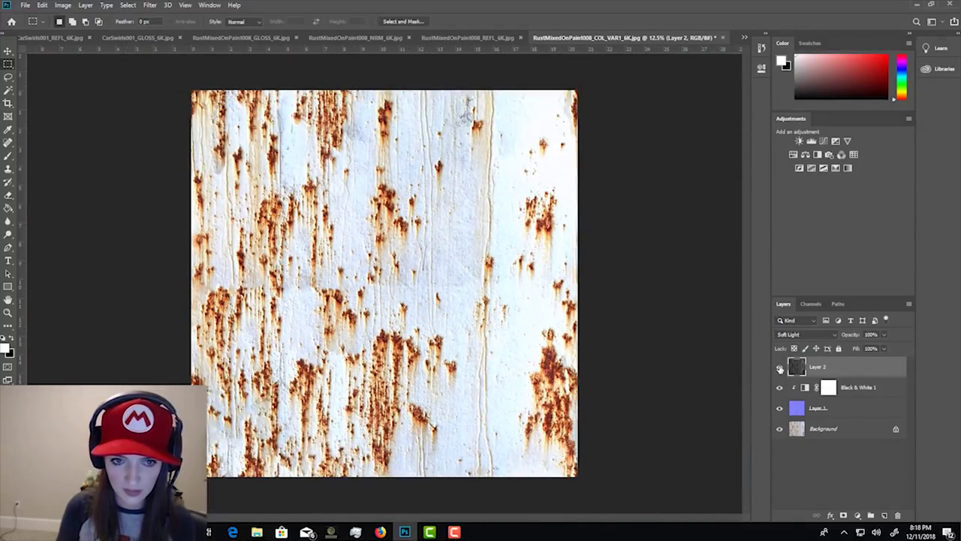
Copy the entire RustMixedOnPaint008 gloss map above the reflection layer in the color map document, trying Lighten before setting its blending to Screen.
click(453, 34)
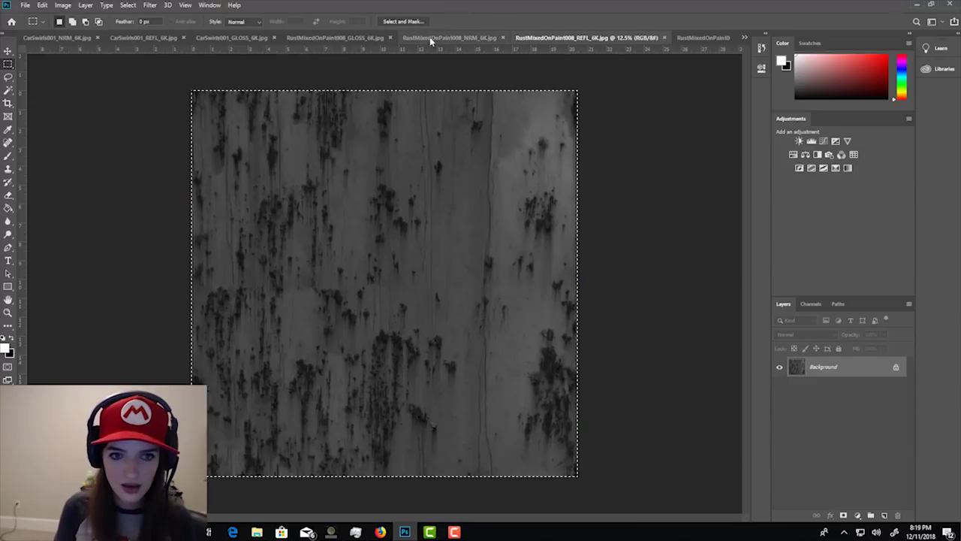
click(357, 39)
key(ctrl+a)
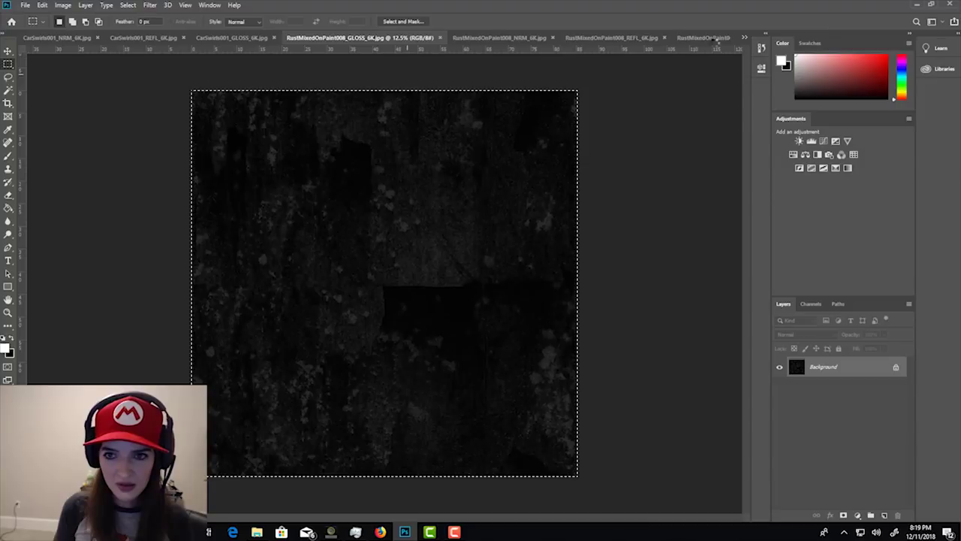
click(709, 38)
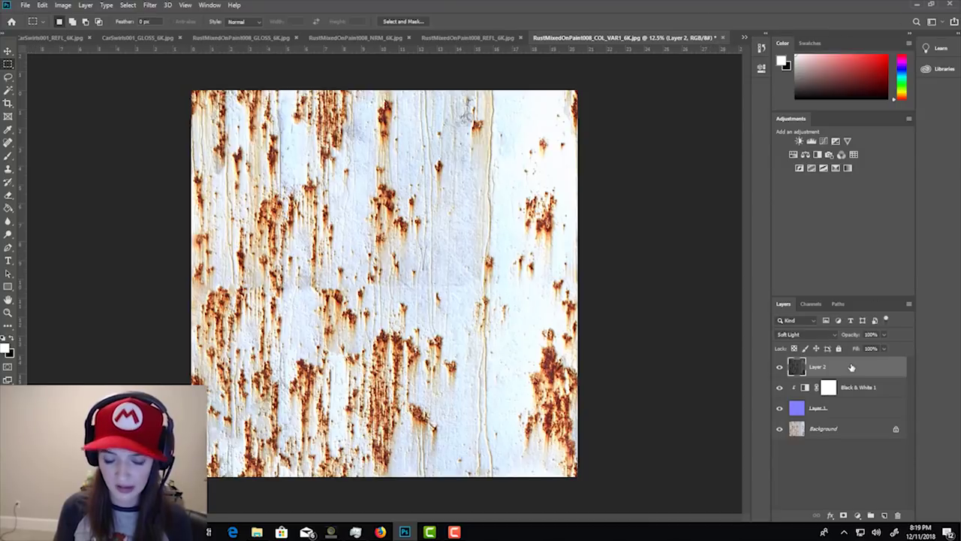
key(ctrl+v)
click(824, 336)
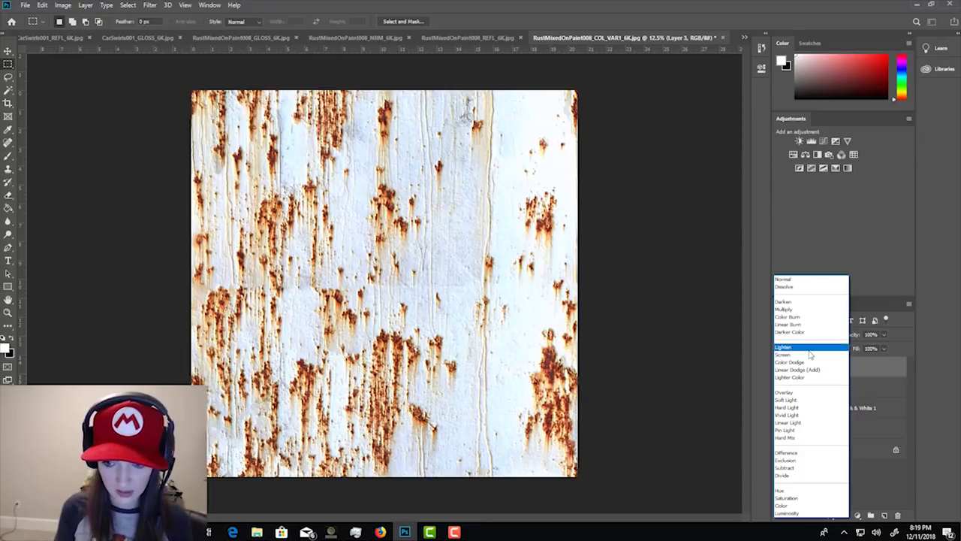
click(809, 350)
click(794, 336)
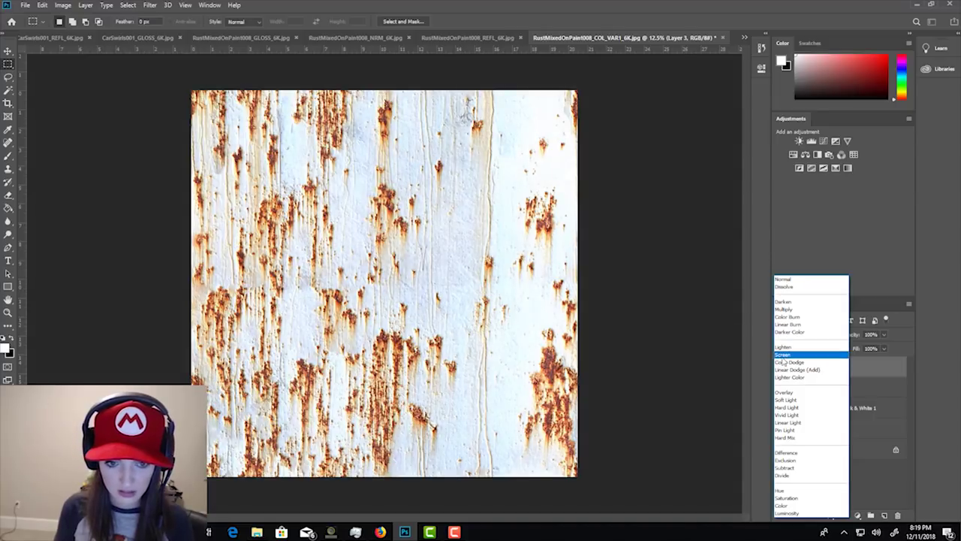
click(783, 356)
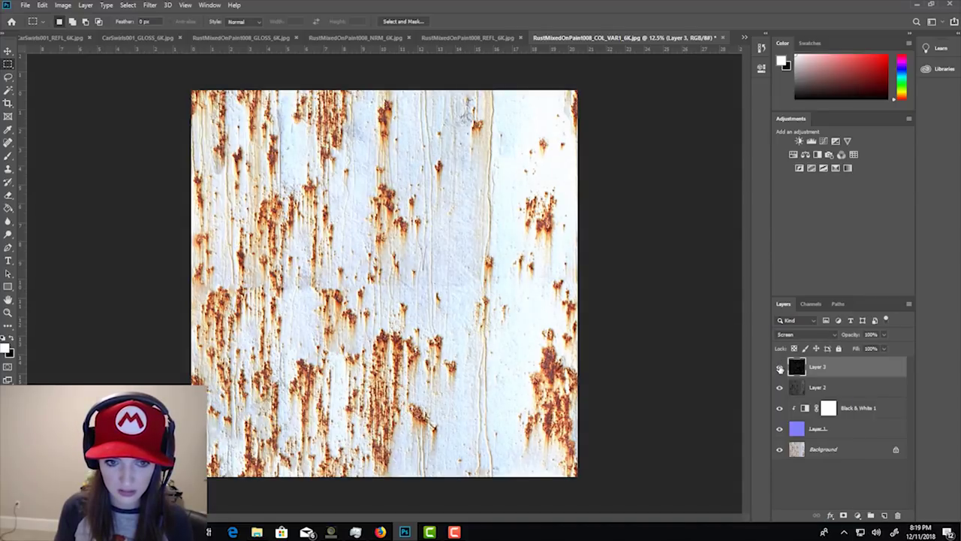
Examine the rust and paint detail at 66.7% magnification with and without the gloss layer, leaving that layer visible.
key(ctrl+plus)
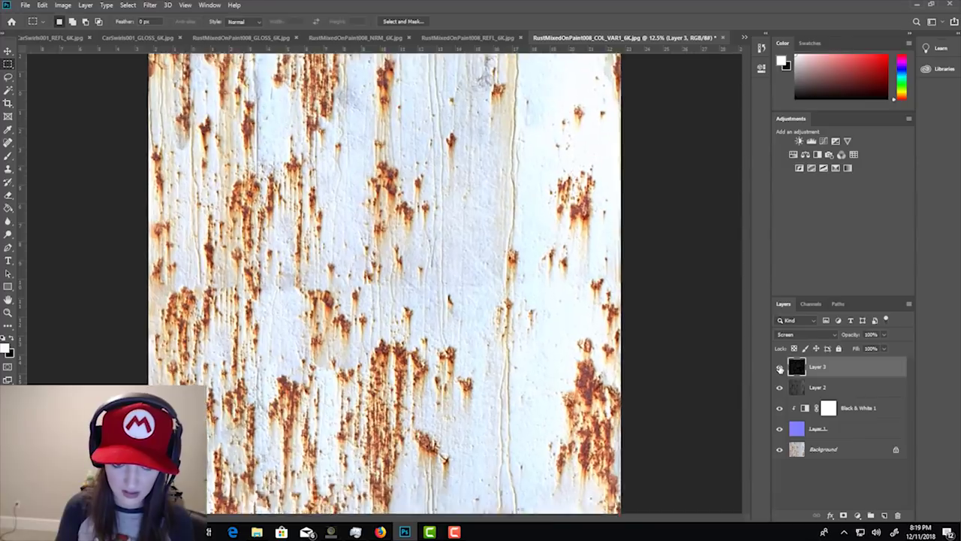
key(ctrl+plus)
key(ctrl+plus)
key(ctrl+plus)
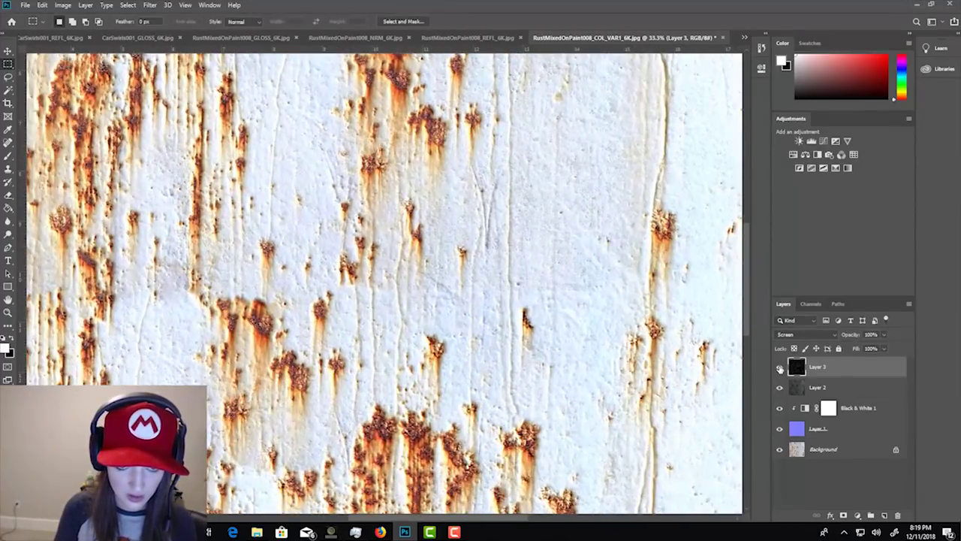
key(ctrl+plus)
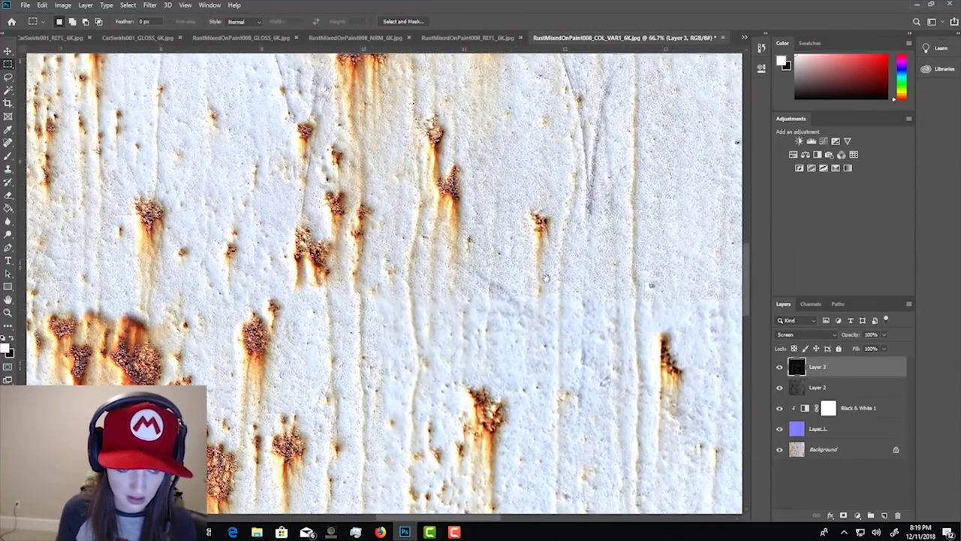
scroll(512, 387, up, 5)
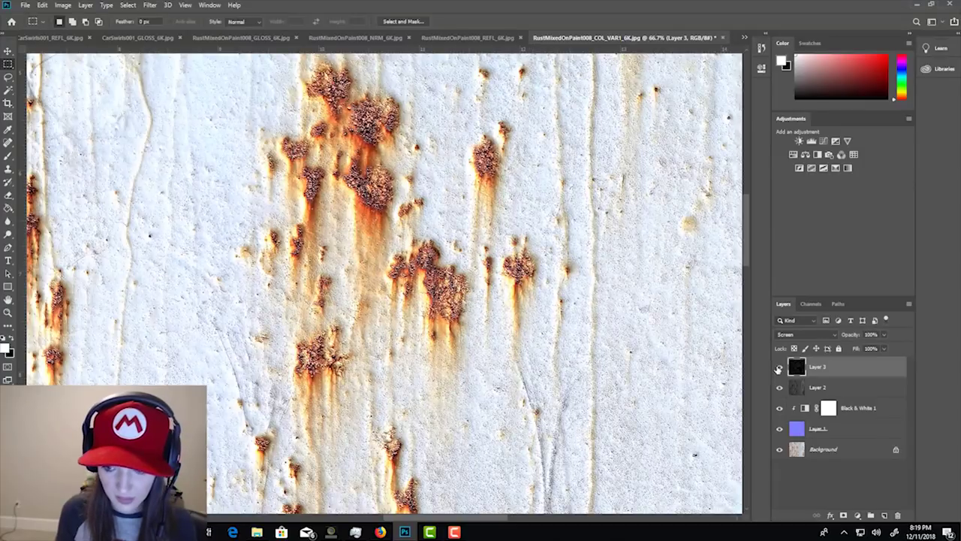
click(779, 367)
click(778, 367)
click(779, 367)
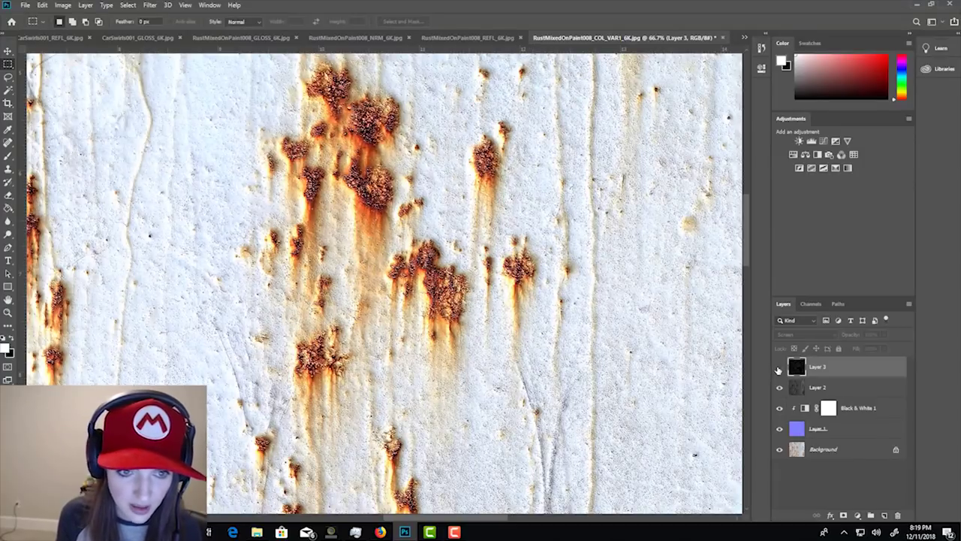
click(778, 367)
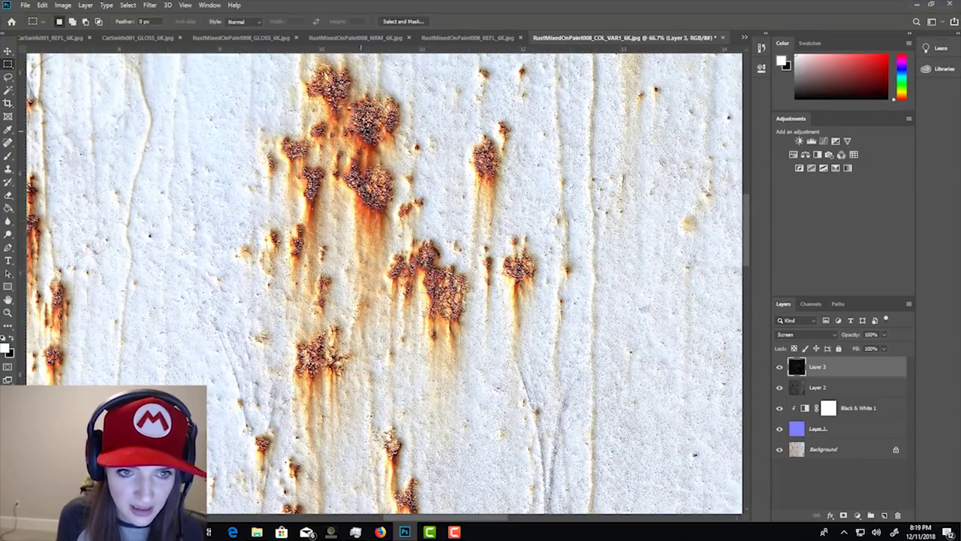
click(778, 367)
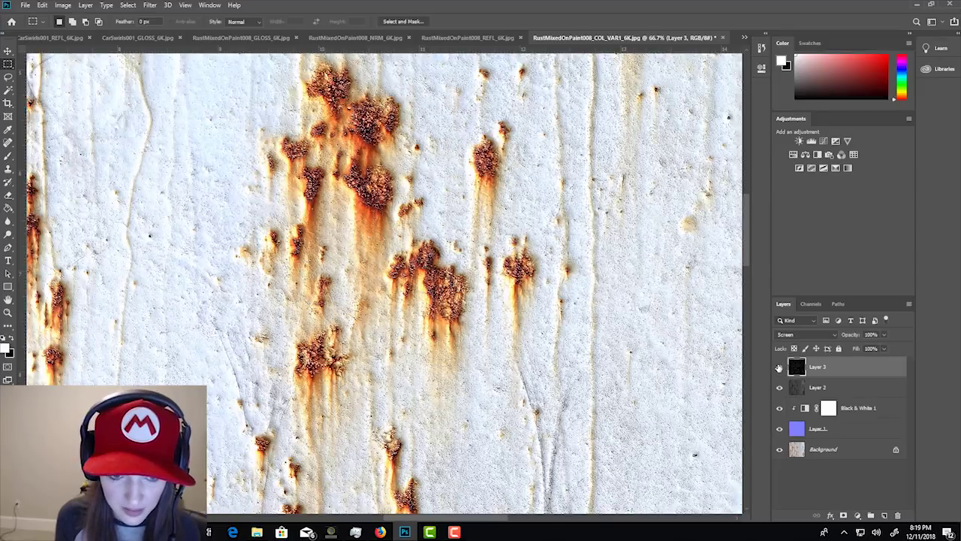
click(779, 367)
click(778, 367)
click(778, 368)
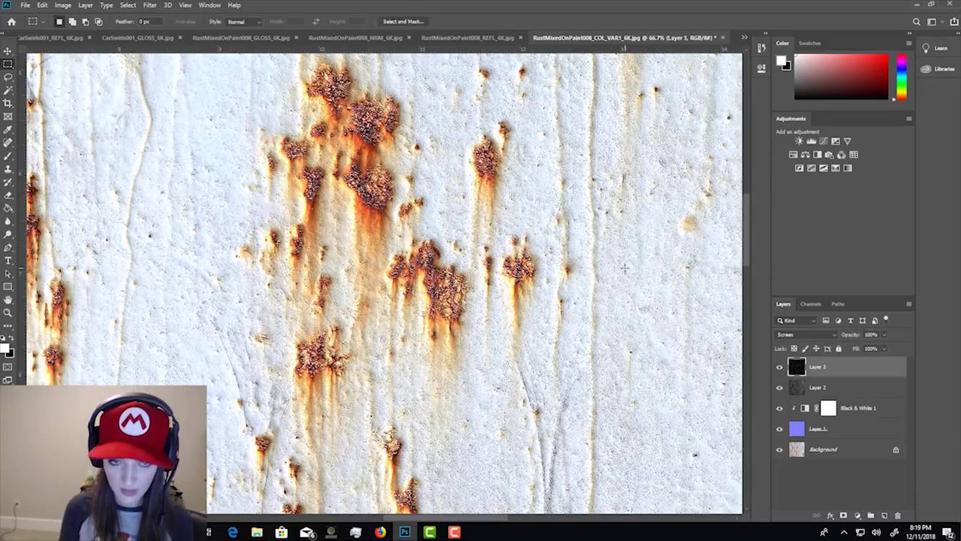
scroll(624, 269, down, 3)
scroll(624, 268, down, 2)
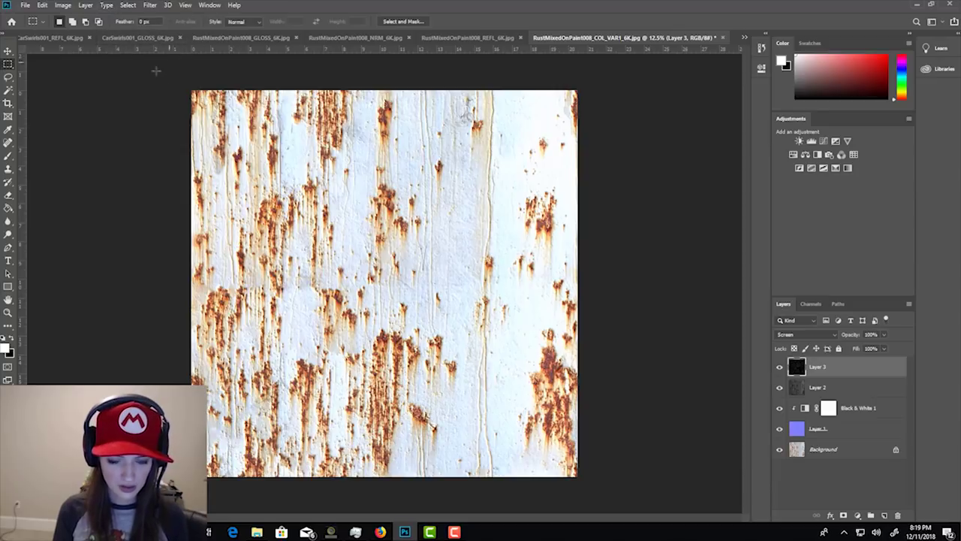
Try to flatten the combined rust texture, and switch to the MarioDriver2.psb car wrap document.
right_click(839, 375)
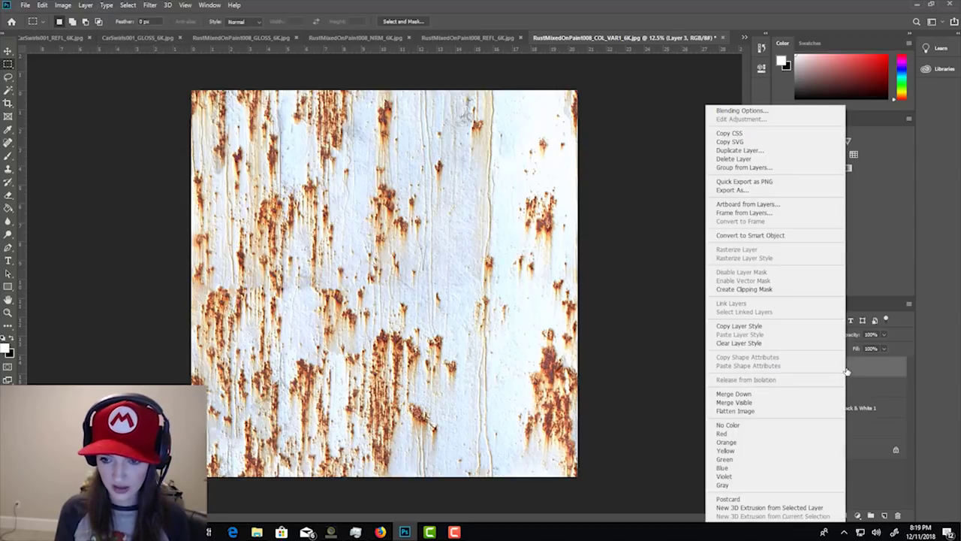
click(760, 413)
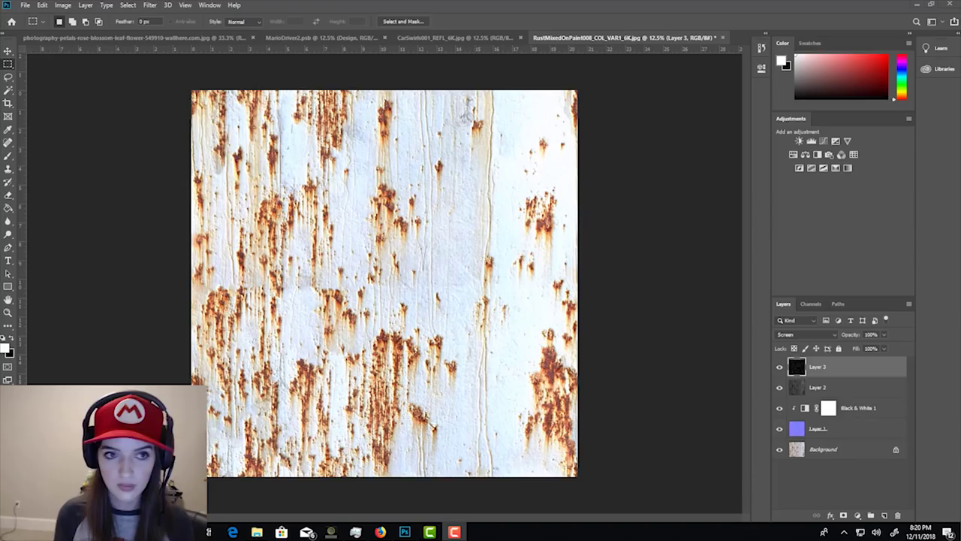
click(275, 39)
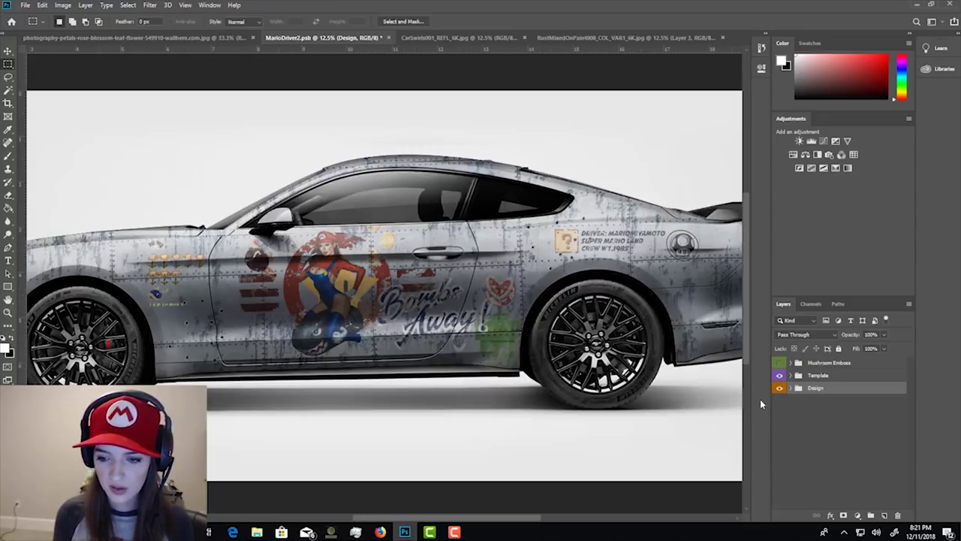
Hide the Design group in the car wrap document and check the layers inside the Template group.
click(778, 388)
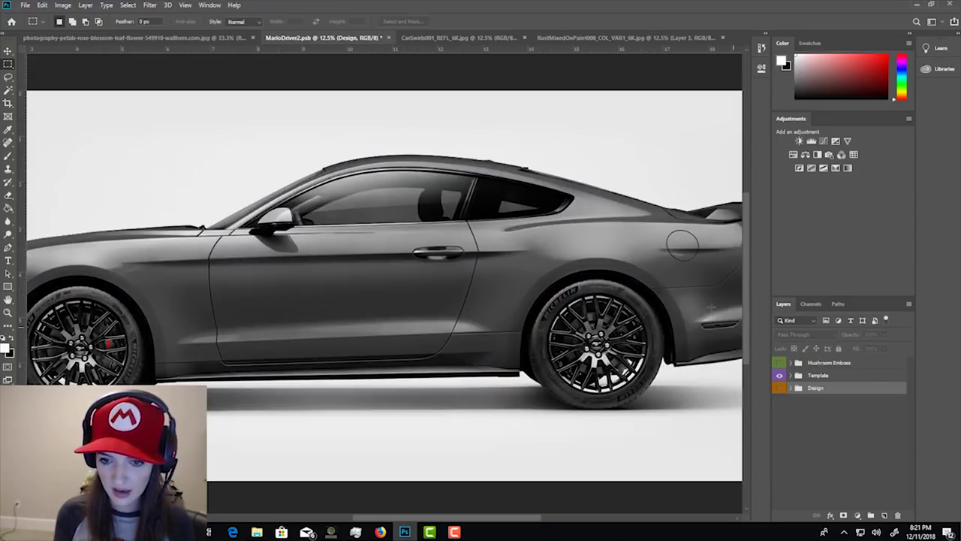
drag(670, 280, 518, 155)
click(790, 375)
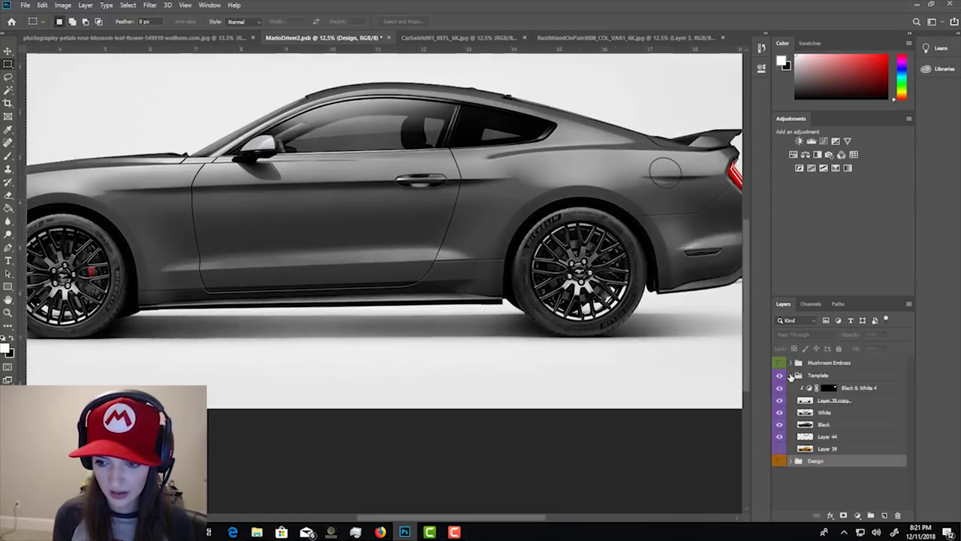
click(790, 376)
Try to copy the active layer of the rust texture document into MarioDriver2.psb, and undo the paste.
click(589, 37)
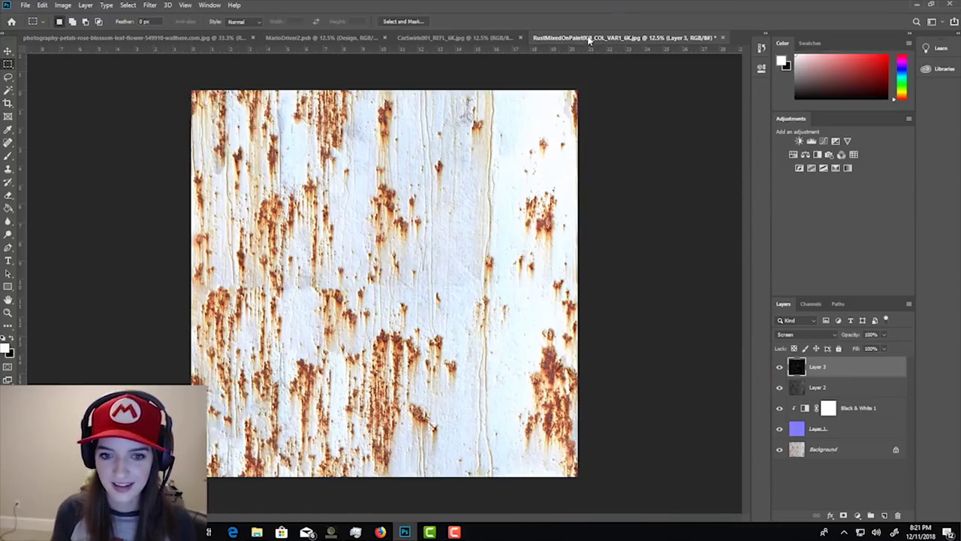
key(ctrl+Tab)
key(ctrl+Tab)
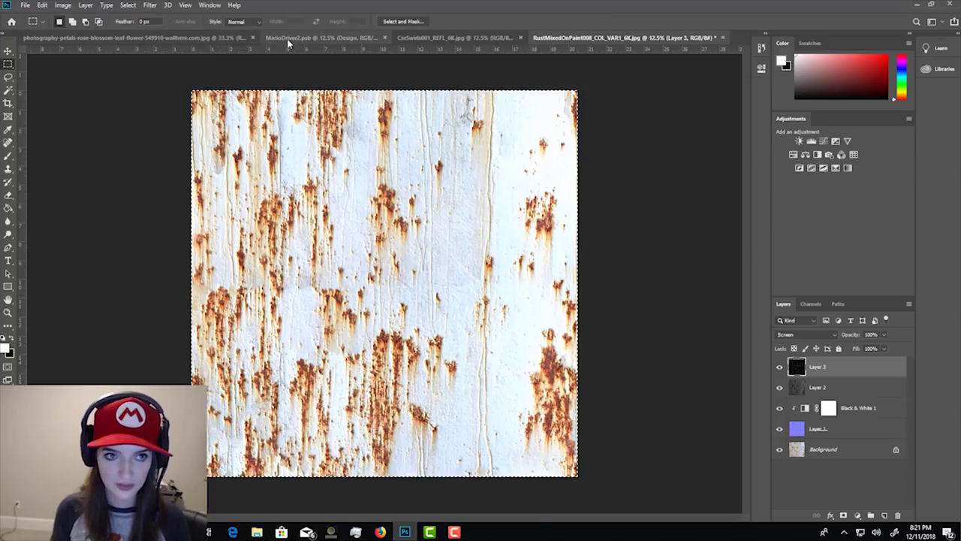
key(ctrl+v)
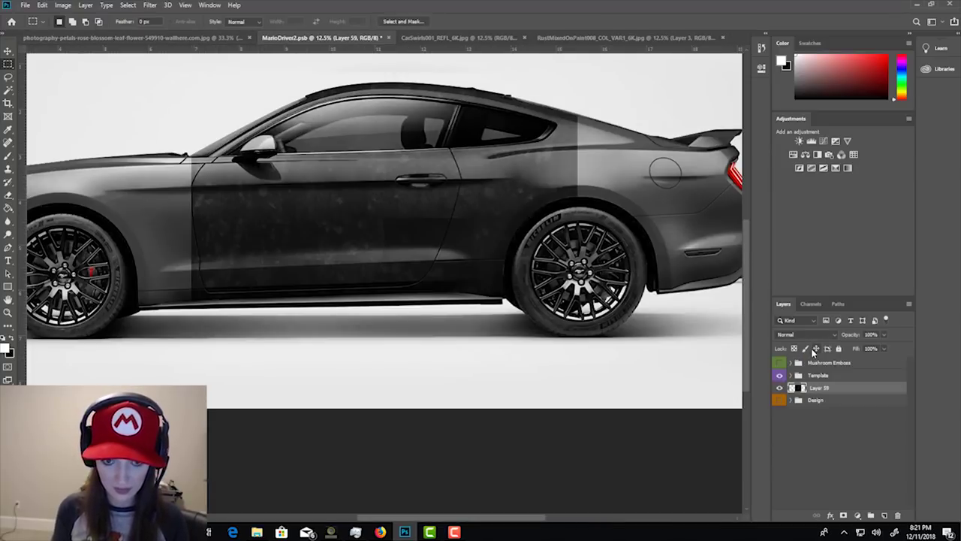
key(ctrl+z)
Copy the combined rust texture with all its layers merged into MarioDriver2.psb, between the Template and Design groups.
click(671, 38)
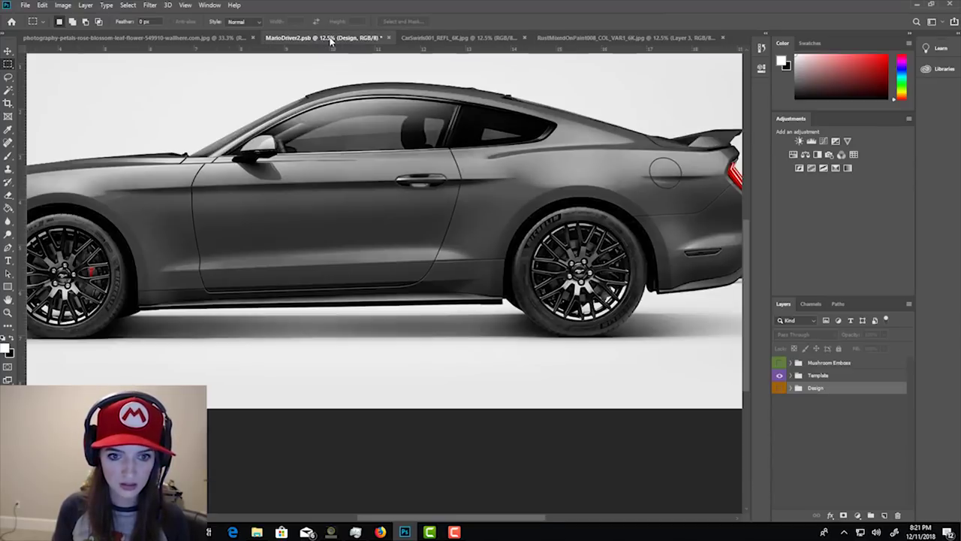
click(330, 37)
key(ctrl+v)
Copy the entire CarSwirls001 reflection map into MarioDriver2.psb above the rust texture.
click(594, 40)
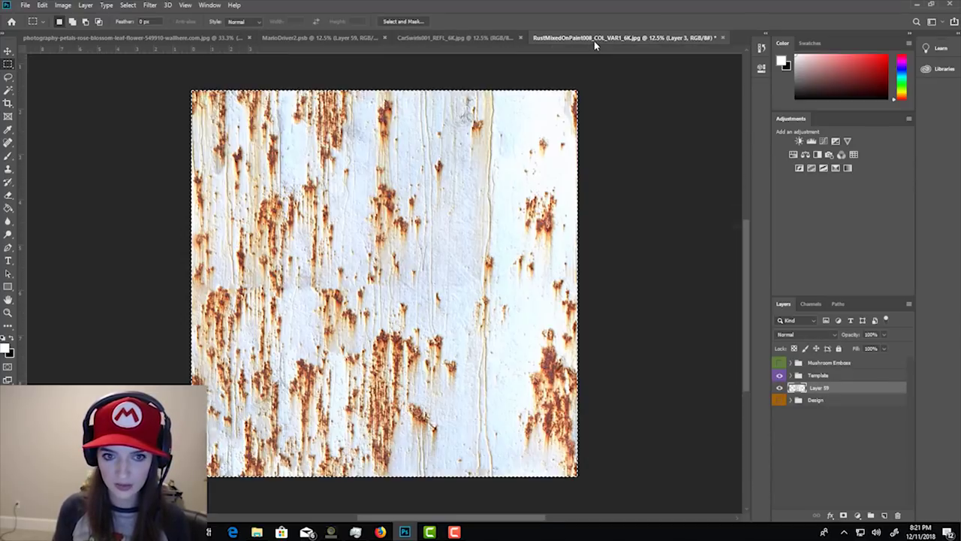
click(458, 37)
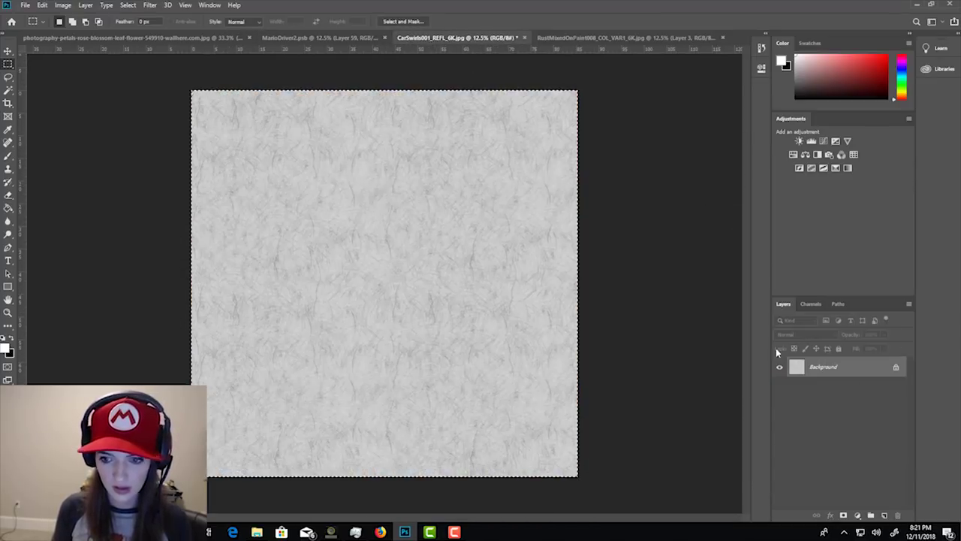
click(323, 37)
key(ctrl+v)
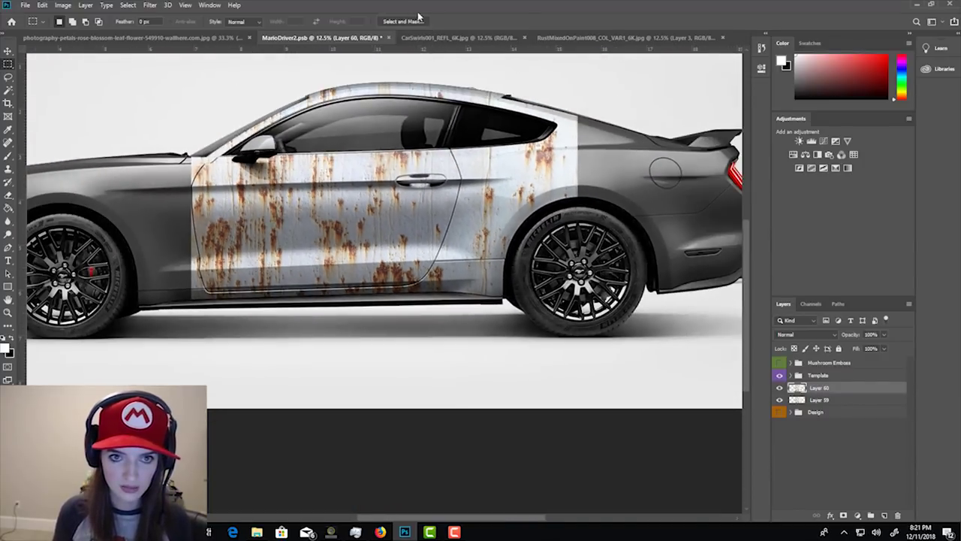
click(439, 38)
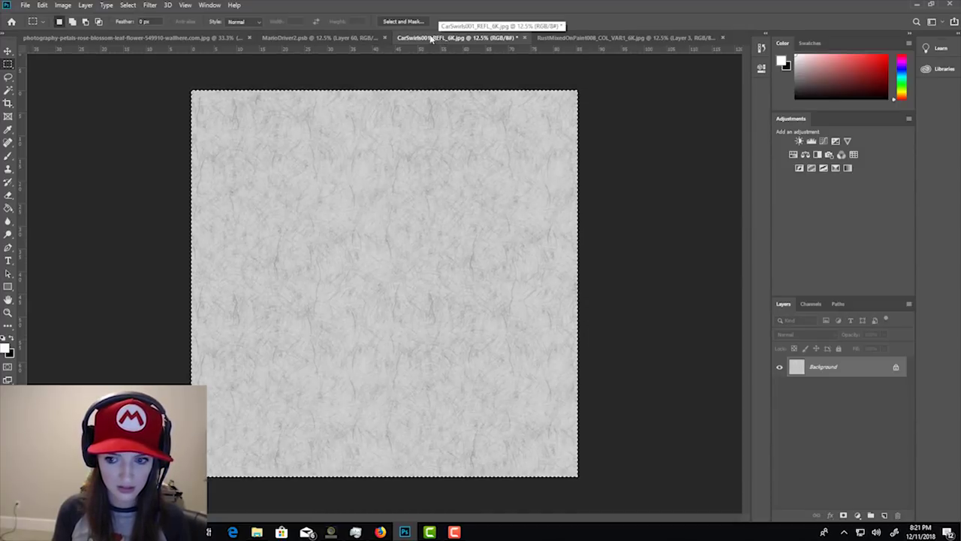
click(345, 37)
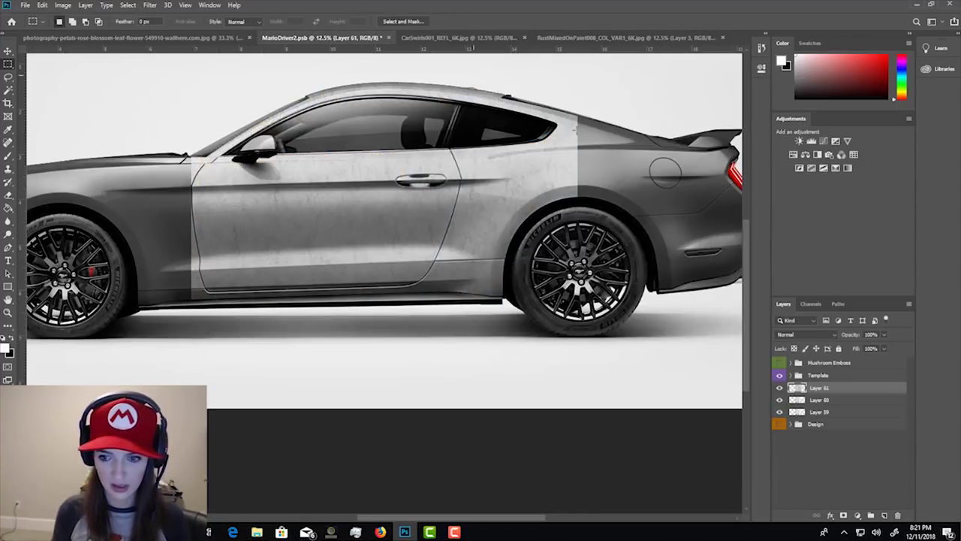
Examine the door surface up to 100% magnification with and without the swirl scratches layer, leaving that layer visible.
click(780, 387)
click(779, 387)
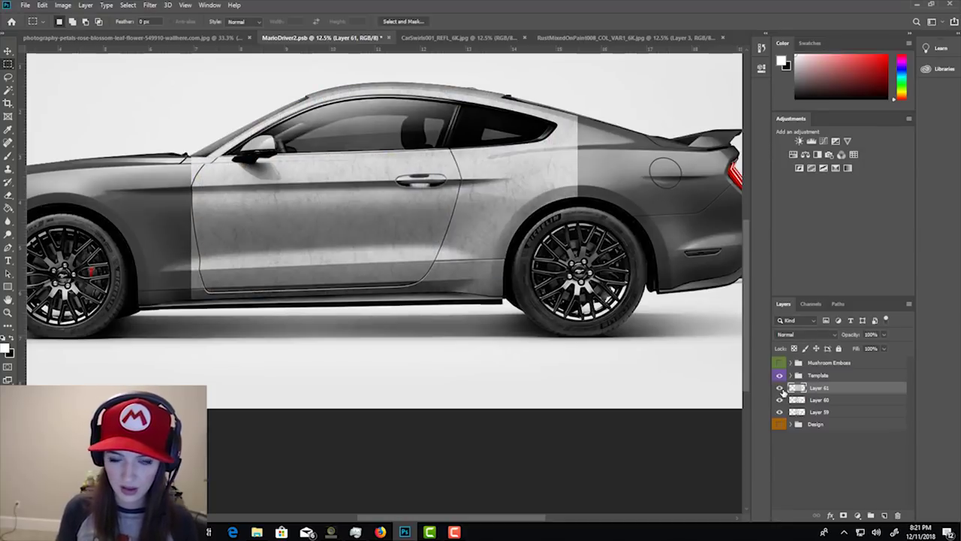
scroll(569, 262, down, 2)
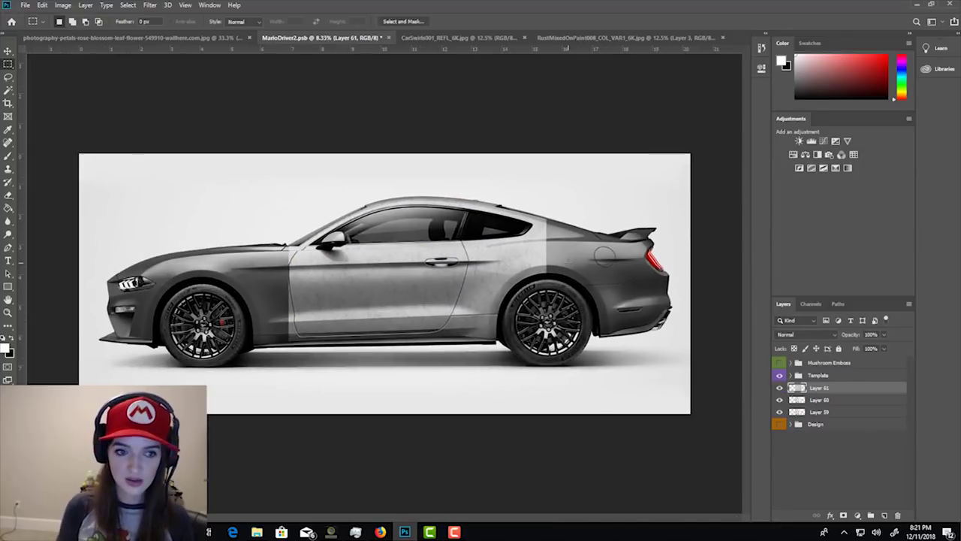
scroll(568, 261, up, 3)
scroll(569, 261, up, 2)
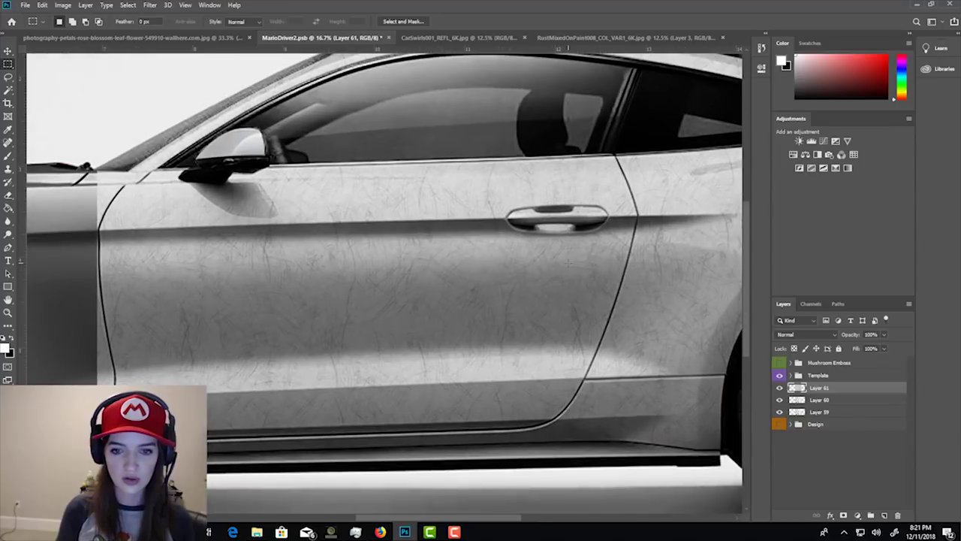
scroll(480, 282, up, 2)
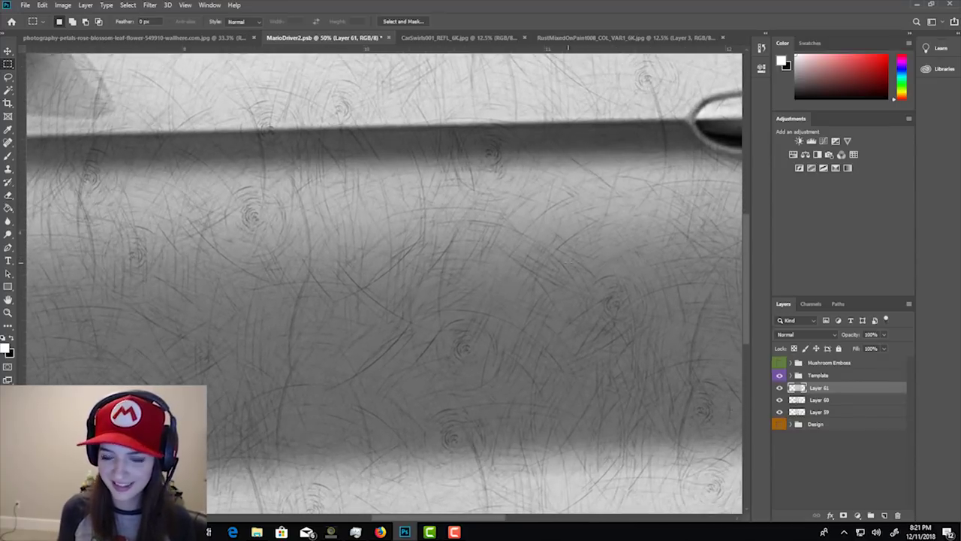
scroll(568, 261, up, 1)
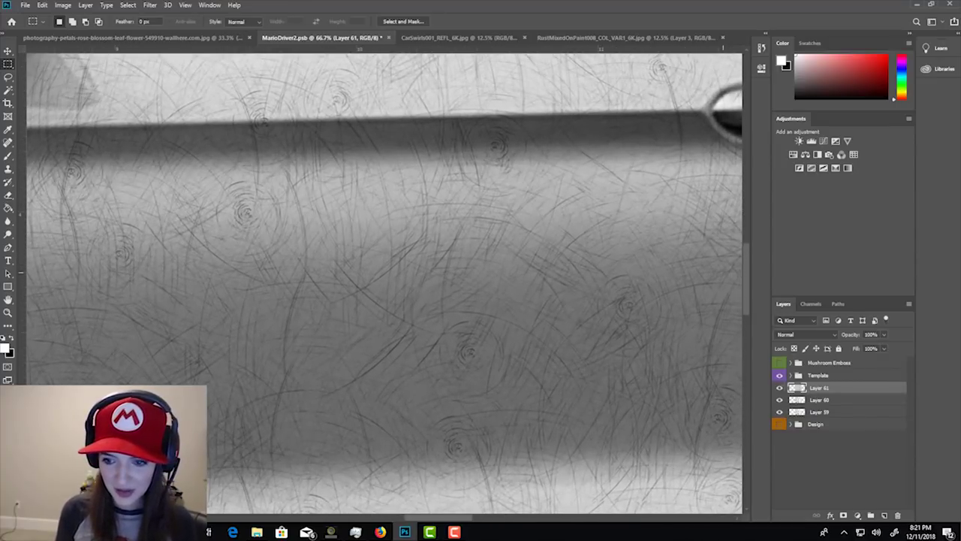
key(ctrl+comma)
click(779, 387)
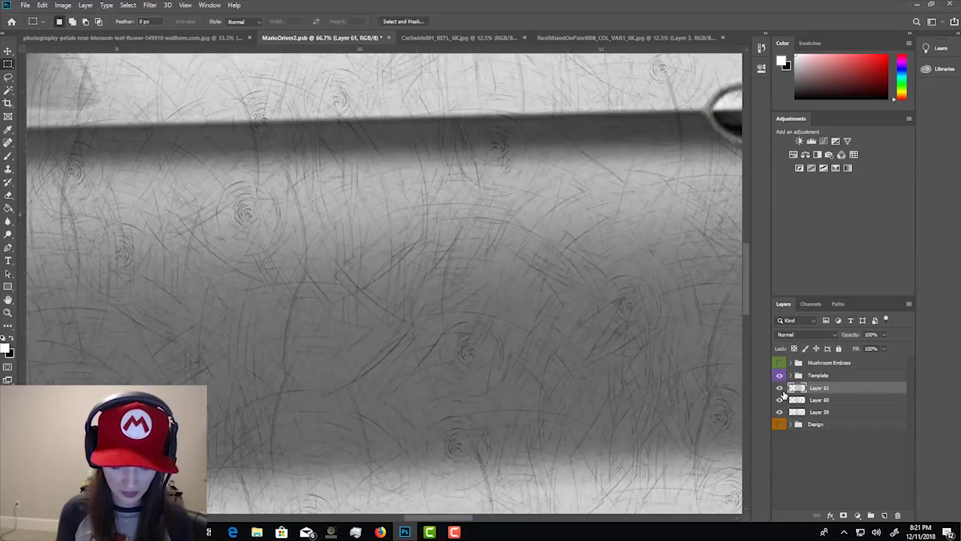
key(ctrl+plus)
click(780, 388)
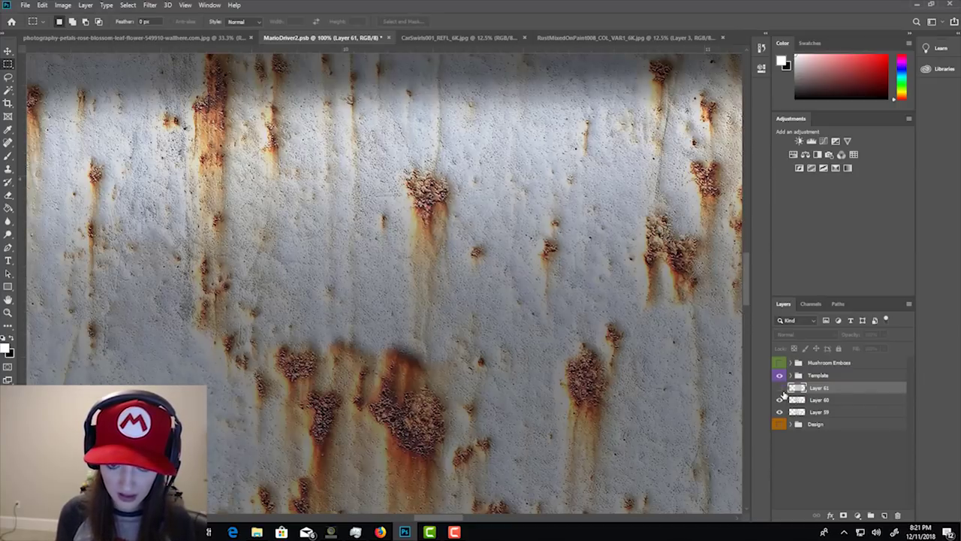
click(780, 389)
click(780, 389)
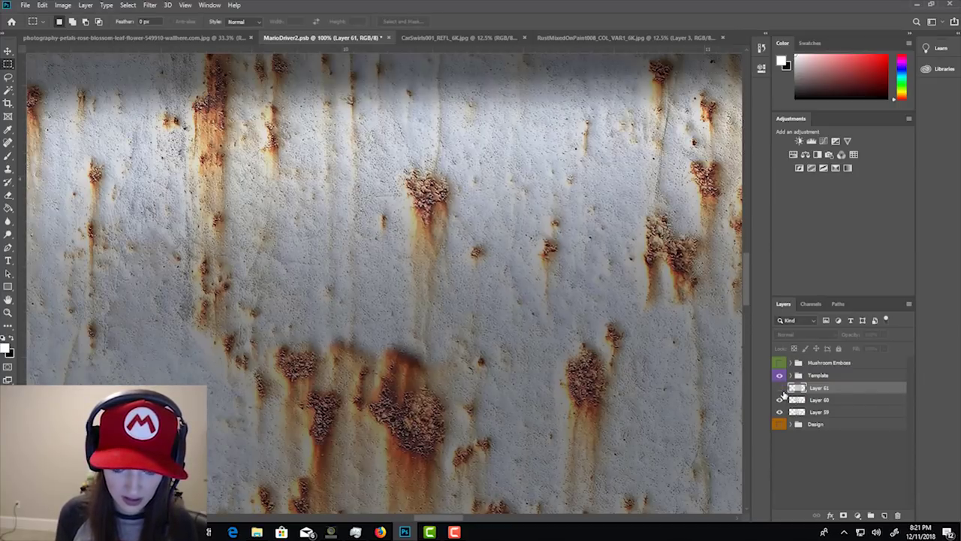
click(781, 389)
click(780, 388)
click(781, 388)
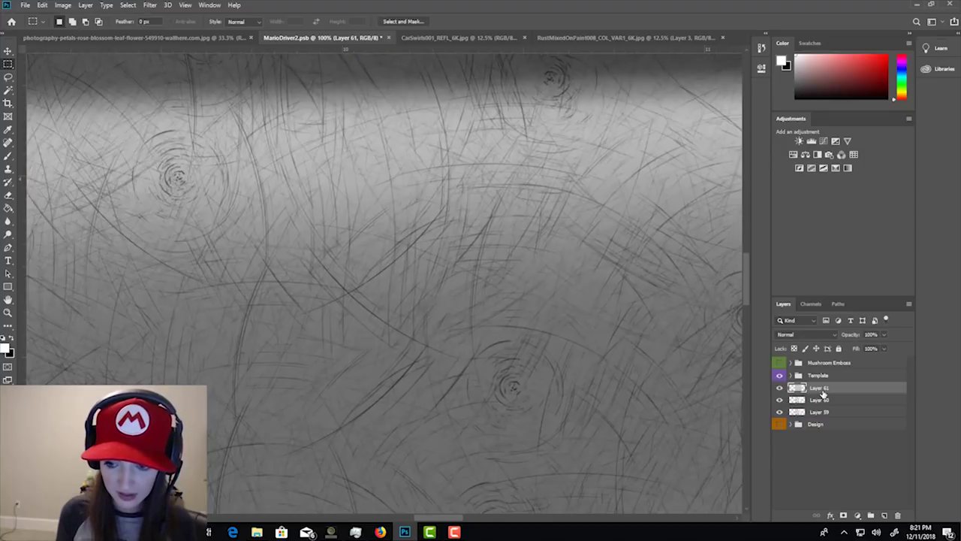
Set the swirl layer's blending to Multiply and review the combined scratches and rust on the whole car.
click(803, 335)
click(799, 309)
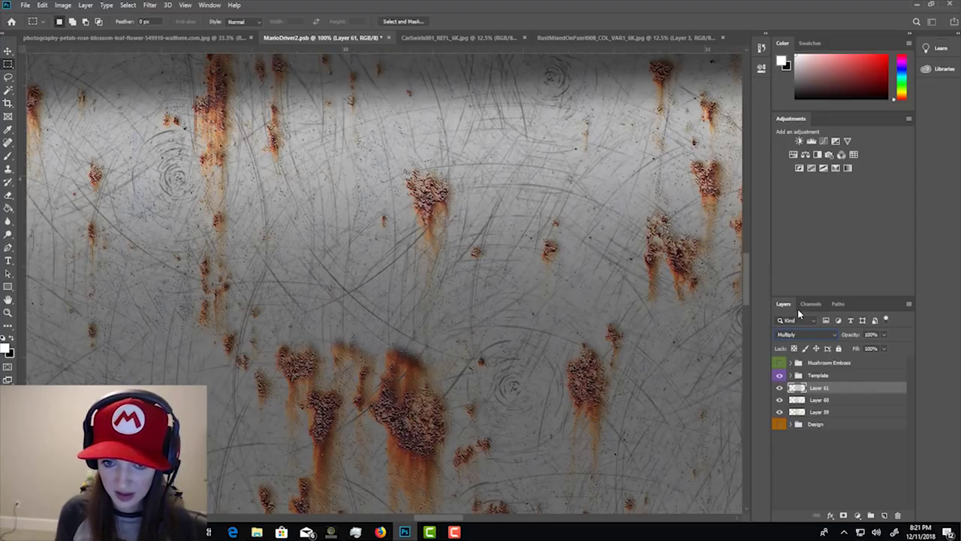
key(ctrl+minus)
key(ctrl+minus)
key(ctrl+minus)
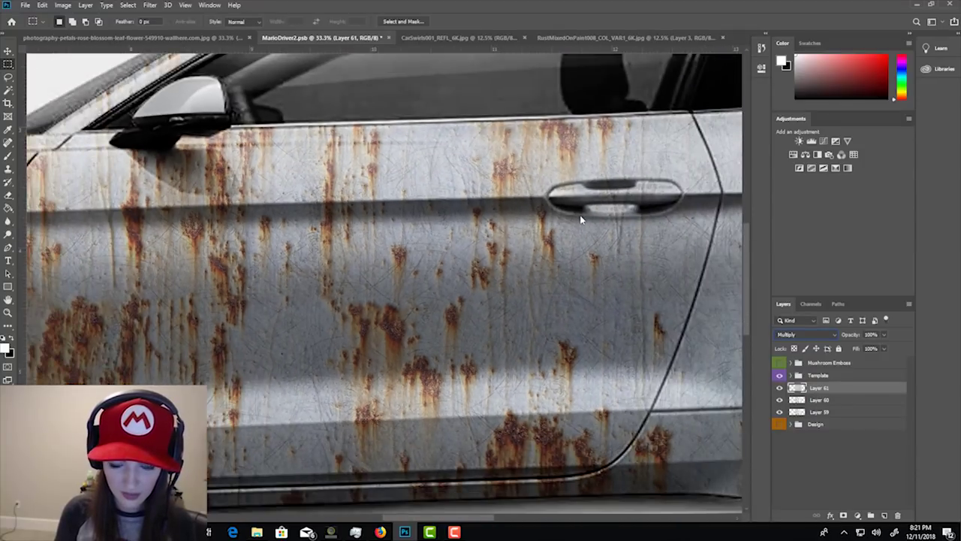
key(ctrl+minus)
key(ctrl+minus)
key(ctrl+minus)
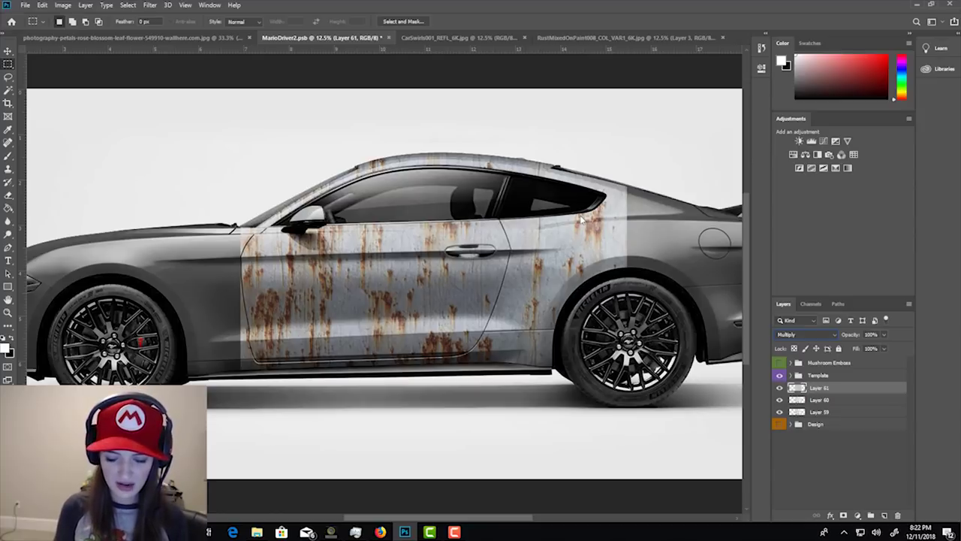
key(ctrl+minus)
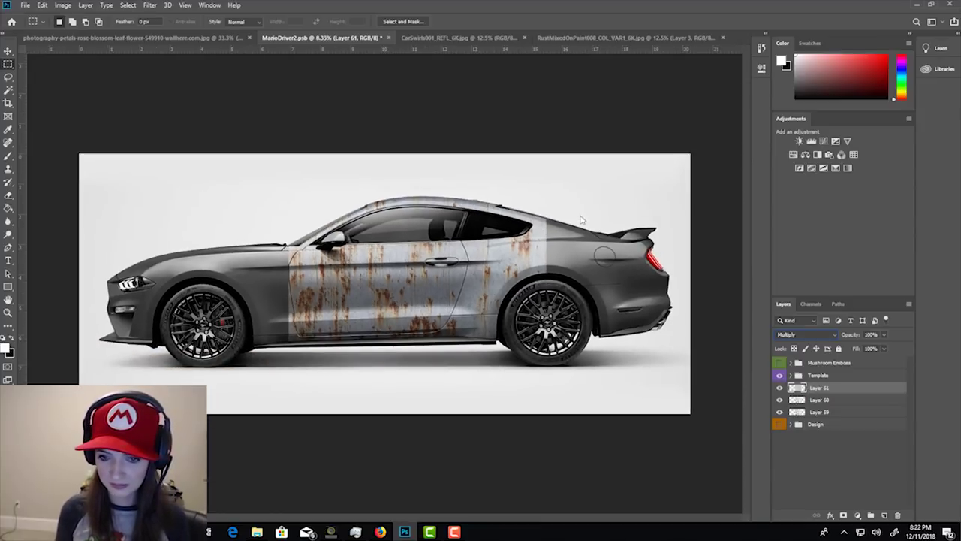
Try to move Layer 61 and Layer 60 together toward the rear of the car, and undo the move.
shift+click(840, 401)
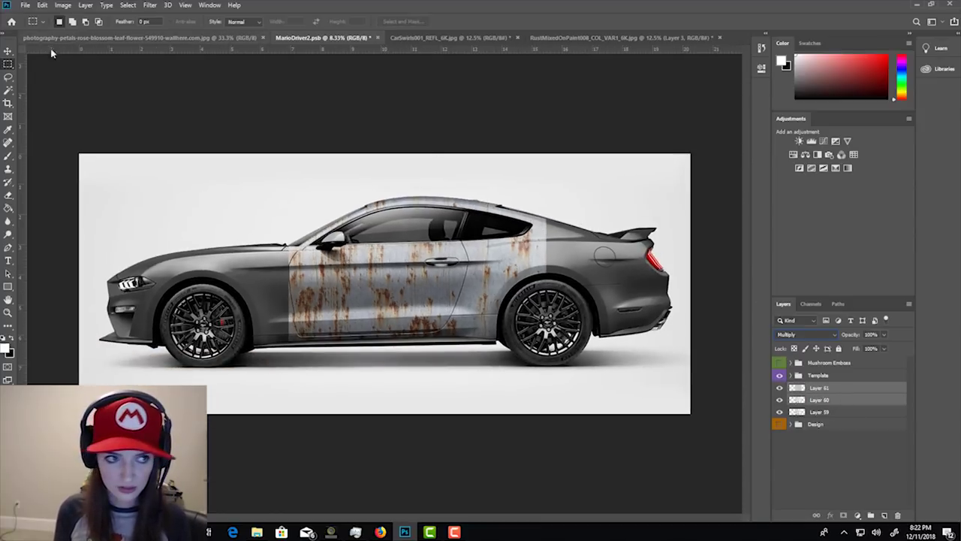
key(v)
drag(435, 226, 563, 205)
key(ctrl+z)
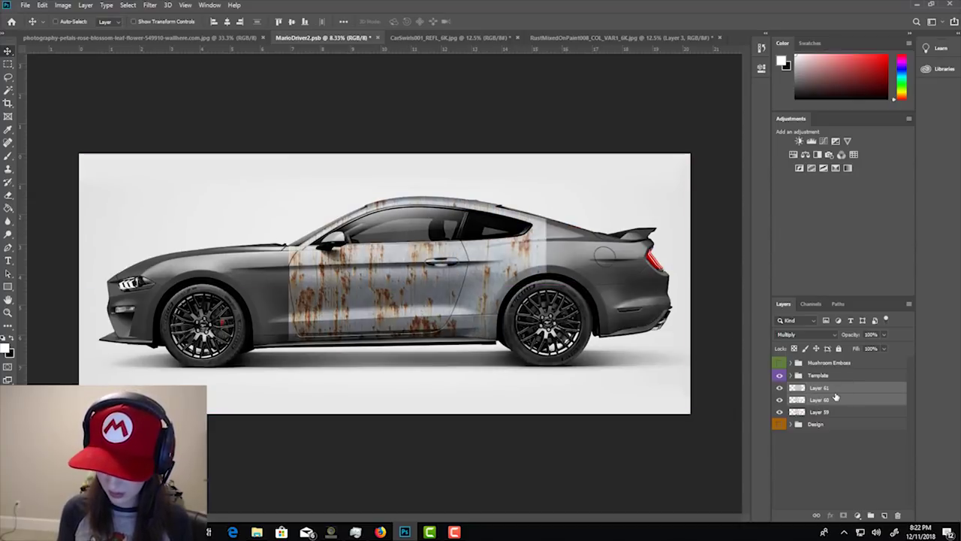
Merge the duplicate rust texture on Layer 60 down into Layer 59.
ctrl+click(837, 399)
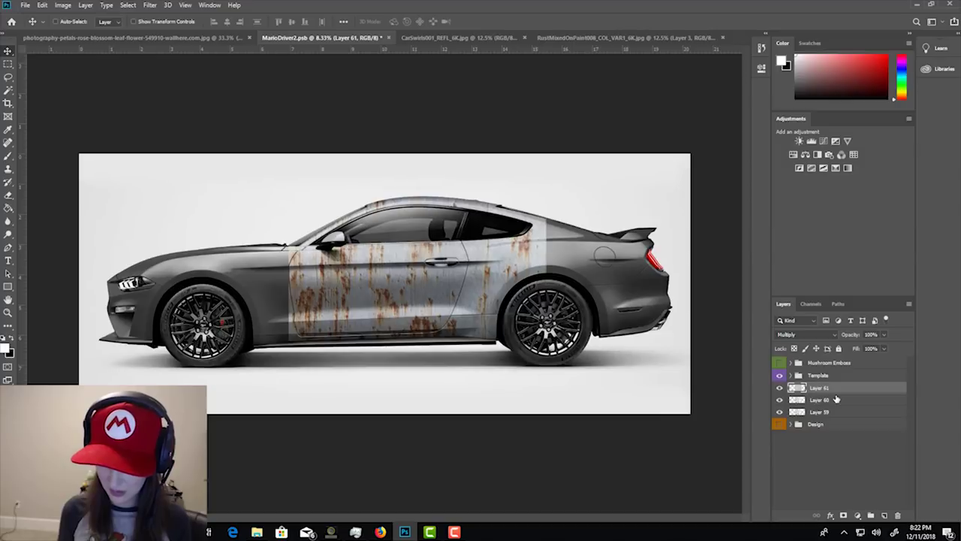
click(836, 400)
key(ctrl+e)
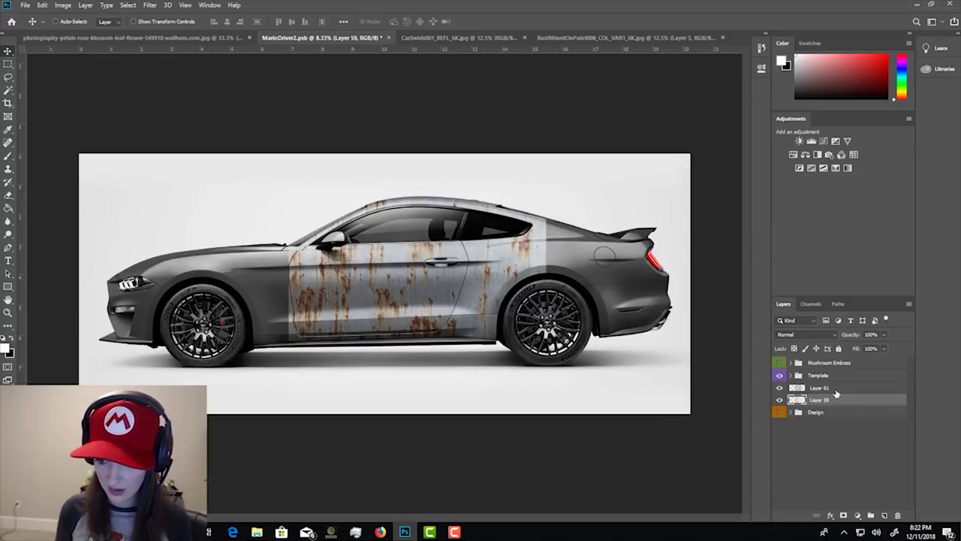
Move the swirl and rust layers together over the car's rear, and place duplicates of both over the door and front fender.
ctrl+click(837, 389)
drag(360, 223, 538, 203)
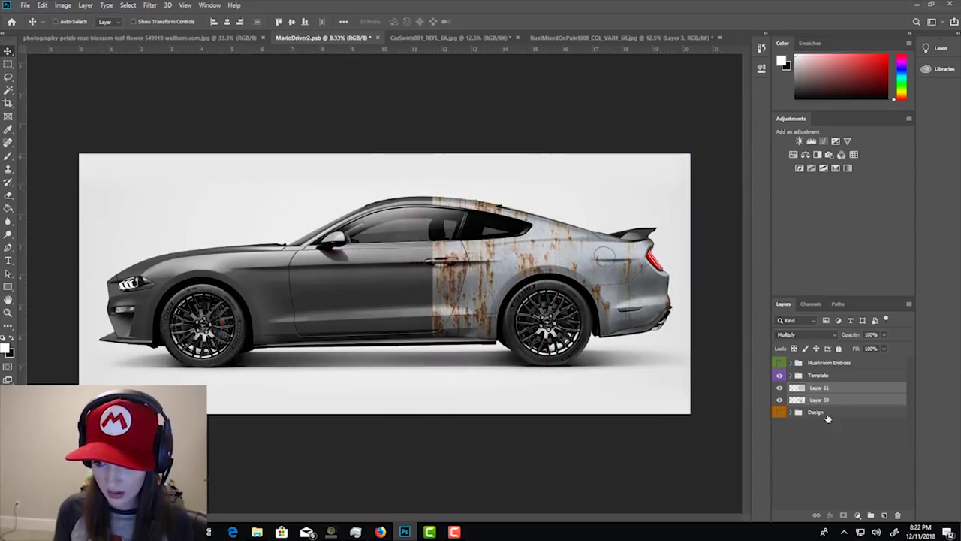
drag(838, 403, 884, 515)
drag(575, 234, 313, 215)
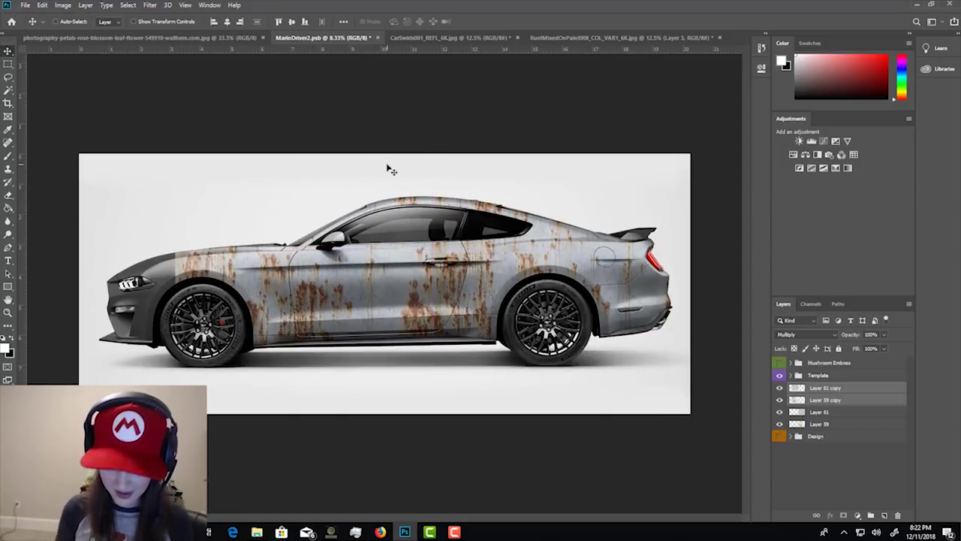
Examine the rust and scratch detail around the door handle at 50% magnification, and review the textured car side at 25%.
key(ctrl+plus)
key(ctrl+plus)
key(ctrl+plus)
key(ctrl+plus)
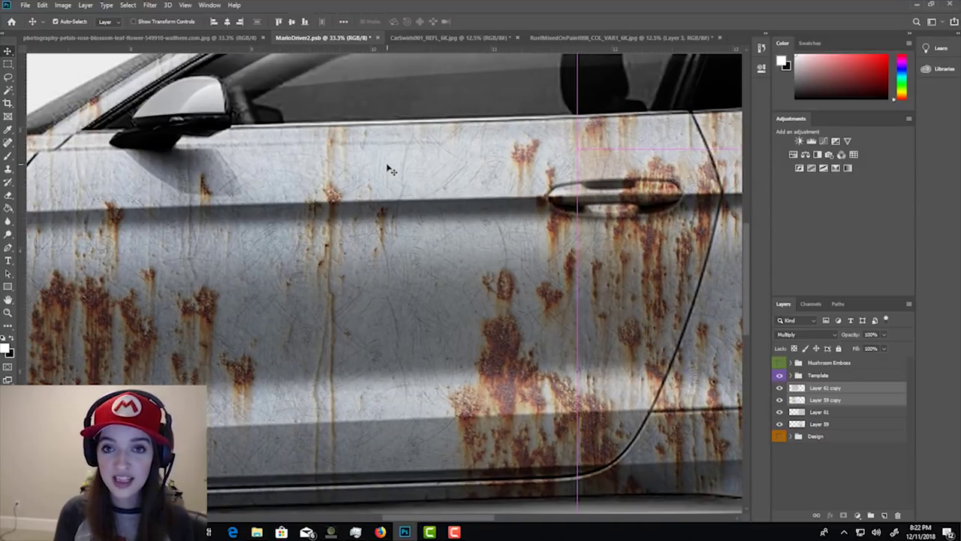
key(ctrl+plus)
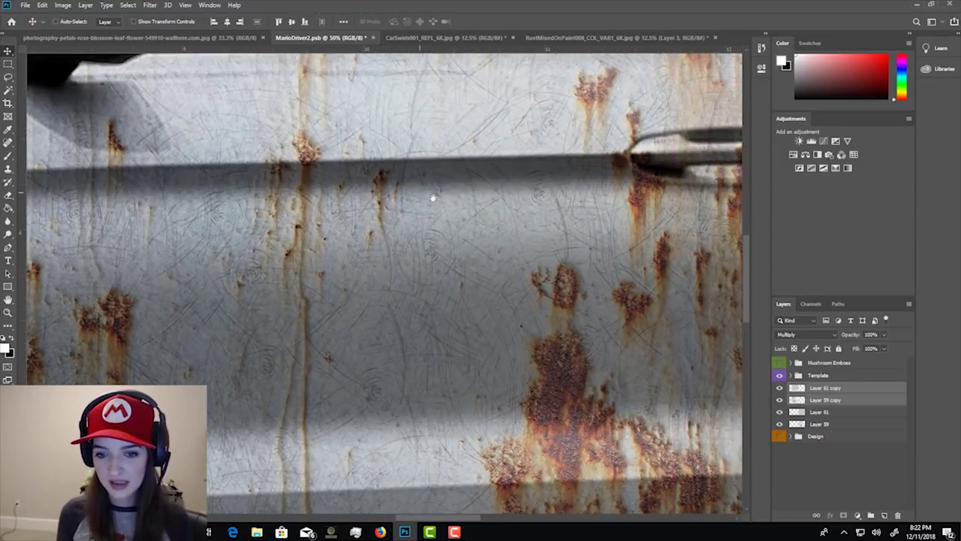
drag(431, 198, 200, 156)
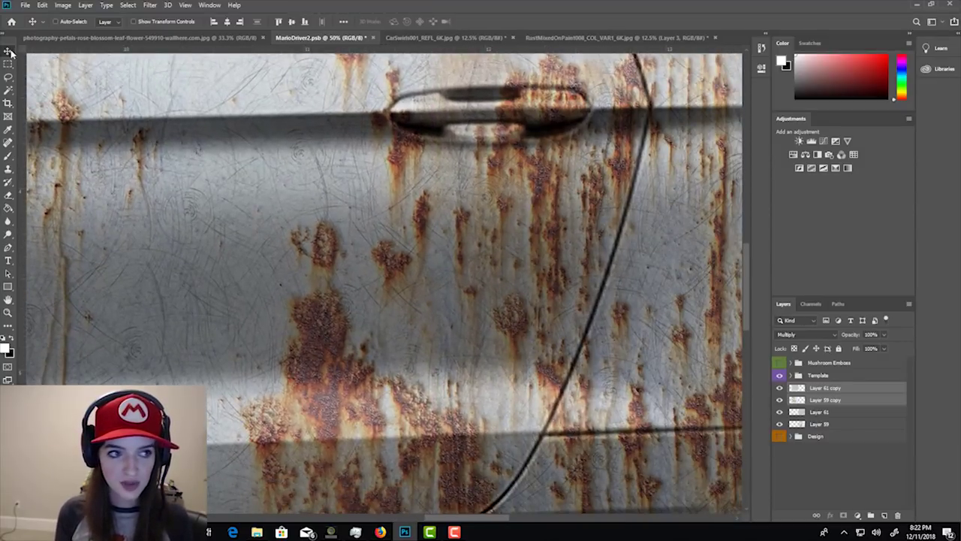
mouse_move(343, 228)
mouse_down()
mouse_move(256, 221)
mouse_move(344, 218)
mouse_up()
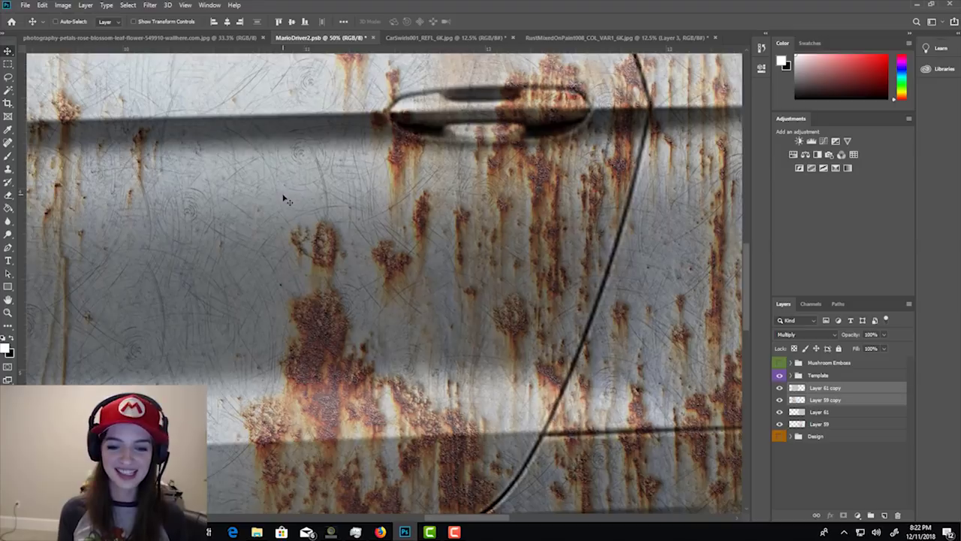
key(ctrl+minus)
key(ctrl+minus)
key(ctrl+minus)
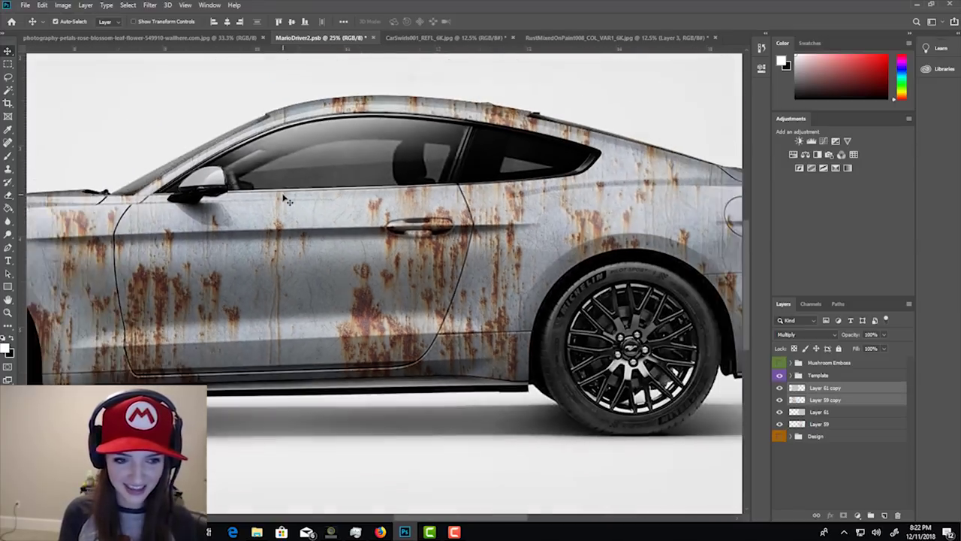
Duplicate Layer 61 copy and Layer 59 copy together and move the duplicates over the car's front end.
key(ctrl+minus)
key(ctrl+minus)
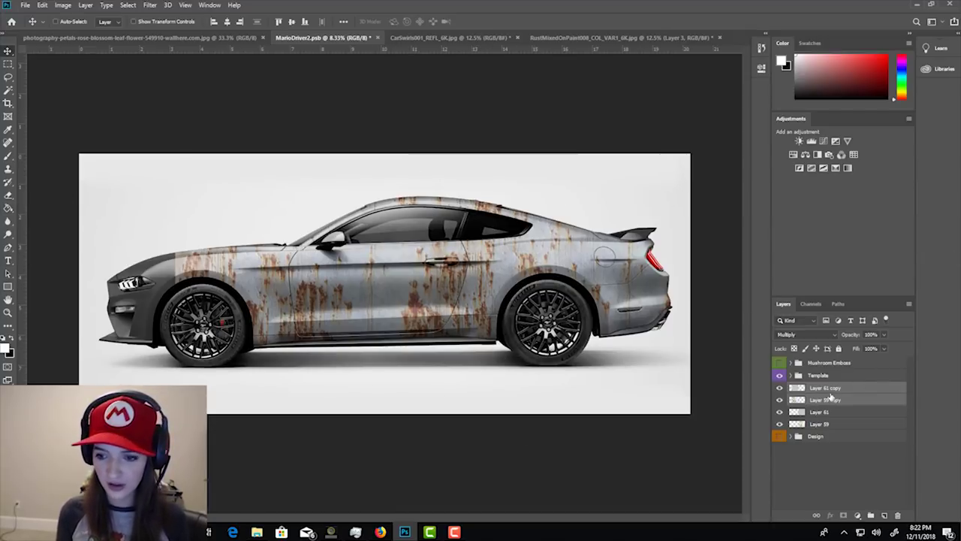
drag(830, 398, 884, 516)
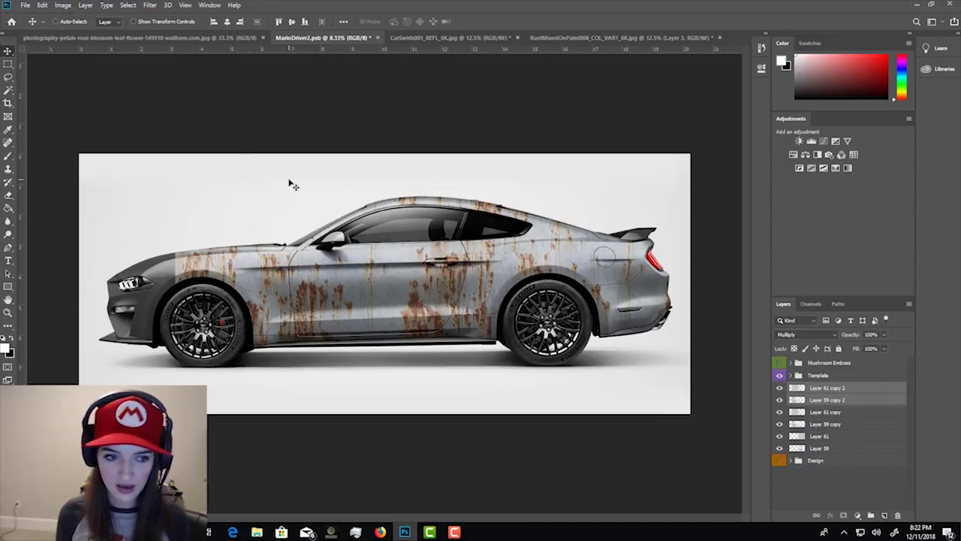
drag(308, 186, 135, 203)
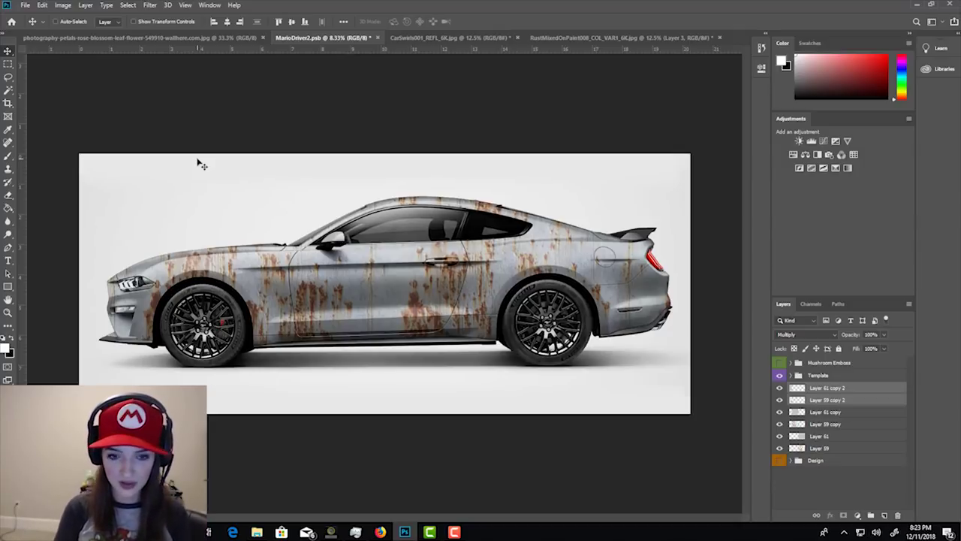
Examine the scratch and rust detail on the door at 50% magnification, and review the car side at 12.5%.
key(ctrl+plus)
key(ctrl+plus)
key(ctrl+plus)
key(ctrl+plus)
key(ctrl+plus)
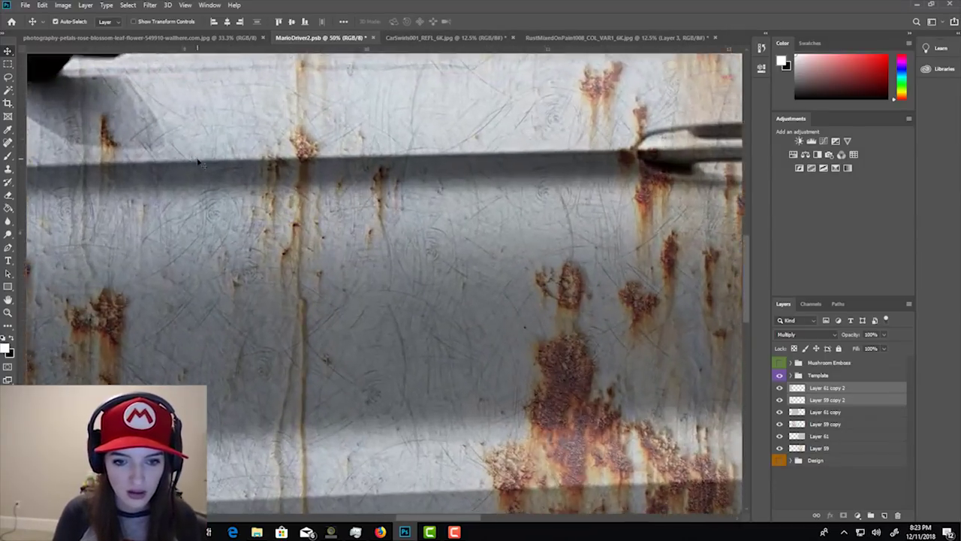
key(ctrl+minus)
key(ctrl+minus)
key(ctrl+minus)
key(ctrl+minus)
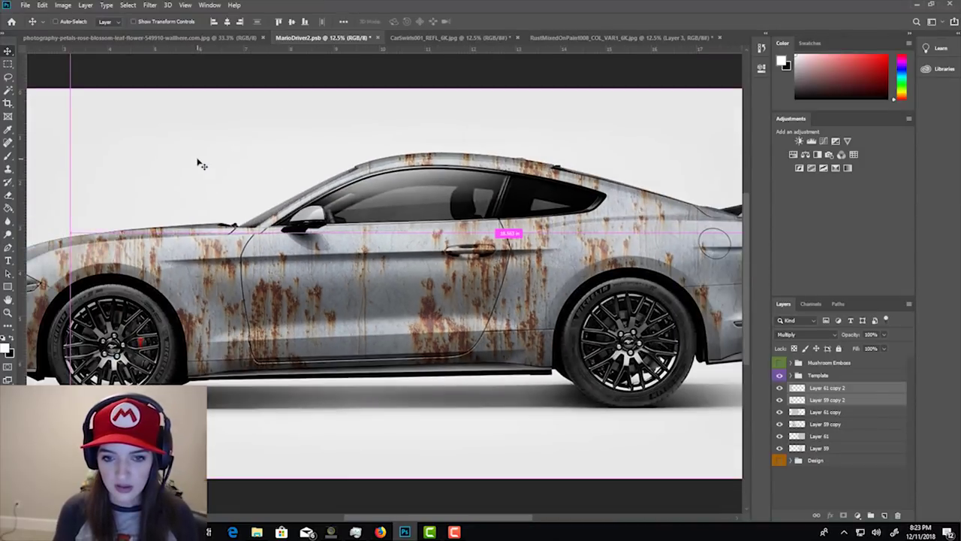
Duplicate the original Layer 61 and Layer 59 together.
shift+click(824, 411)
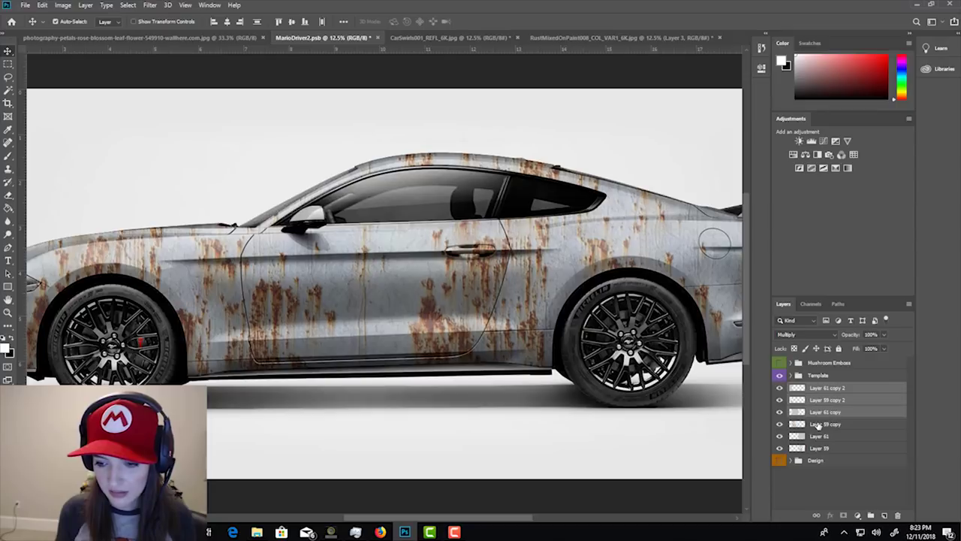
shift+click(819, 425)
click(827, 449)
shift+click(831, 438)
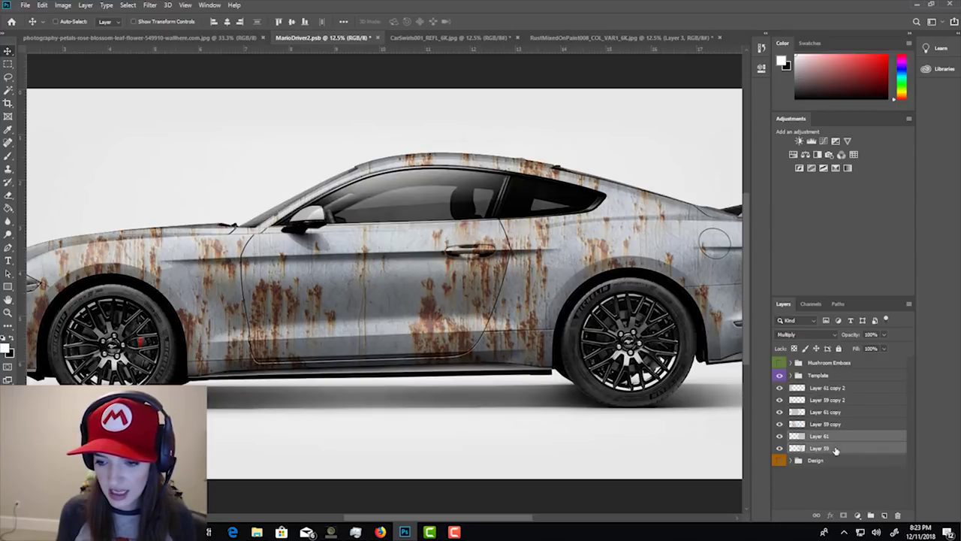
drag(835, 452, 884, 515)
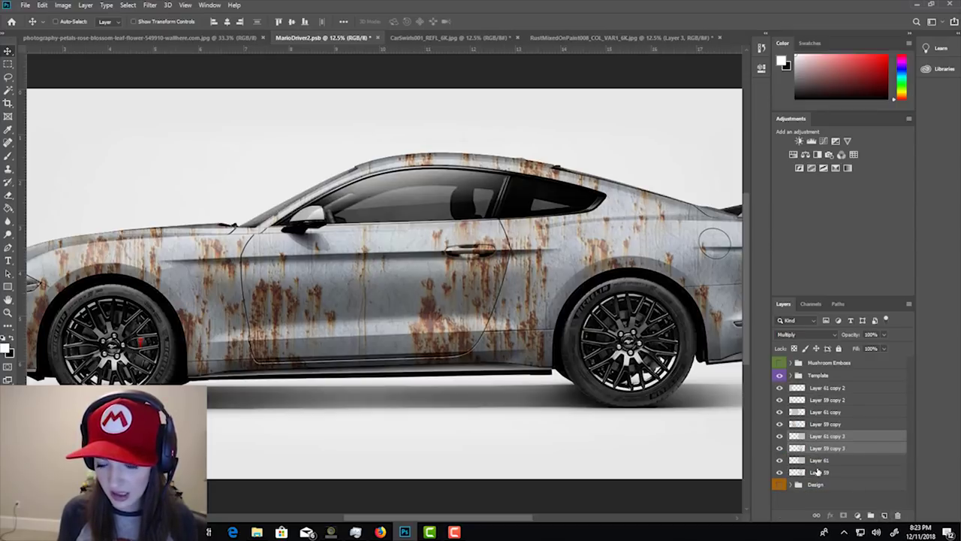
Rename the original Layer 59 as Rust and the original Layer 61 as Paint Scratch Layer.
click(819, 471)
double_click(819, 472)
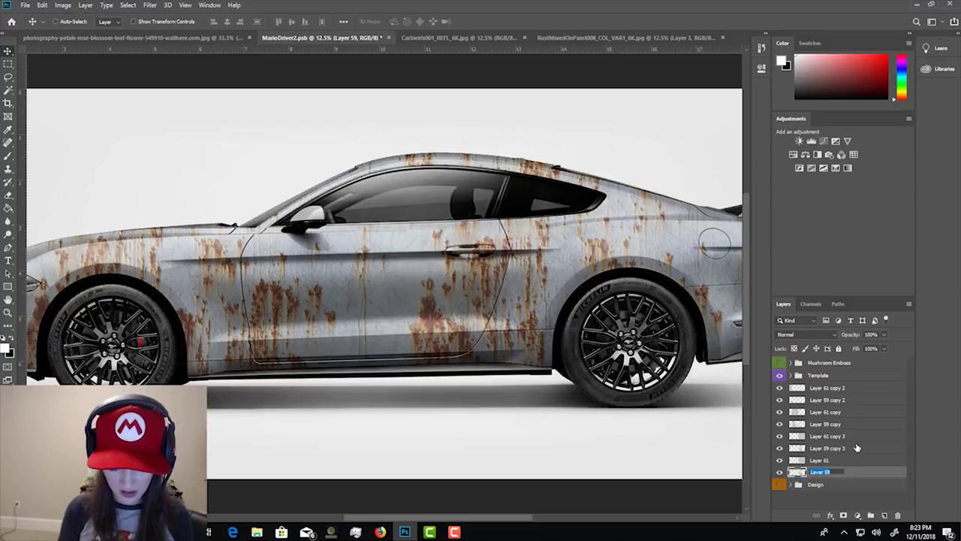
key(Return)
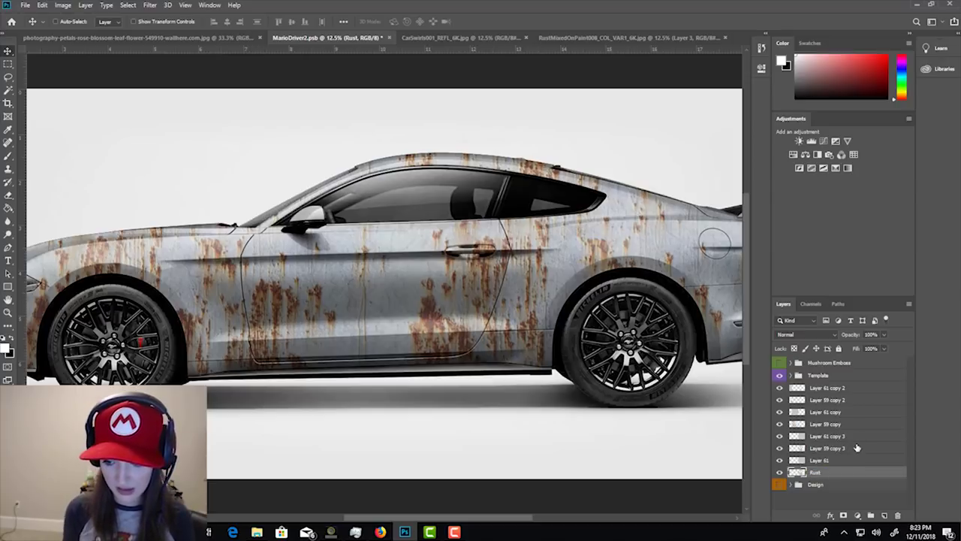
double_click(819, 460)
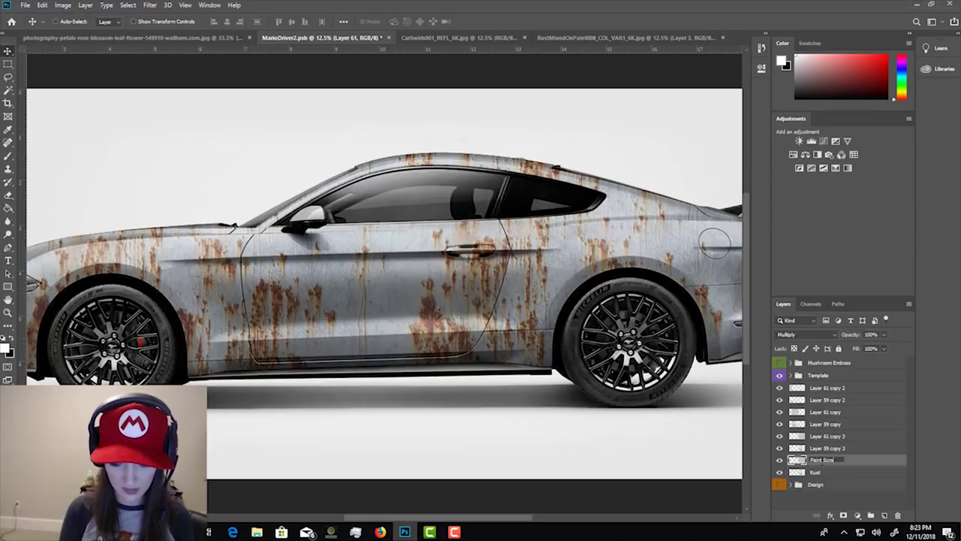
key(Return)
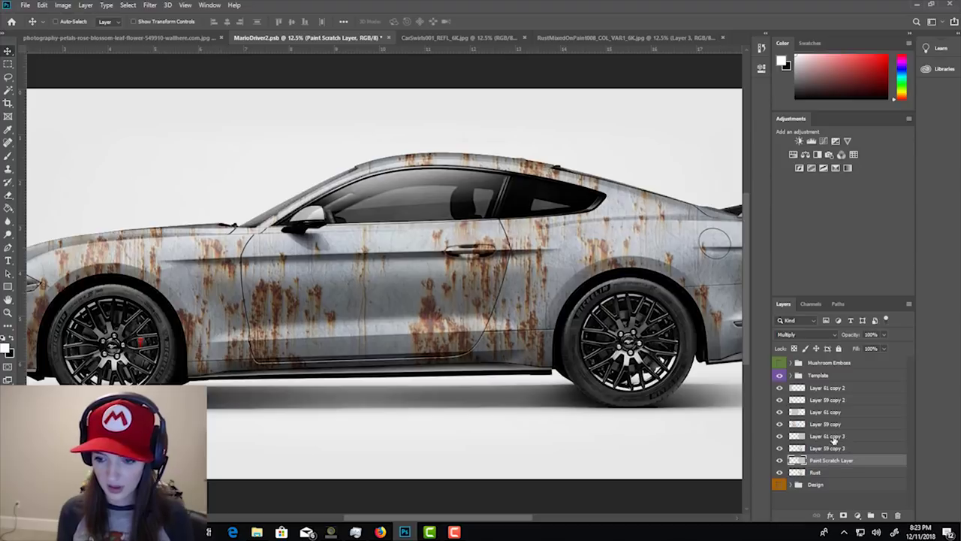
Hide the Paint Scratch Layer and Rust layers, and merge the six visible texture layers above them into one.
click(779, 460)
click(821, 449)
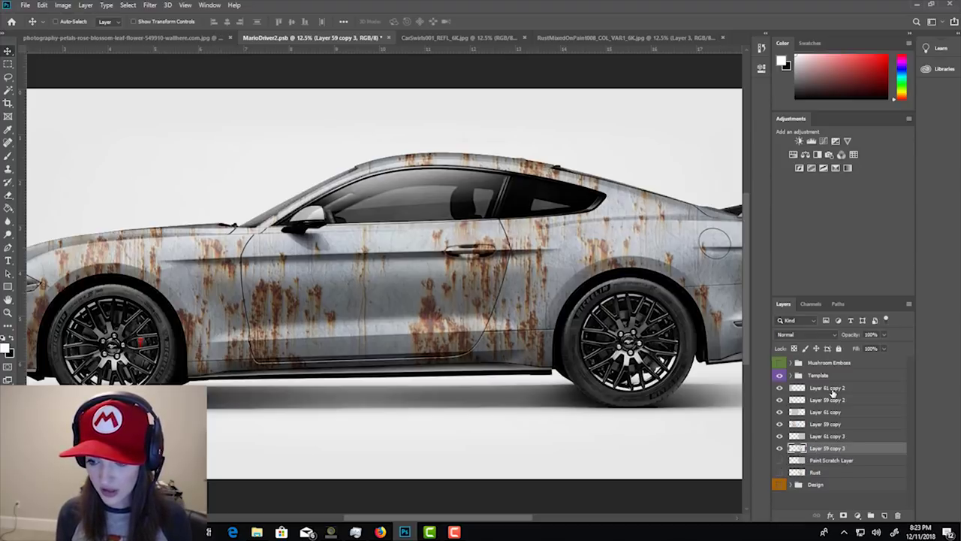
shift+click(830, 389)
right_click(832, 393)
click(758, 394)
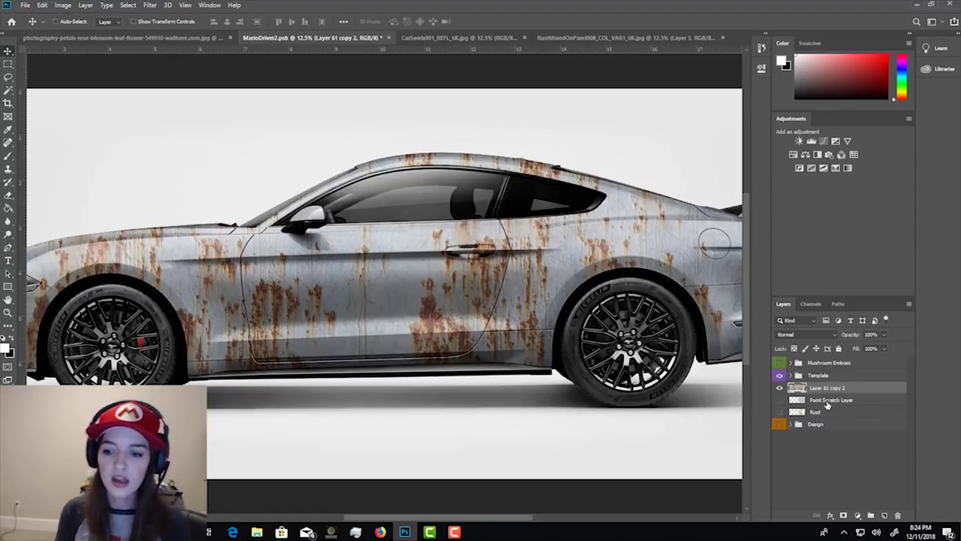
click(827, 402)
click(780, 388)
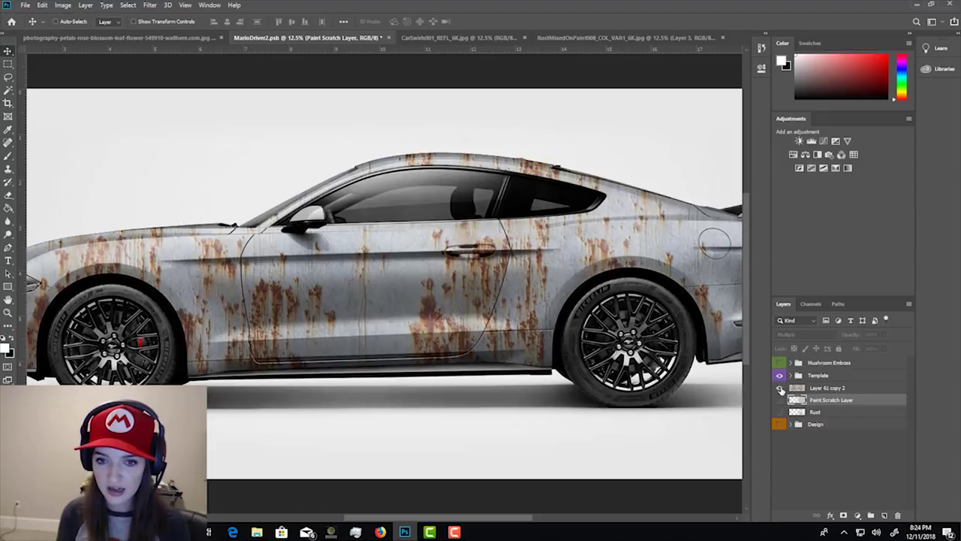
click(821, 412)
click(823, 403)
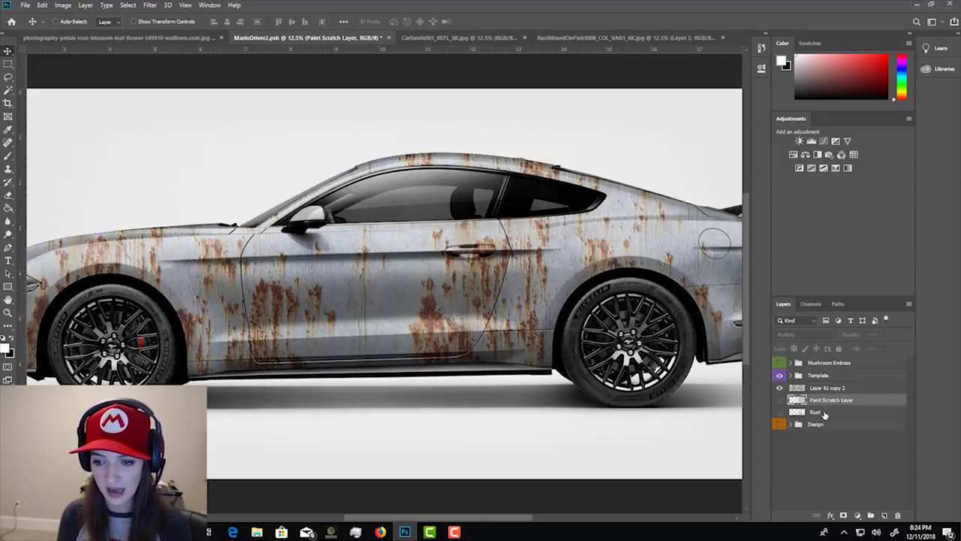
click(823, 413)
click(812, 403)
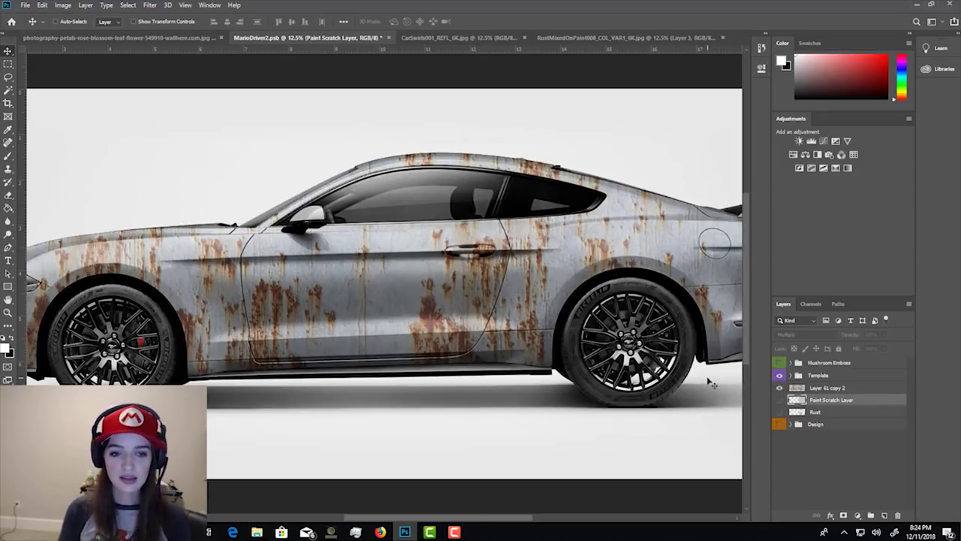
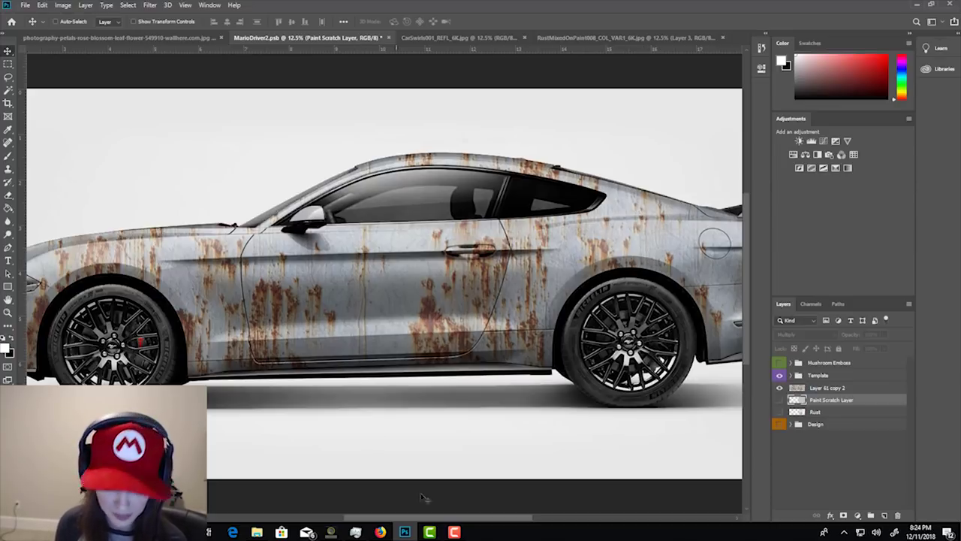
Switch to Firefox, view the enlarged Shutterstock photo of the white rusty metal gate, and close its preview.
click(380, 531)
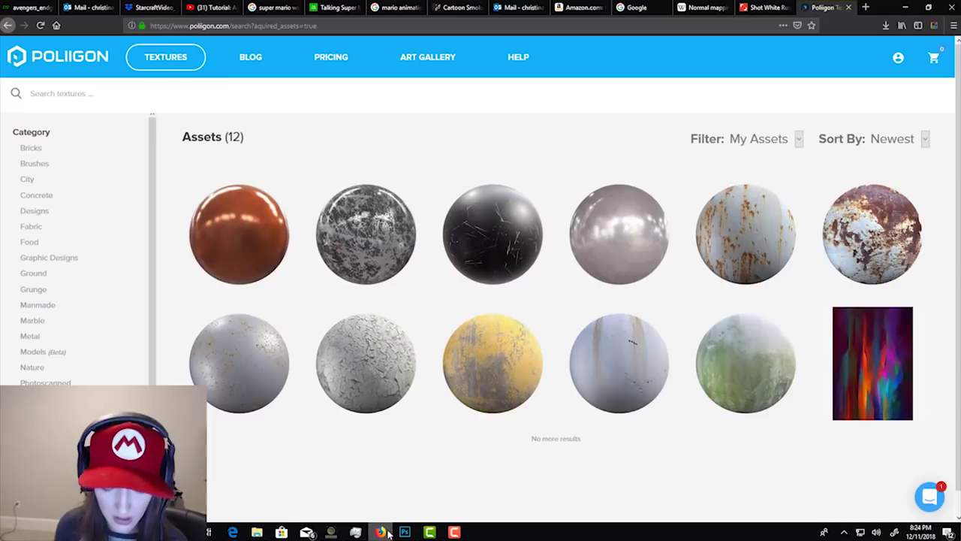
click(768, 9)
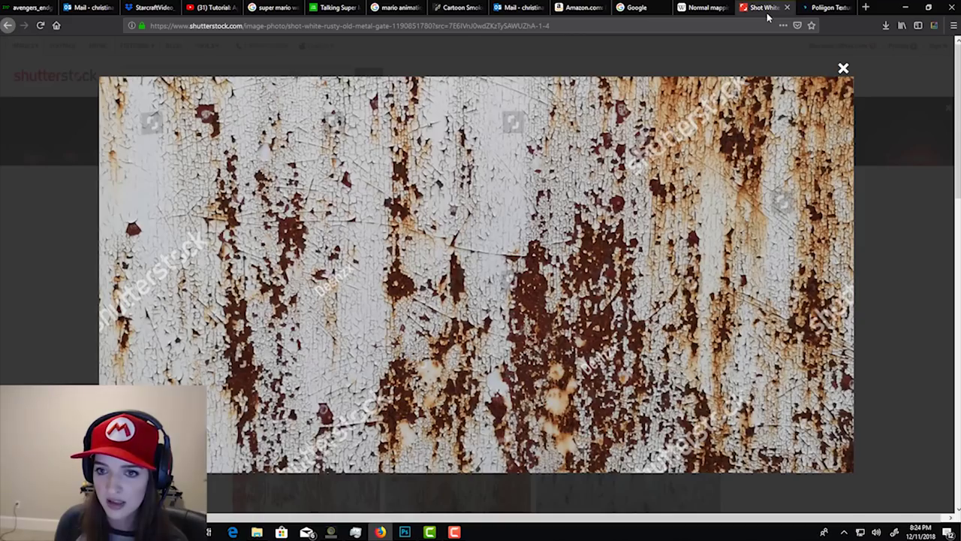
click(845, 69)
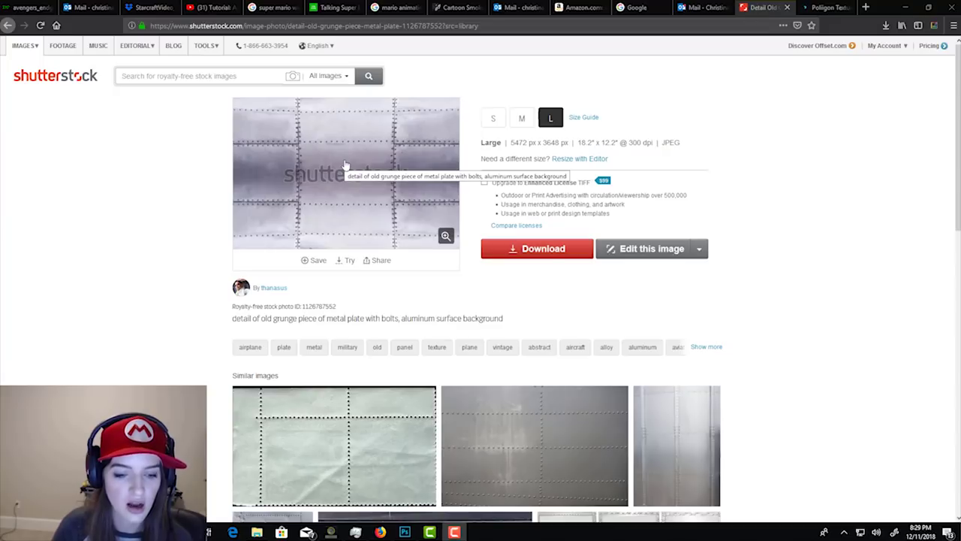
Browse the similar and same-artist images on the page of the bolted aluminum plate photo.
scroll(403, 232, down, 3)
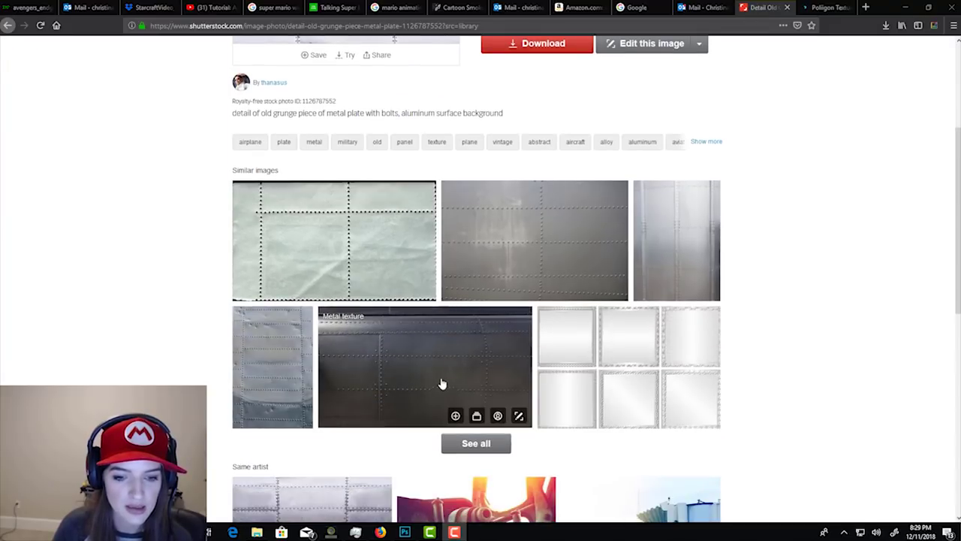
scroll(391, 338, down, 3)
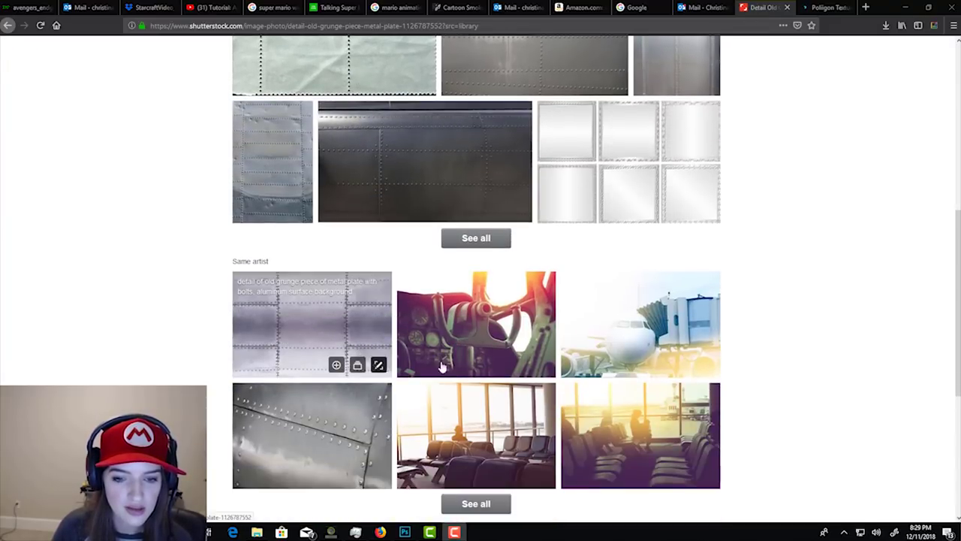
scroll(601, 331, up, 5)
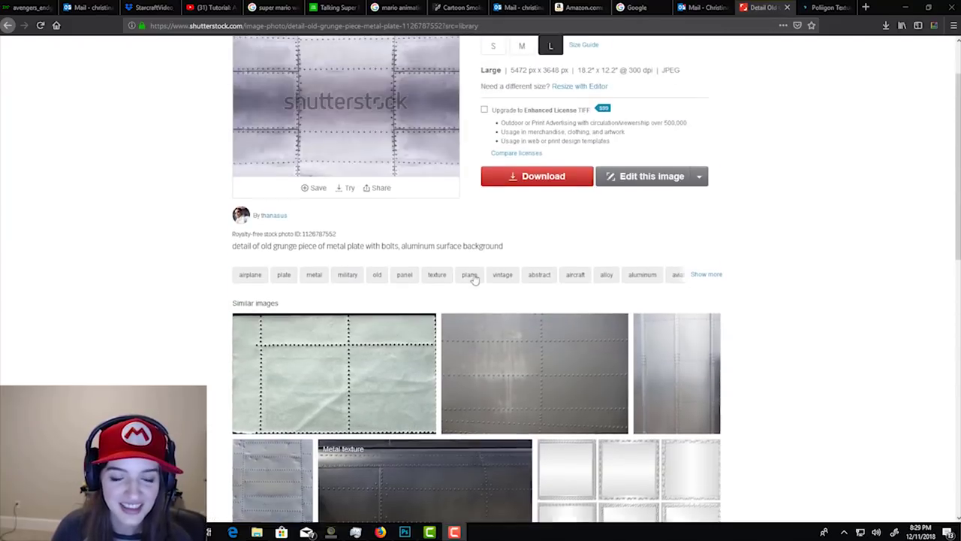
scroll(475, 279, up, 1)
Search Shutterstock for "metal plates with bolts" with the results limited to Photos.
click(157, 75)
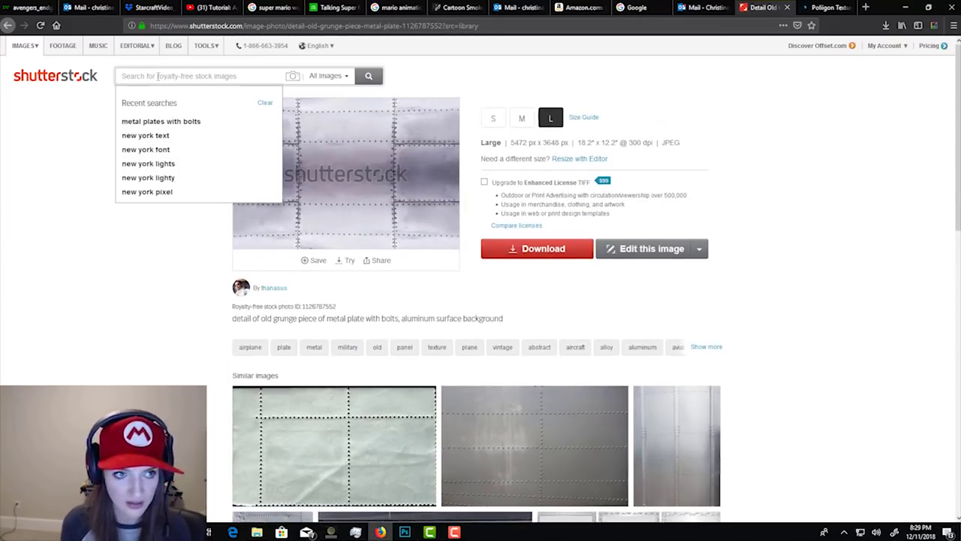
click(153, 120)
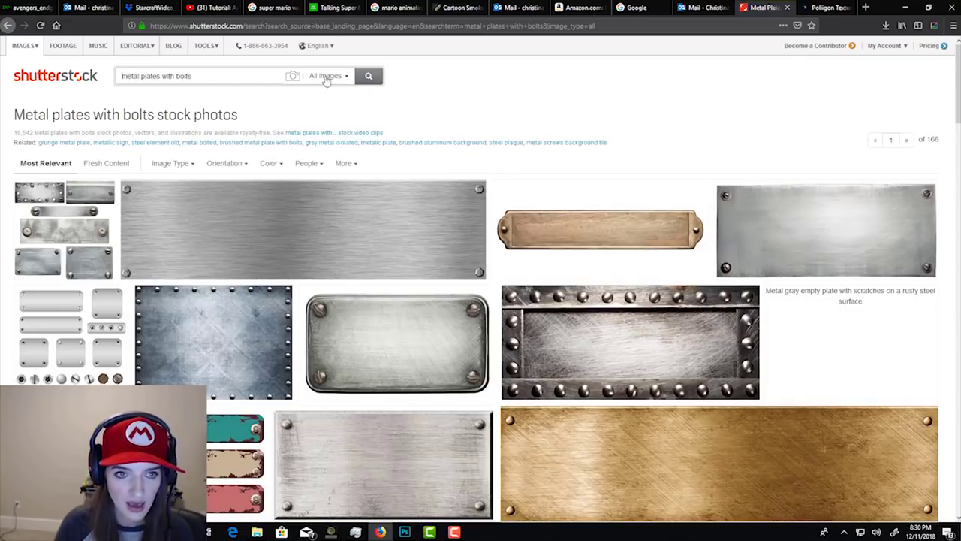
click(326, 78)
click(326, 106)
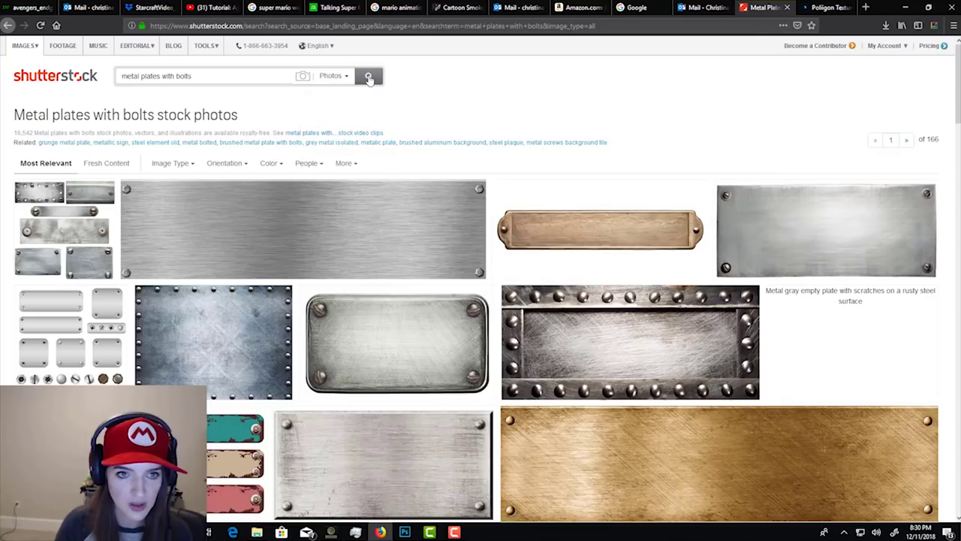
Browse the results, open the riveted Metal texture photo, and open its similar image "Metal with rivets steel background or texture".
scroll(281, 145, down, 12)
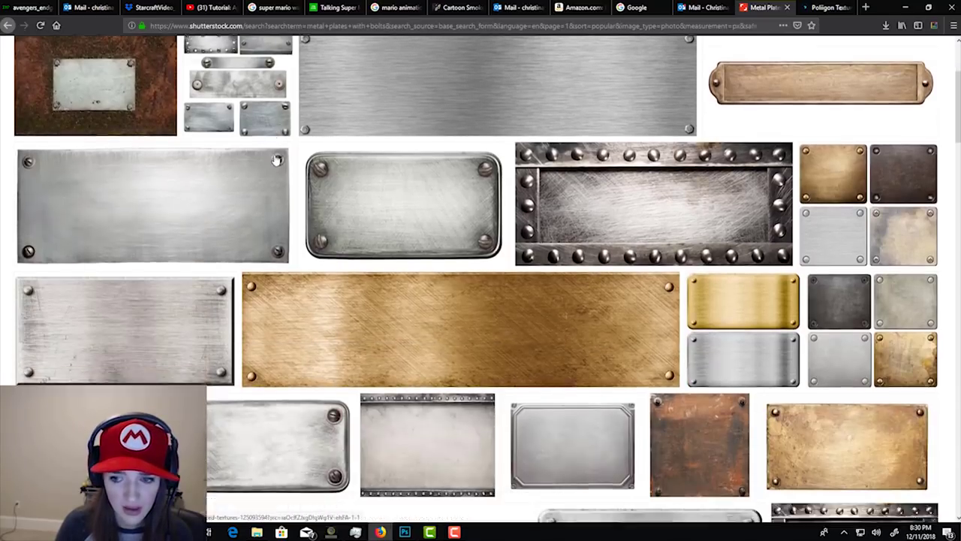
scroll(275, 161, down, 1)
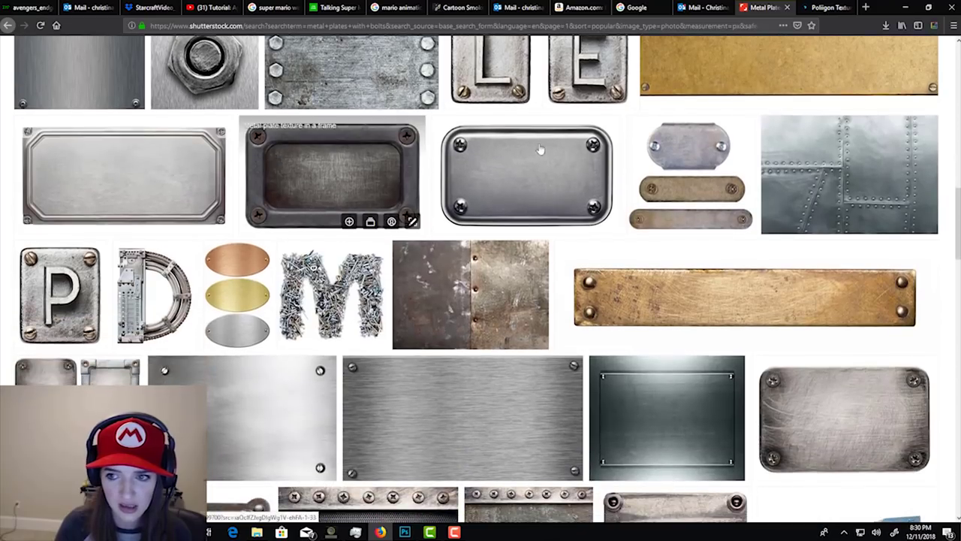
click(805, 171)
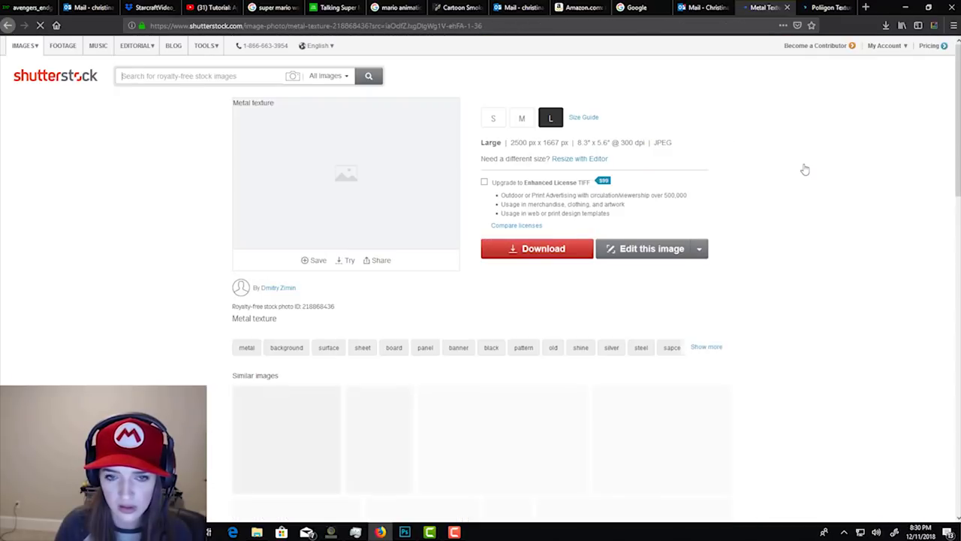
scroll(549, 305, down, 3)
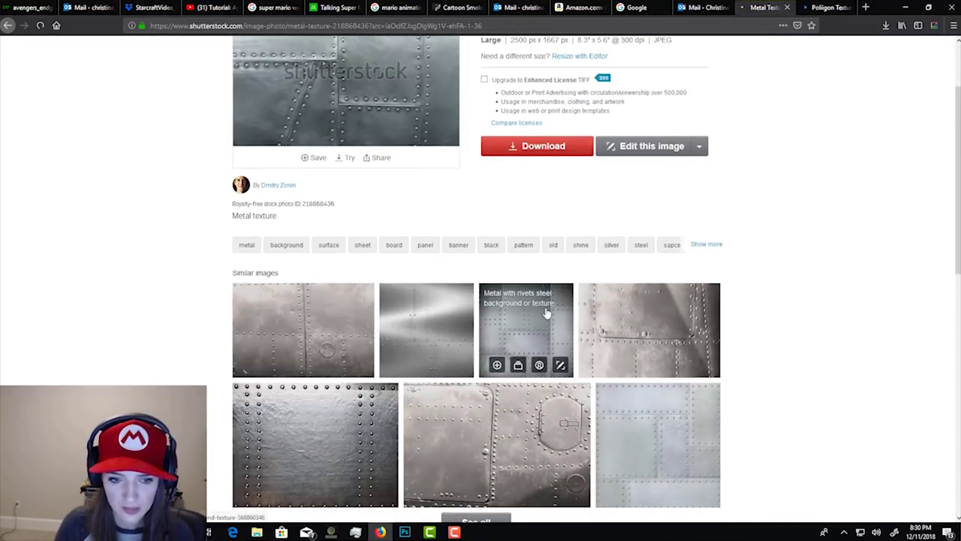
click(547, 314)
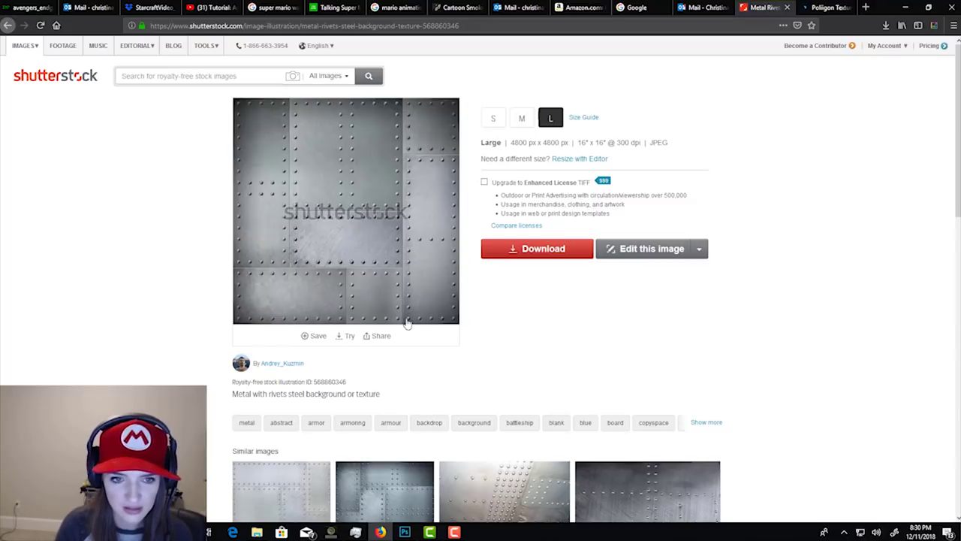
Return to the Metal texture photo's page, inspect its enlarged preview, and close the preview.
click(447, 311)
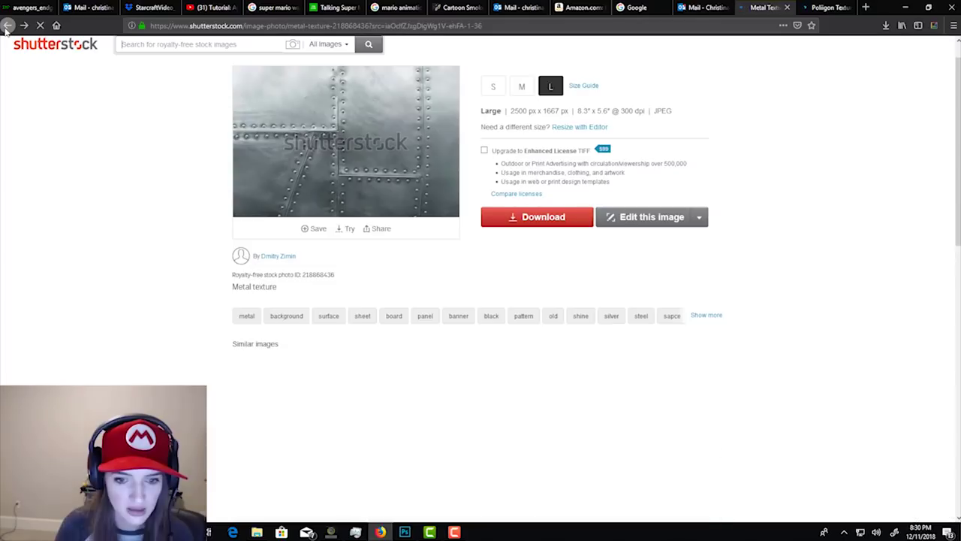
click(445, 205)
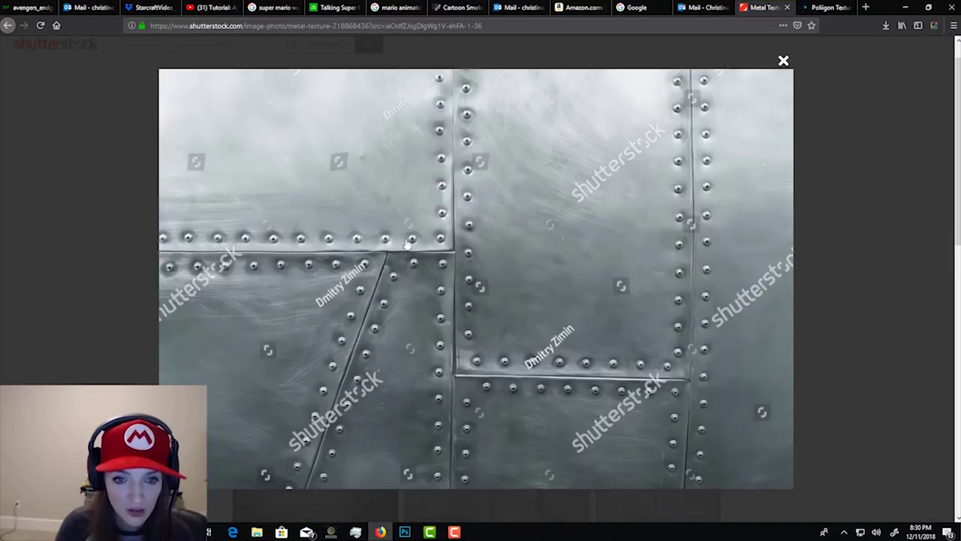
click(75, 162)
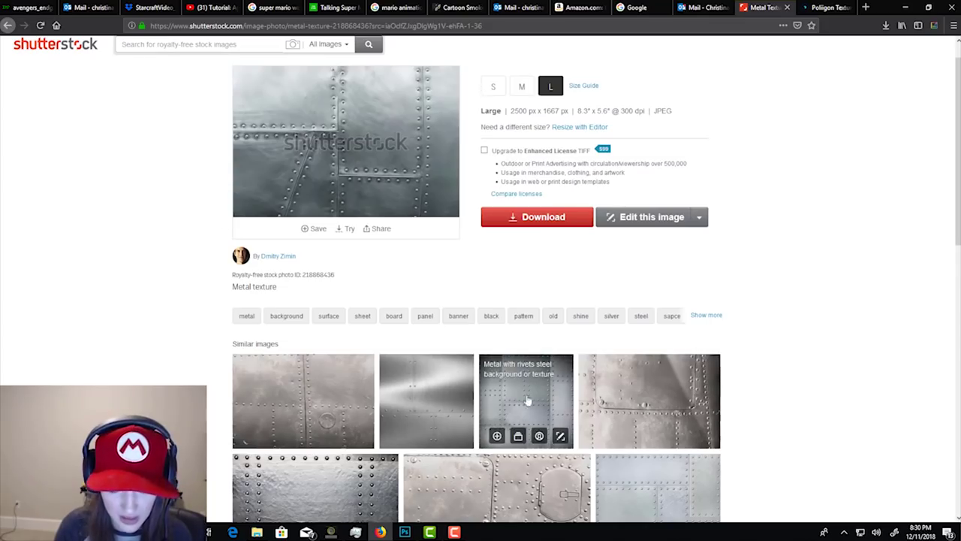
Open the similar image "Metal with rivets steel background or texture", inspect its enlarged preview, and close the preview.
click(537, 399)
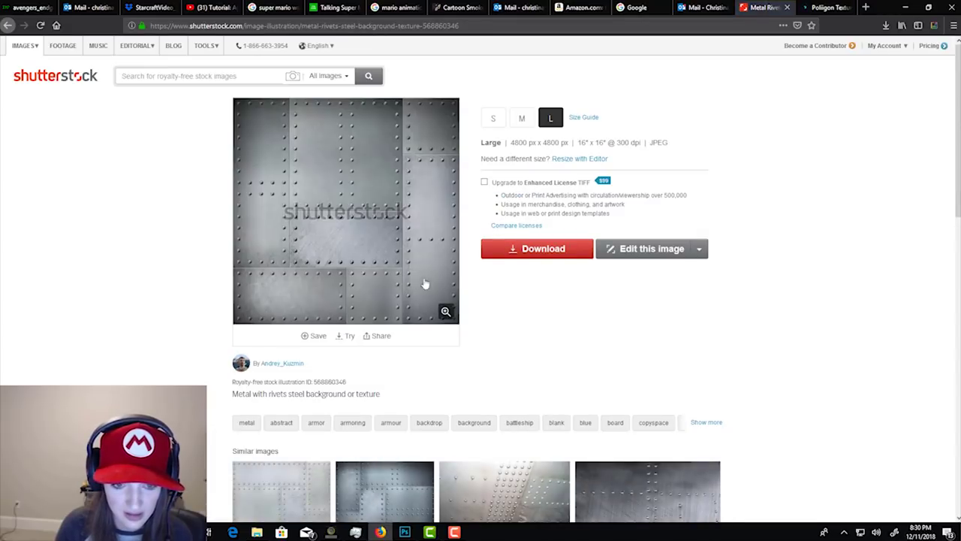
click(444, 310)
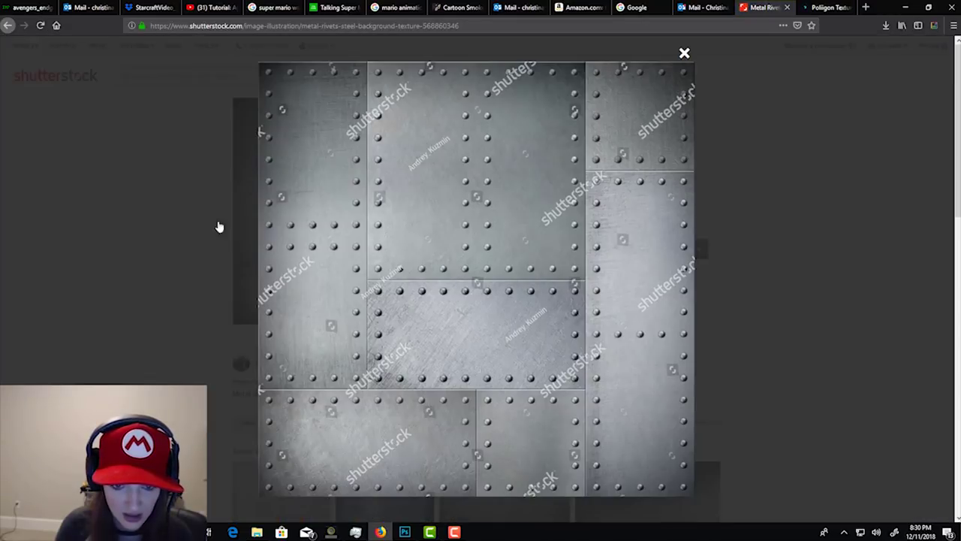
click(161, 198)
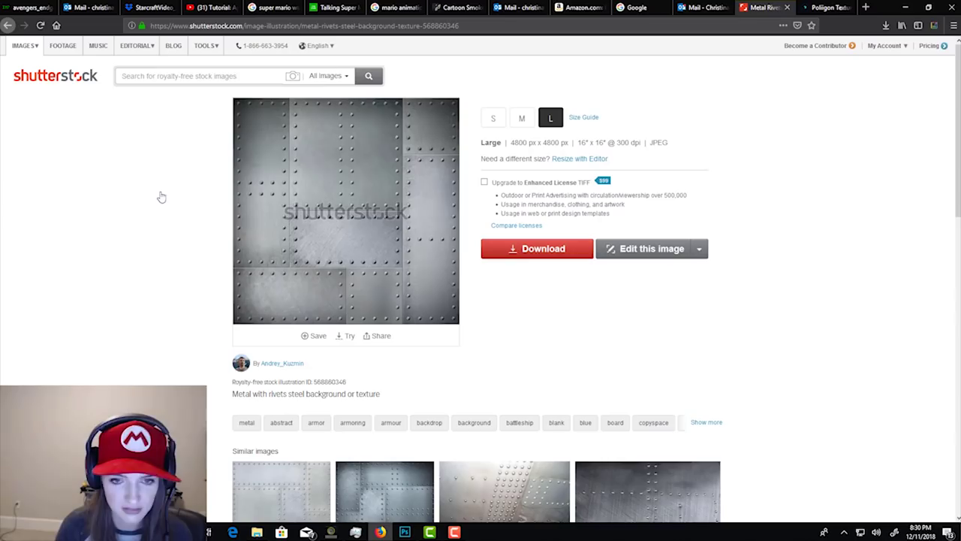
Open the similar image "Metal plates with rivets steel background or texture", view it enlarged, and close the preview.
click(387, 487)
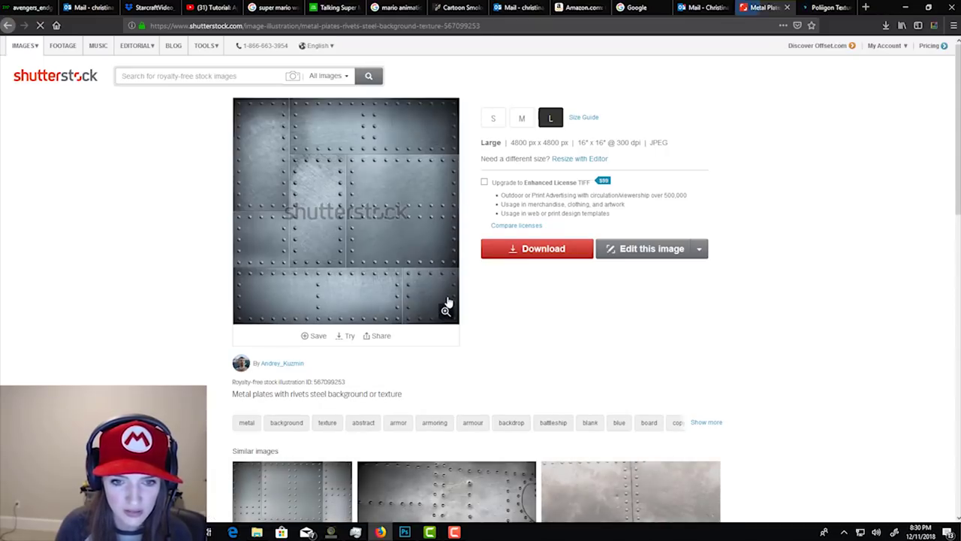
click(446, 319)
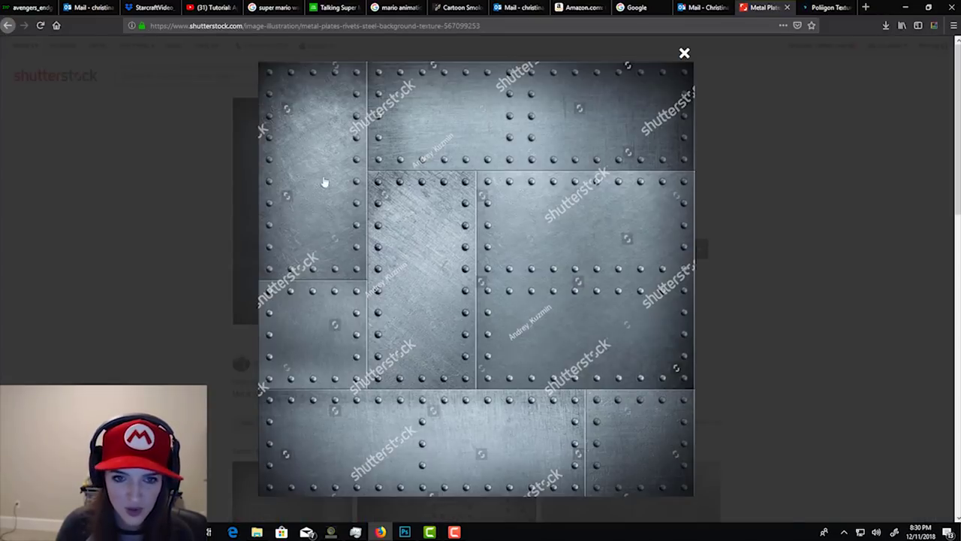
click(100, 147)
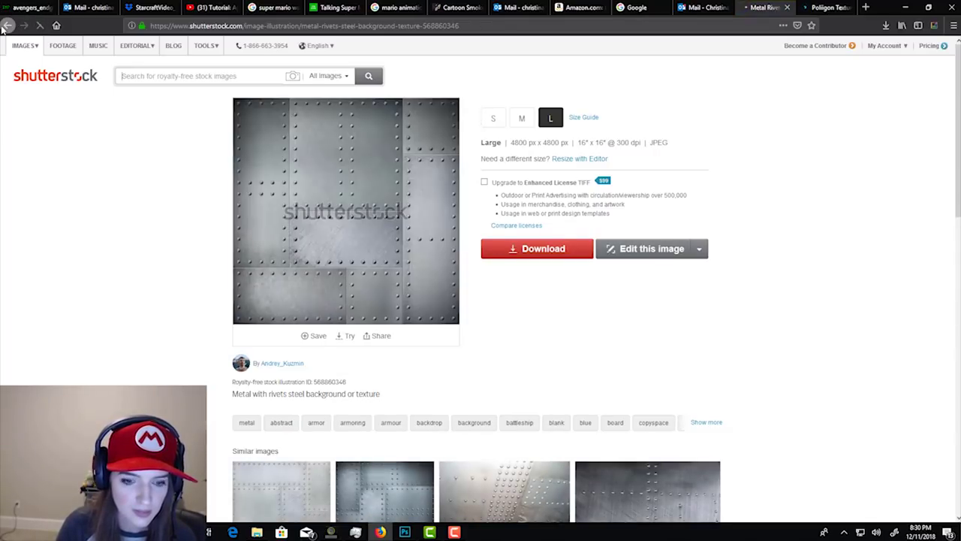
Return to the Metal texture photo's page, open the riveted aircraft metal photo with the round hatch, and inspect its enlarged preview.
scroll(358, 223, down, 4)
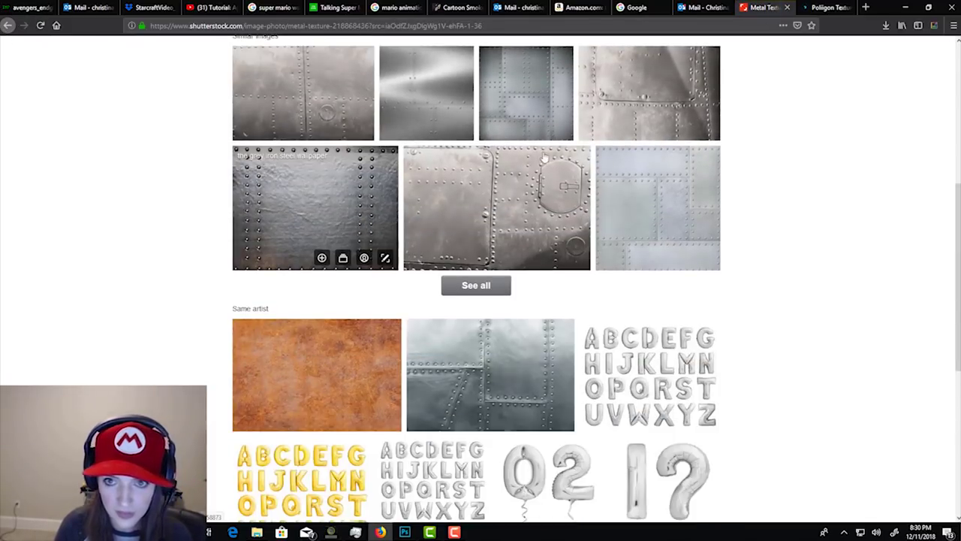
scroll(485, 210, up, 2)
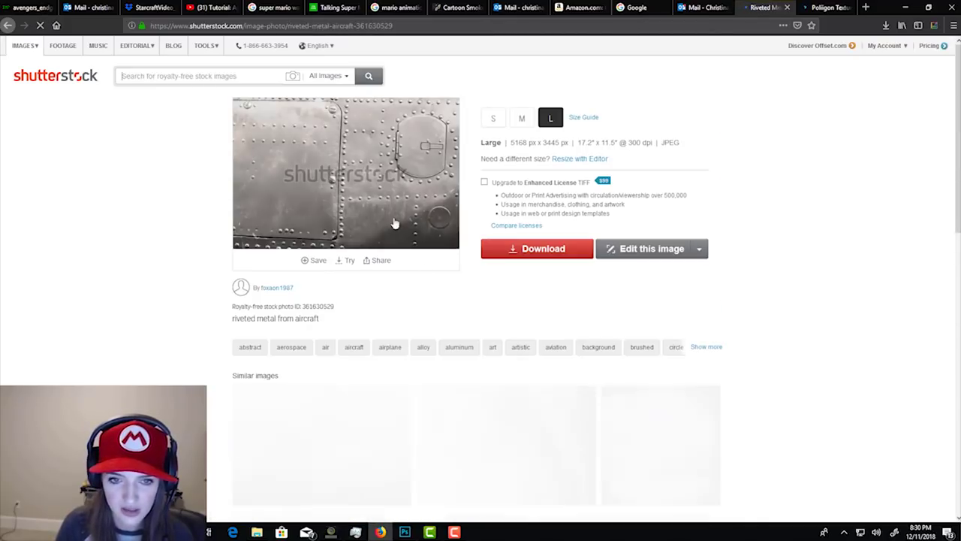
click(444, 240)
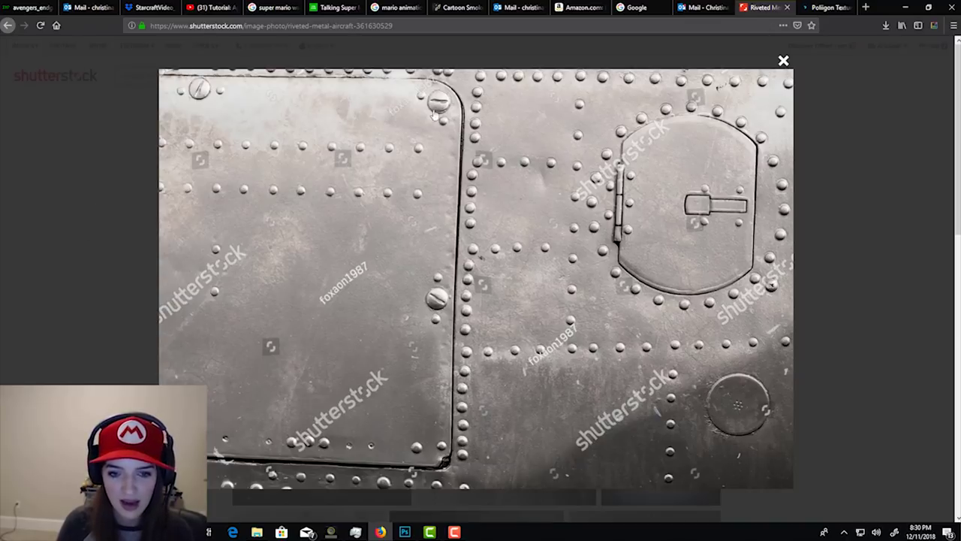
click(24, 215)
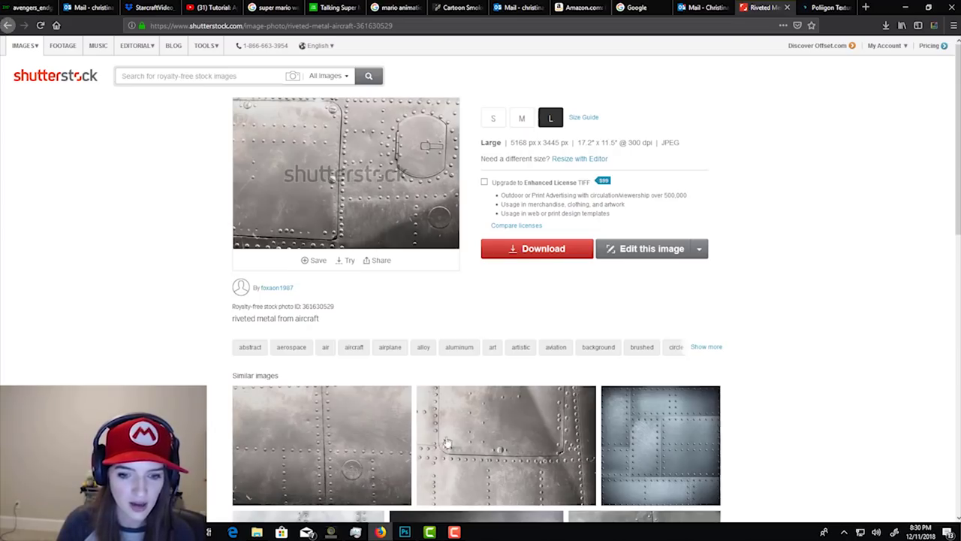
Check the similar riveted aircraft photo with the rounded panel corners, and return to the Metal texture photo's page.
click(470, 443)
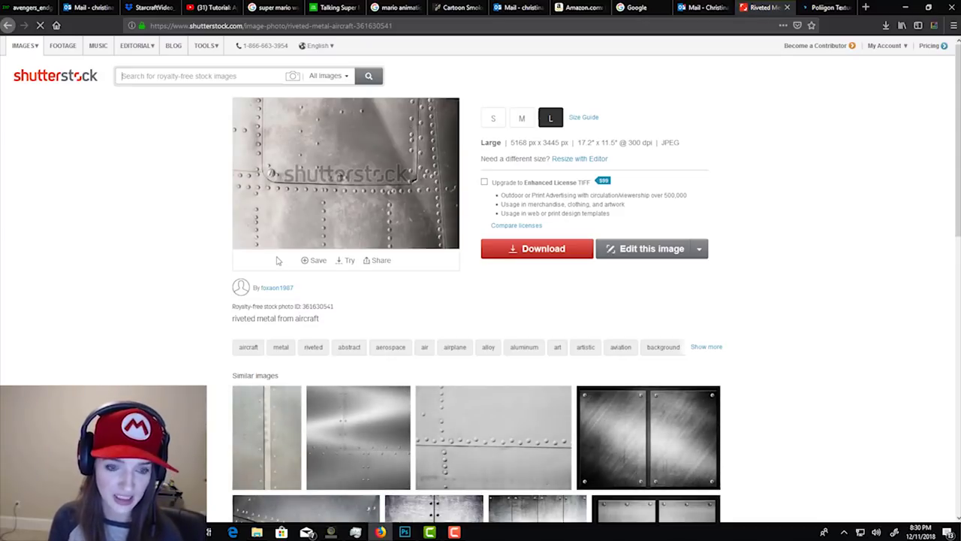
click(8, 25)
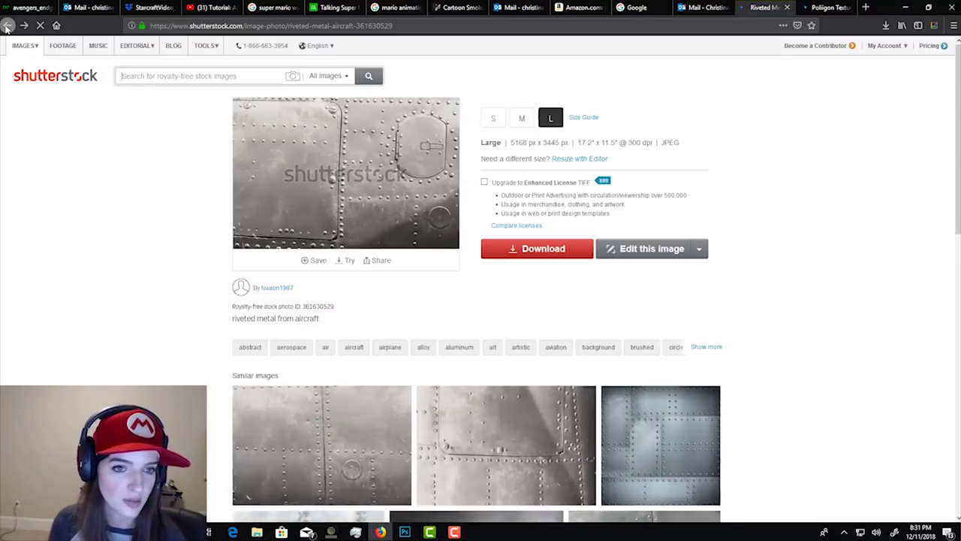
click(8, 25)
Browse the similar and same-artist images of the Metal texture photo, and return to the search results.
scroll(282, 230, down, 4)
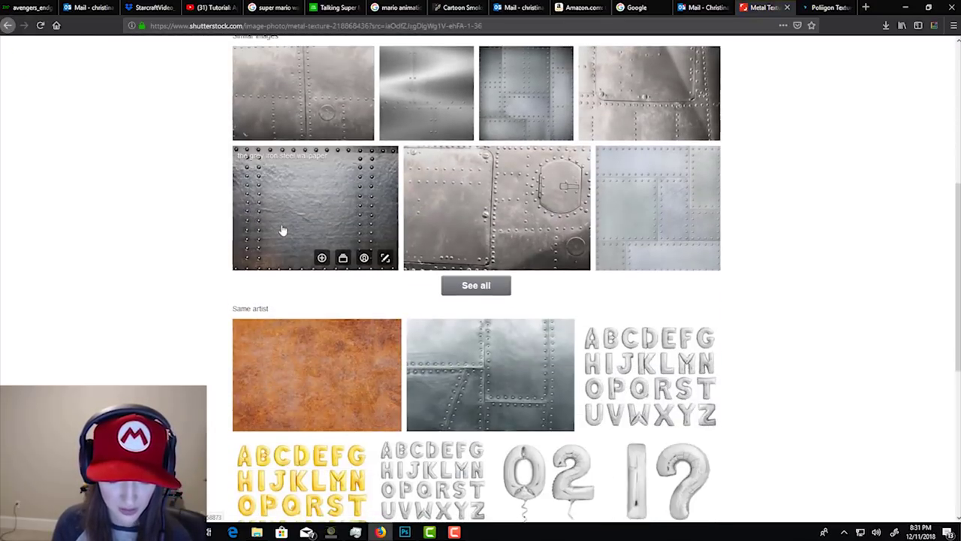
scroll(282, 230, down, 1)
scroll(282, 230, up, 3)
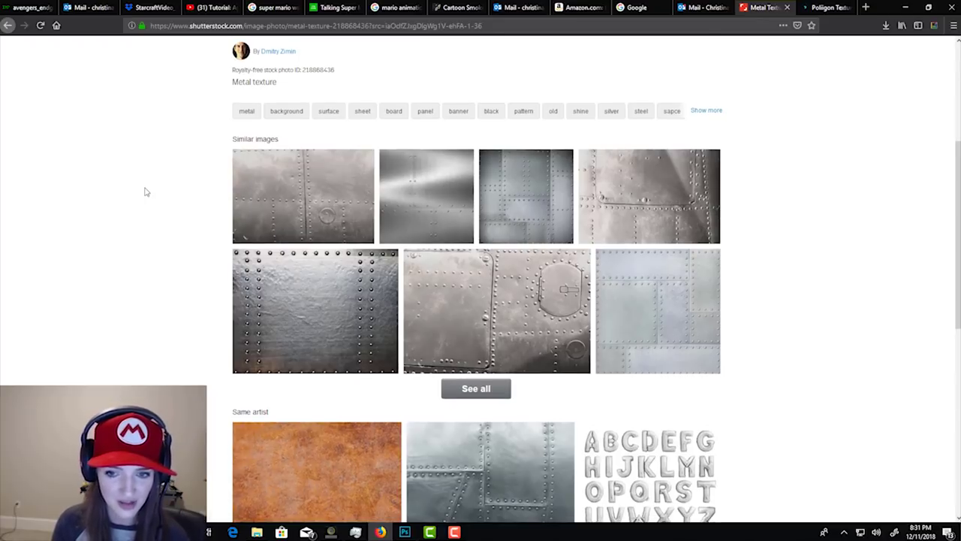
scroll(112, 173, up, 4)
click(7, 25)
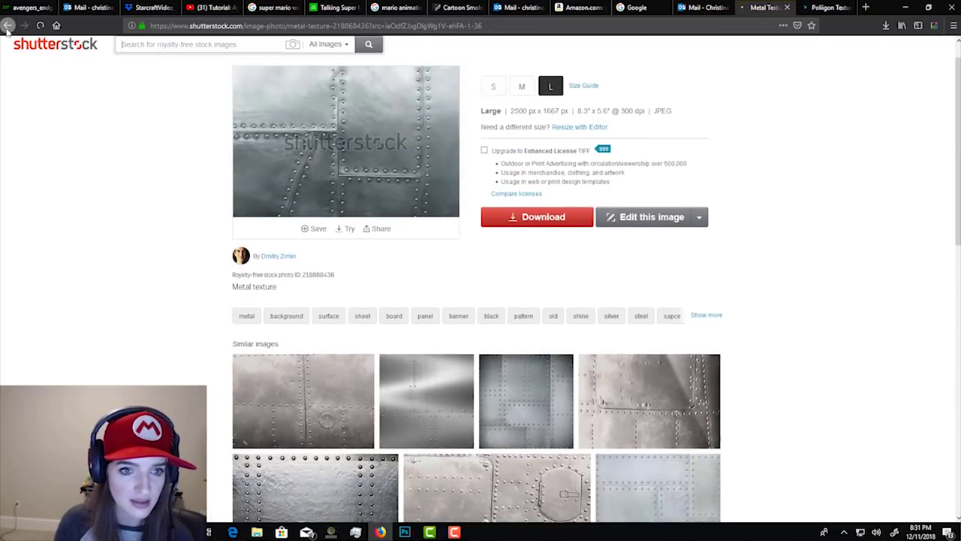
Browse the "metal plates with bolts" photo results and open the photo "texture of rusty metal with rivets".
scroll(278, 248, down, 6)
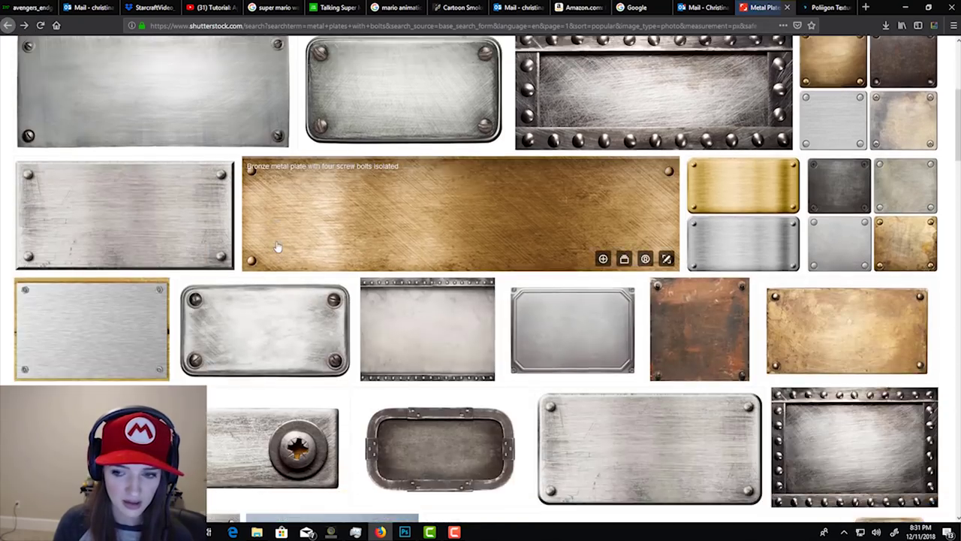
scroll(278, 248, down, 9)
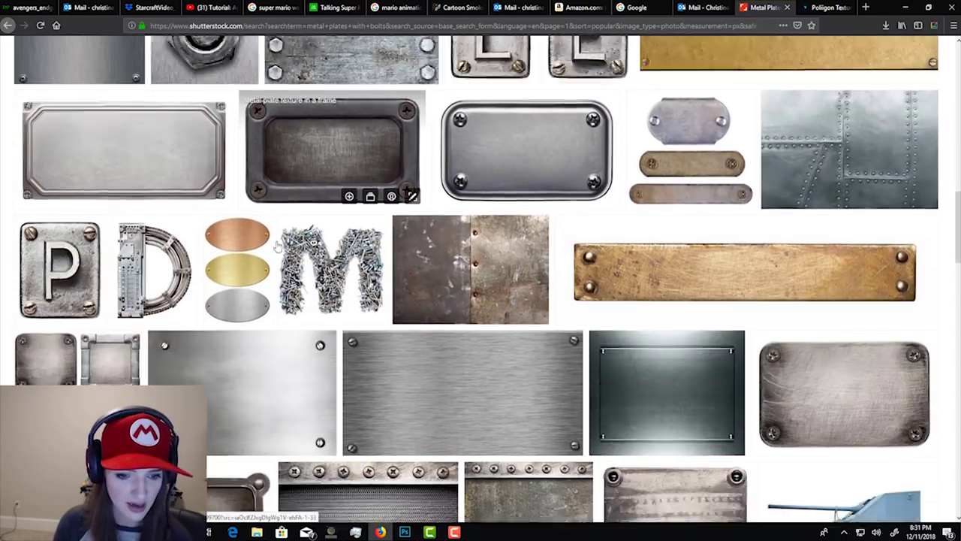
scroll(278, 248, down, 4)
scroll(278, 248, down, 4)
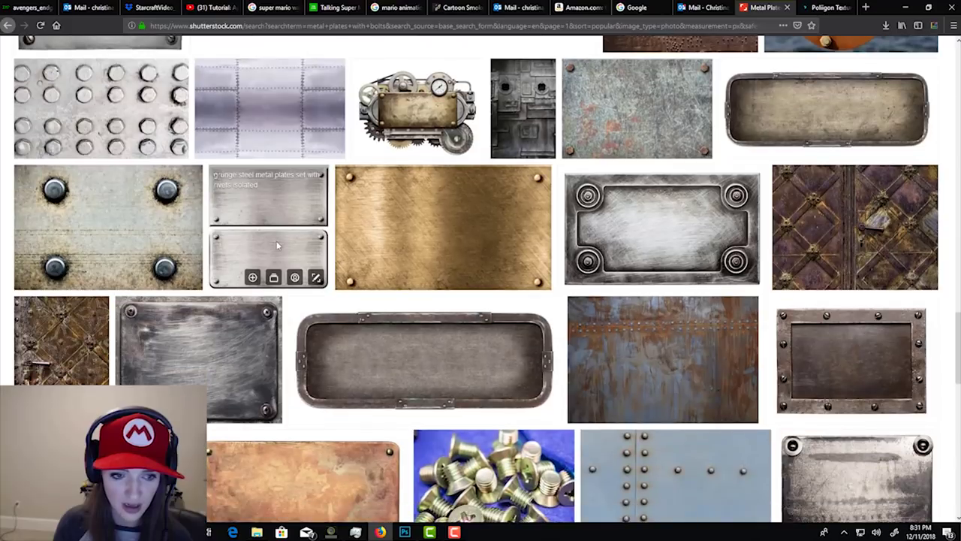
scroll(277, 248, down, 3)
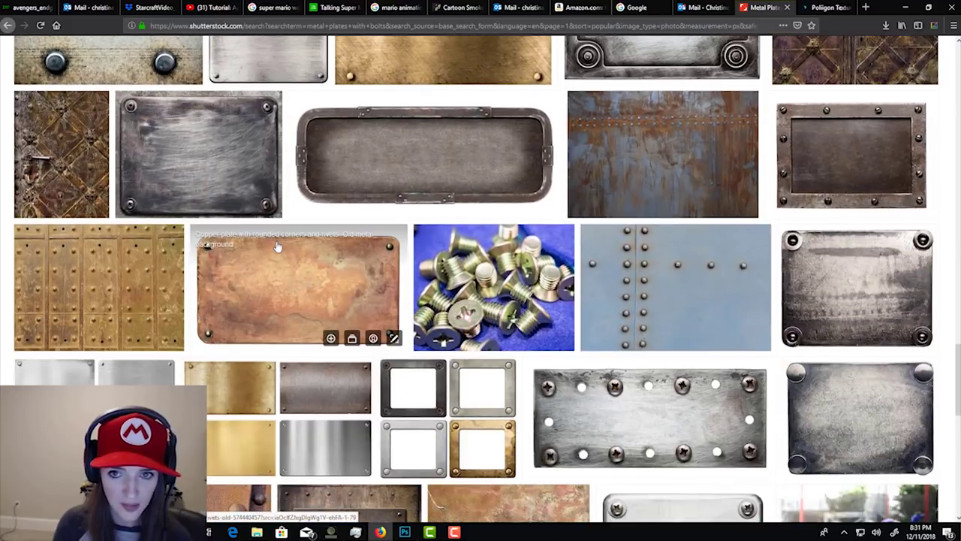
click(749, 157)
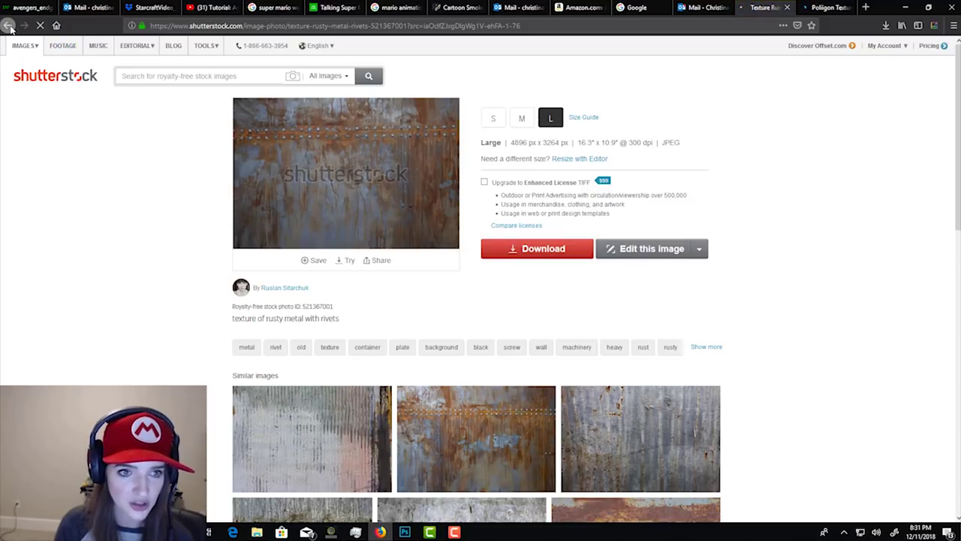
Go back to the "metal plates with bolts" results and run the search again limited to Photos.
click(9, 26)
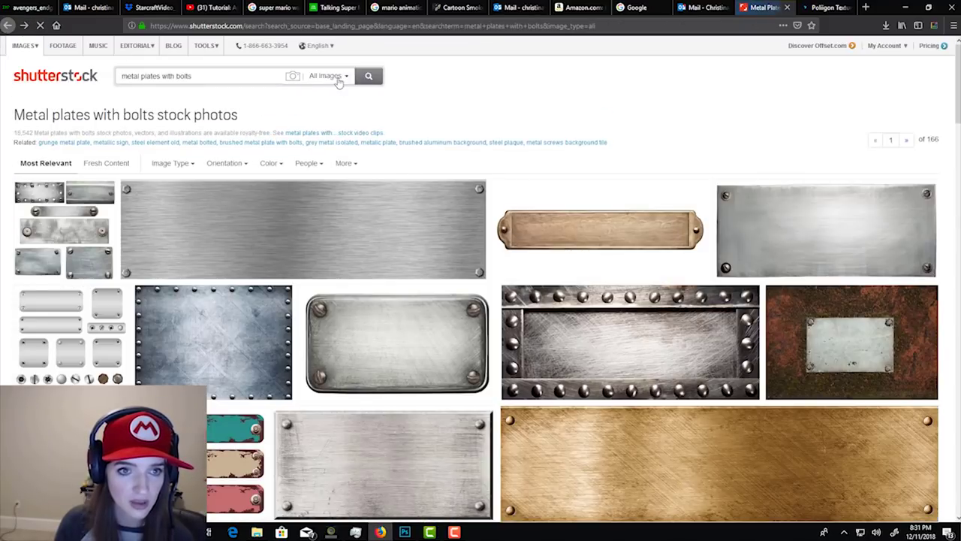
click(338, 78)
click(327, 105)
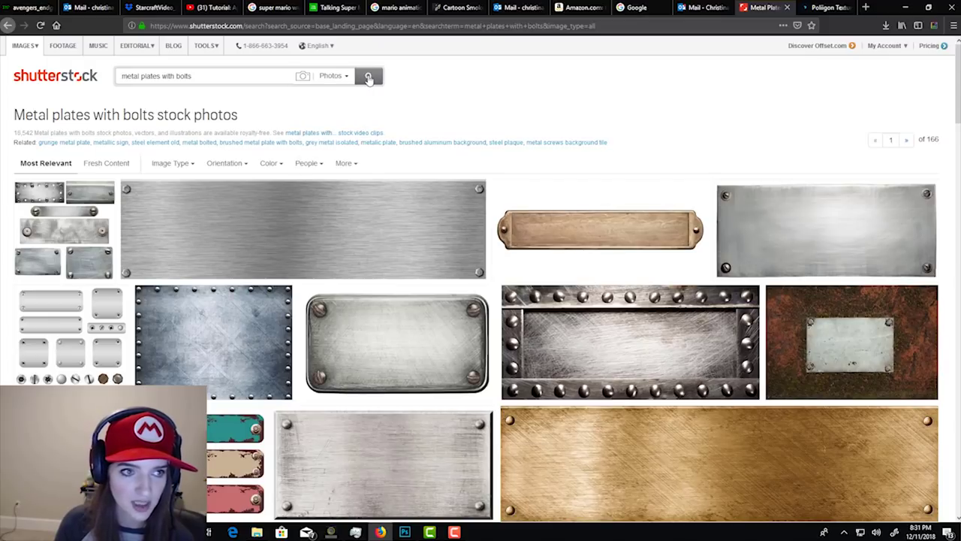
click(369, 78)
Browse the photo results, open the old grunge metal plate photo with an aluminum surface, and inspect its enlarged preview.
scroll(381, 225, down, 8)
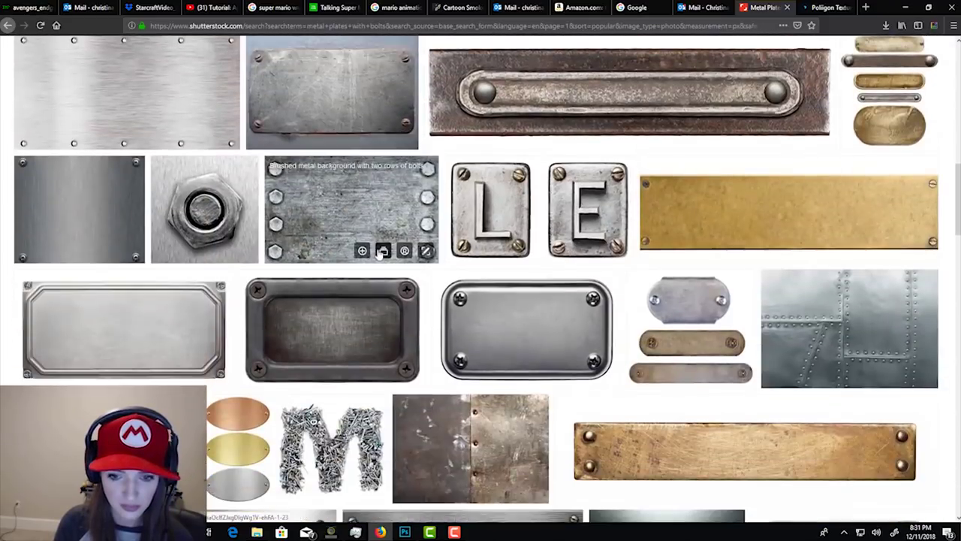
scroll(380, 253, down, 10)
scroll(379, 255, down, 4)
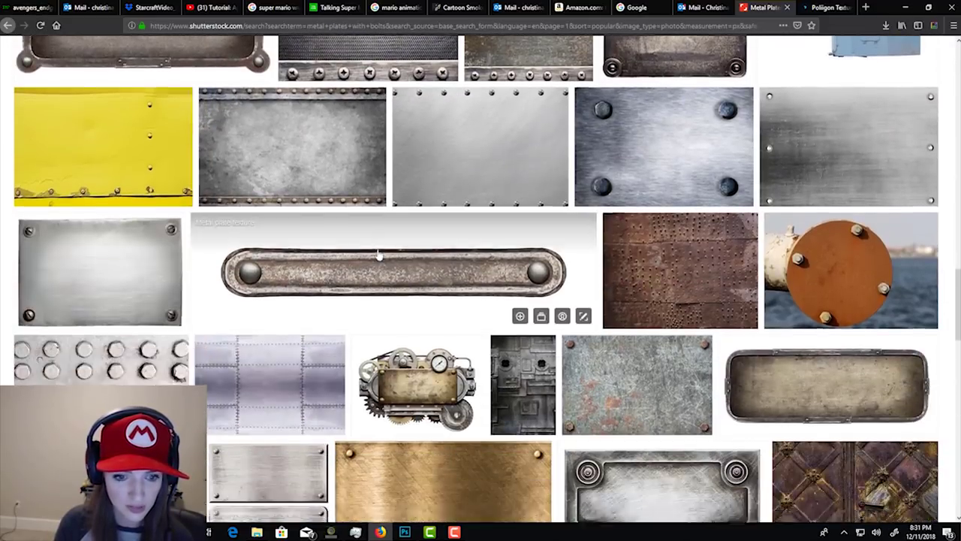
click(299, 245)
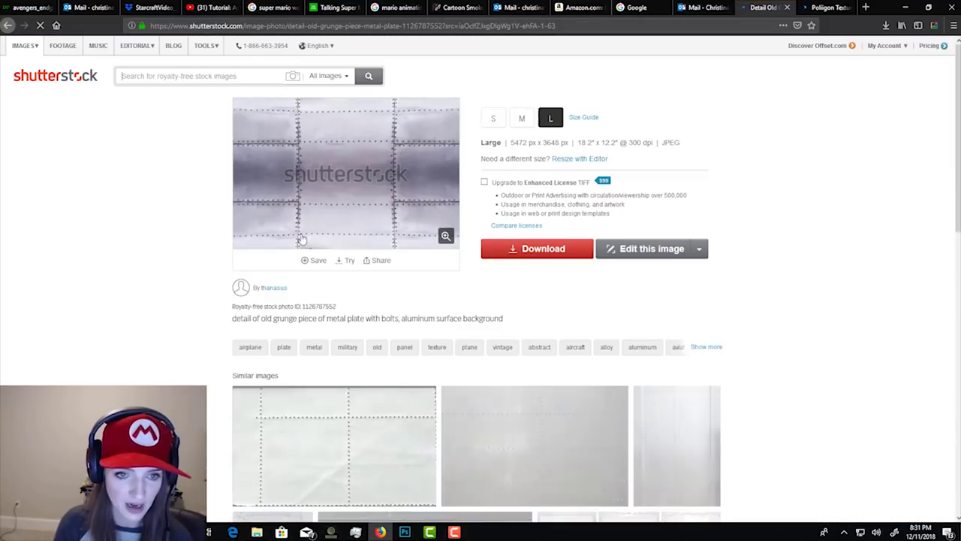
click(446, 238)
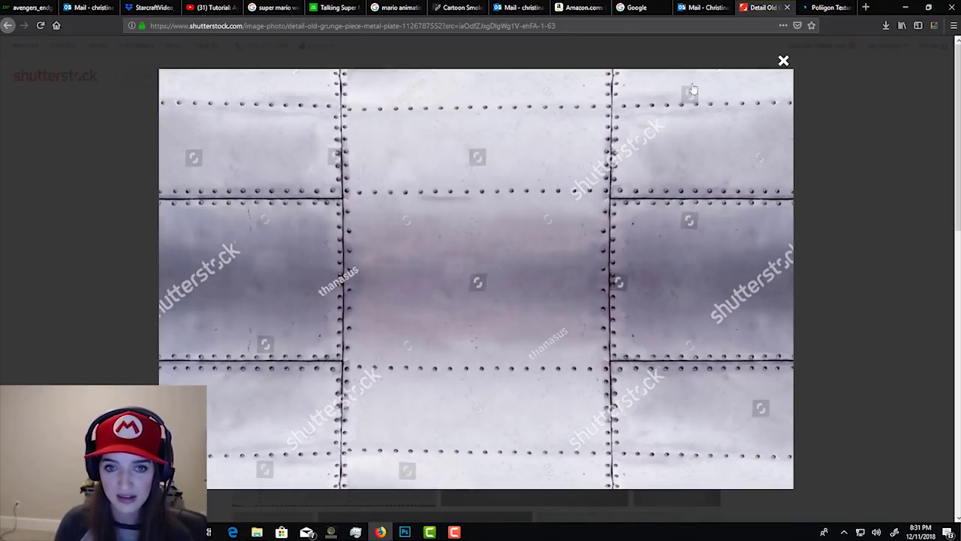
click(826, 202)
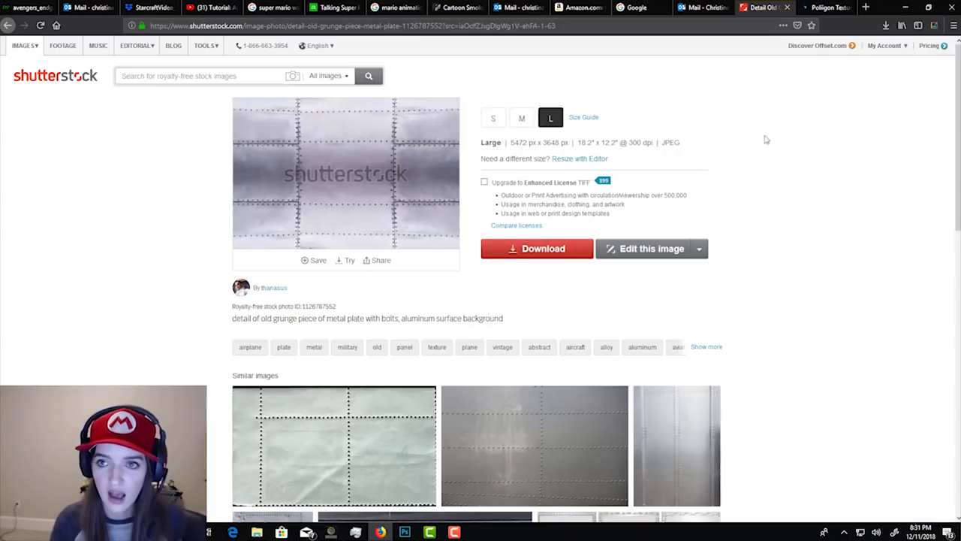
Switch to the Poliigon page, load Google Images in its place, and search for "metal texture with bolts".
click(822, 7)
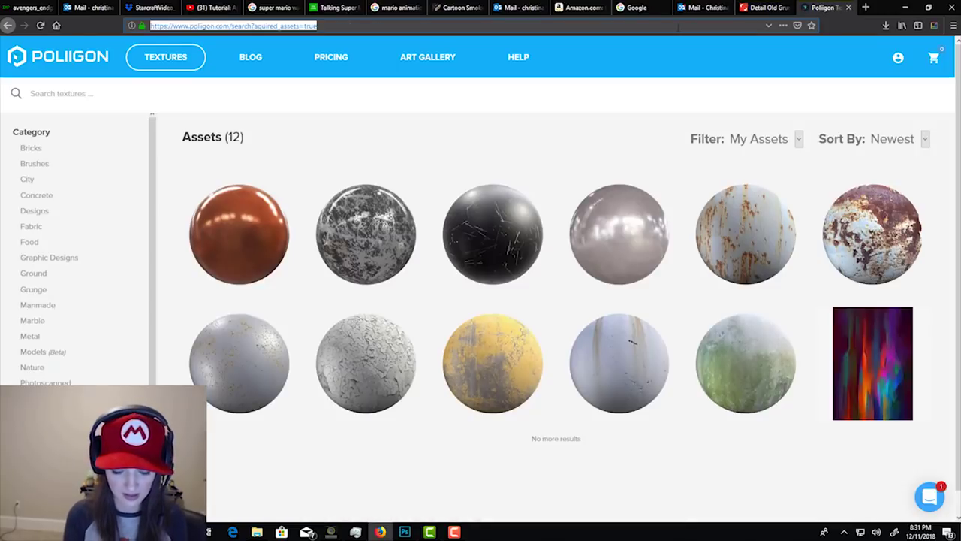
text(google.com/)
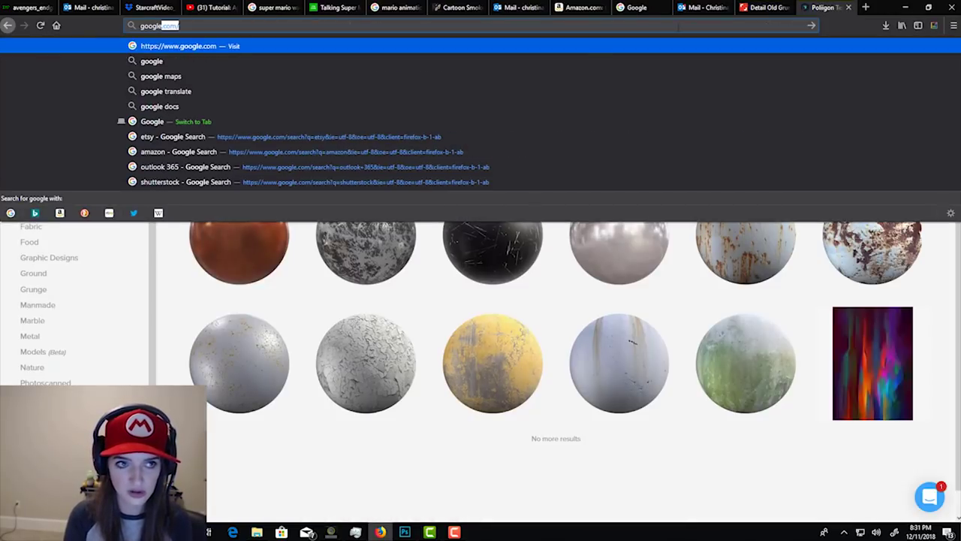
key(Return)
click(857, 62)
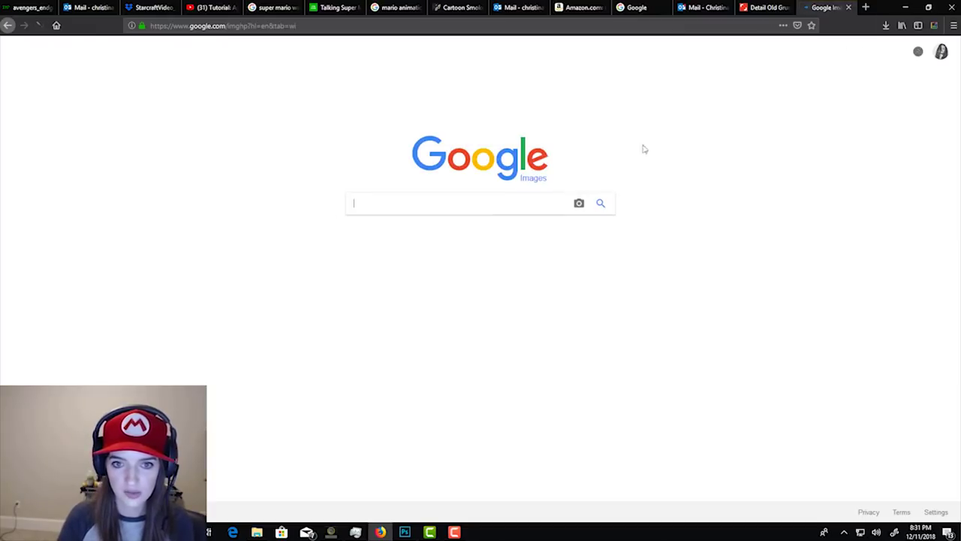
text(m)
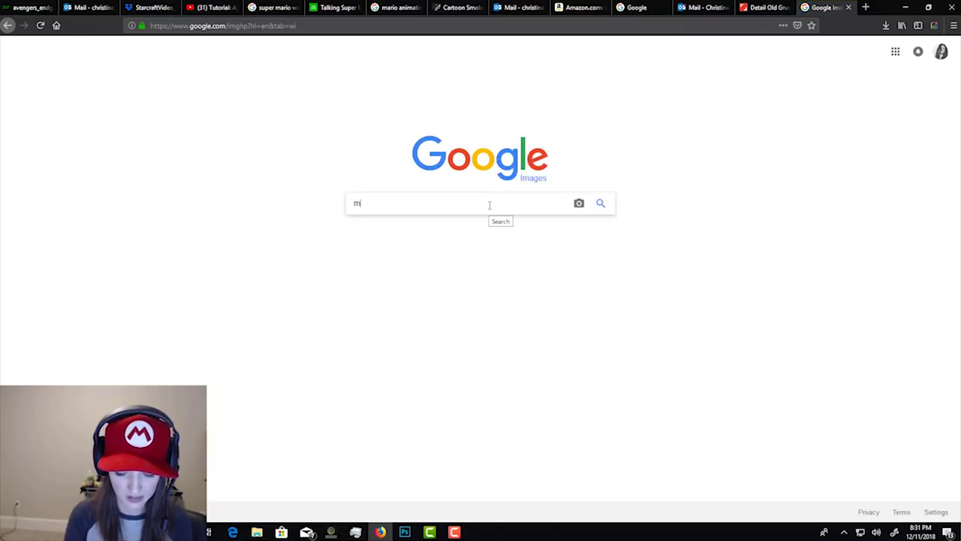
text(etal te)
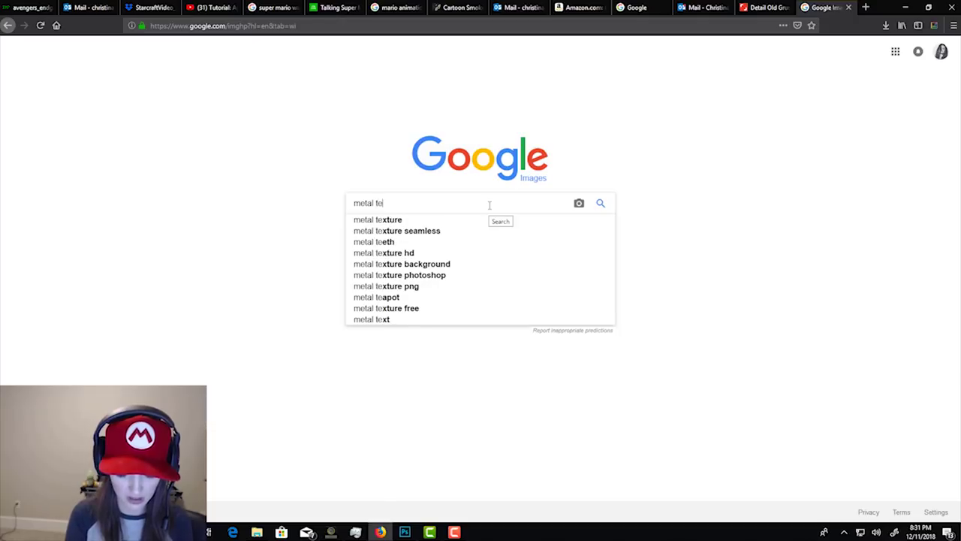
text(xture with )
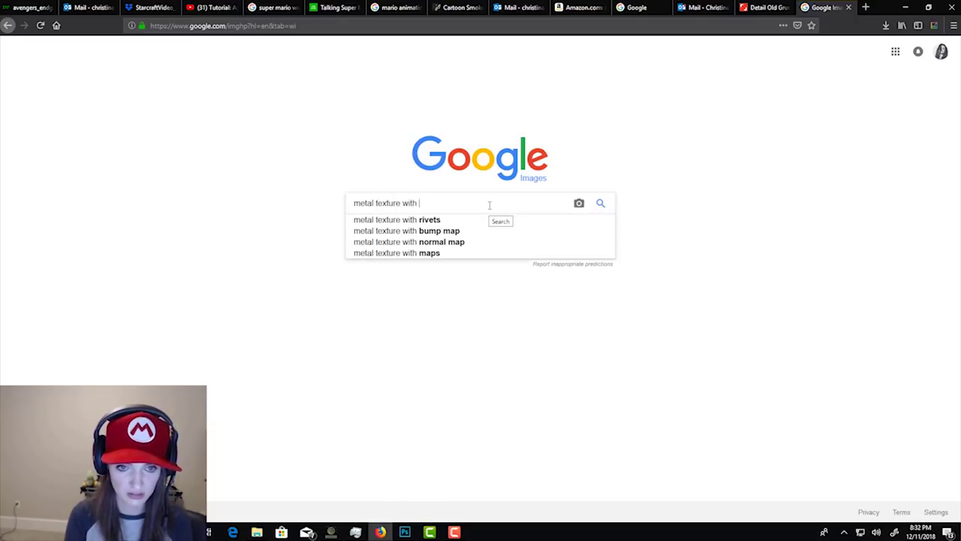
text(bolts)
key(Return)
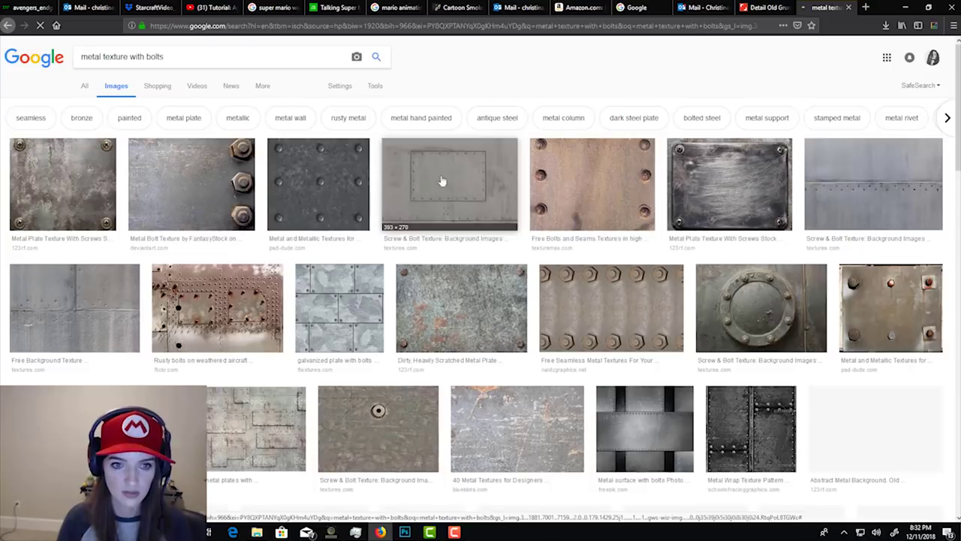
Limit the "metal texture with bolts" image results to pictures larger than 10 MP.
click(375, 86)
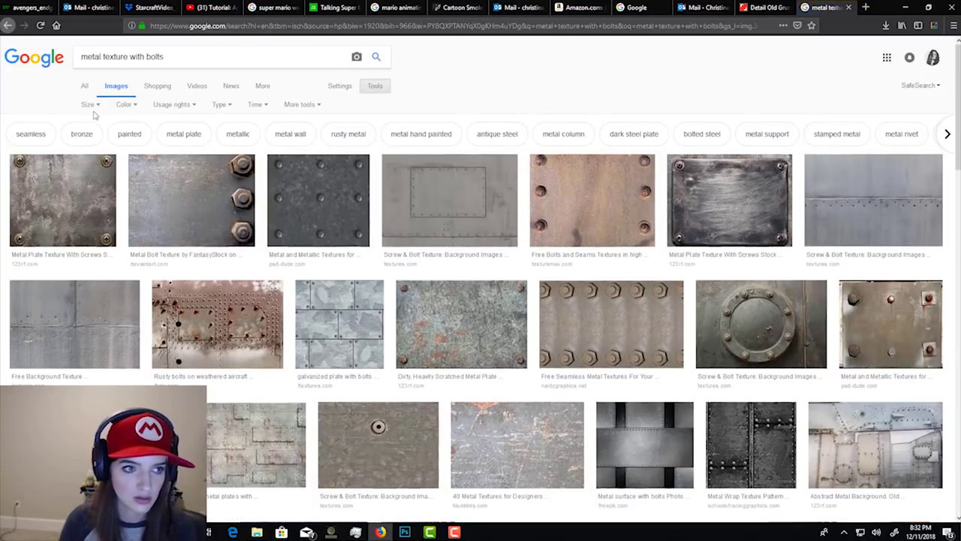
click(89, 105)
mouse_move(113, 179)
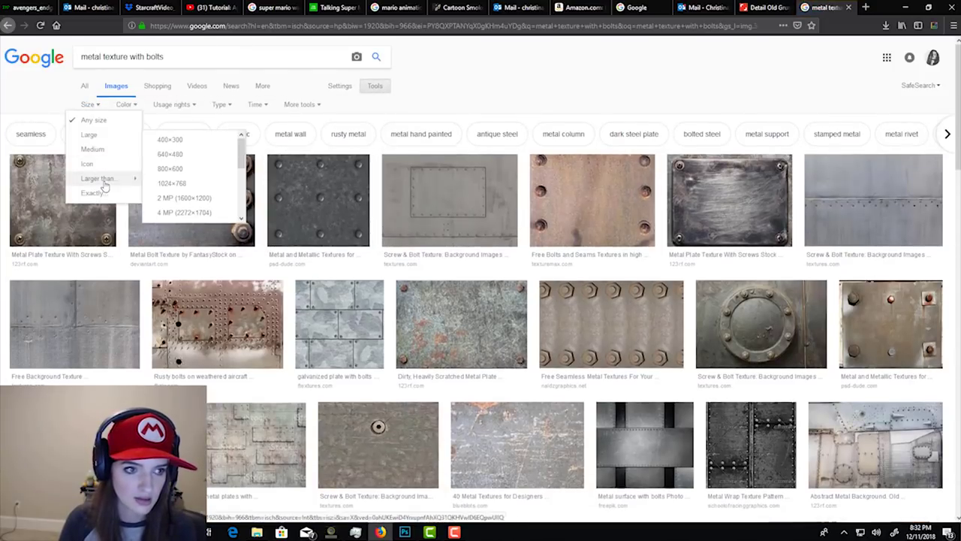
scroll(179, 210, down, 1)
click(177, 213)
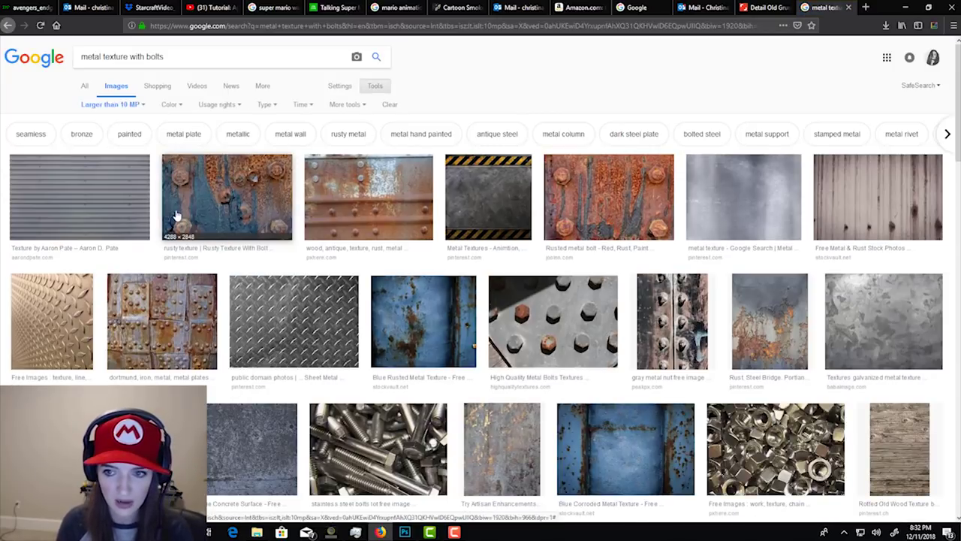
Browse the large metal texture results and preview the cracked grey "Index of /free" texture, closing its preview again.
scroll(177, 217, down, 1)
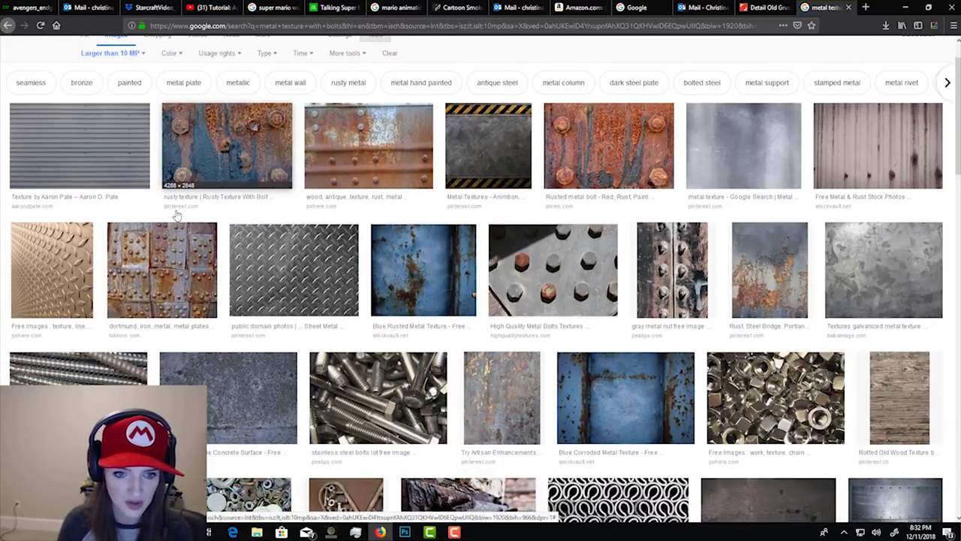
scroll(176, 216, down, 2)
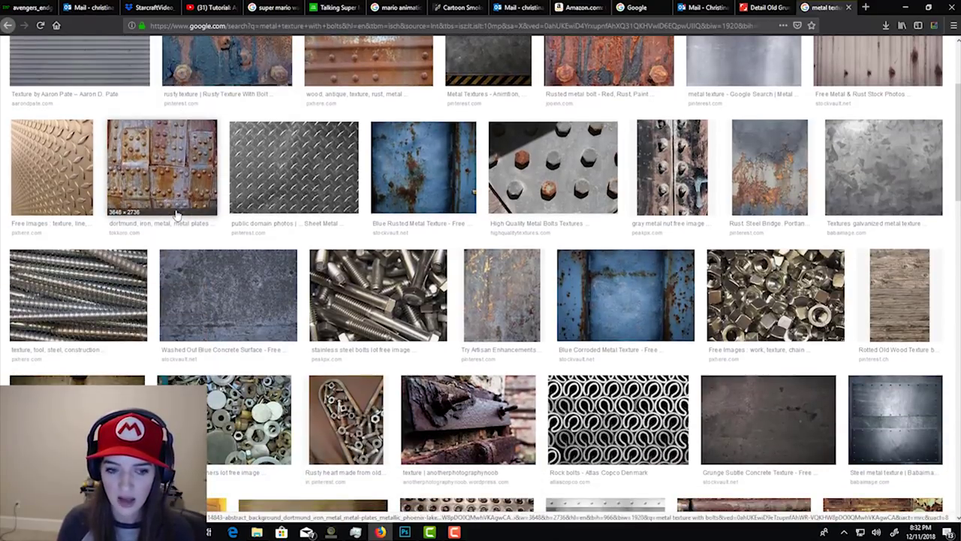
scroll(177, 216, down, 9)
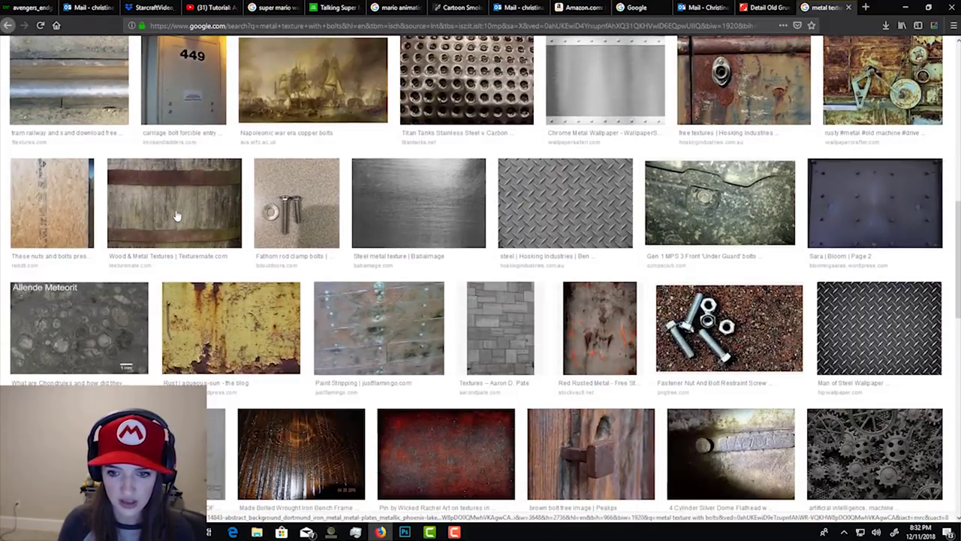
scroll(177, 217, down, 2)
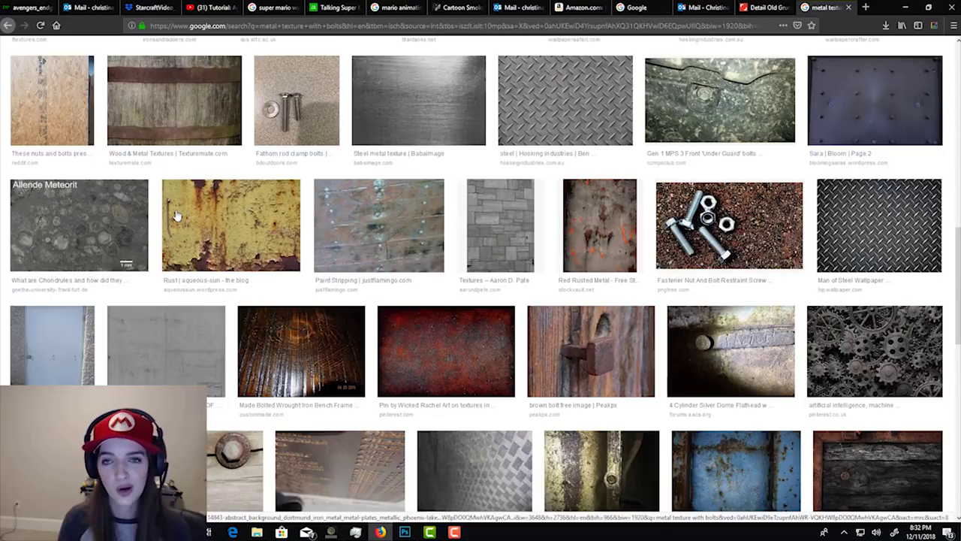
scroll(169, 231, down, 4)
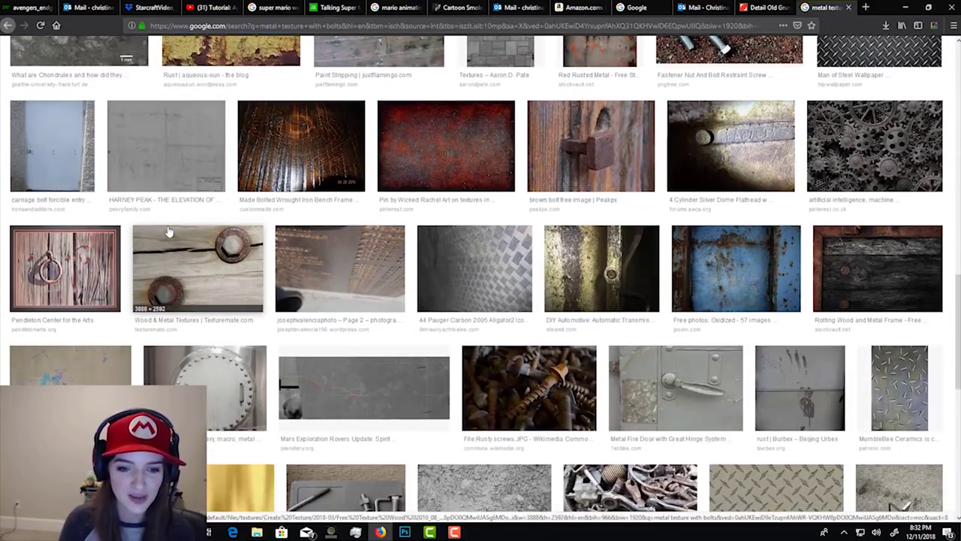
scroll(169, 231, down, 4)
scroll(169, 232, down, 2)
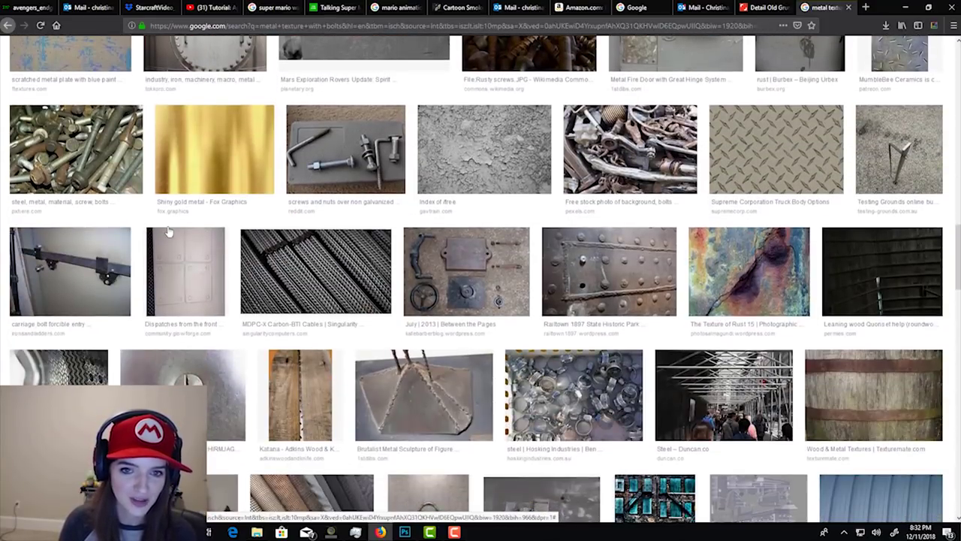
click(484, 152)
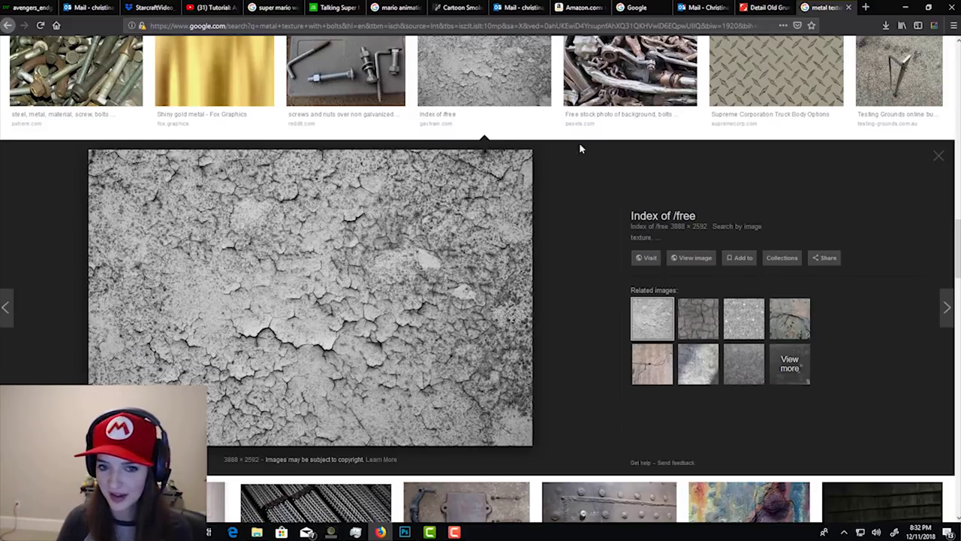
click(940, 160)
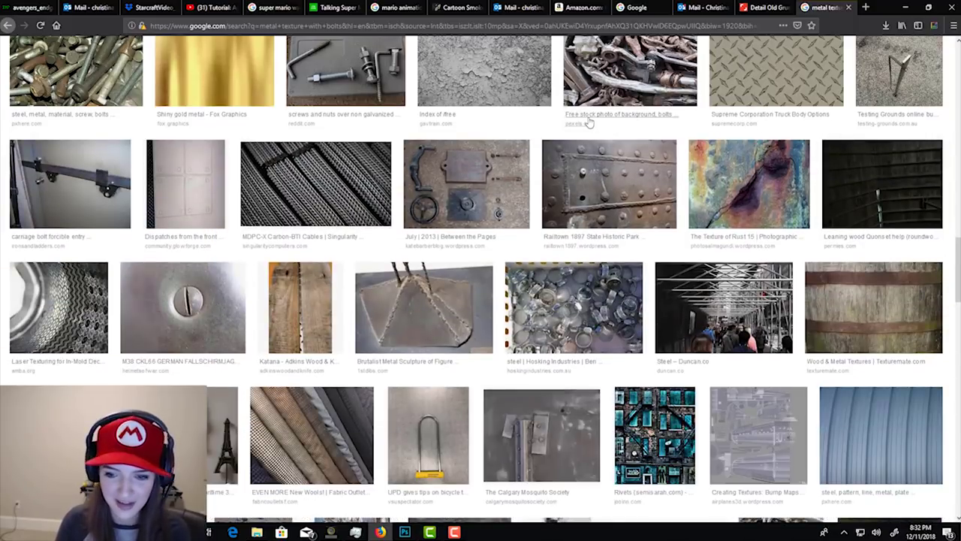
Look through the remaining large metal texture results for riveted or bolted plates and return to the start of the results.
scroll(609, 122, down, 2)
scroll(591, 122, down, 10)
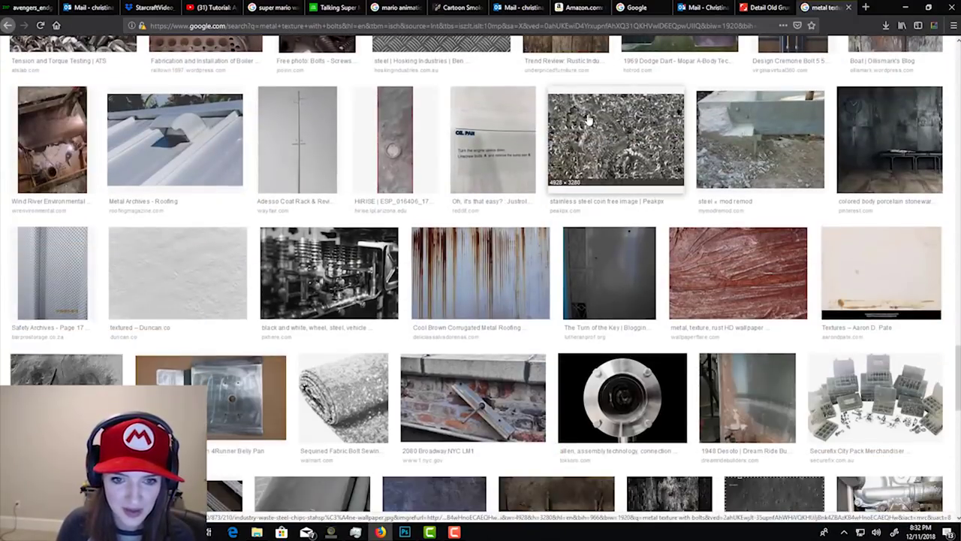
scroll(590, 120, down, 5)
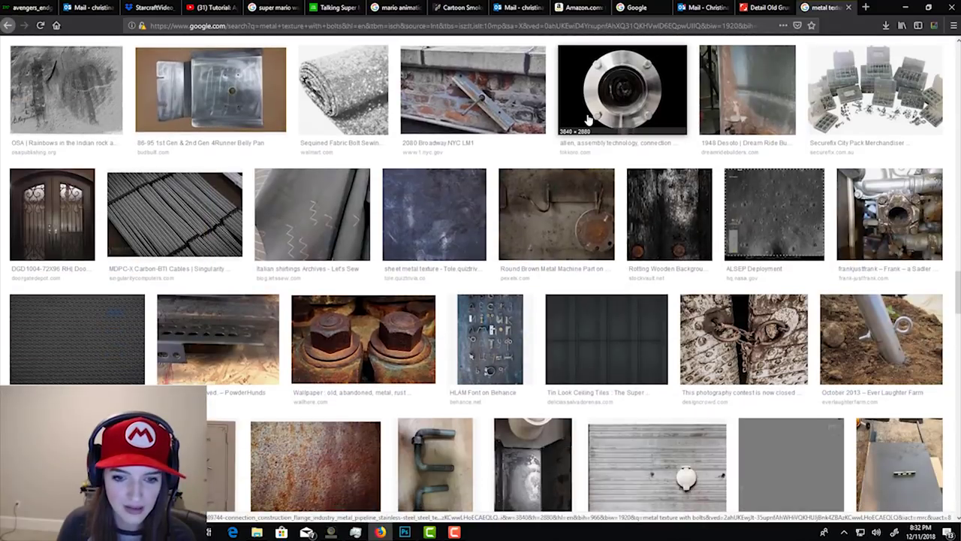
scroll(589, 120, down, 3)
scroll(588, 120, down, 4)
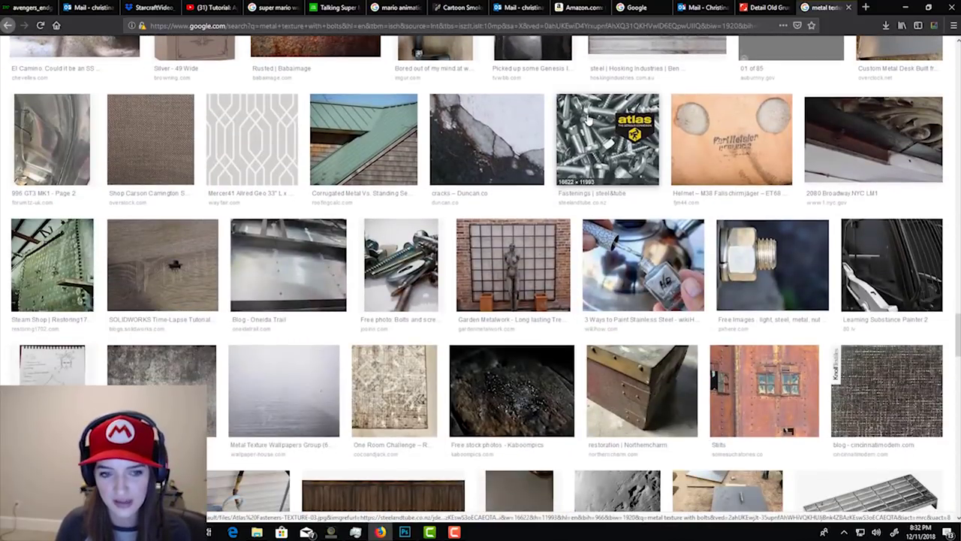
scroll(588, 120, down, 1)
scroll(589, 120, down, 4)
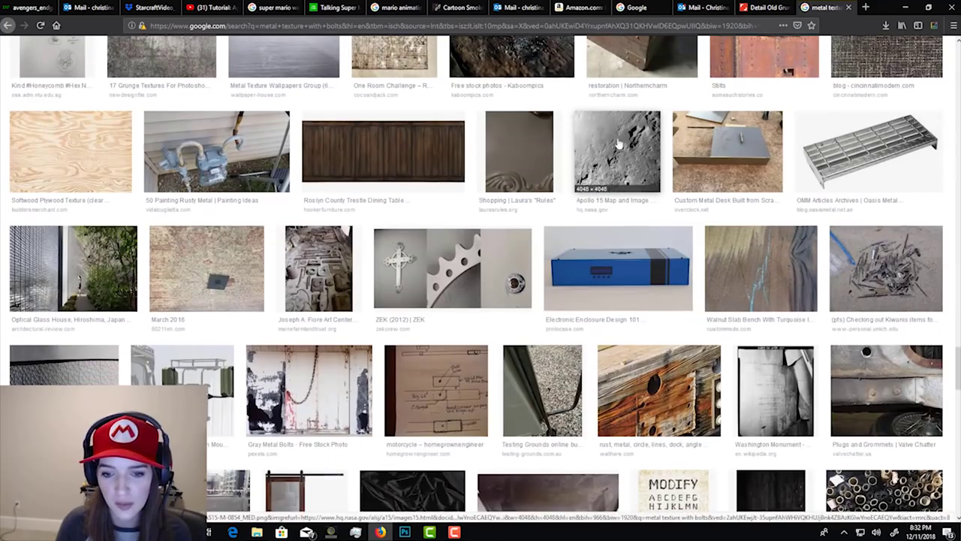
scroll(958, 147, down, 15)
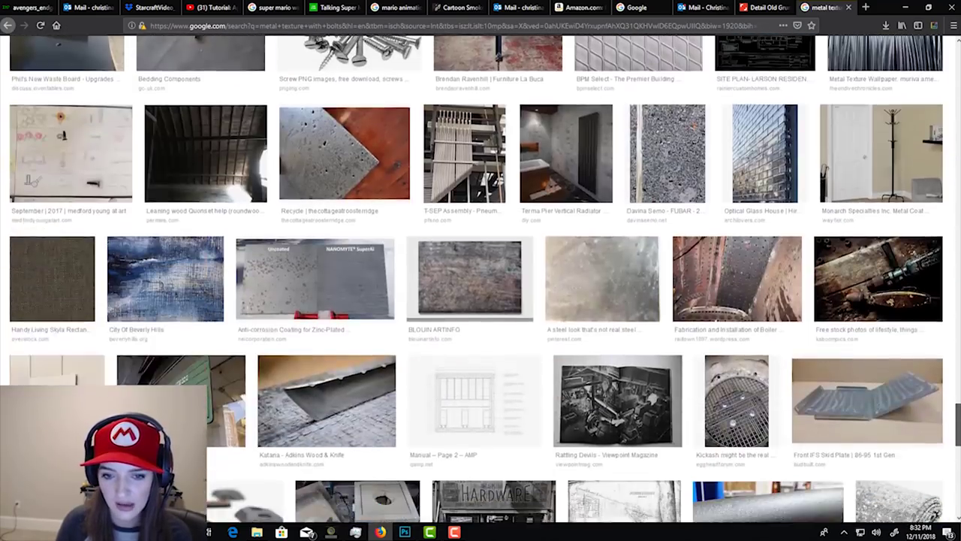
scroll(480, 278, down, 15)
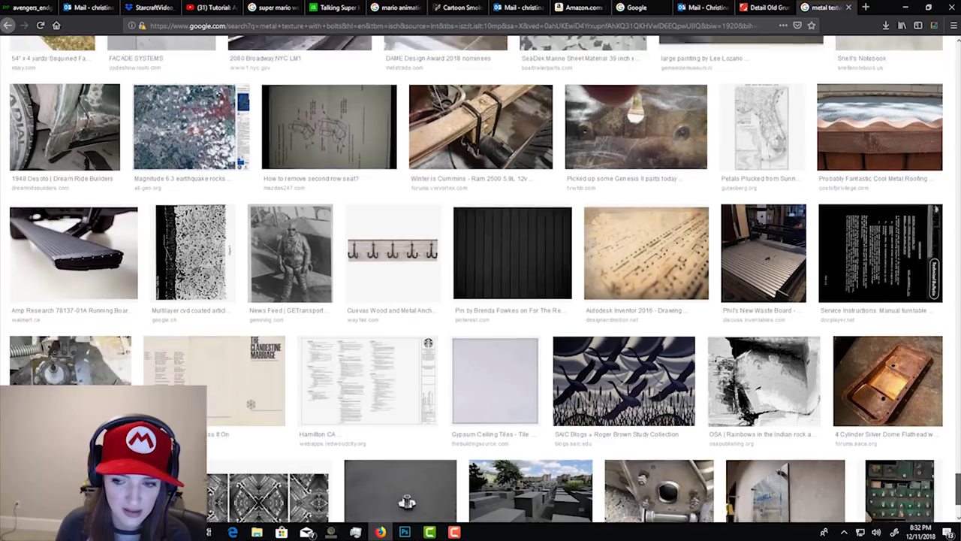
drag(958, 489, 918, 45)
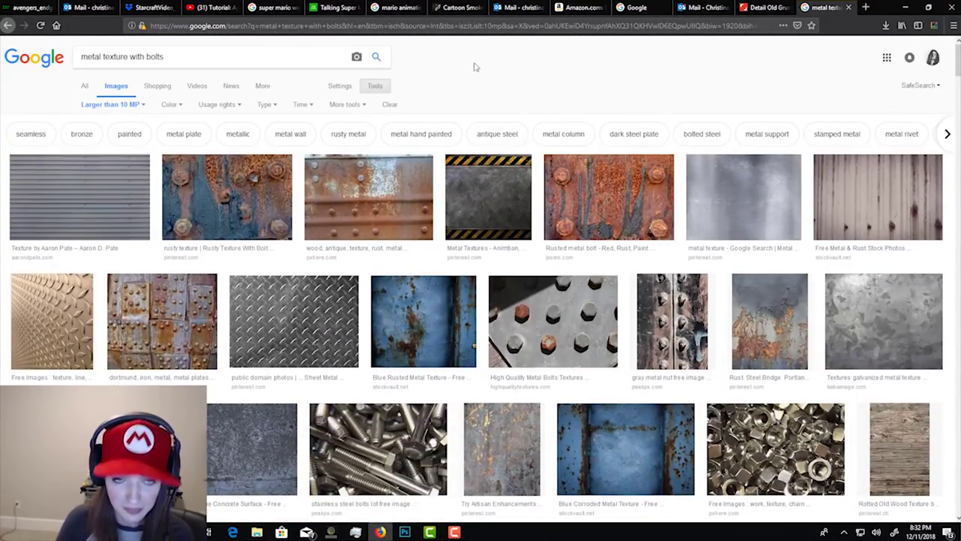
Switch to the Shutterstock page of the old grunge metal plate photo, check its enlarged preview, and redownload the Large JPEG.
click(766, 7)
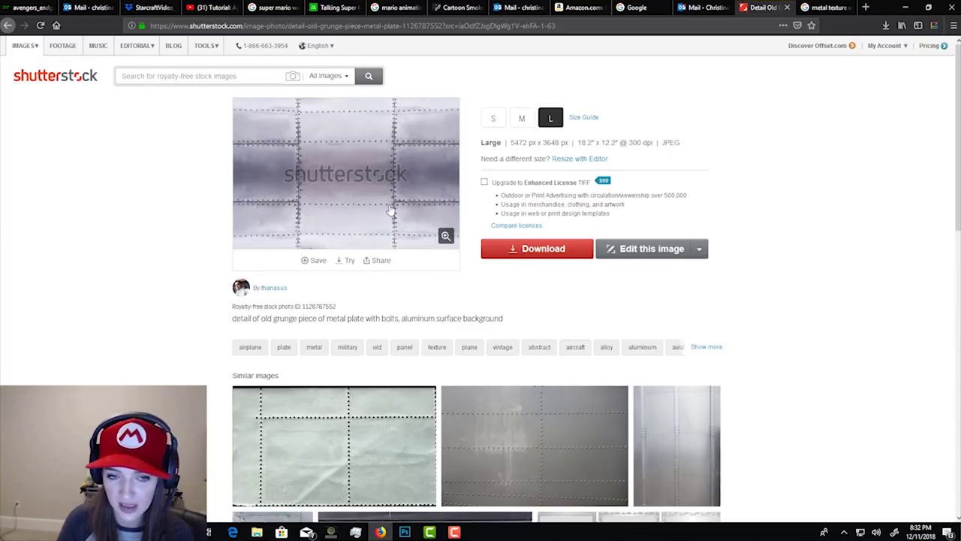
click(444, 238)
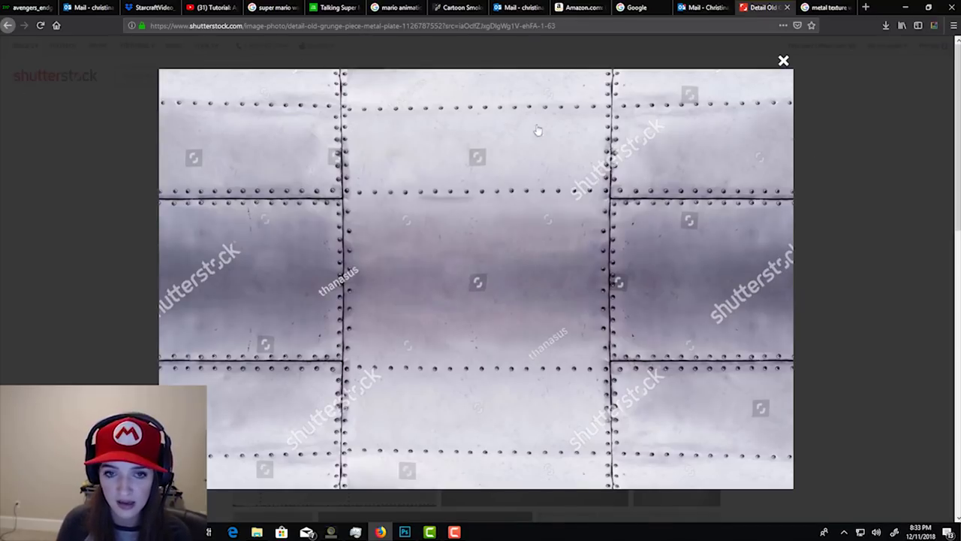
click(782, 59)
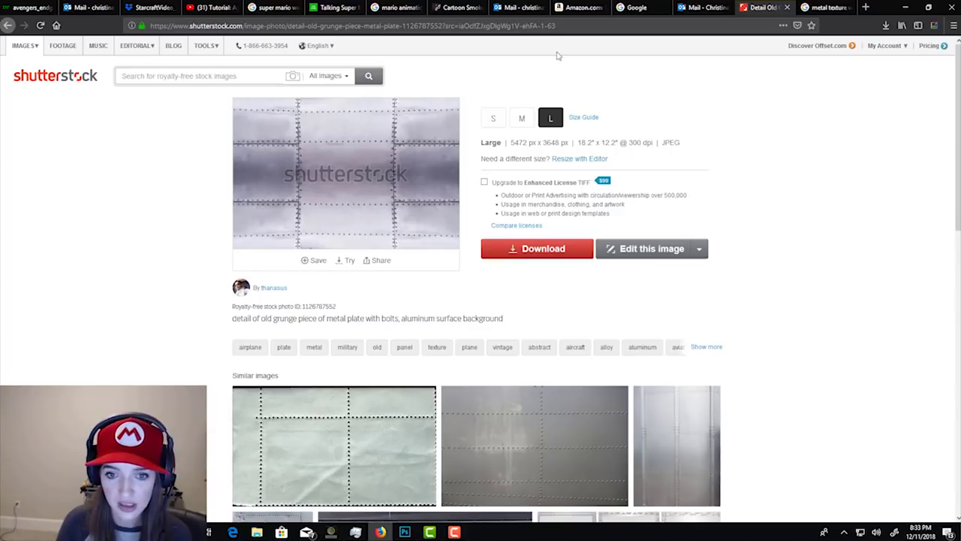
click(545, 250)
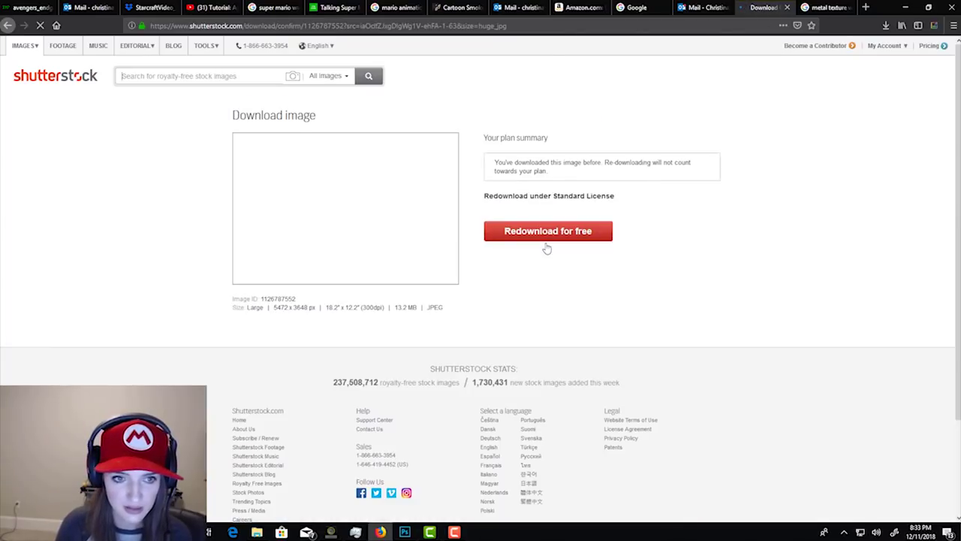
click(542, 229)
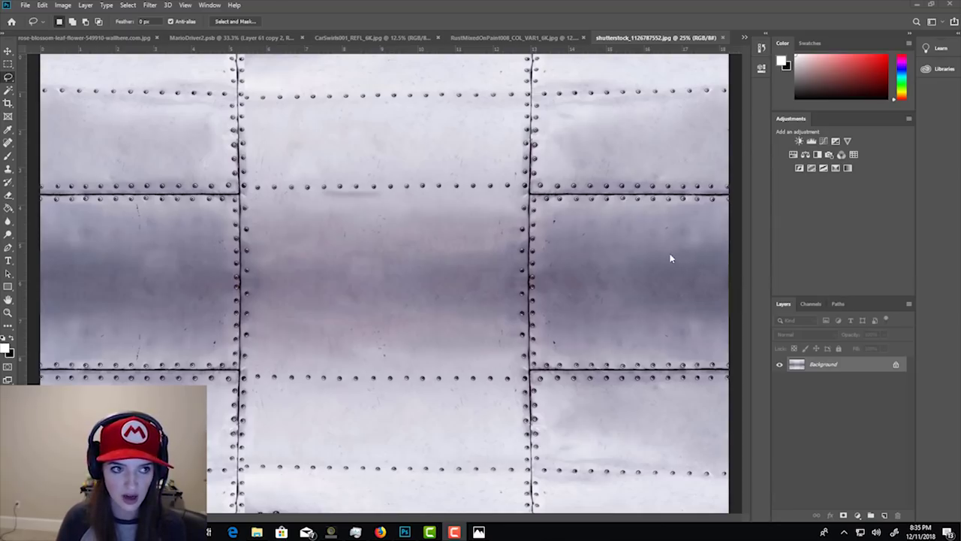
Copy the entire riveted metal plate photo in Photoshop and paste it into MarioDriver2.psb above the rust texture layer.
key(ctrl+a)
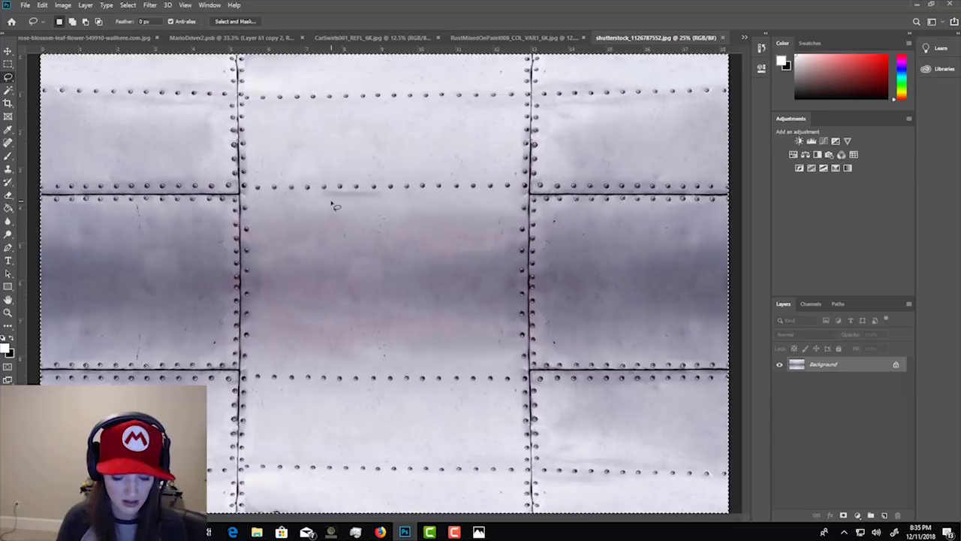
click(90, 37)
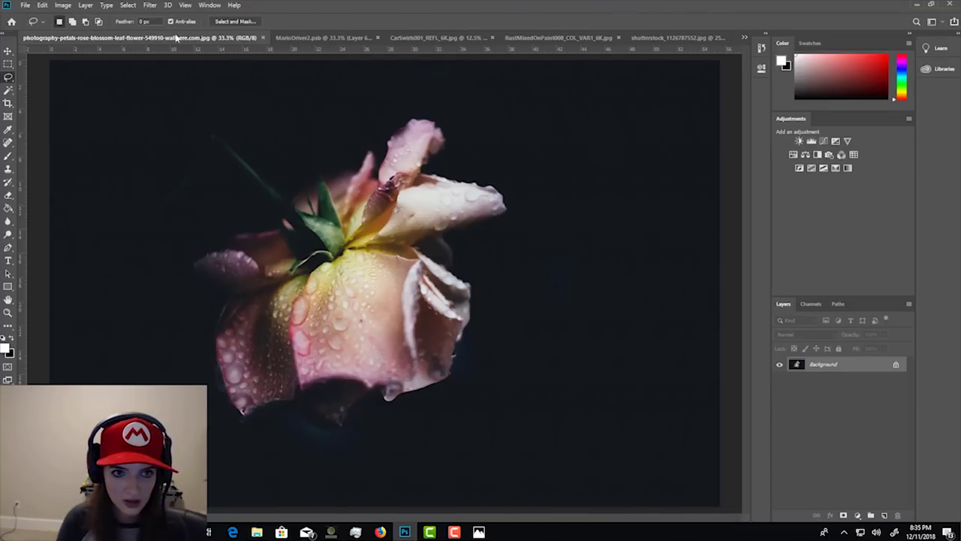
click(283, 39)
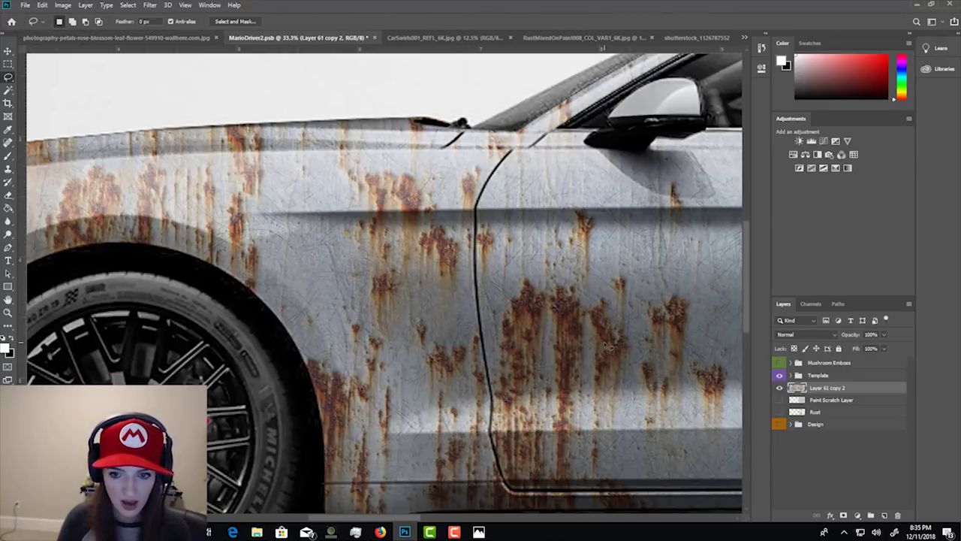
drag(608, 344, 351, 303)
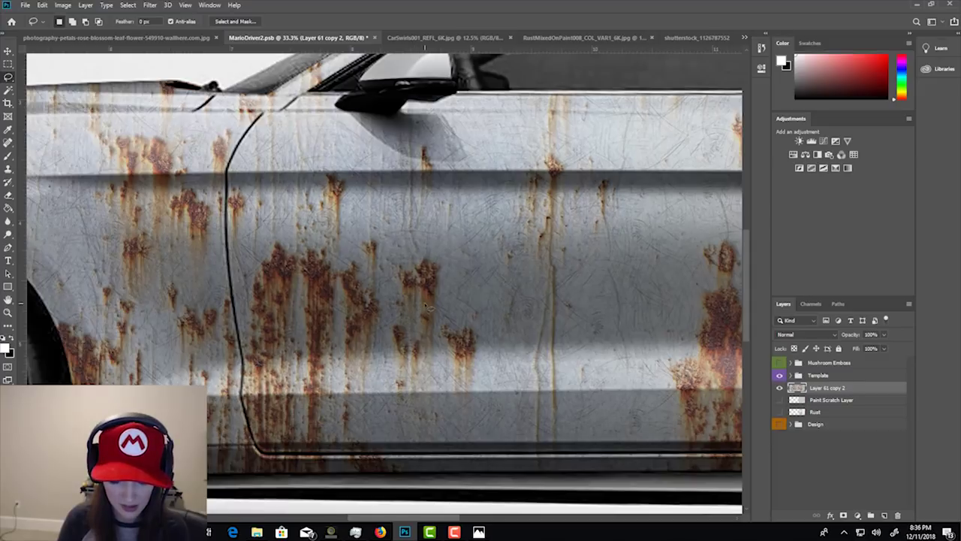
key(ctrl+v)
scroll(426, 307, down, 1)
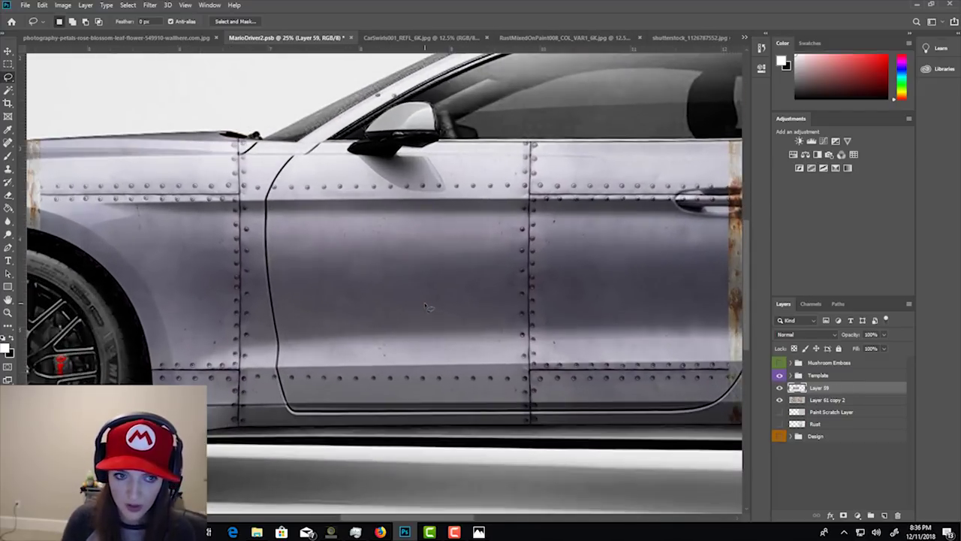
Move the pasted riveted plate layer toward the rear of the car so it covers the whole door.
drag(427, 306, 285, 263)
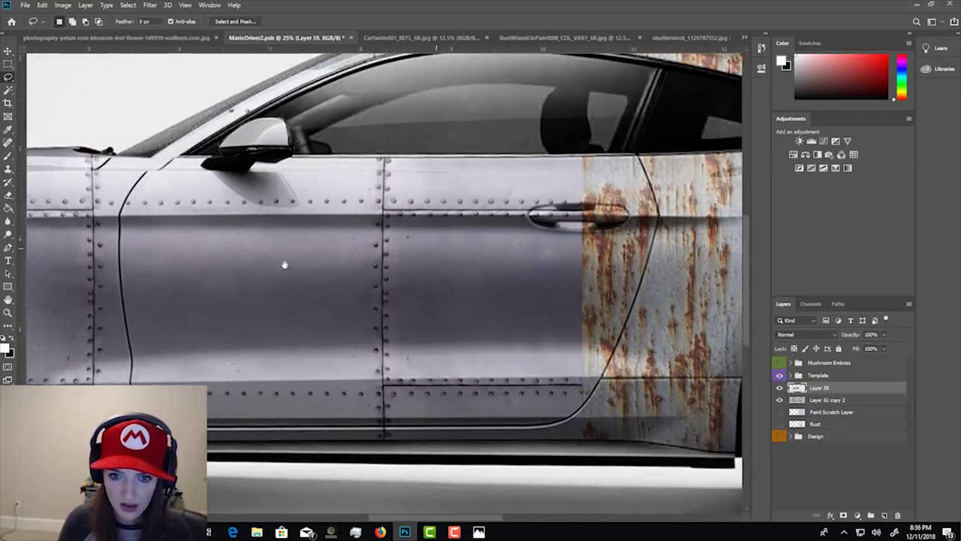
key(v)
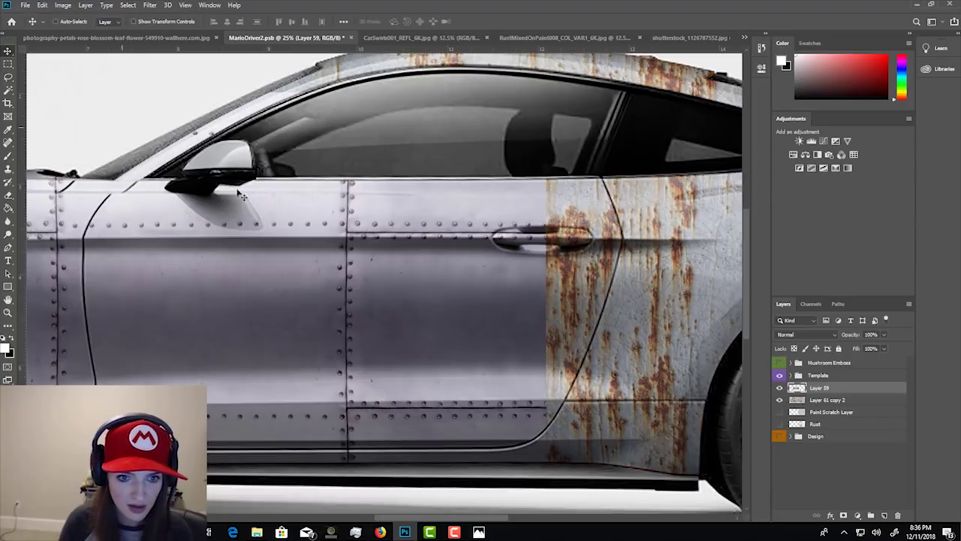
drag(494, 303, 621, 297)
drag(594, 374, 624, 369)
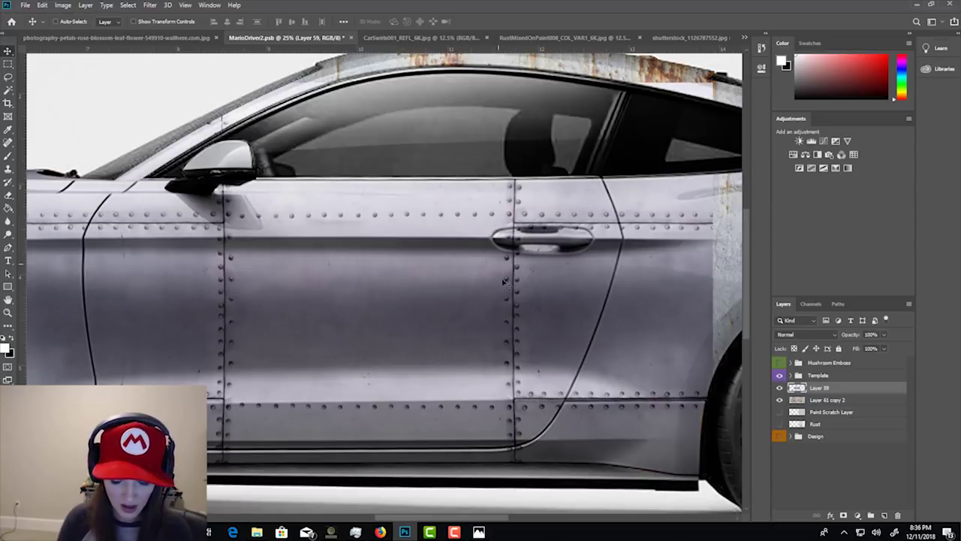
Scale the riveted plate layer proportionally to about 82% so it fits over the door, and duplicate the layer.
key(ctrl+t)
key(ctrl+minus)
key(ctrl+minus)
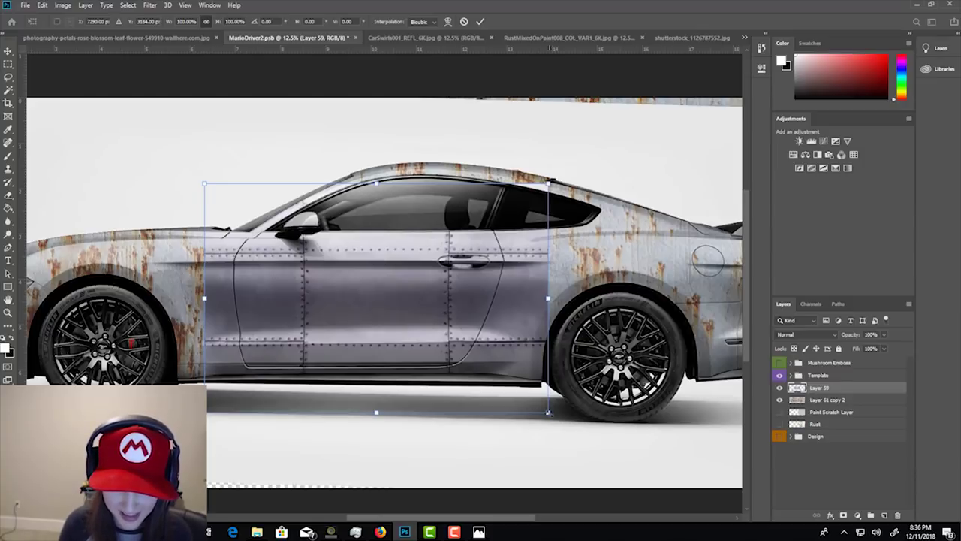
drag(548, 413, 523, 370)
drag(205, 182, 232, 199)
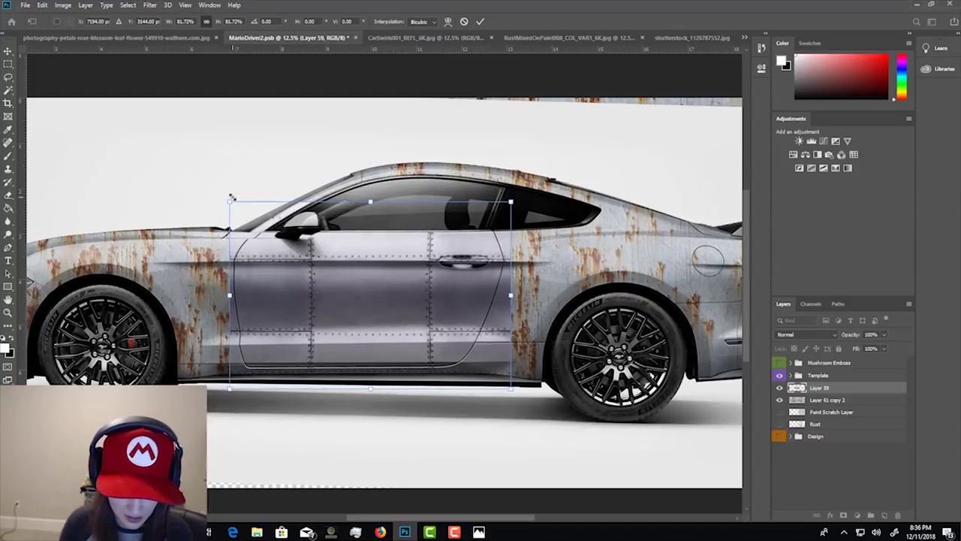
key(Return)
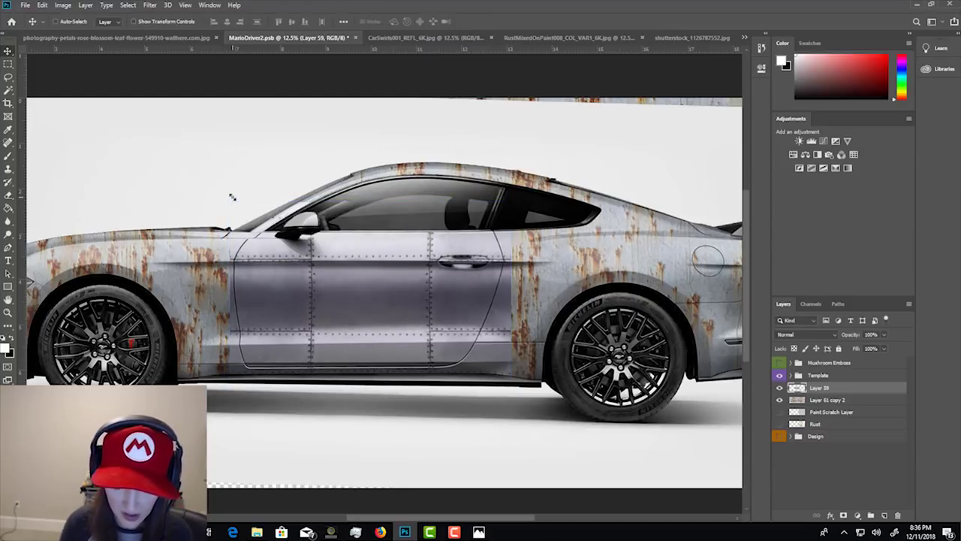
drag(855, 405, 884, 516)
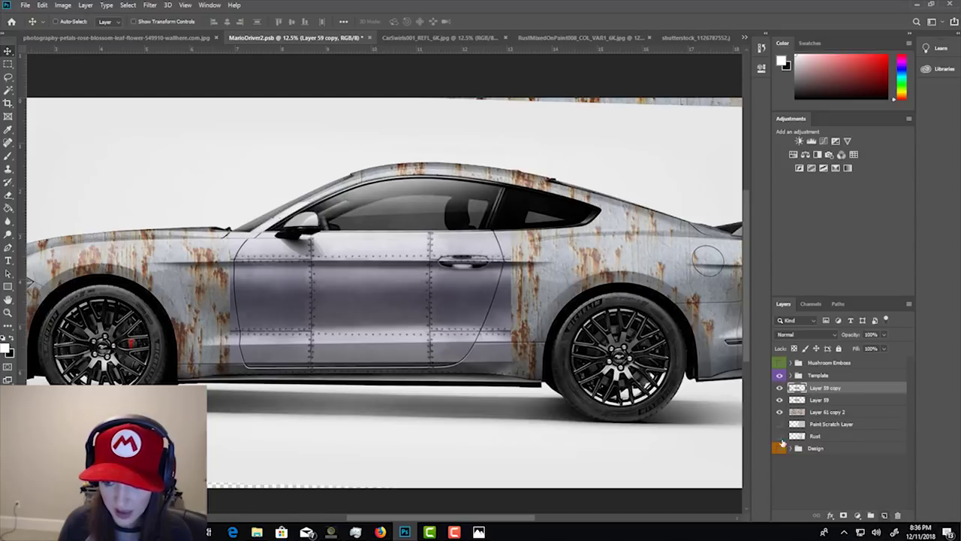
Move the duplicated riveted plate layer forward over the front fender and butt its edge against the original plate, closing the gap.
drag(342, 244, 63, 243)
key(ctrl+minus)
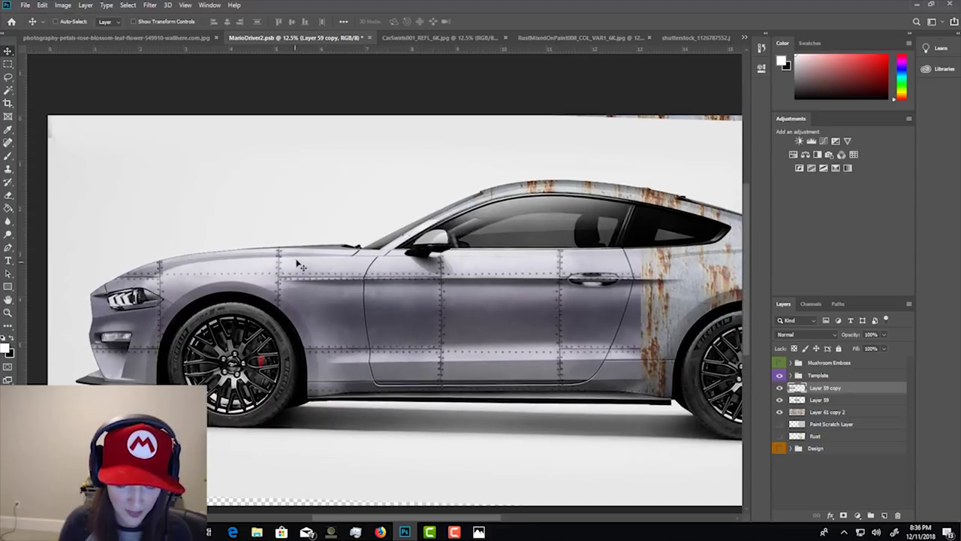
key(ctrl)
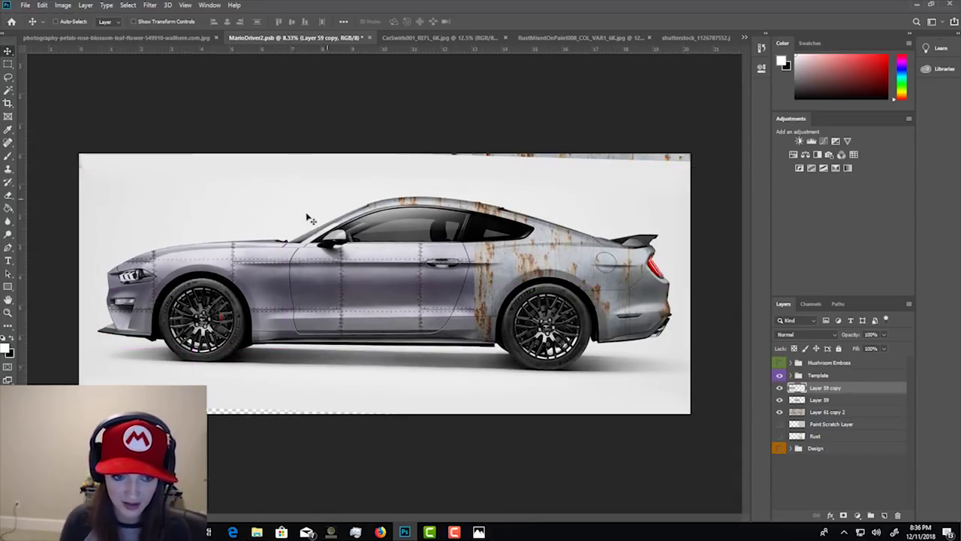
key(ctrl+plus)
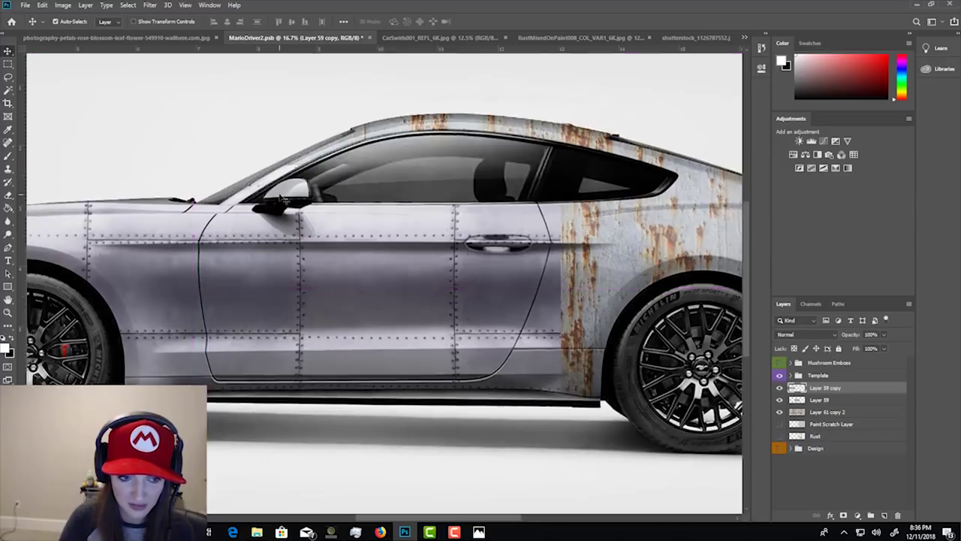
key(ctrl+minus)
drag(277, 200, 353, 215)
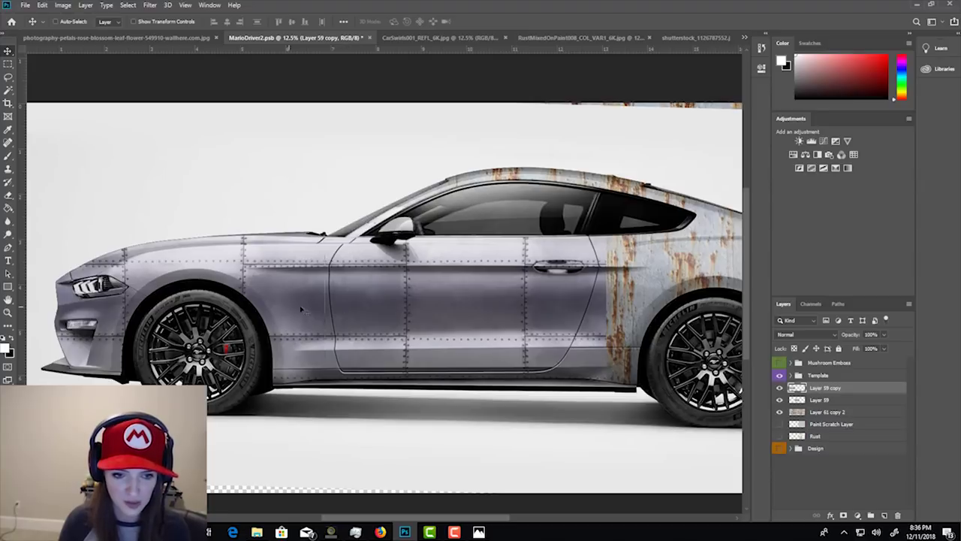
scroll(317, 294, up, 5)
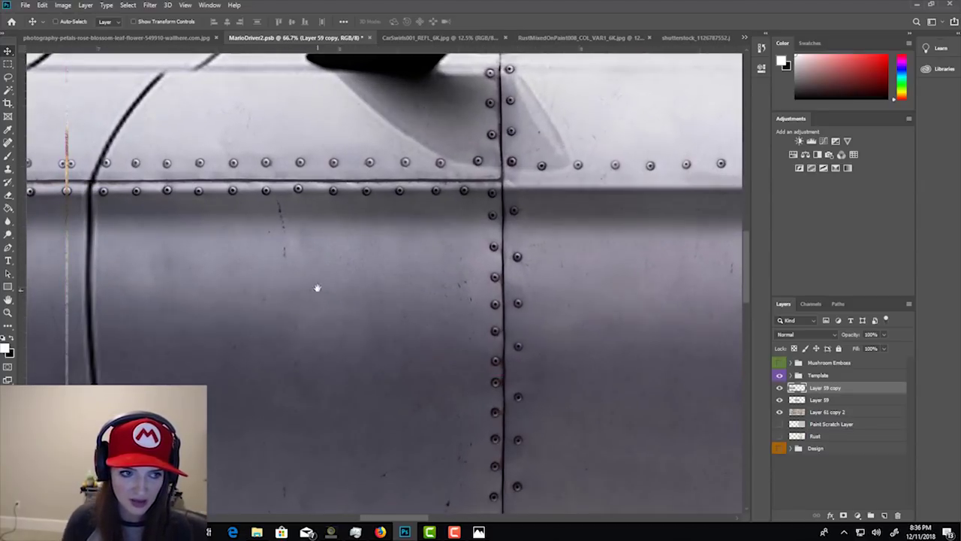
drag(316, 287, 469, 263)
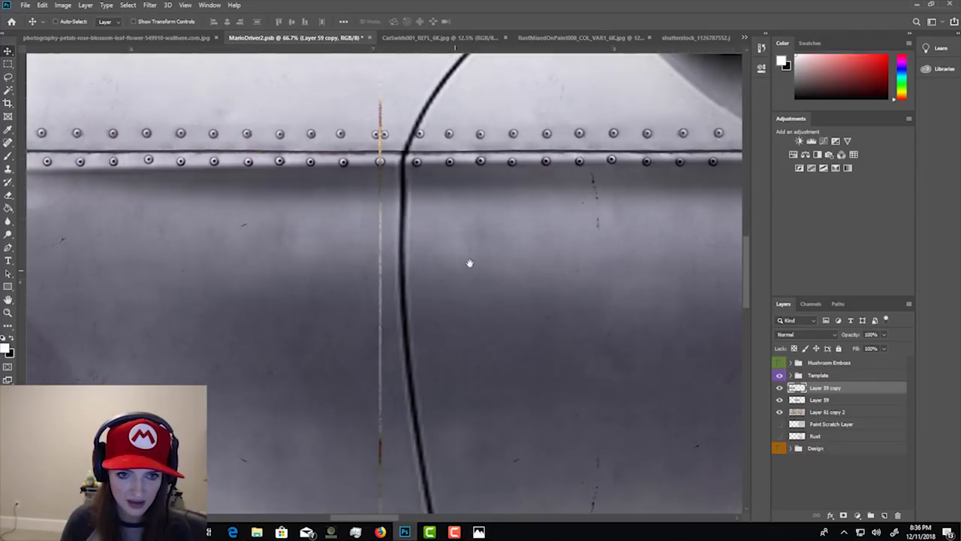
drag(356, 147, 497, 217)
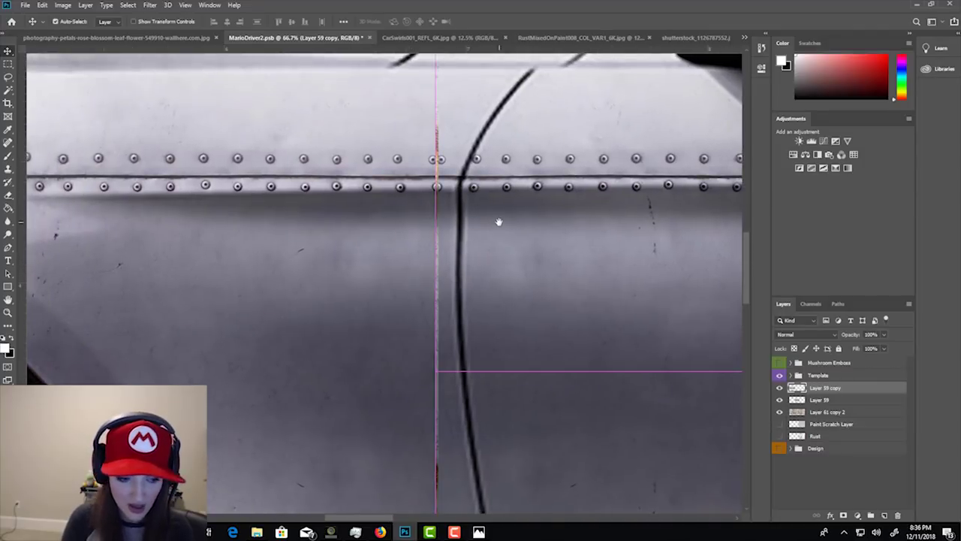
scroll(498, 221, up, 1)
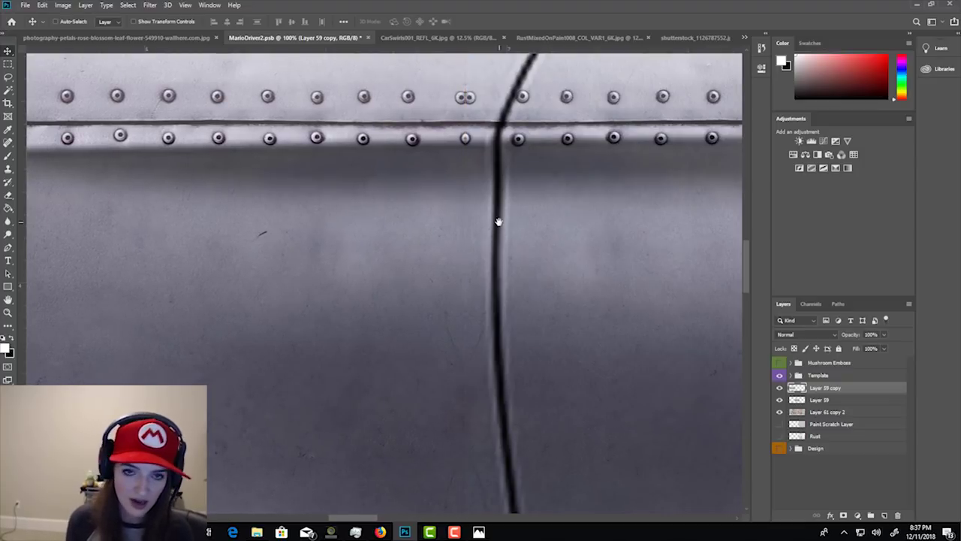
Flip the duplicated plate layer horizontally so it mirrors the original plate across the seam.
click(42, 5)
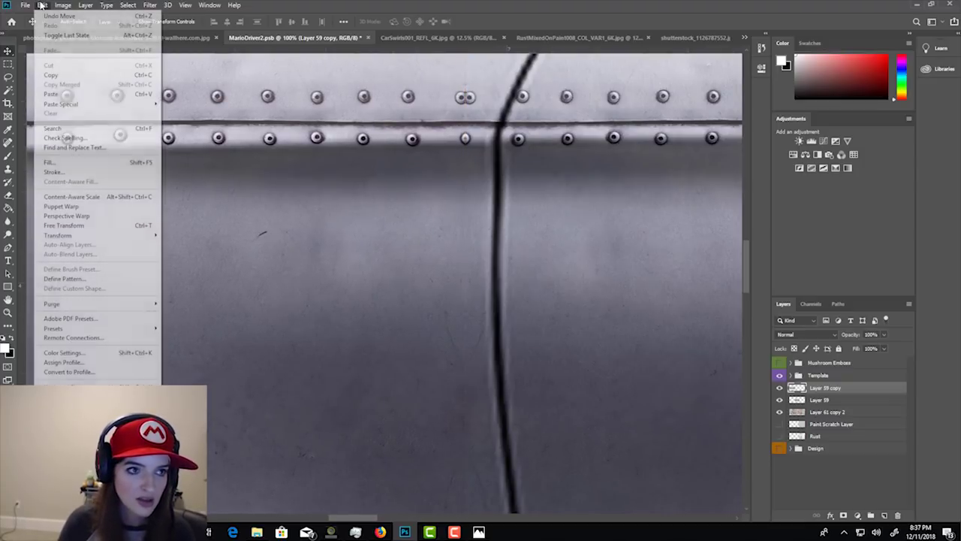
click(42, 5)
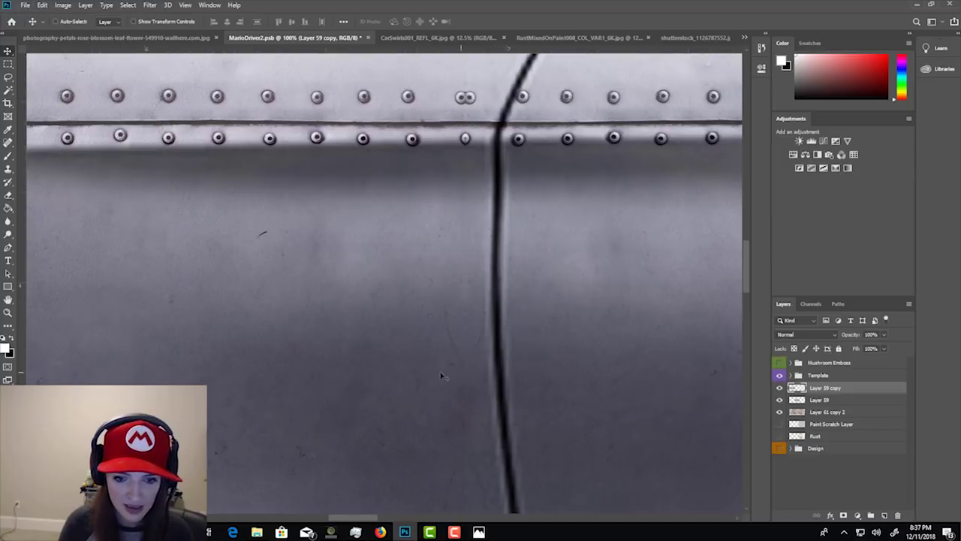
click(42, 5)
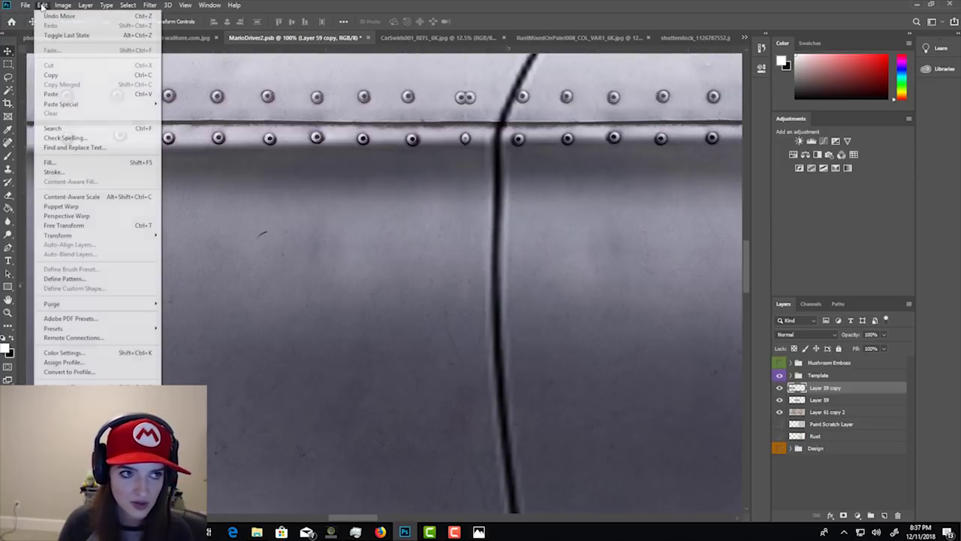
click(42, 6)
click(43, 7)
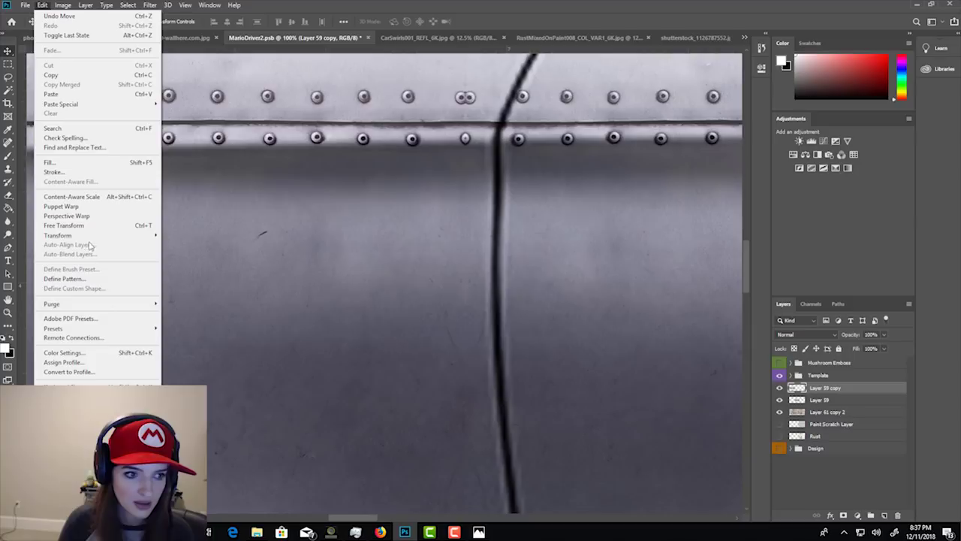
mouse_move(94, 235)
click(201, 347)
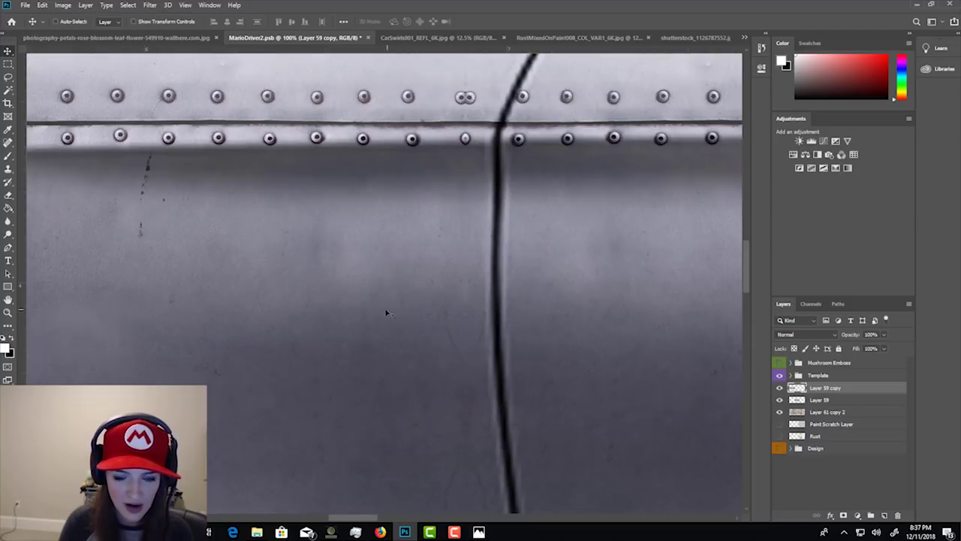
Inspect the join between the mirrored plate and the original along the upper rivet rows up close.
key(ctrl+minus)
key(ctrl+minus)
key(ctrl+minus)
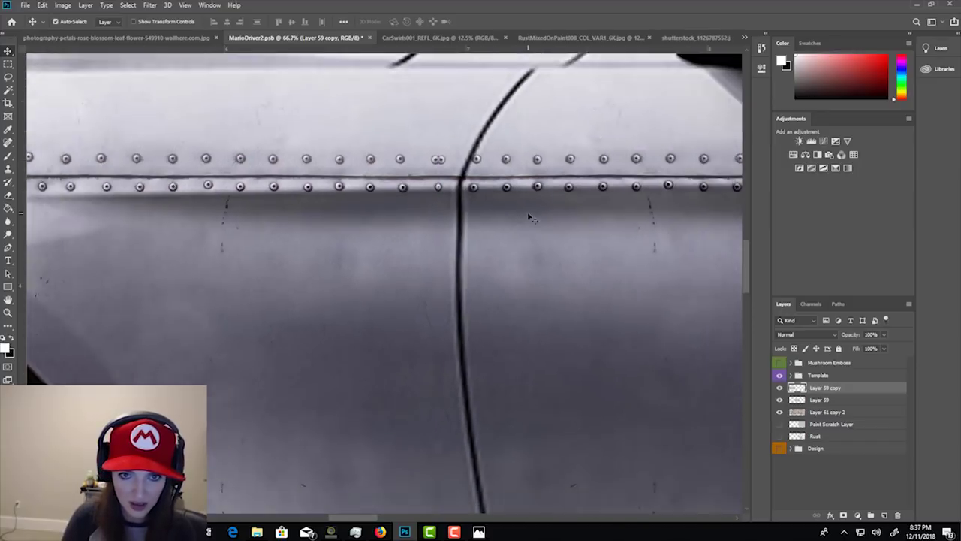
key(ctrl+plus)
key(ctrl+plus)
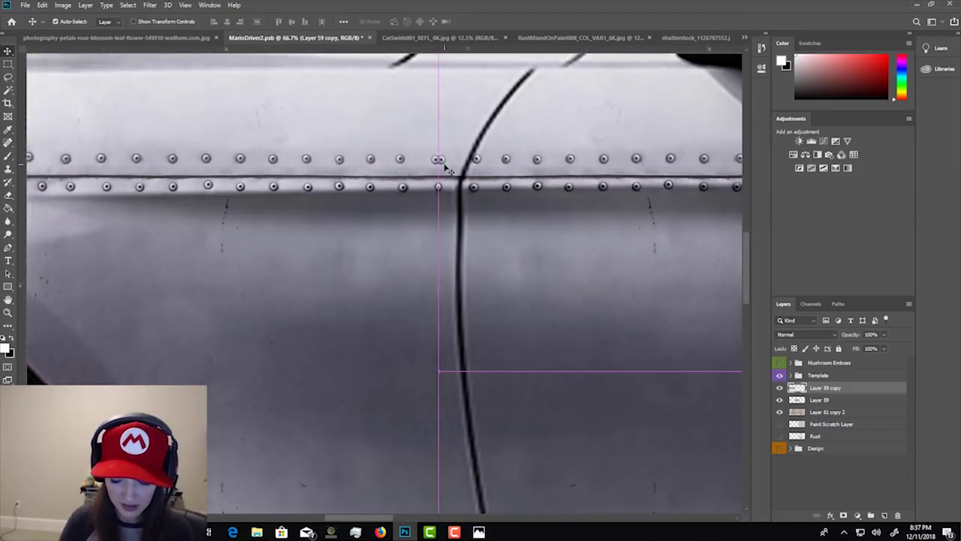
key(ctrl+plus)
drag(463, 140, 331, 253)
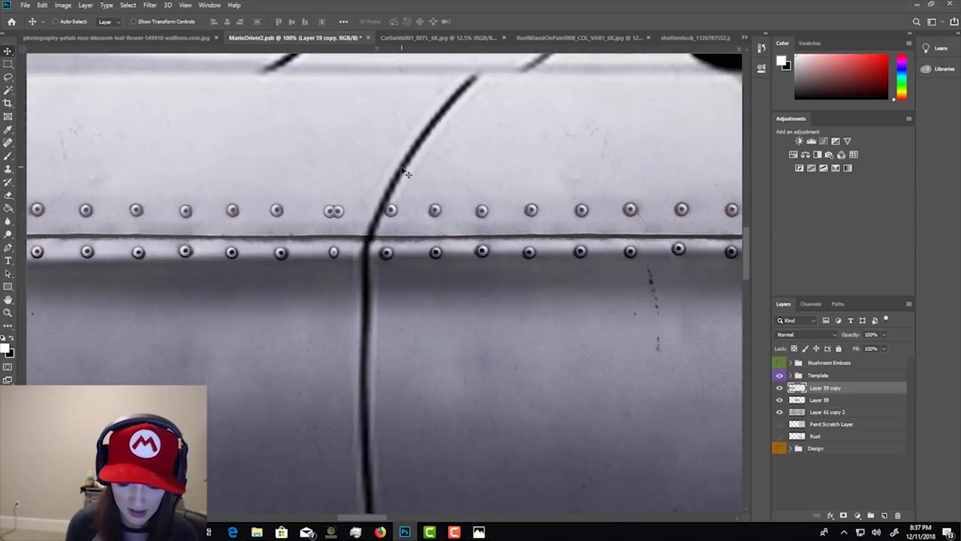
Rename the original plate layer ORGI and duplicate it.
click(822, 400)
double_click(822, 399)
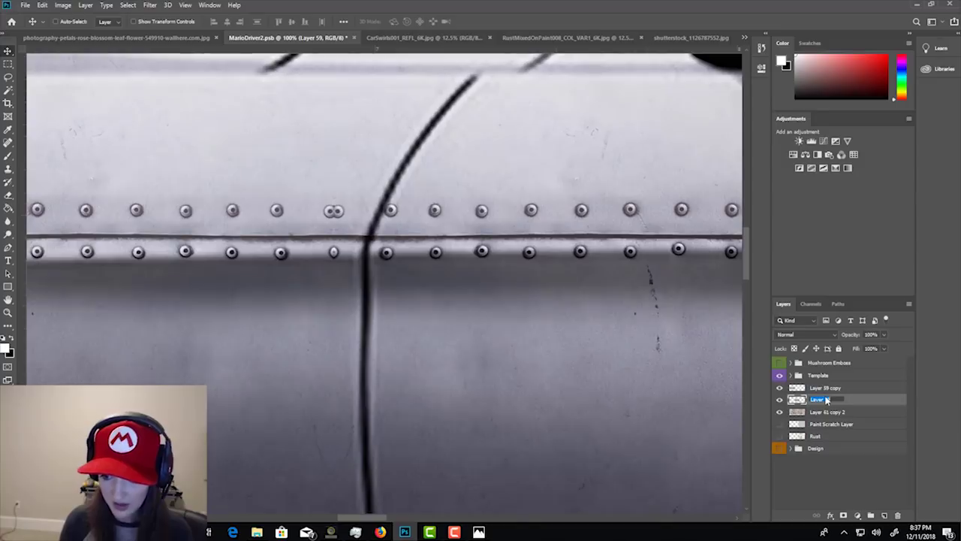
key(Return)
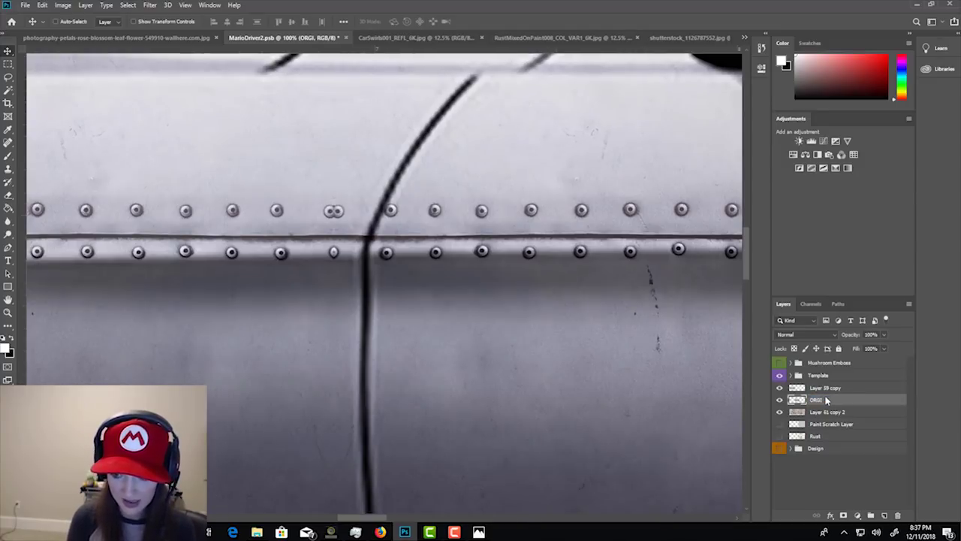
drag(832, 400, 883, 515)
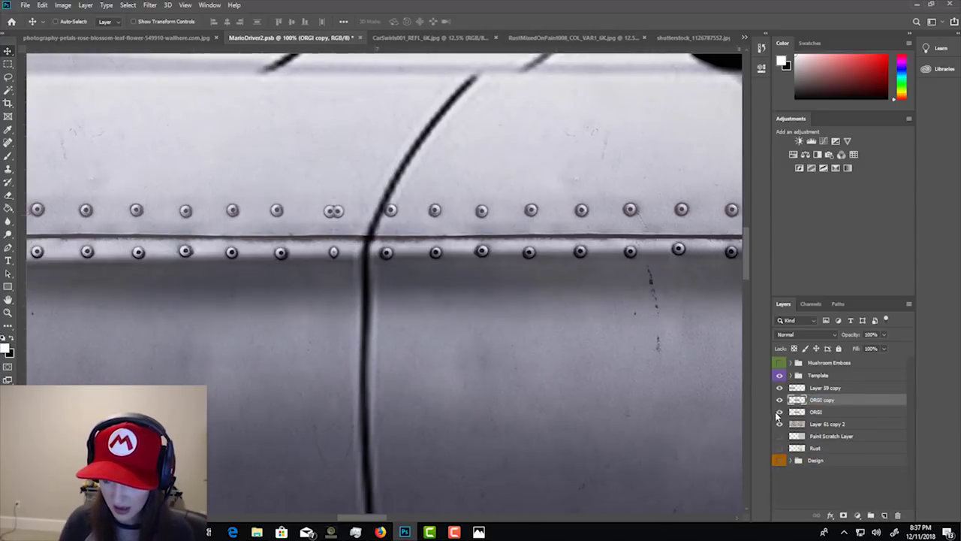
Hide the ORGI layer and merge its copy with the mirrored plate layer.
ctrl+click(826, 388)
right_click(835, 397)
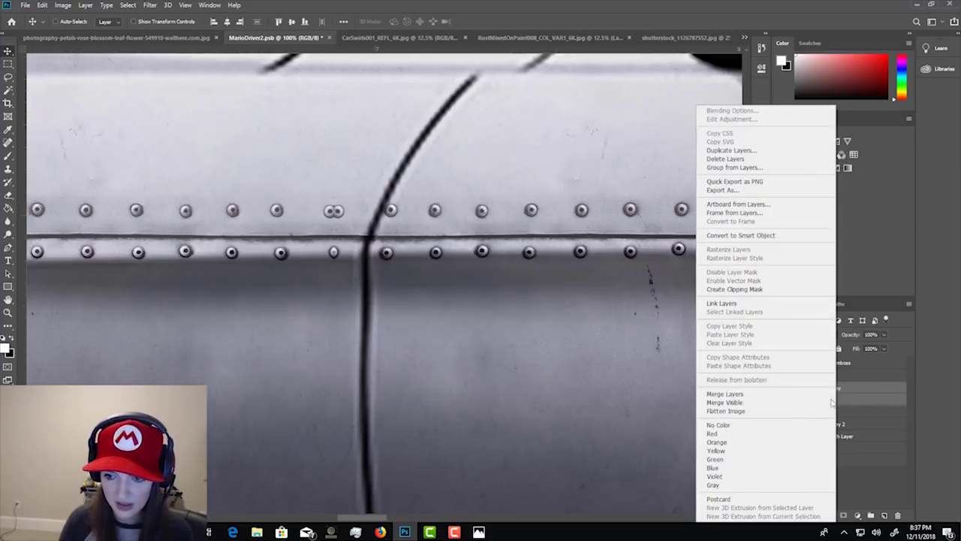
click(775, 394)
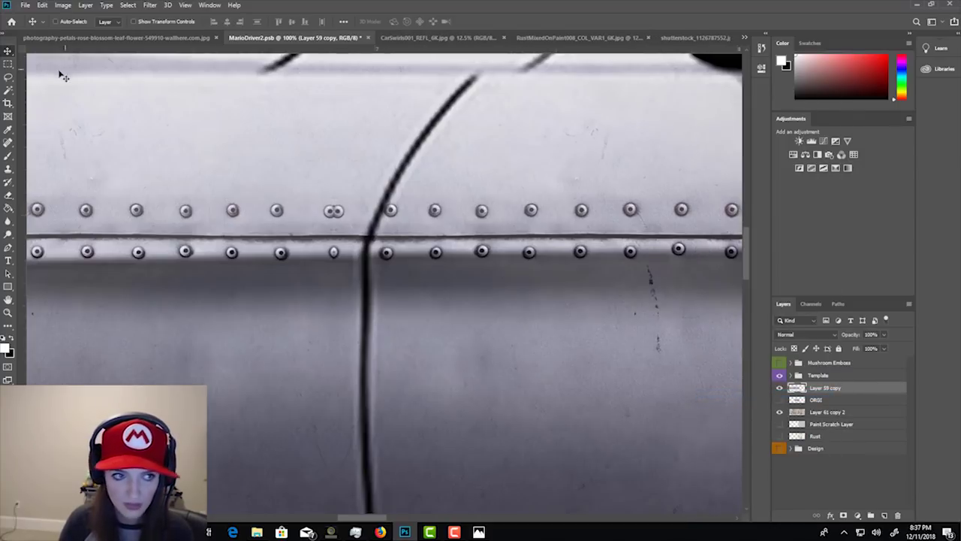
Marquee-select the doubled rivets where the plates join on the upper rivet rows and fill them with Content-Aware.
click(9, 64)
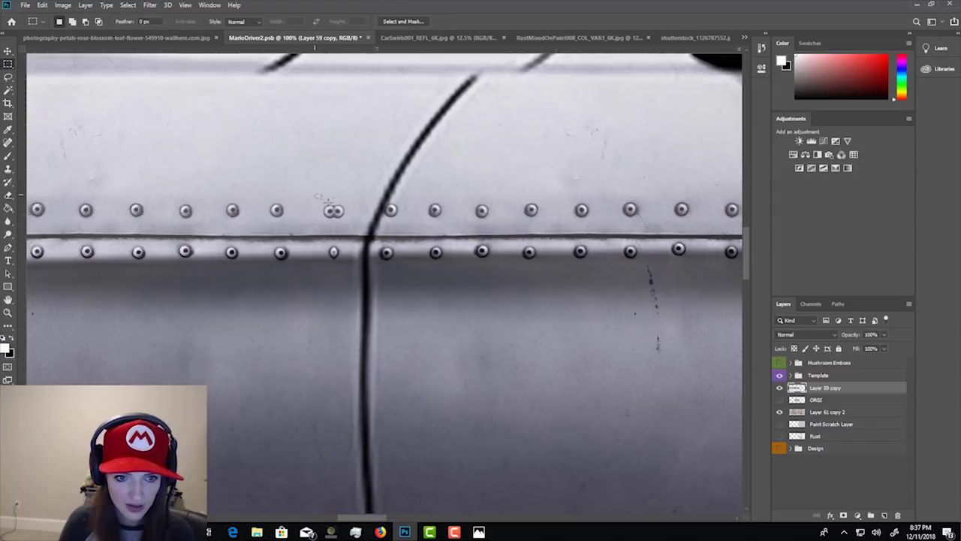
drag(317, 195, 350, 267)
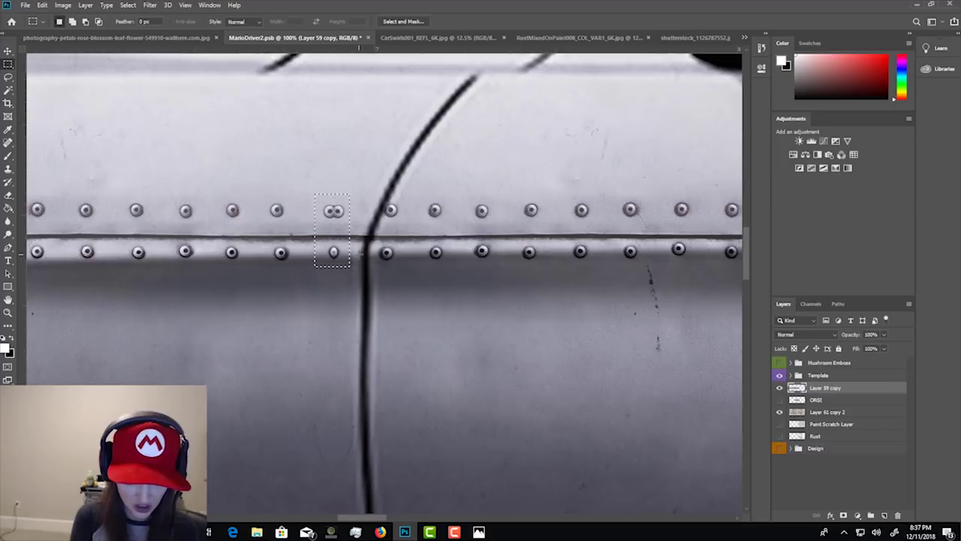
click(60, 6)
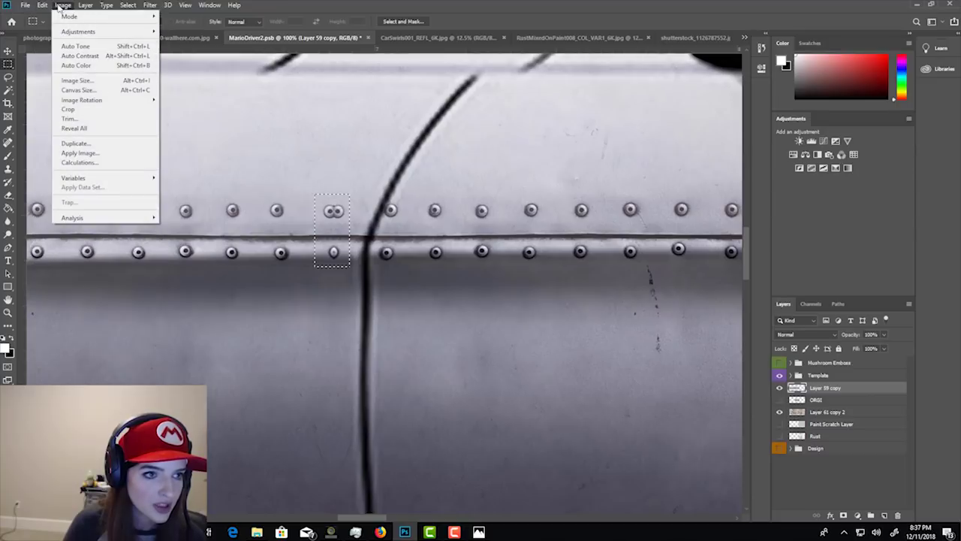
mouse_move(48, 6)
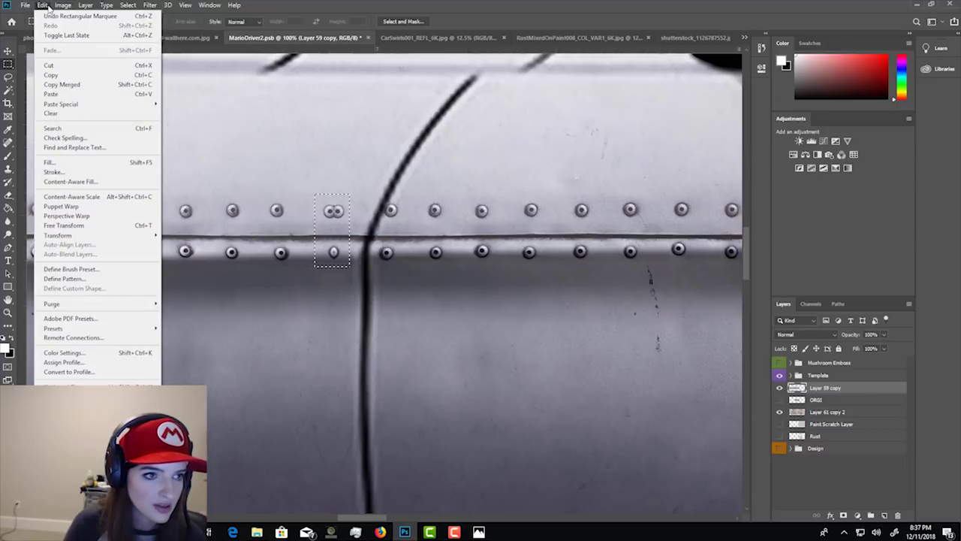
click(54, 162)
click(471, 140)
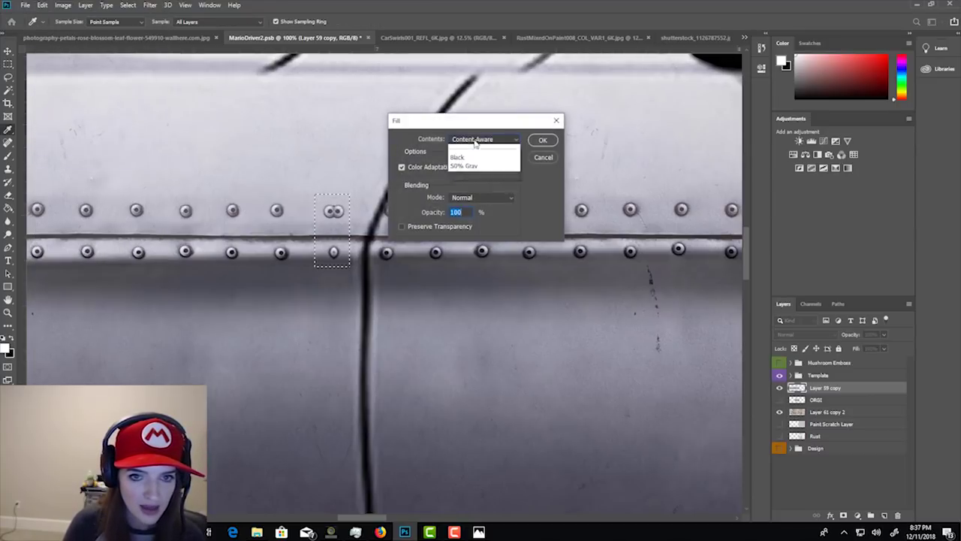
click(467, 184)
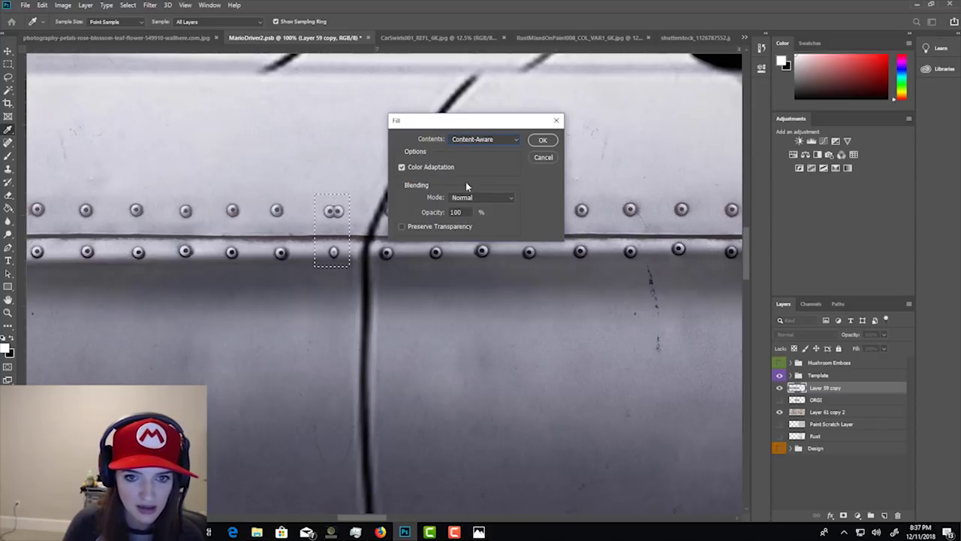
click(543, 141)
Select the leftover partial rivets beside the door line on the upper rows and remove them with a Content-Aware fill.
key(m)
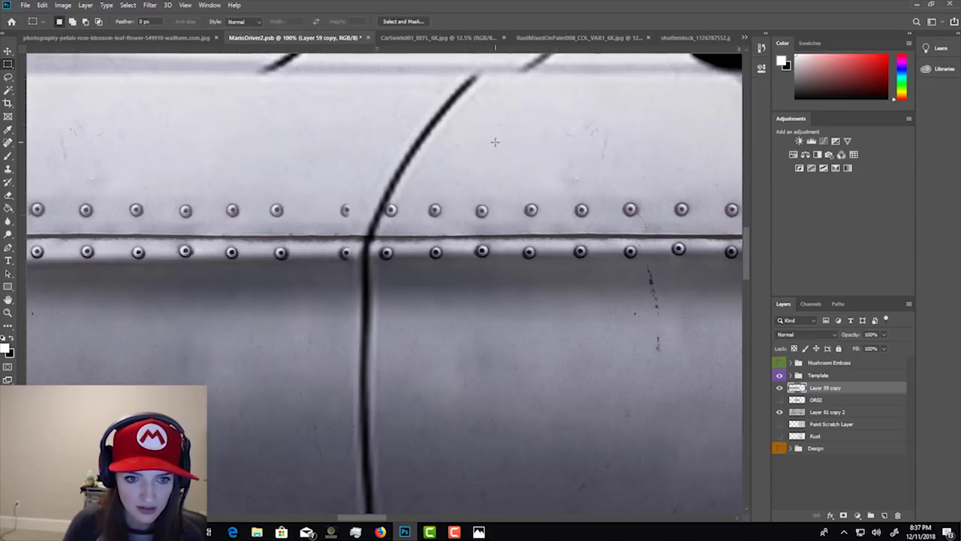
key(ctrl+d)
drag(339, 199, 354, 278)
key(shift+BackSpace)
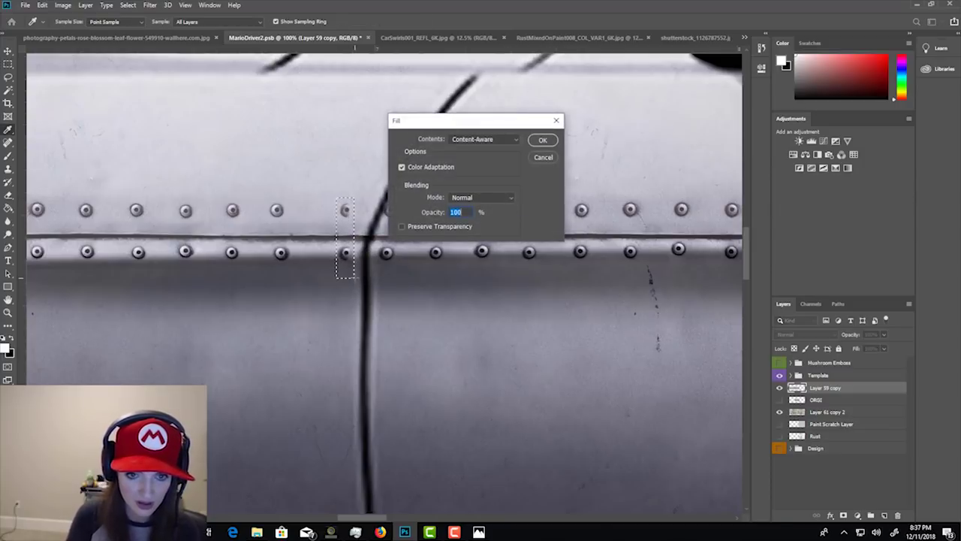
key(Return)
Select the doubled rivets where the plates join on the lower rivet rows and fill them with Content-Aware.
scroll(397, 334, up, 5)
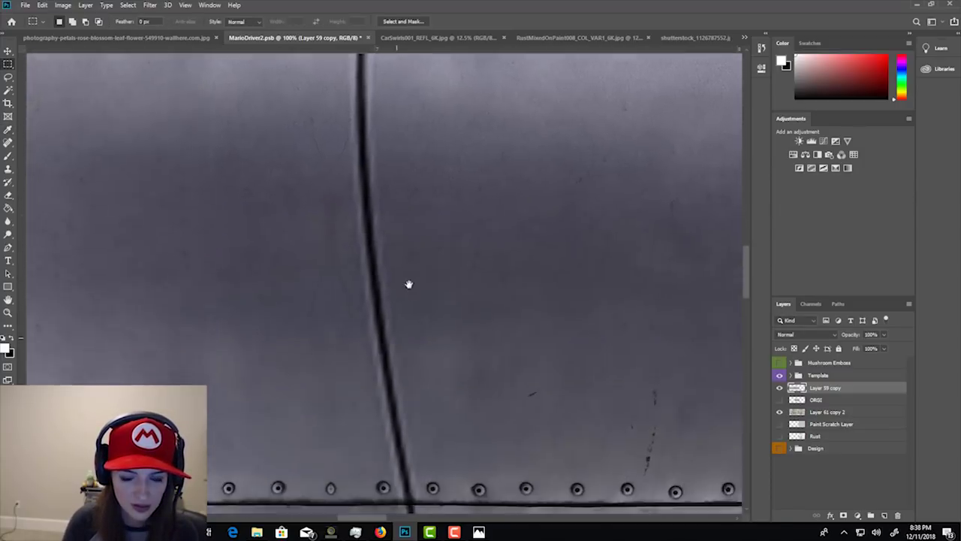
scroll(408, 283, down, 5)
drag(259, 201, 292, 281)
key(shift+BackSpace)
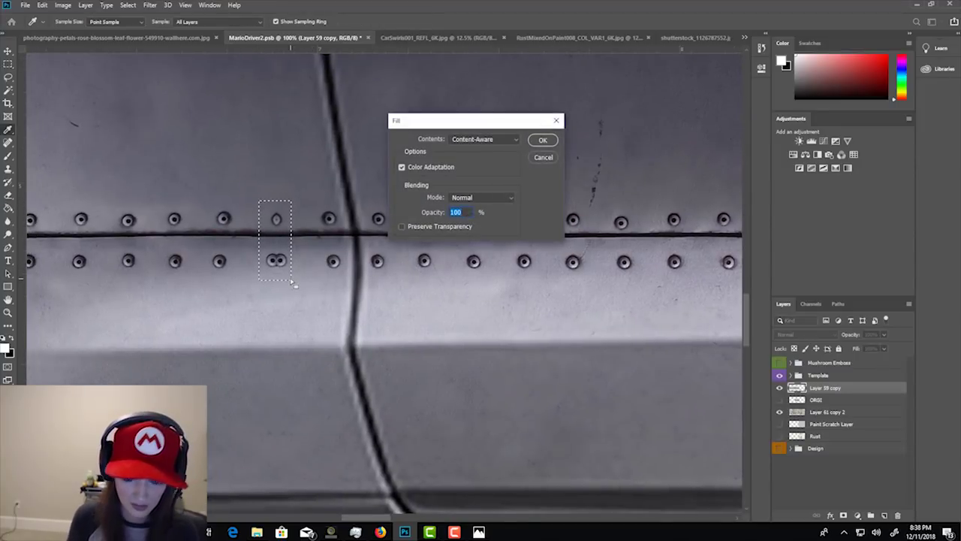
key(Return)
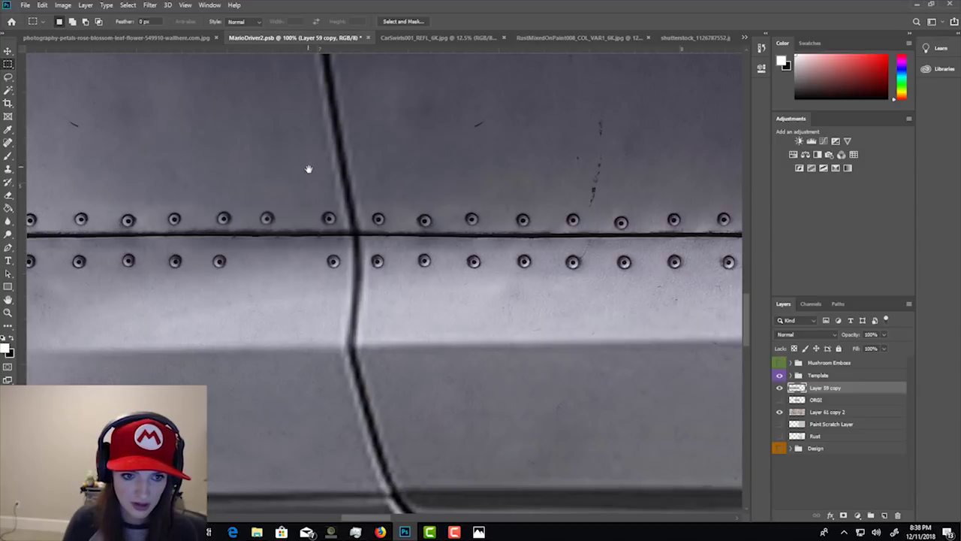
drag(307, 168, 344, 206)
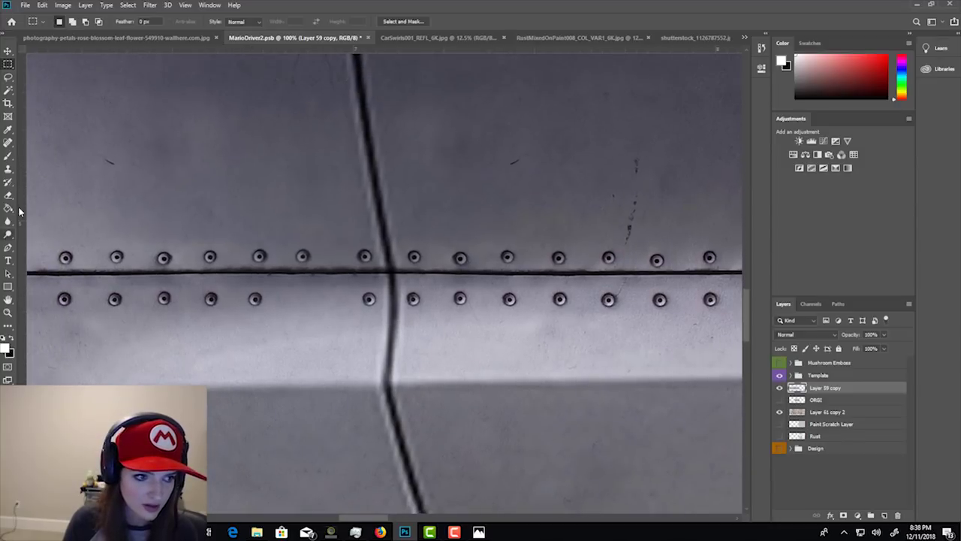
Clone a neighbouring rivet into the gap in the lower seam's bottom row with a 50 px Clone Stamp brush.
click(8, 168)
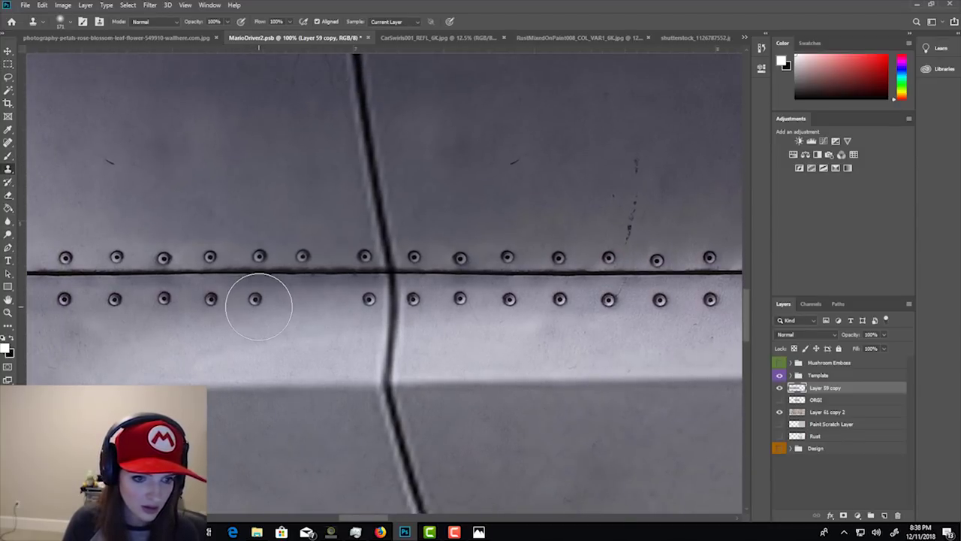
alt+click(257, 301)
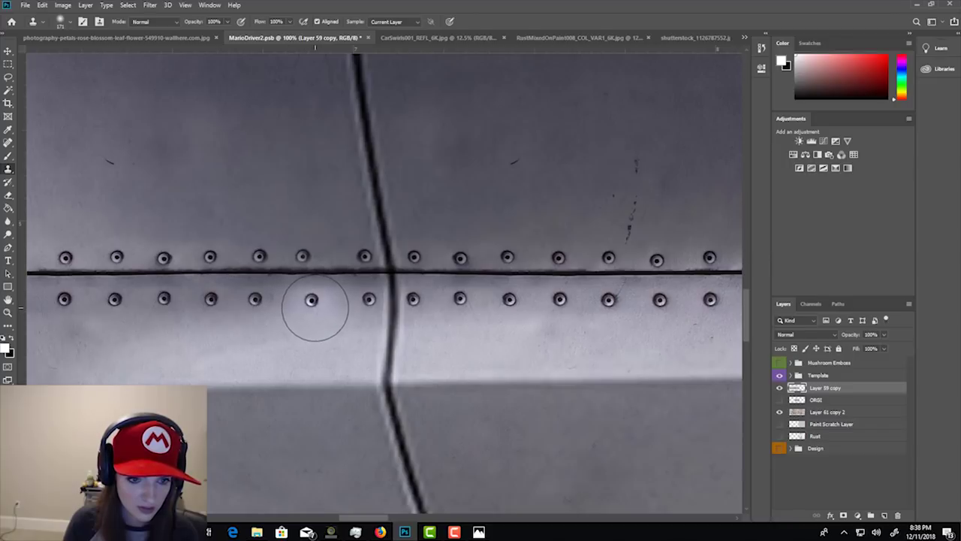
click(60, 21)
click(70, 57)
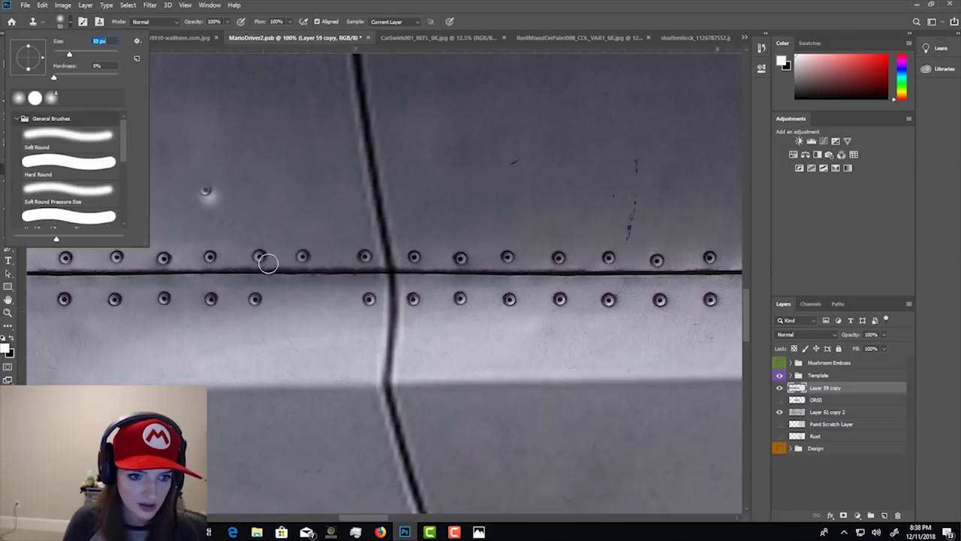
click(323, 302)
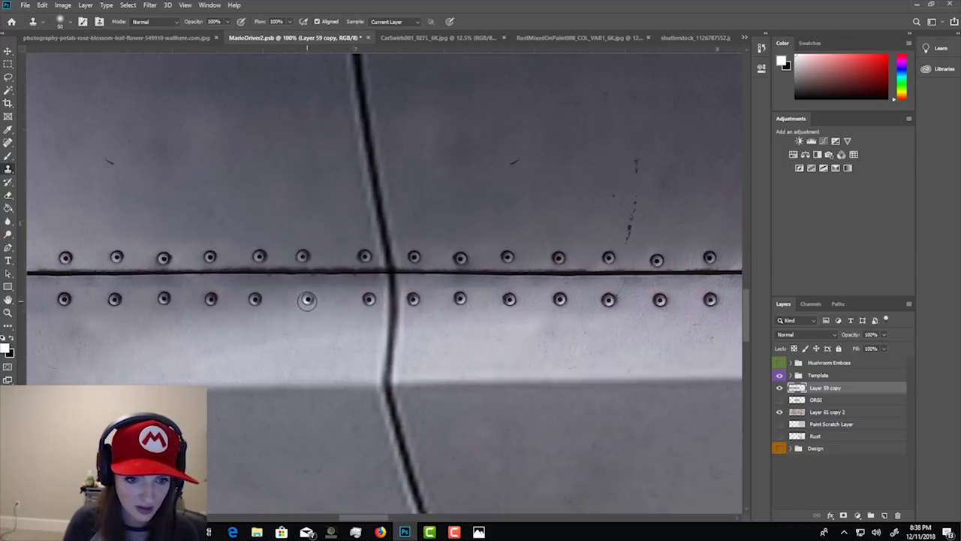
Clone the missing rivets into both rows of the upper seam, beside the curved panel line.
scroll(256, 299, up, 10)
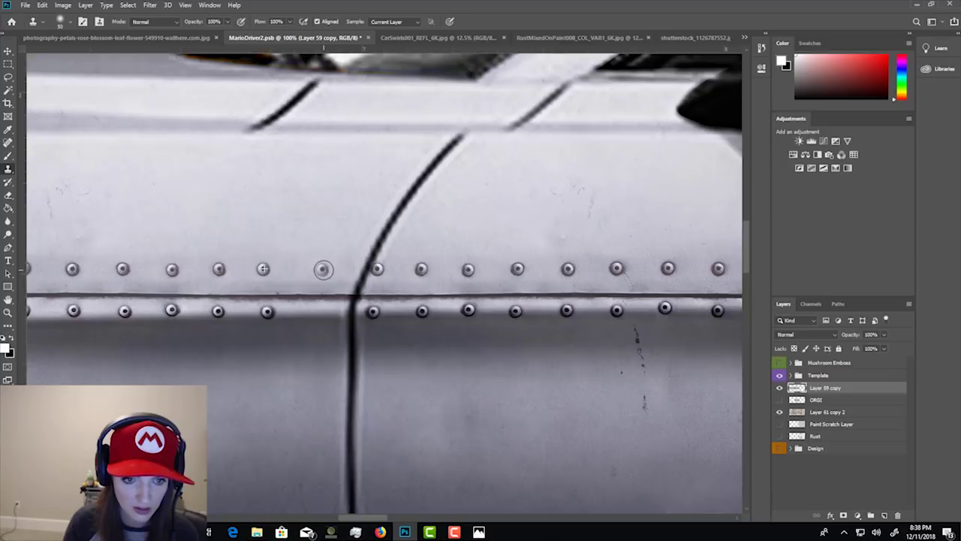
click(323, 269)
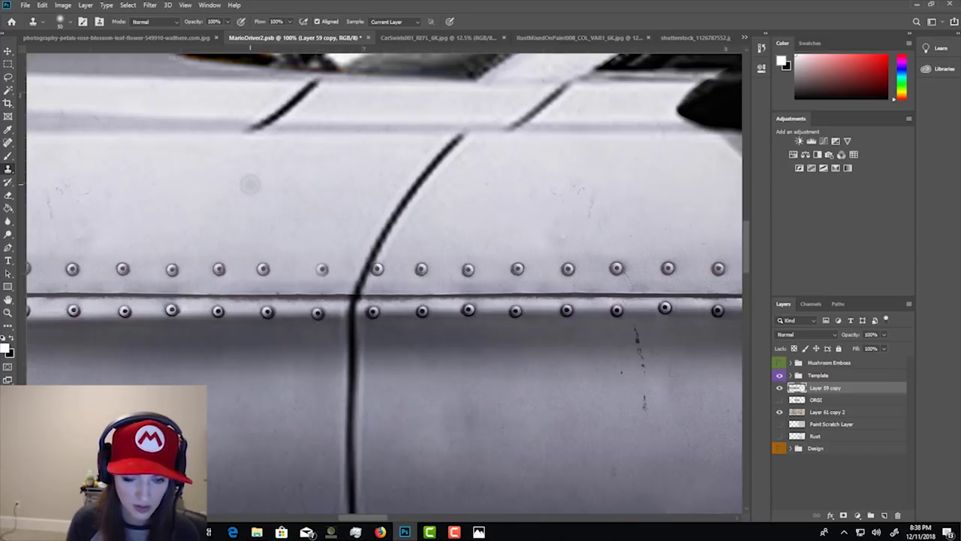
scroll(250, 184, down, 4)
scroll(250, 184, down, 2)
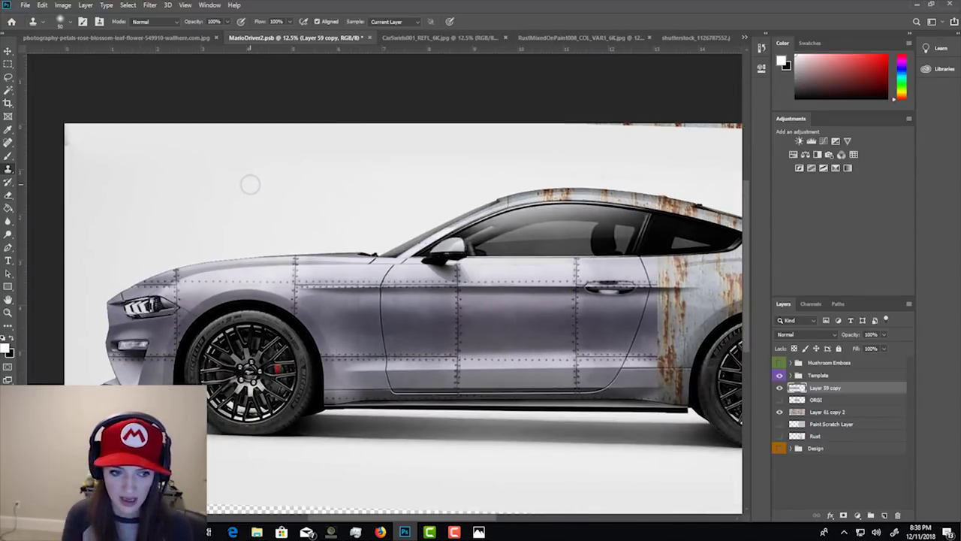
Move the riveted metal layer up so its upper horizontal seam runs just above the door handle.
drag(285, 197, 251, 198)
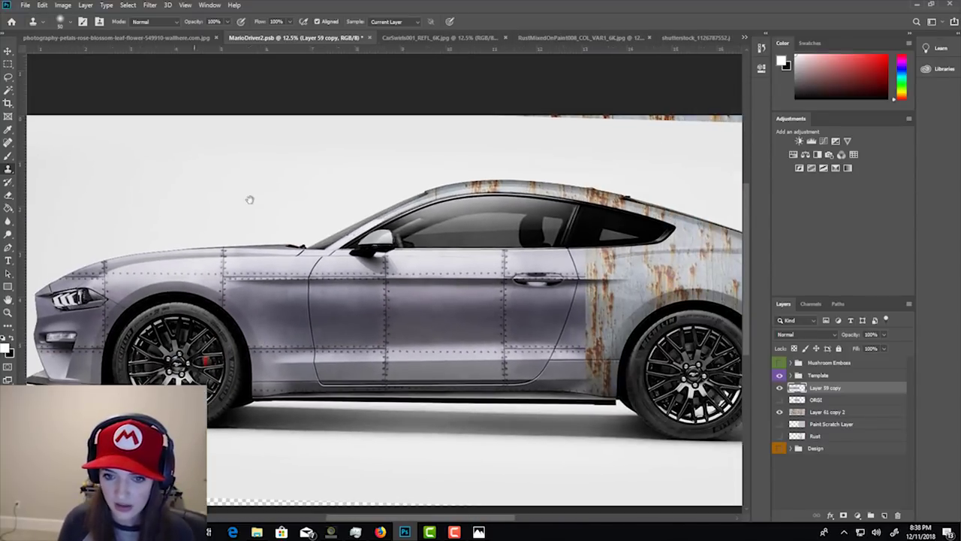
scroll(386, 275, up, 3)
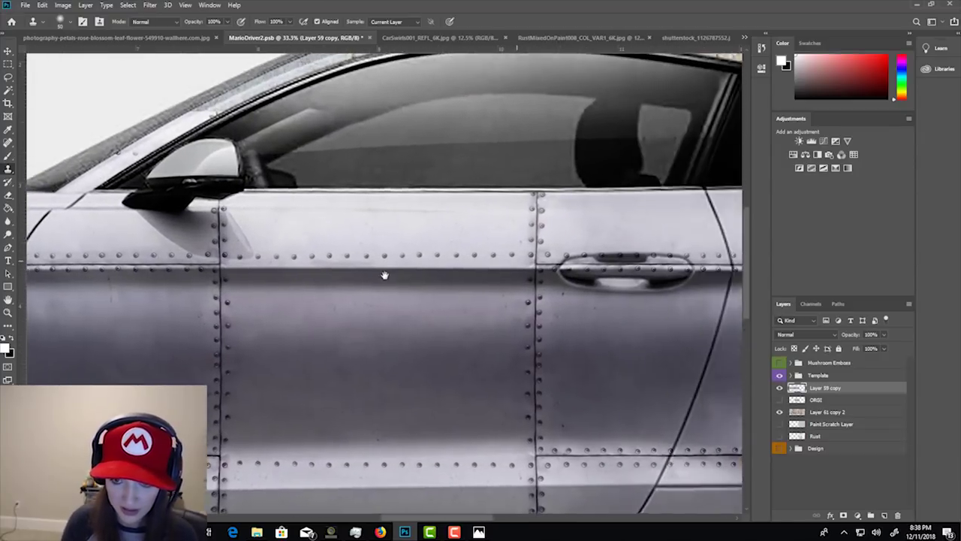
drag(386, 275, 330, 272)
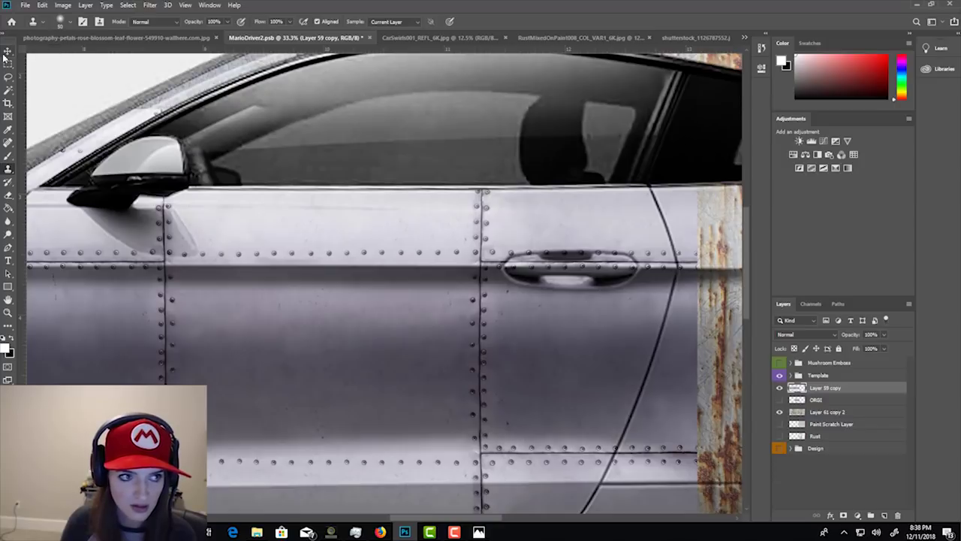
key(v)
drag(361, 227, 359, 208)
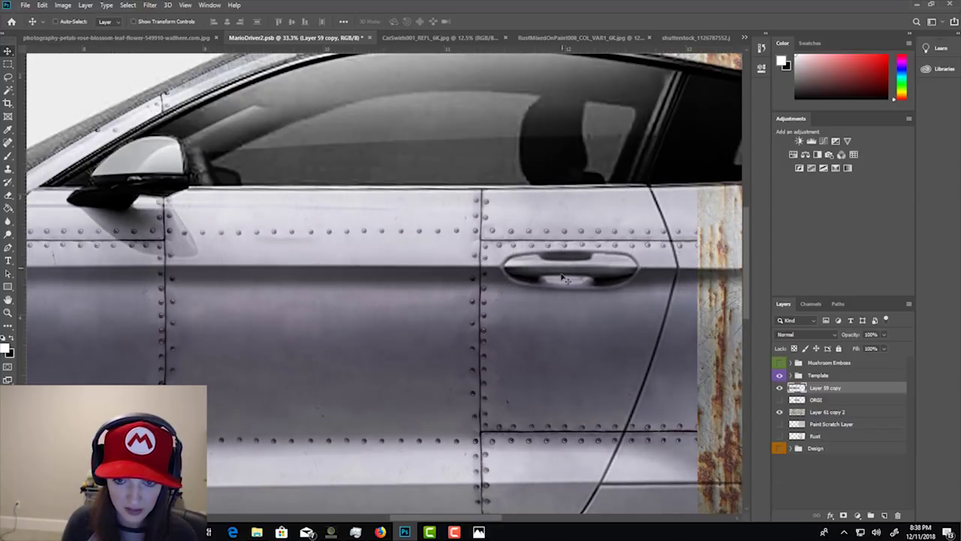
Examine the repositioned rivet seams around the door handle and across the whole side of the car.
drag(376, 258, 491, 230)
key(ctrl+minus)
key(ctrl+minus)
key(ctrl+minus)
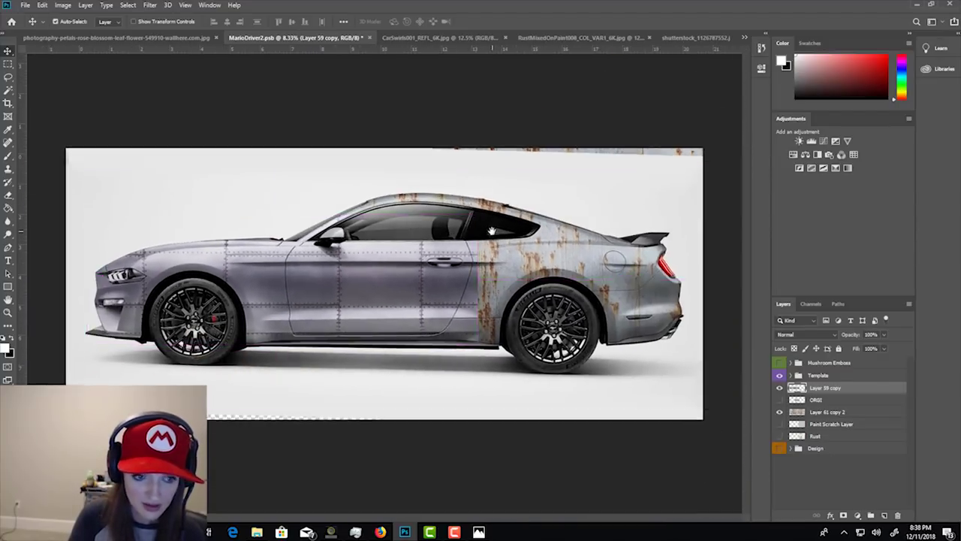
key(ctrl+plus)
key(ctrl+plus)
key(ctrl+plus)
drag(491, 230, 398, 296)
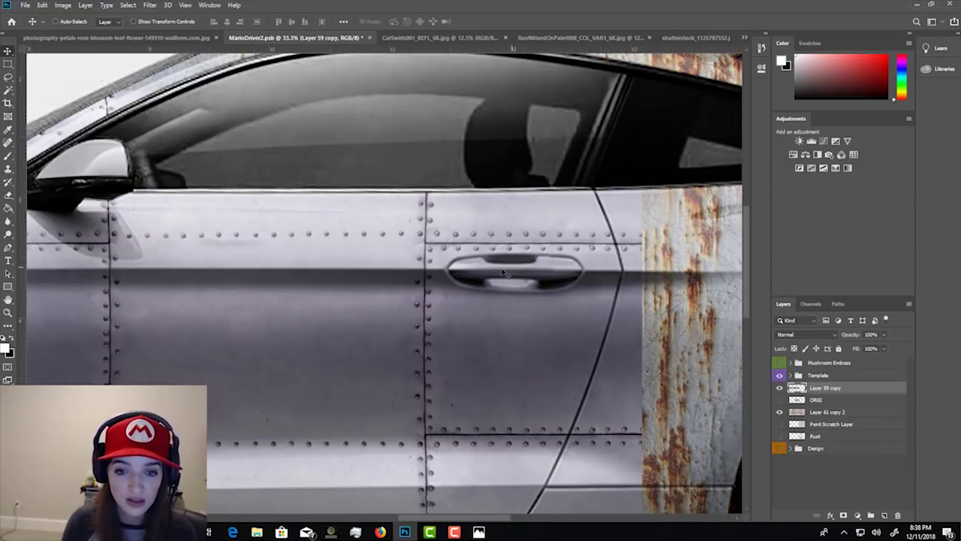
drag(214, 261, 457, 332)
scroll(457, 332, down, 4)
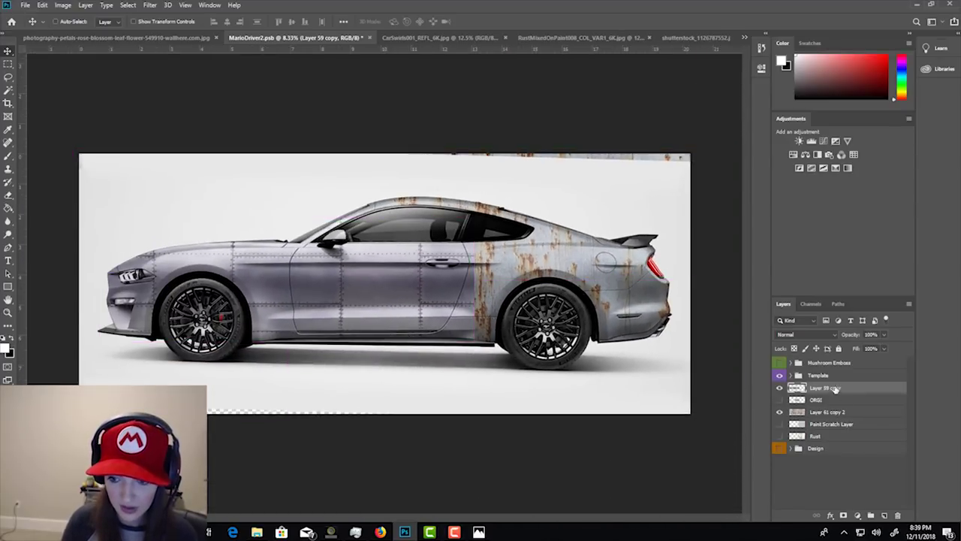
Duplicate Layer 59 copy and move the duplicate over the rusty rear section of the car, continuing the seams.
drag(835, 388, 883, 515)
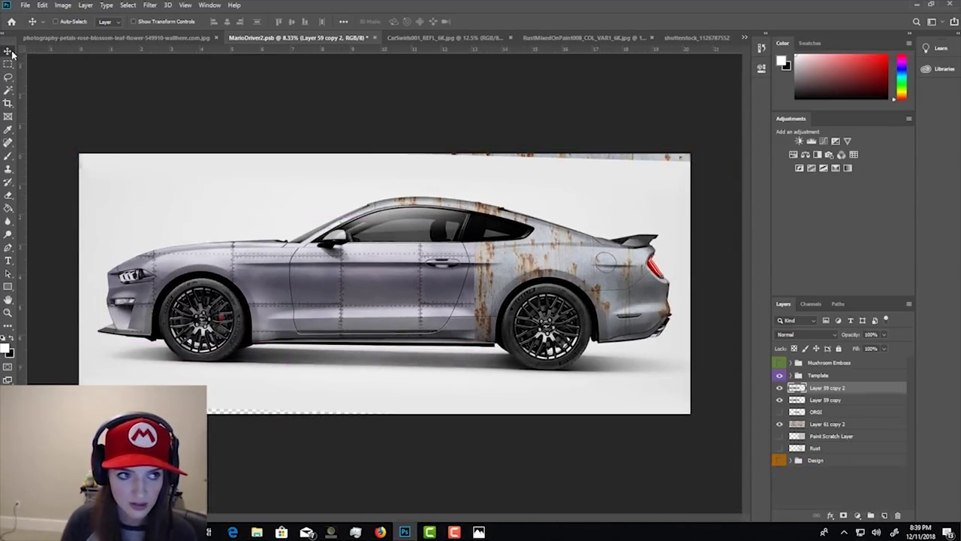
drag(168, 183, 558, 201)
Check the rivet alignment where the two metal pieces join, and merge Layer 59 copy 2 with Layer 59 copy.
scroll(569, 192, up, 6)
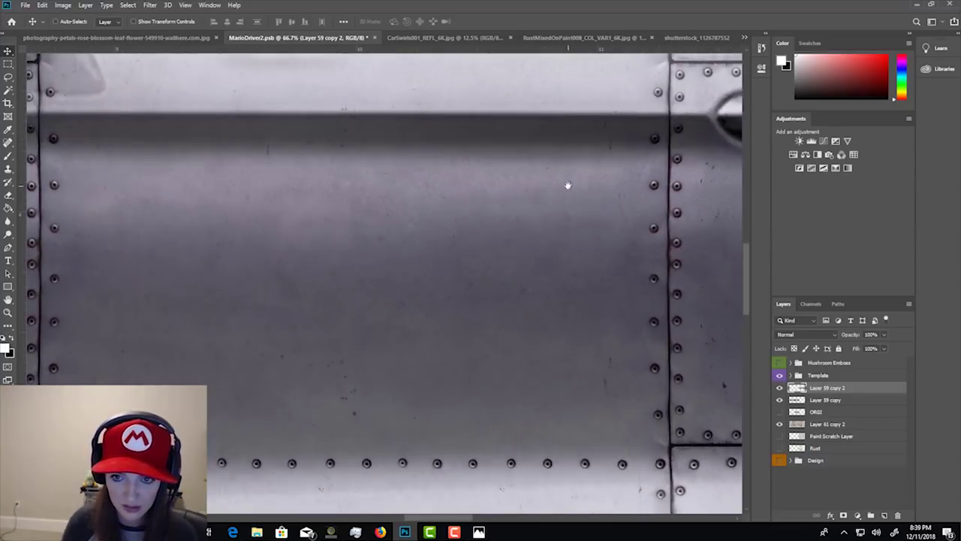
drag(567, 185, 316, 285)
key(ctrl+plus)
key(ctrl+plus)
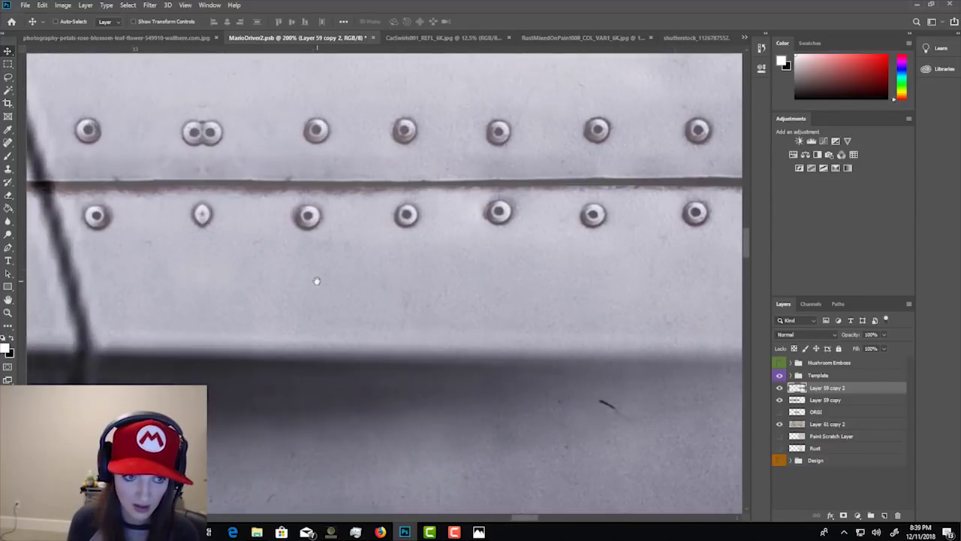
drag(212, 154, 310, 261)
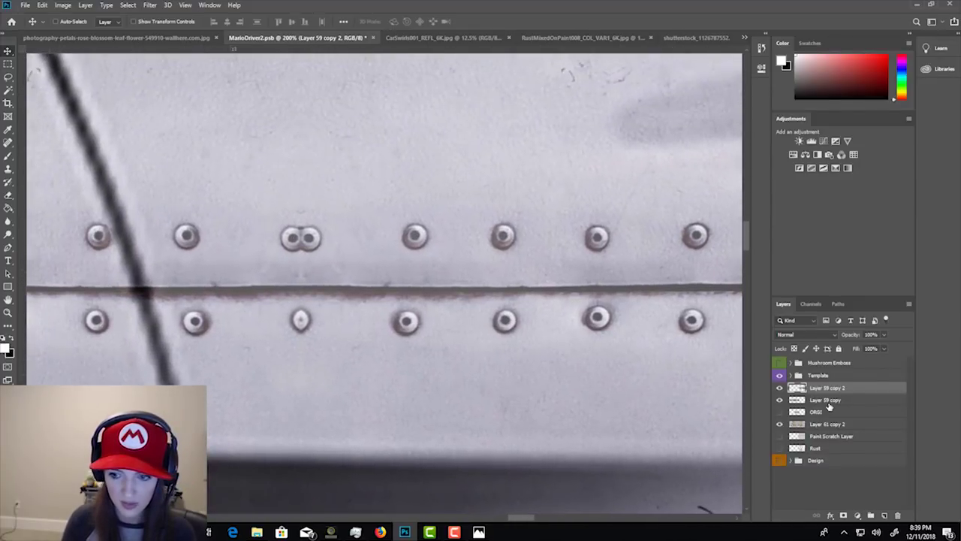
shift+click(826, 400)
right_click(826, 400)
click(781, 393)
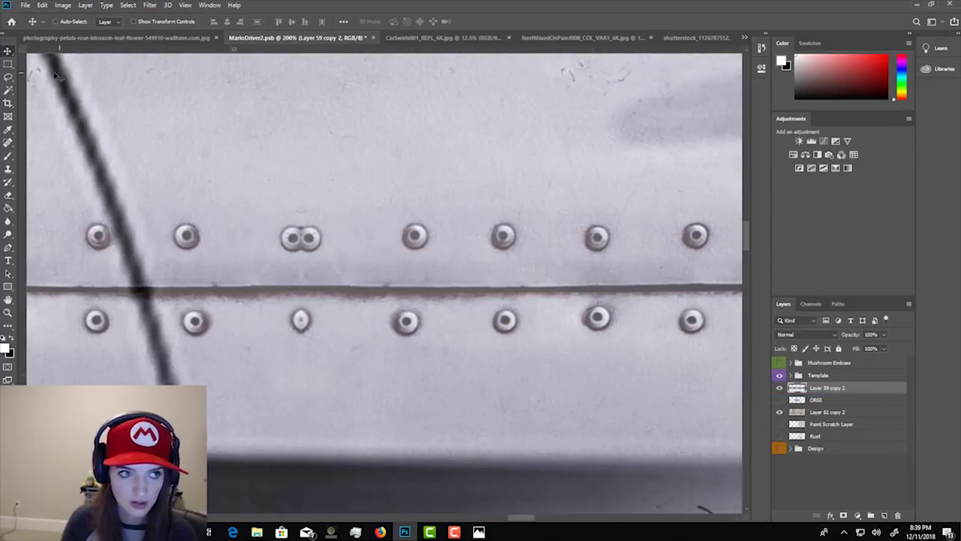
Remove the doubled and malformed rivets at the upper seam's join with Content-Aware Fill.
click(9, 64)
drag(274, 207, 333, 362)
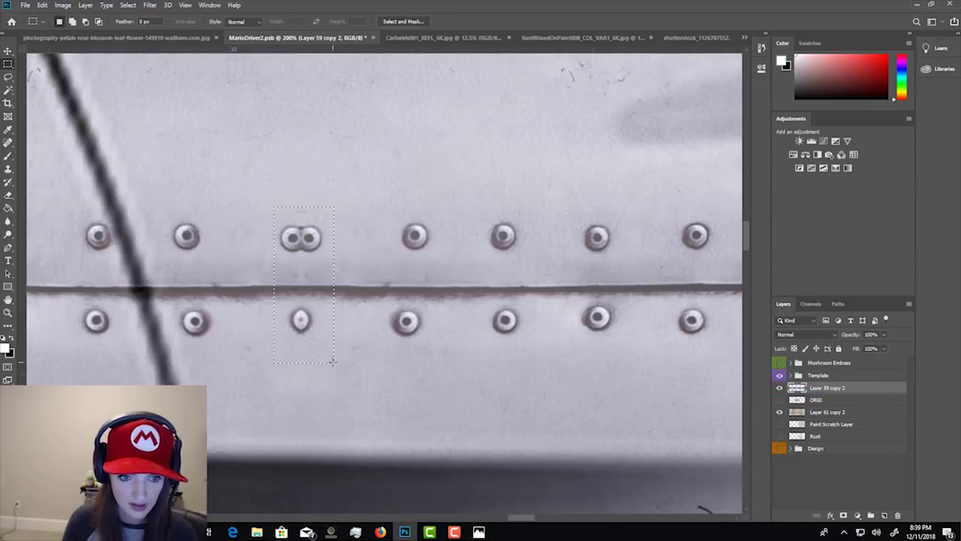
key(shift+BackSpace)
key(Return)
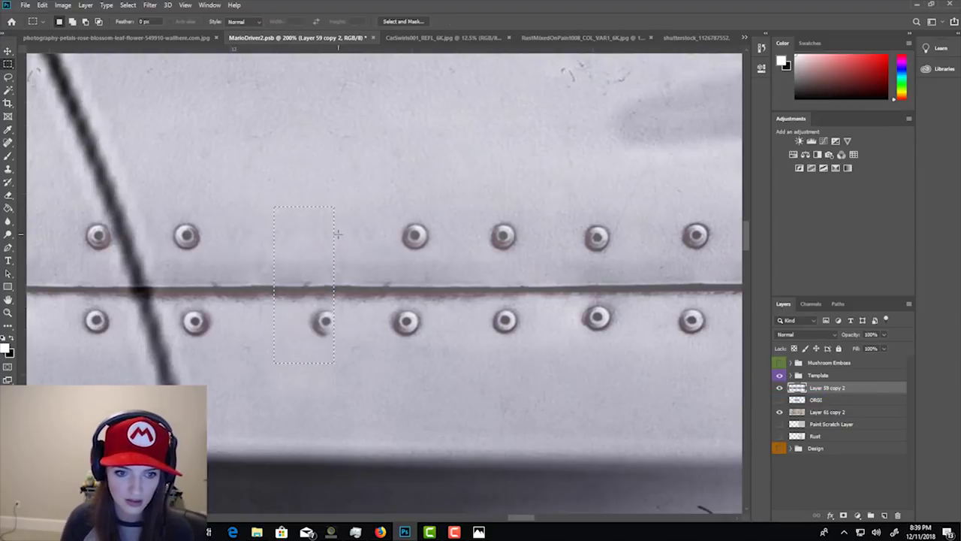
drag(346, 343, 307, 306)
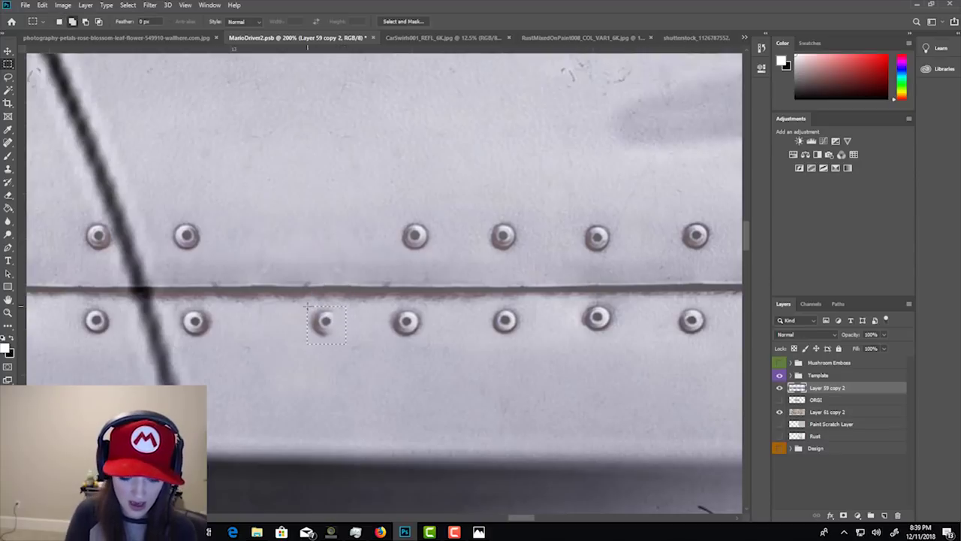
key(shift+BackSpace)
key(Return)
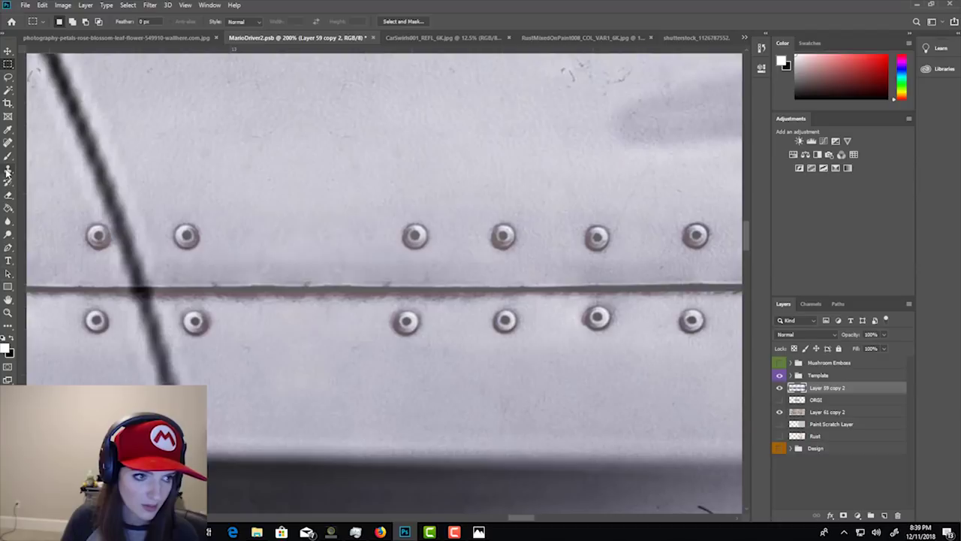
Clone one rivet into the cleared gap in each row of the upper seam.
click(8, 170)
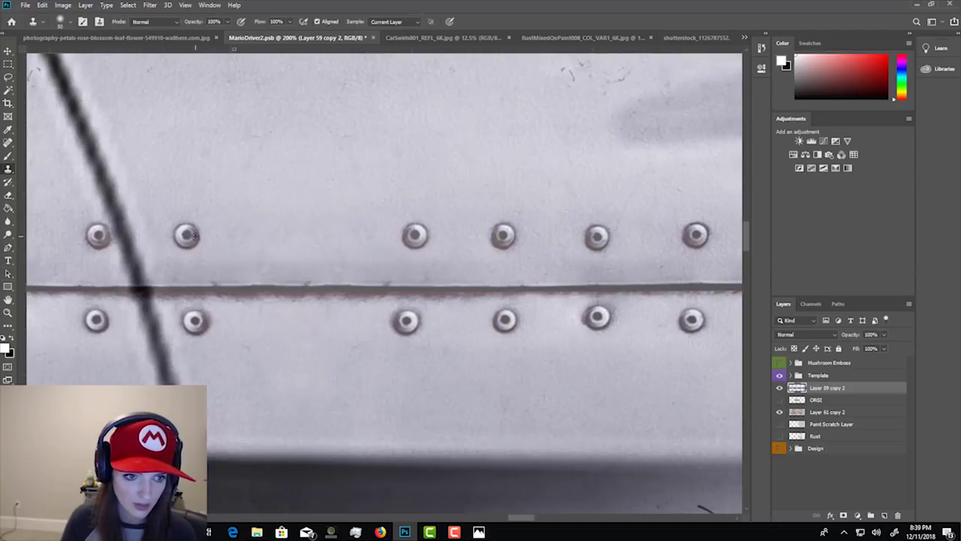
drag(309, 234, 299, 233)
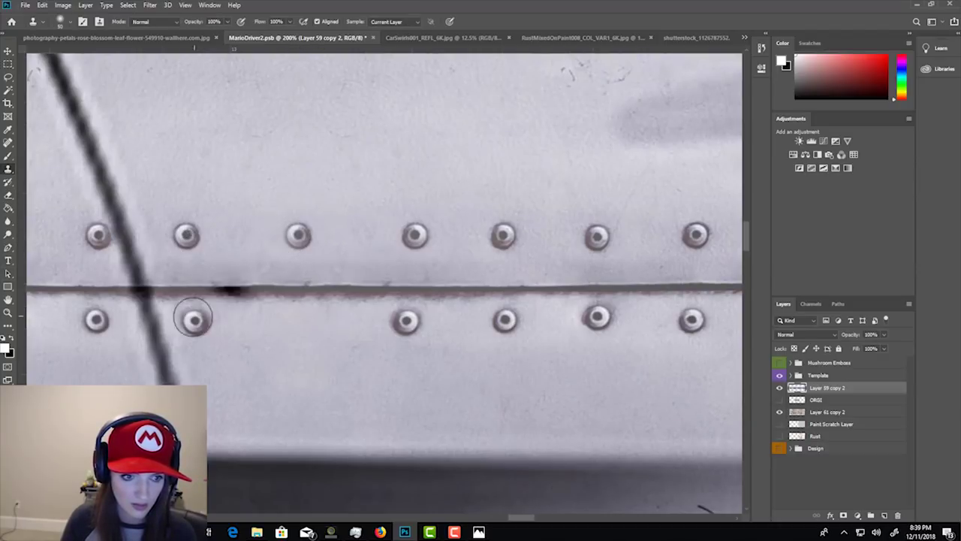
alt+click(194, 319)
click(298, 324)
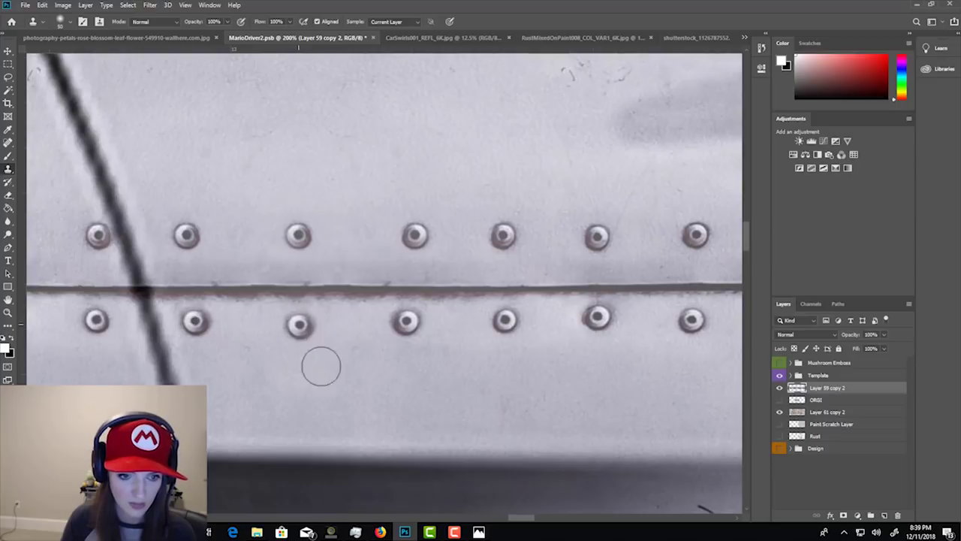
Remove the doubled and malformed rivets at the lower seam's join with Content-Aware Fill.
drag(321, 365, 389, 173)
click(8, 51)
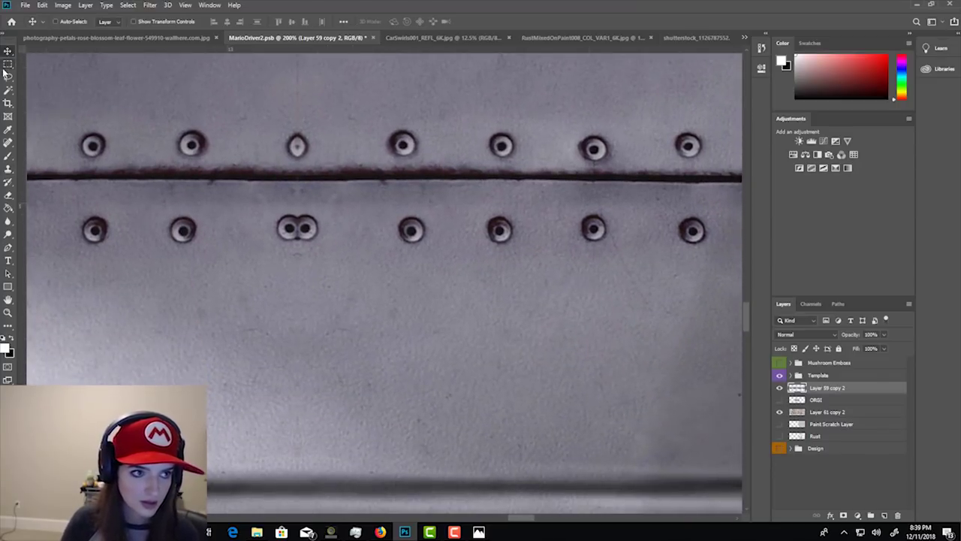
click(8, 64)
drag(325, 248, 265, 123)
key(shift+BackSpace)
key(Return)
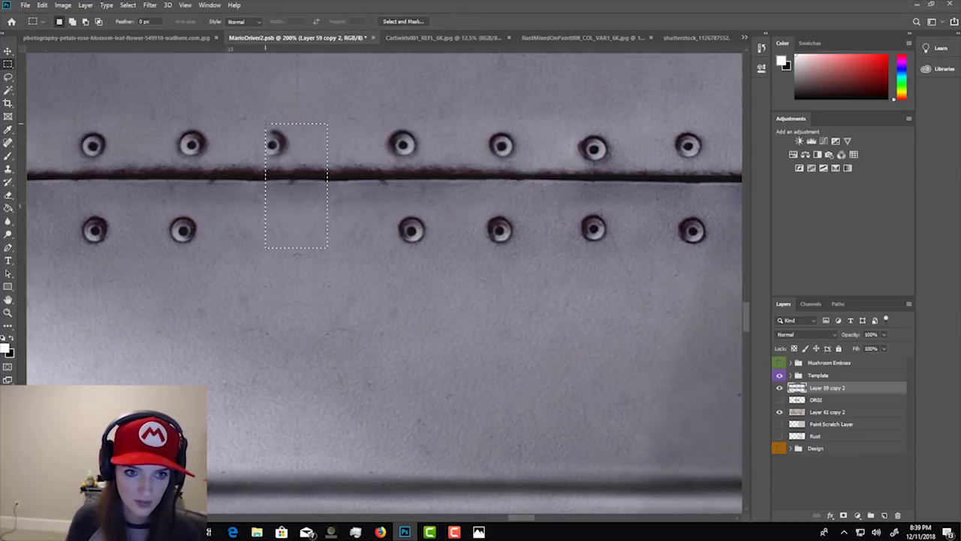
drag(256, 118, 299, 166)
key(shift+BackSpace)
key(Return)
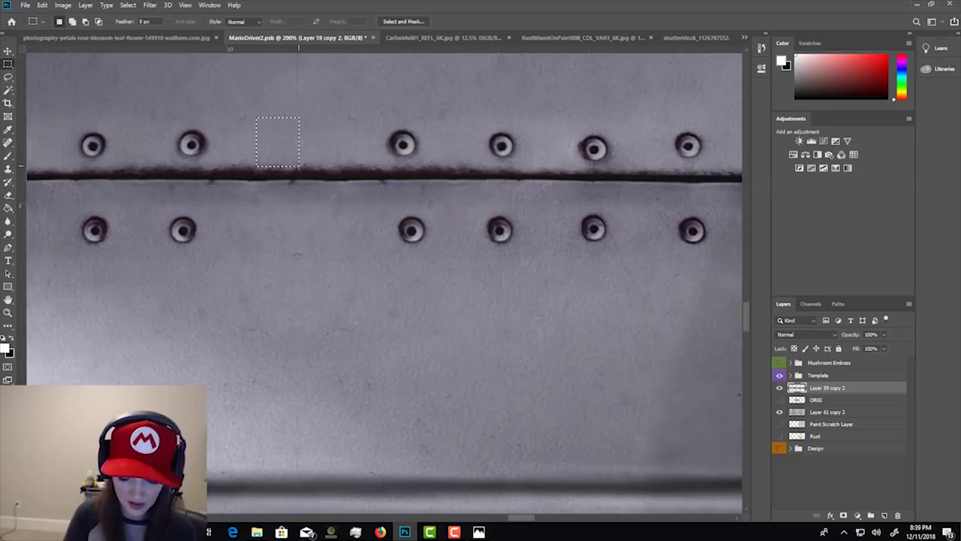
Blend the narrow vertical strip of metal above the lower seam's join with Content-Aware Fill, and clear the selection.
key(ctrl+minus)
drag(345, 201, 329, 103)
key(i)
key(shift+BackSpace)
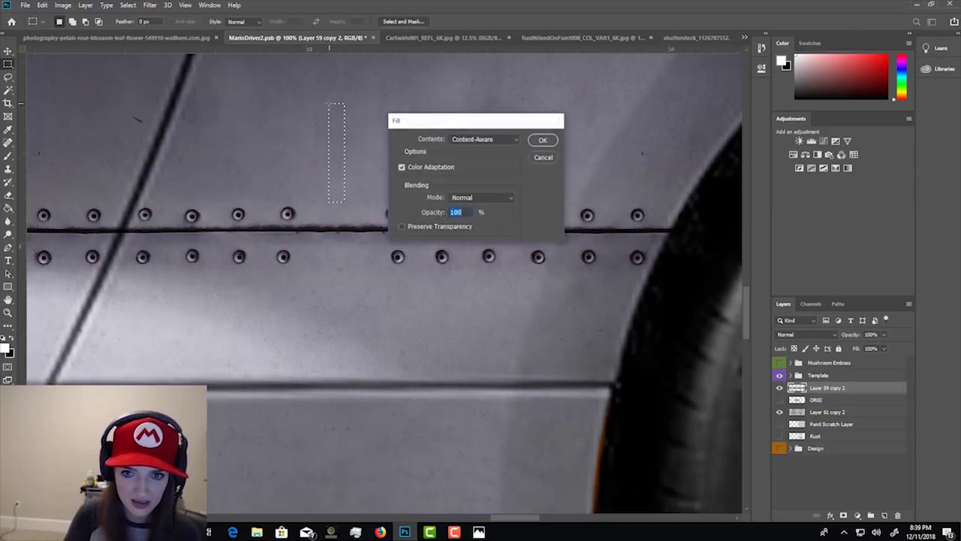
key(Return)
key(m)
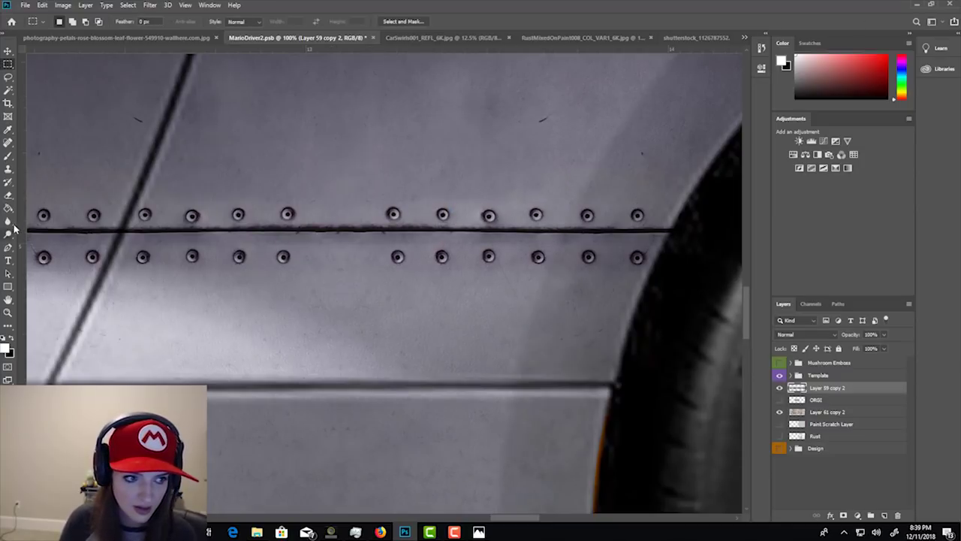
Clone one rivet into the cleared gap in each row of the lower seam.
click(8, 168)
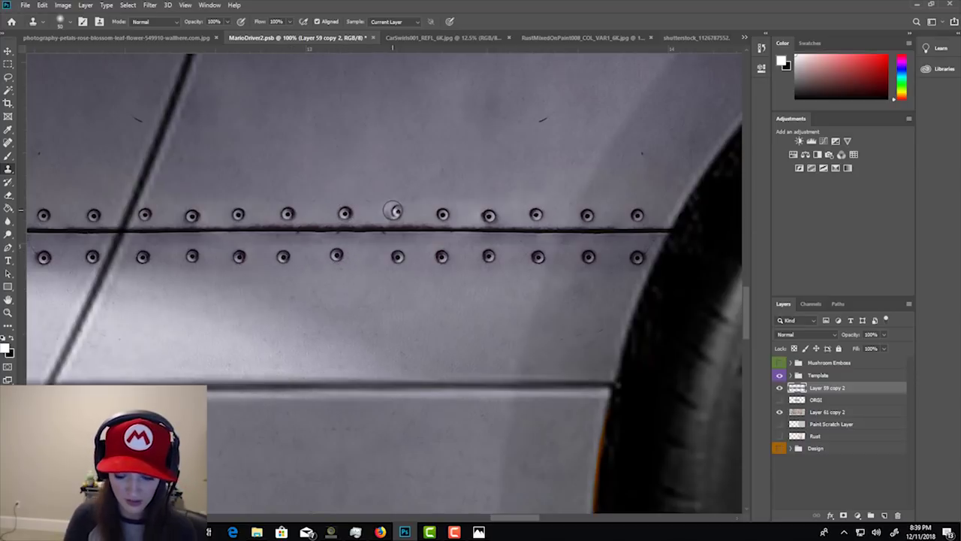
scroll(390, 208, down, 4)
scroll(392, 209, down, 2)
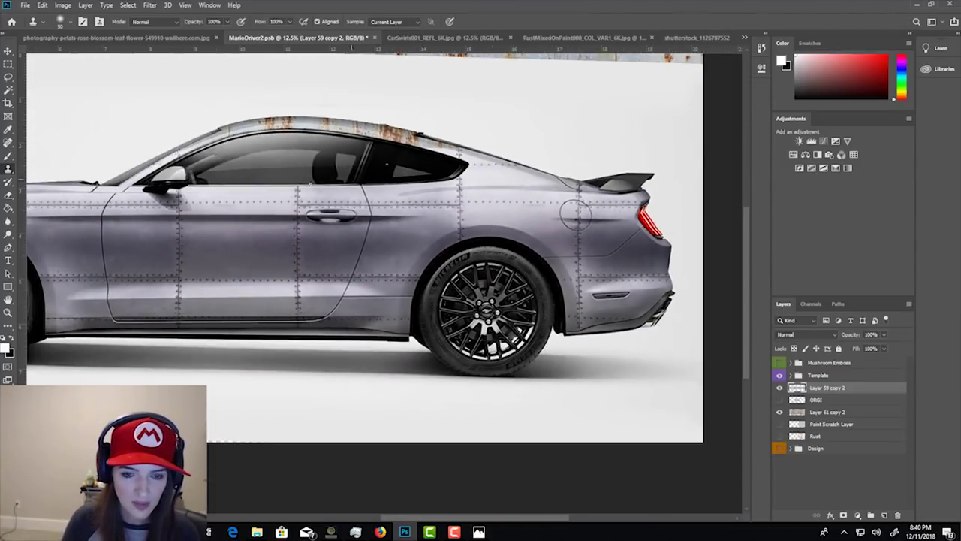
Duplicate Layer 59 copy 2 and move the duplicate up to cover the car's rusty roof.
drag(310, 189, 405, 225)
drag(832, 386, 884, 515)
click(7, 50)
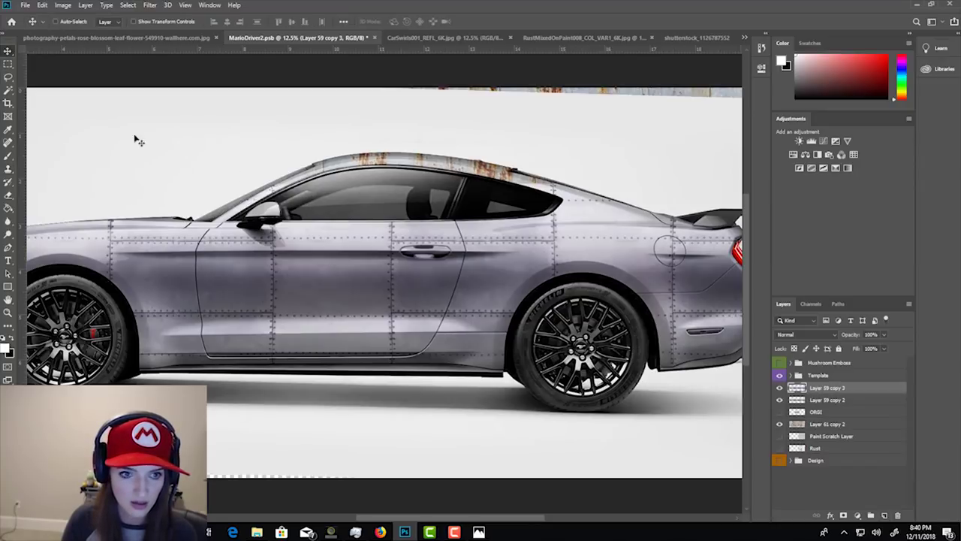
mouse_move(304, 217)
mouse_down()
mouse_move(300, 91)
mouse_move(307, 101)
mouse_up()
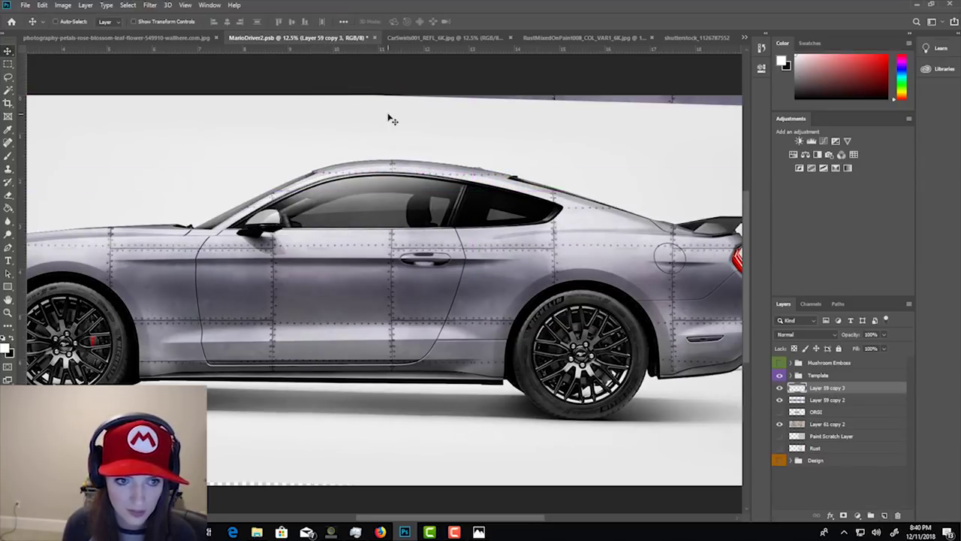
Flip Layer 59 copy 3 vertically so the metal over the roof mirrors the panels below.
scroll(390, 119, up, 5)
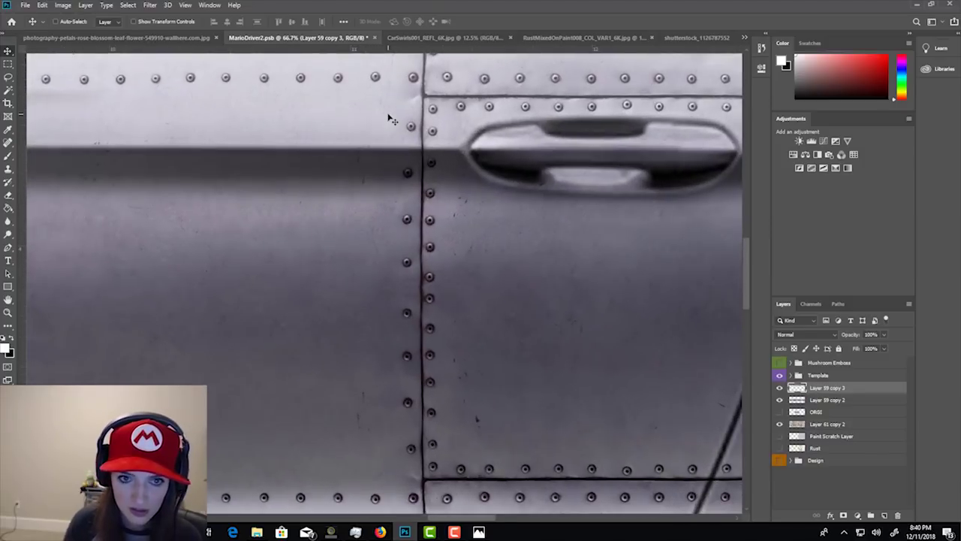
scroll(420, 215, up, 5)
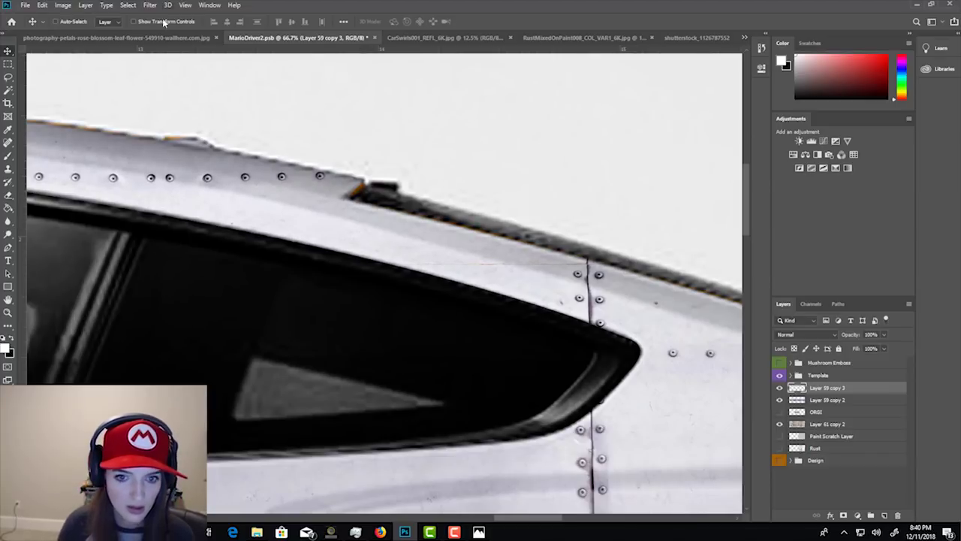
click(63, 4)
click(63, 5)
click(42, 4)
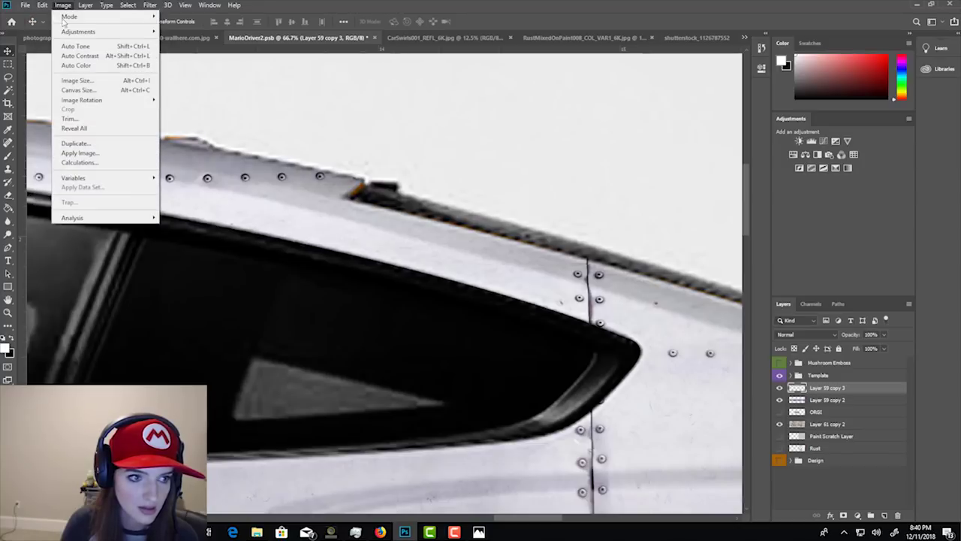
click(42, 5)
mouse_move(155, 235)
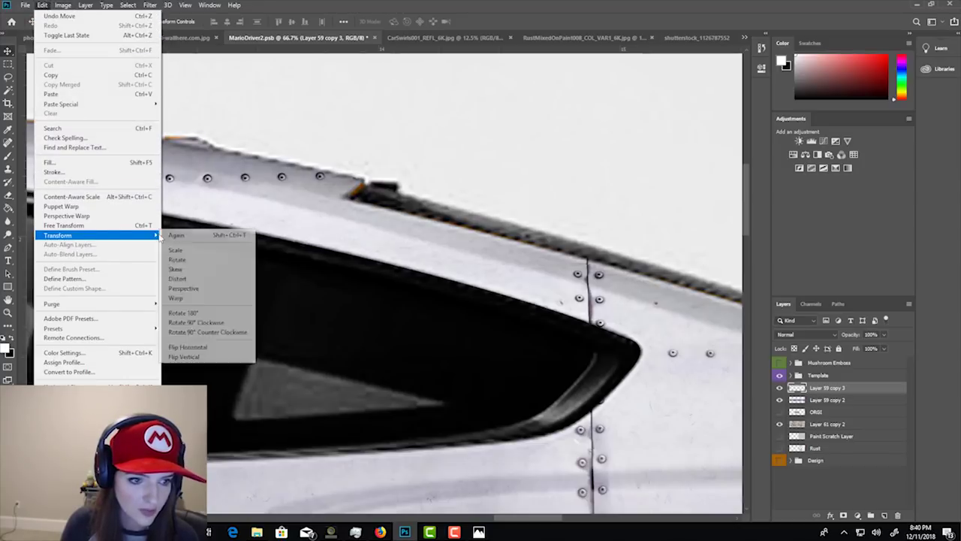
click(213, 357)
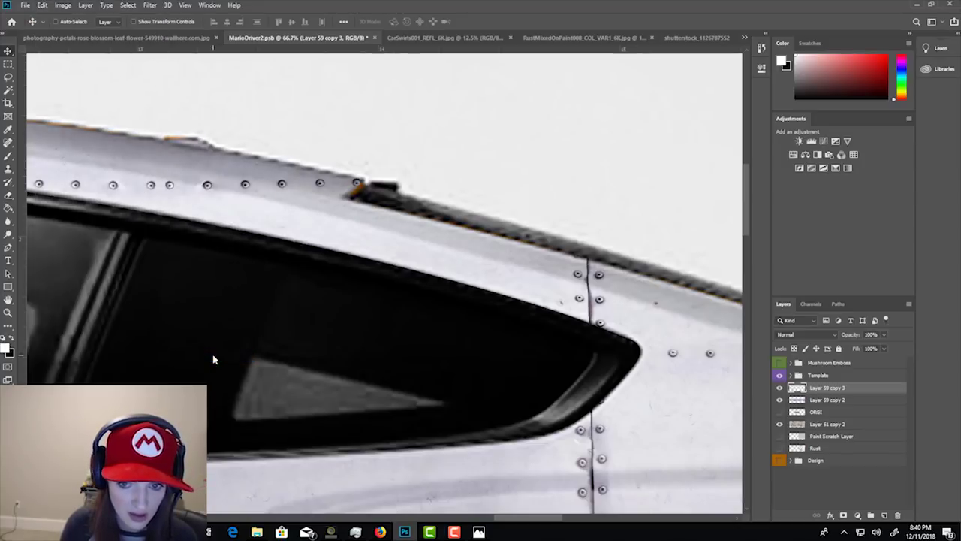
scroll(453, 149, down, 6)
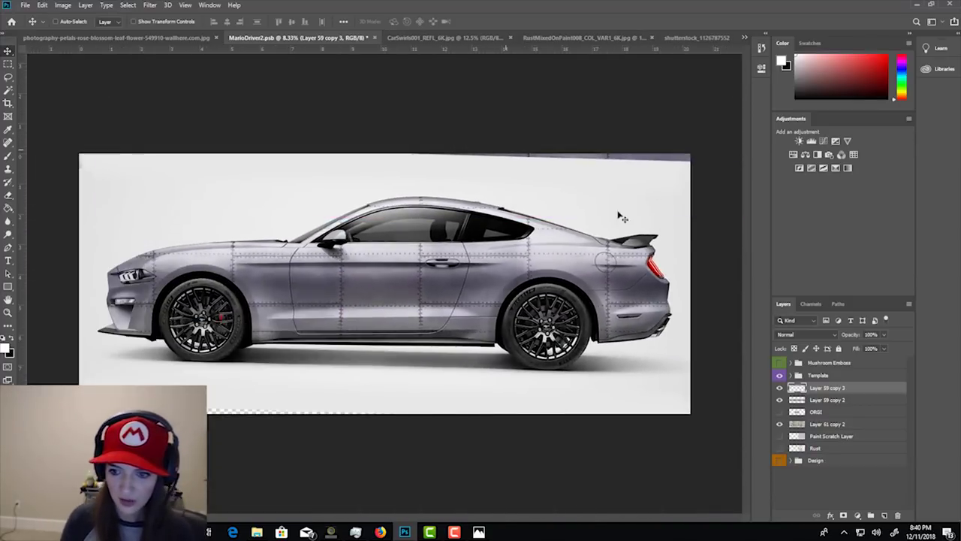
Duplicate Layer 59 copy 3, hide the Template group, and move the duplicate down over the uncovered area along the canvas's lower edge.
click(779, 376)
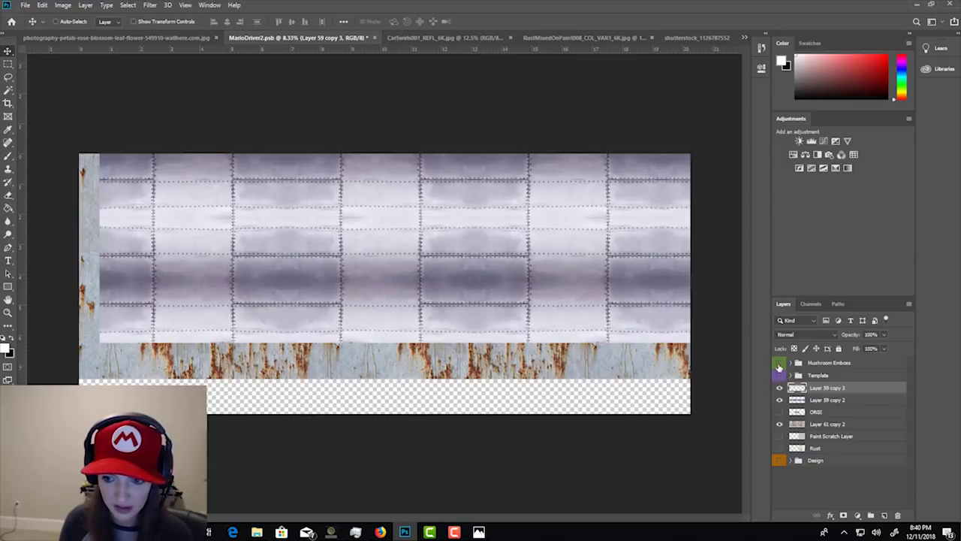
click(778, 375)
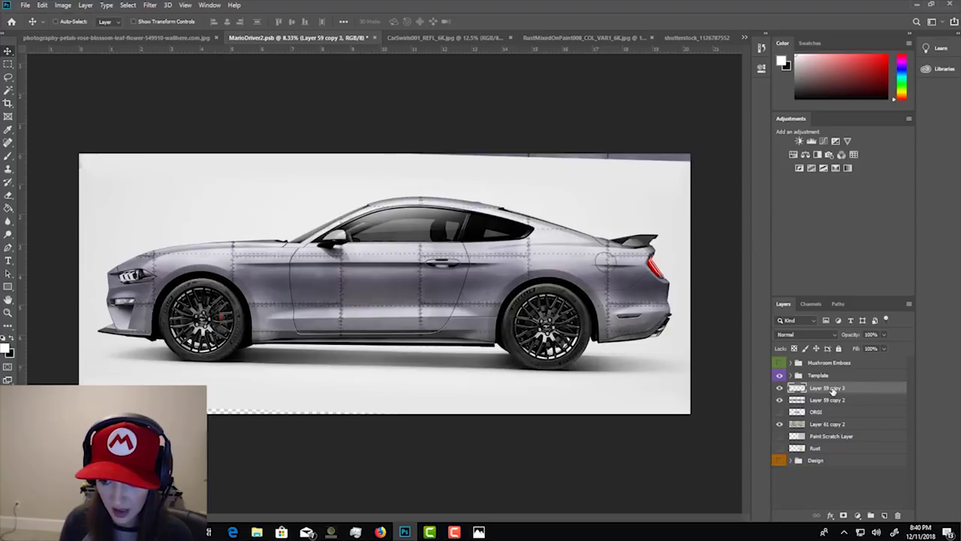
key(ctrl+j)
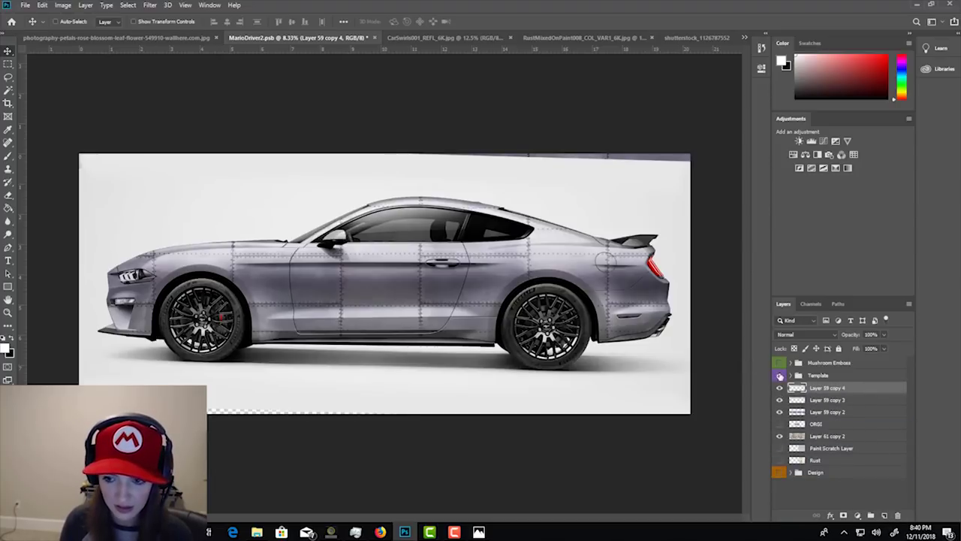
click(779, 375)
drag(313, 185, 401, 412)
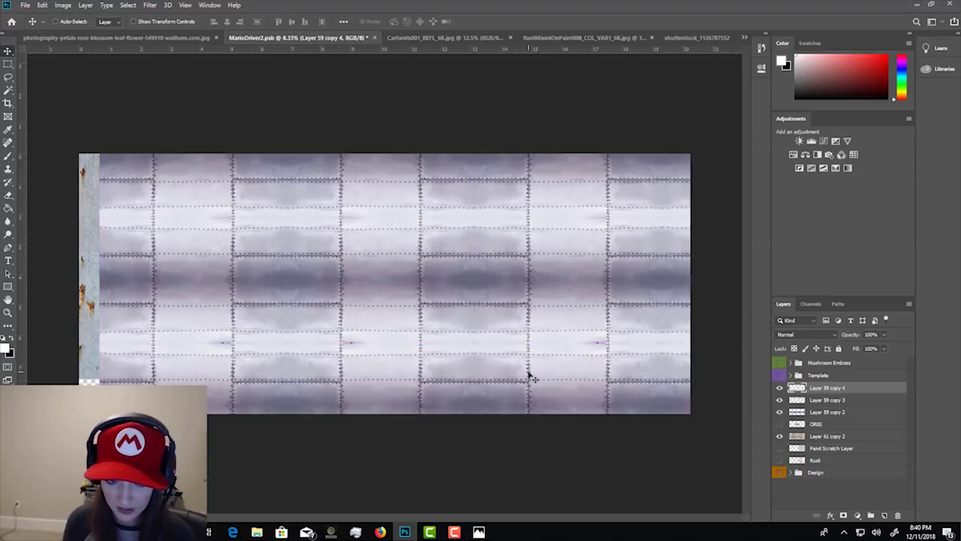
Nudge Layer 59 copy 4 vertically until its upper edge meets the metal panels above it without a gap.
key(shift+Up)
key(shift+Up)
key(shift+Up)
key(shift+Up)
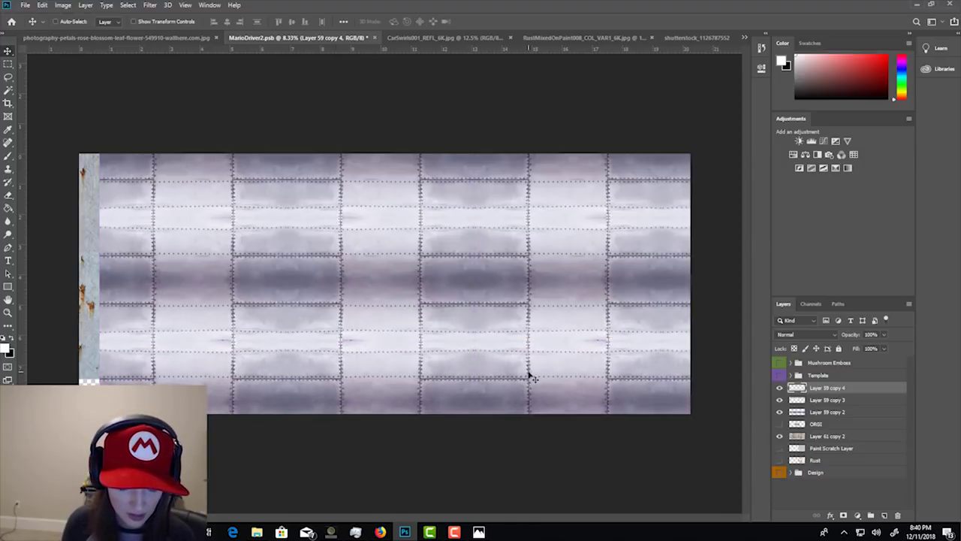
key(shift+Down)
key(shift+Down)
key(shift+Down)
key(shift+Down)
key(shift+Down)
key(shift+Down)
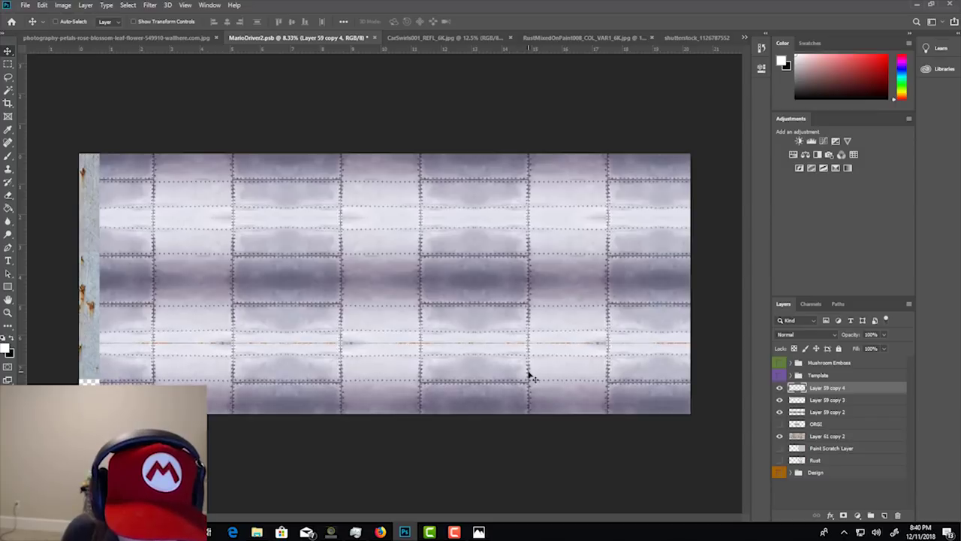
scroll(530, 377, up, 4)
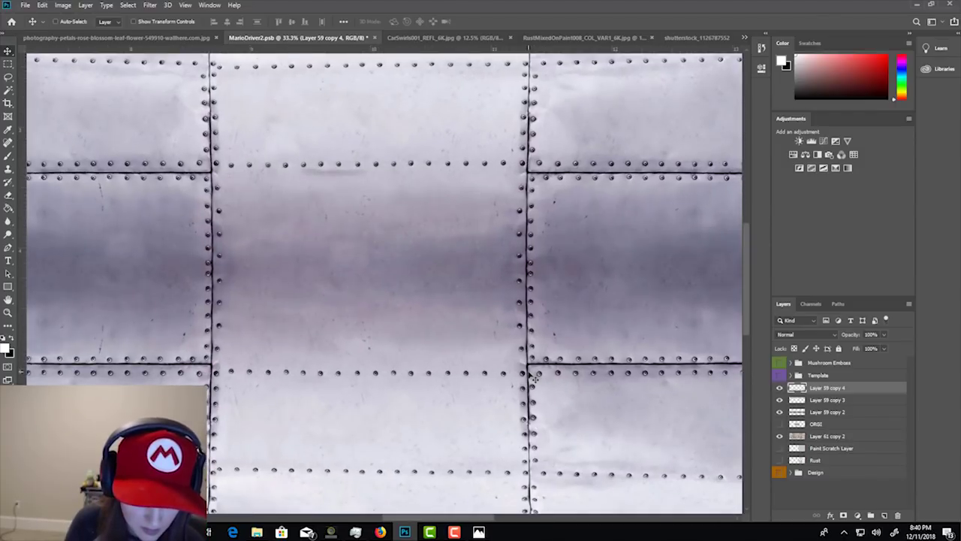
drag(455, 312, 423, 237)
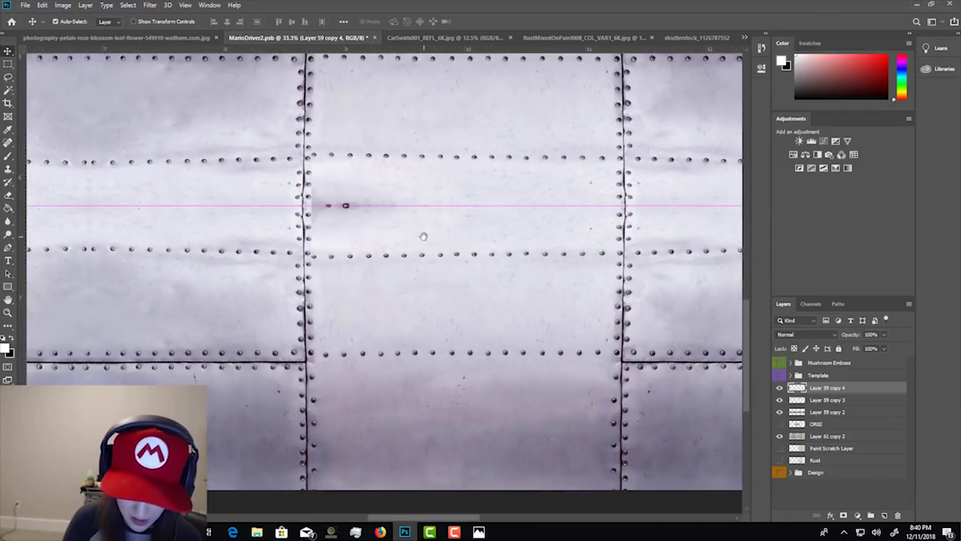
scroll(423, 237, up, 1)
drag(383, 114, 413, 204)
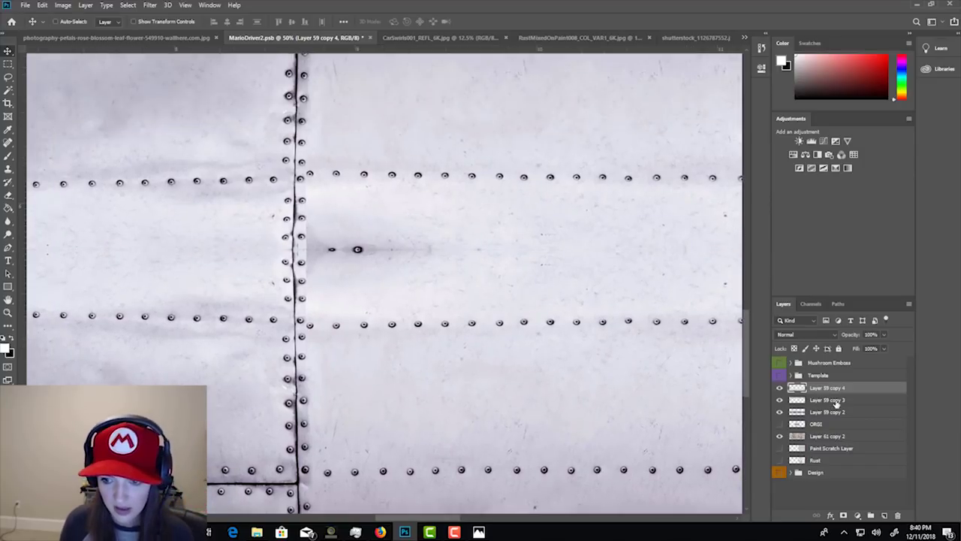
Merge Layer 59 copy 4, Layer 59 copy 3 and Layer 59 copy 2 into one layer.
shift+click(830, 414)
right_click(830, 414)
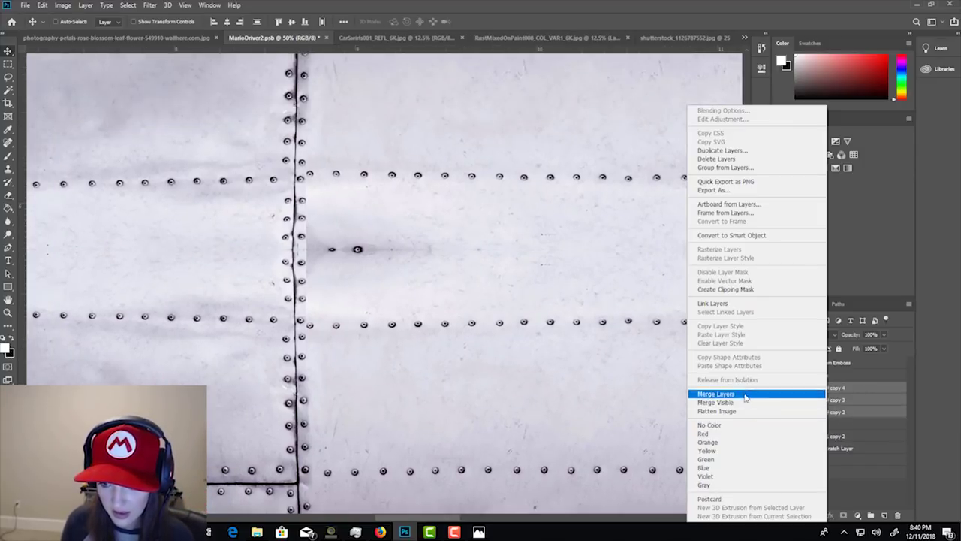
click(721, 394)
Remove the dark smudge on the lower join in the middle light panel with Content-Aware Fill, and clear the selection.
click(9, 64)
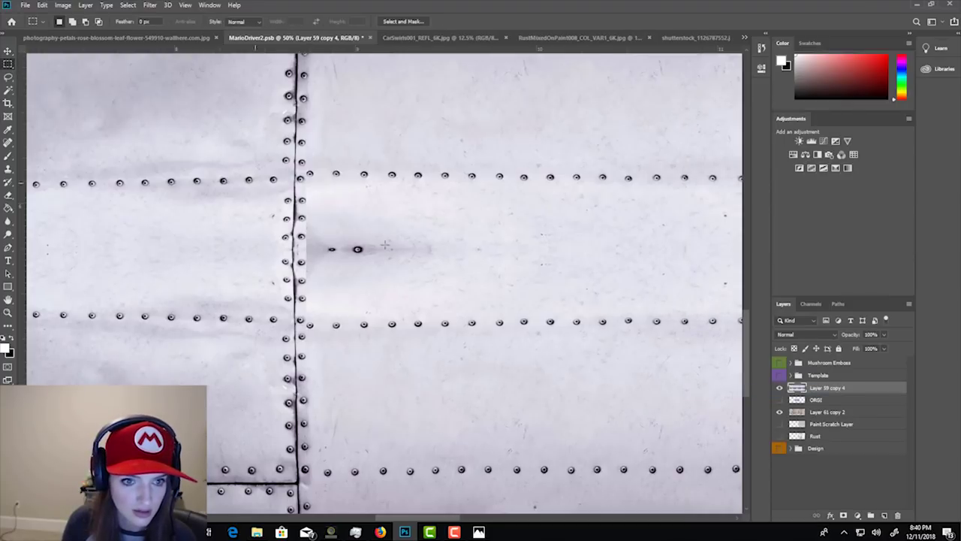
drag(461, 266, 308, 226)
key(i)
key(shift+BackSpace)
key(Return)
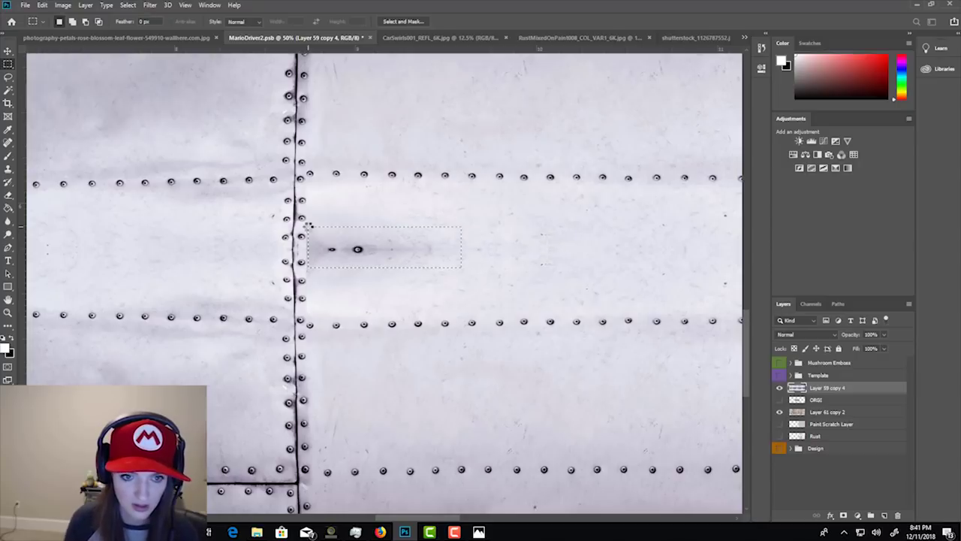
key(ctrl+d)
Remove the mirrored smudge on the lower join beside the left light panel's right seam with Content-Aware Fill, and clear the selection.
drag(172, 221, 371, 255)
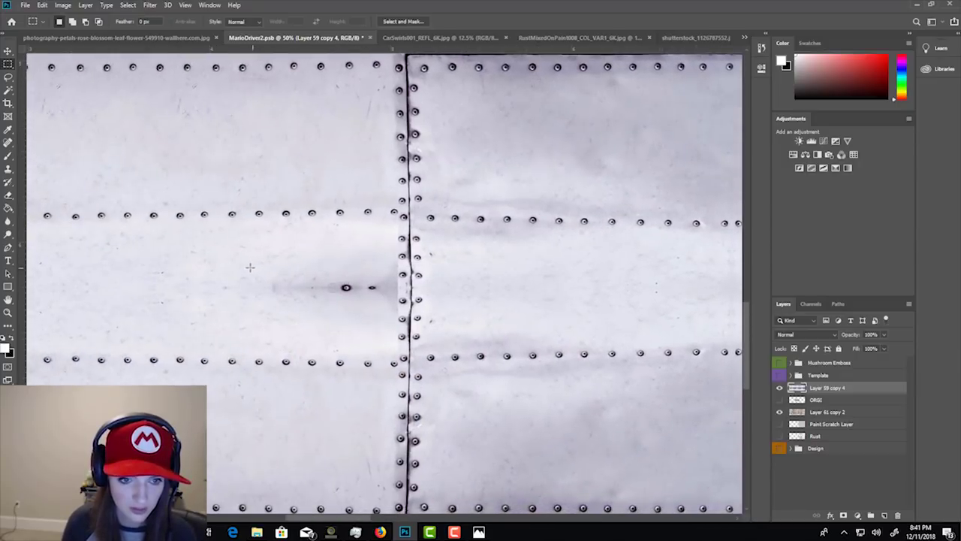
drag(245, 264, 398, 310)
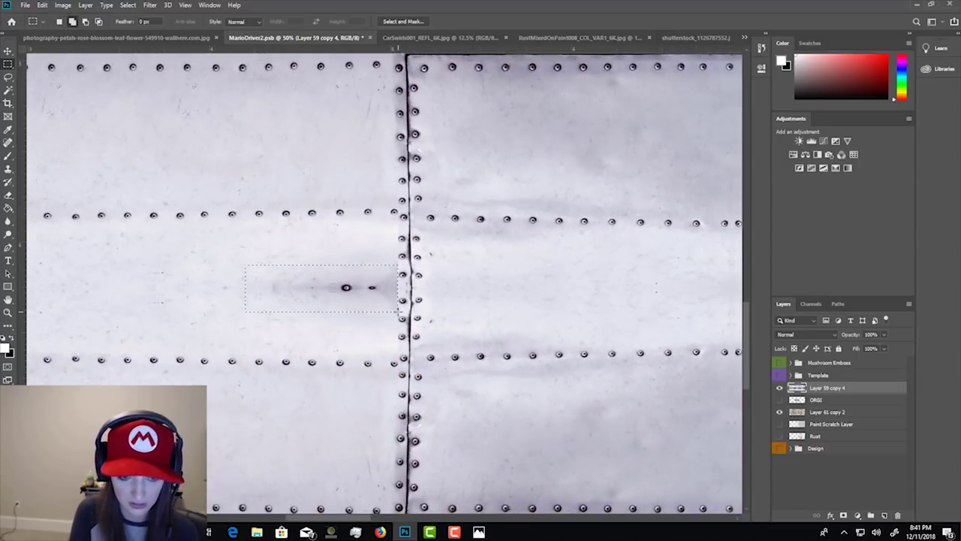
key(shift+BackSpace)
key(Return)
key(ctrl+d)
Remove the remaining smudge on the lower join in the rear light panel with Content-Aware Fill, and clear the selection.
mouse_move(429, 204)
mouse_down()
mouse_move(409, 207)
mouse_move(488, 284)
mouse_up()
drag(401, 308, 412, 322)
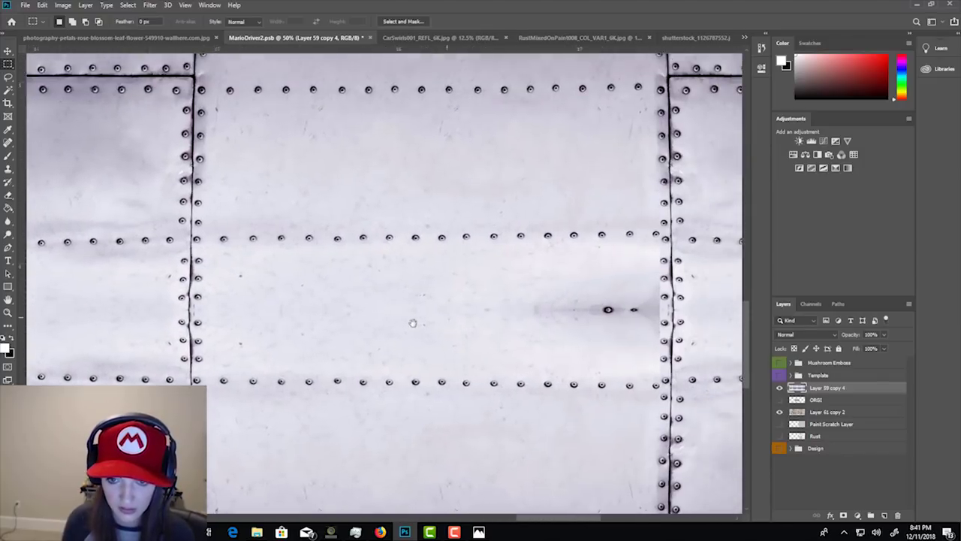
drag(470, 275, 607, 358)
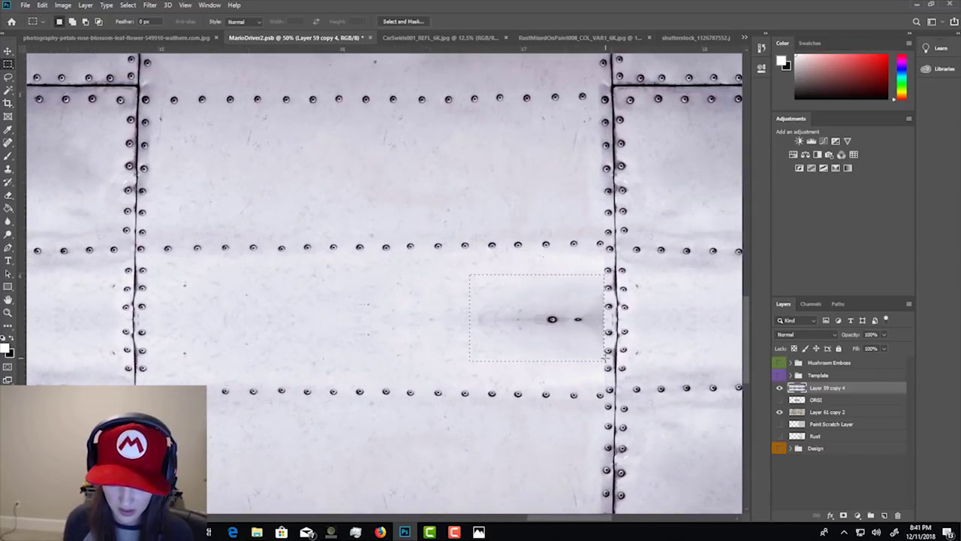
key(shift+BackSpace)
key(Return)
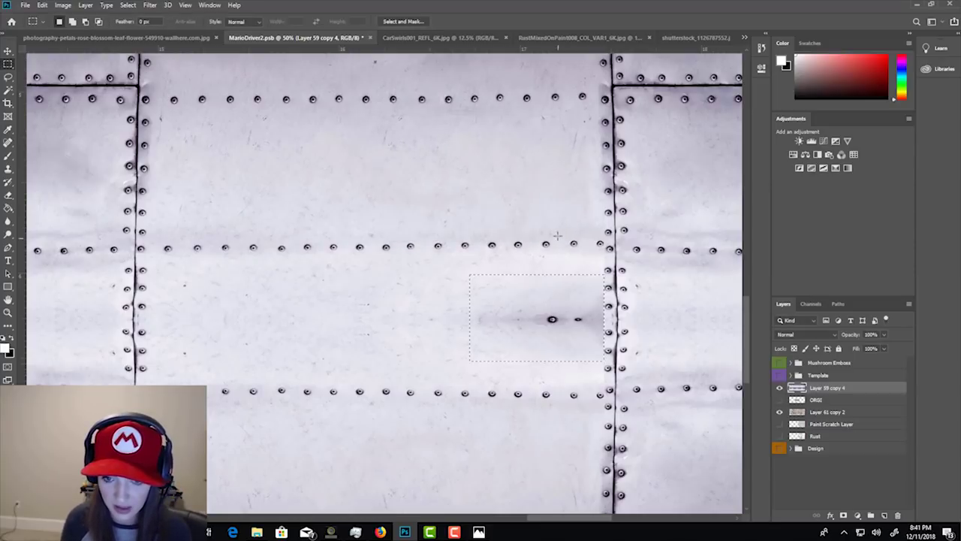
drag(557, 221, 317, 296)
Inspect the cleaned metal panels up close and as a whole, and show the Template group over them again.
key(ctrl+plus)
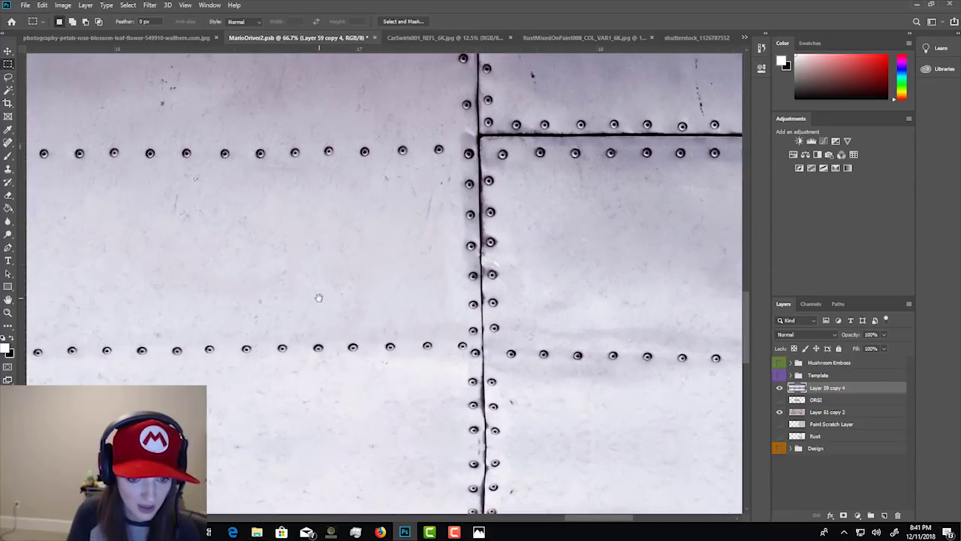
key(ctrl+plus)
key(ctrl+minus)
key(ctrl+minus)
key(ctrl+minus)
key(ctrl+minus)
key(ctrl+minus)
key(ctrl+minus)
key(ctrl+minus)
key(ctrl+minus)
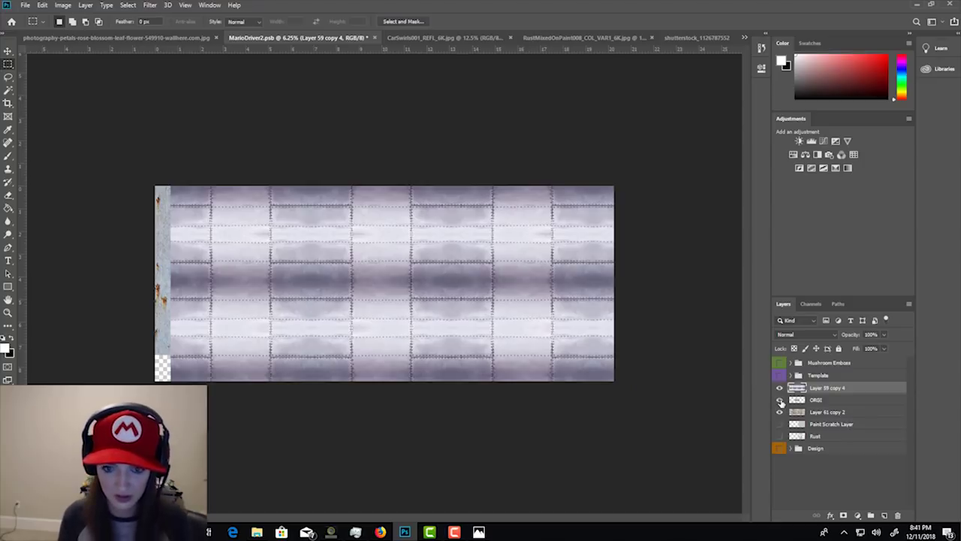
click(778, 375)
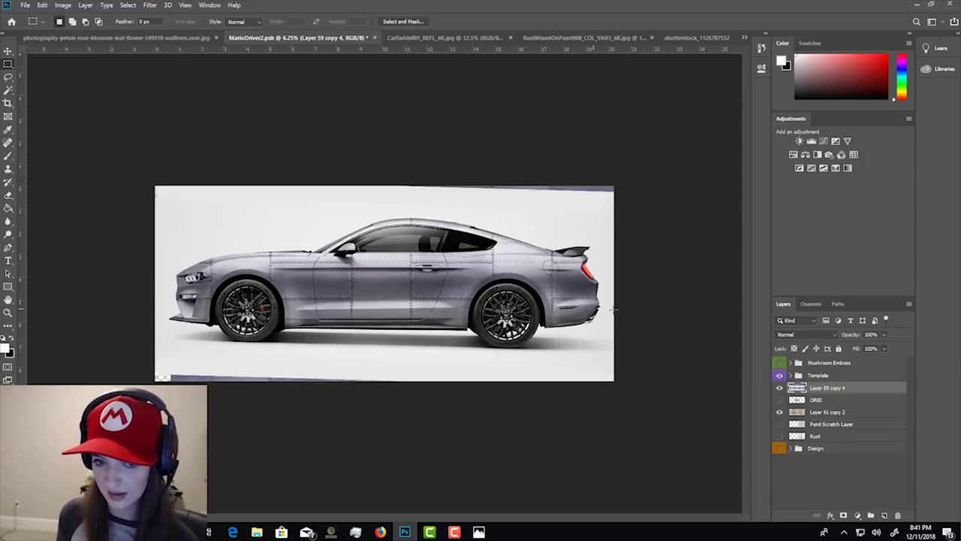
Fill the exposed metal slivers along the background's upper and lower edges with white on Layer 39 copy in the Template group.
click(789, 376)
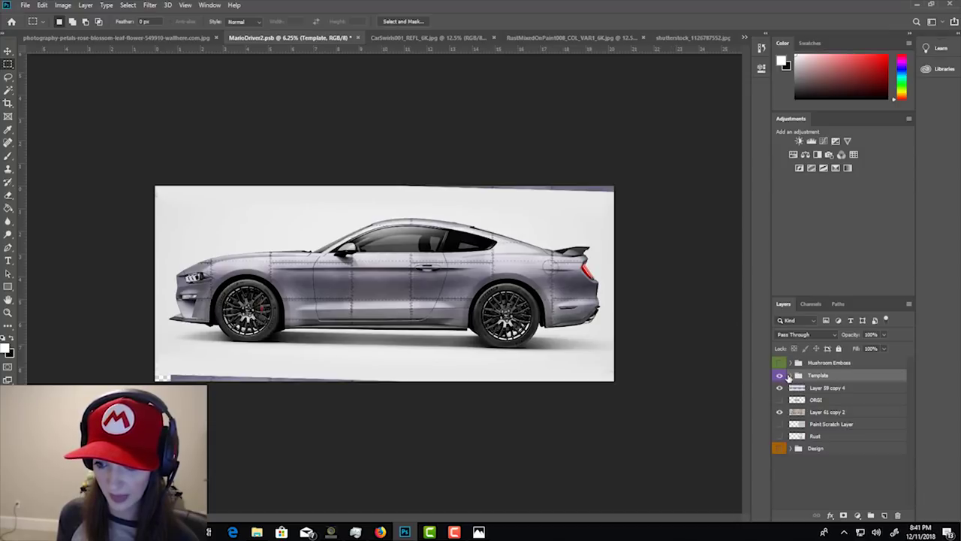
click(788, 375)
click(820, 401)
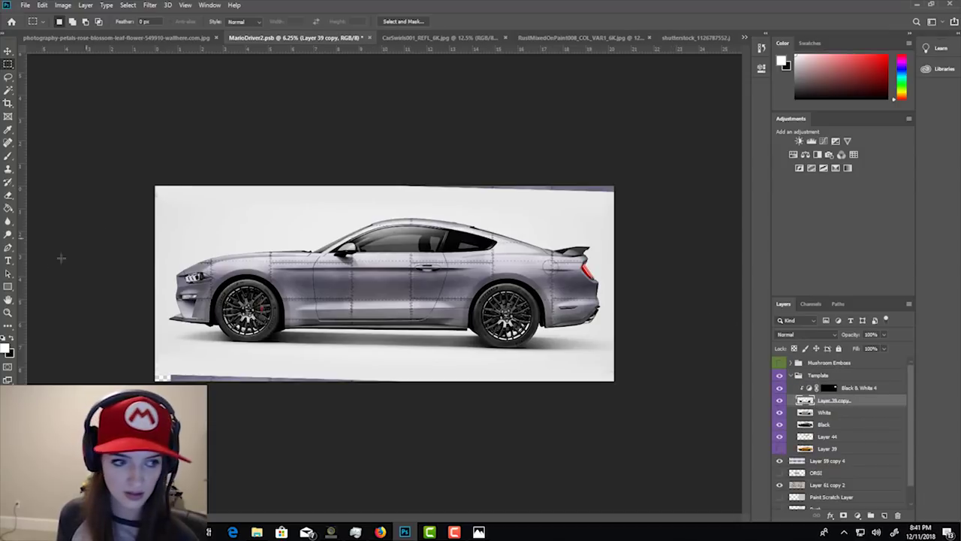
click(9, 209)
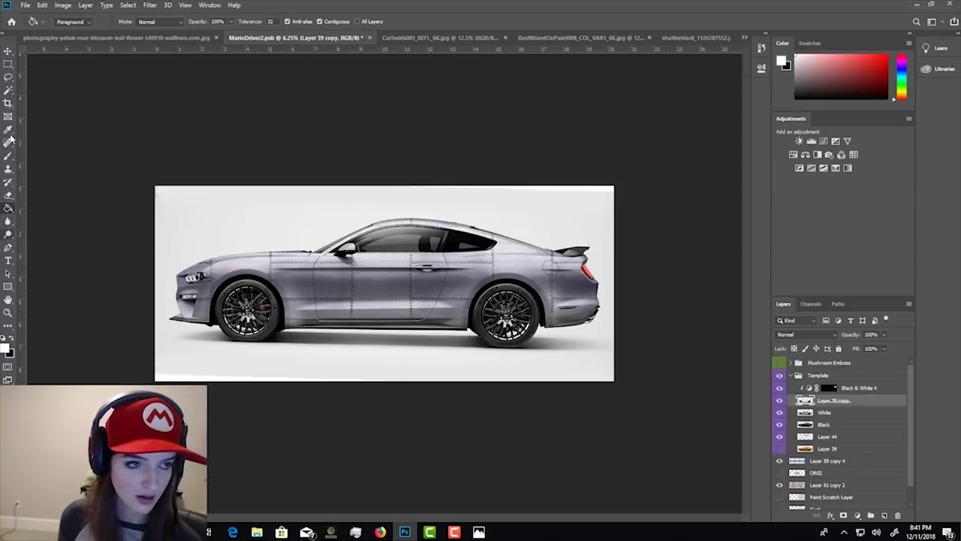
click(9, 77)
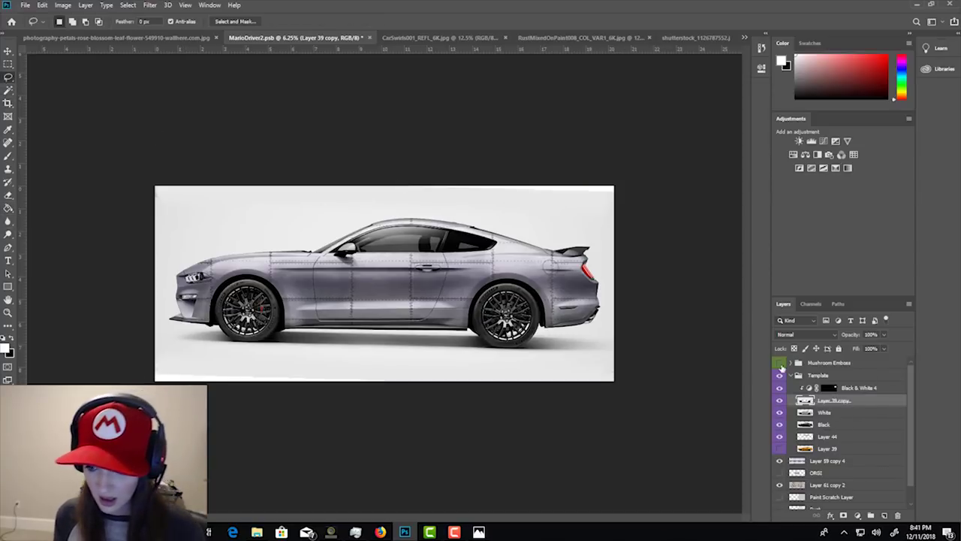
click(791, 376)
Move the rust texture, Layer 61 copy 2, above Layer 59 copy 4 in the layer order.
click(832, 390)
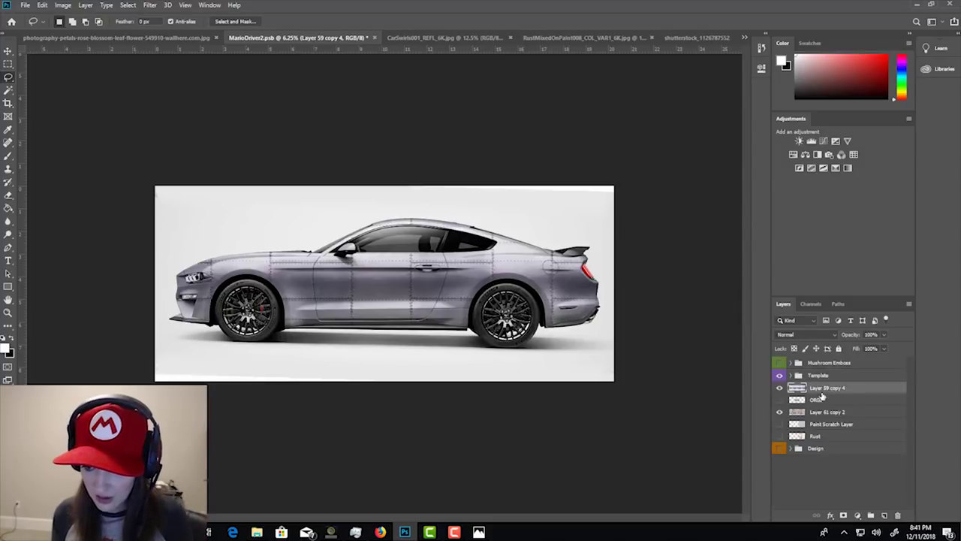
shift+click(824, 400)
shift+click(824, 413)
drag(824, 412, 823, 421)
click(824, 391)
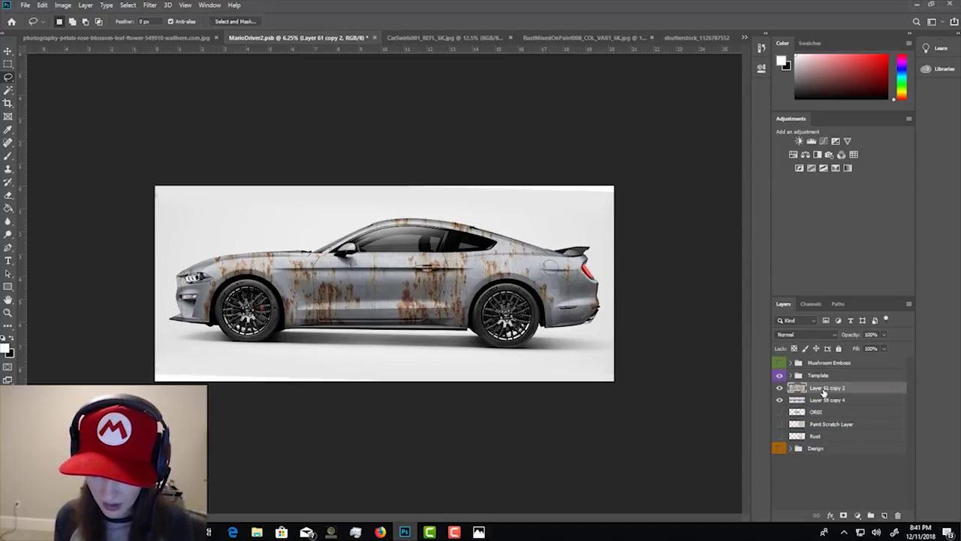
Set Layer 61 copy 2's blend mode to Multiply and examine the rust over the riveted door panels up close.
click(805, 334)
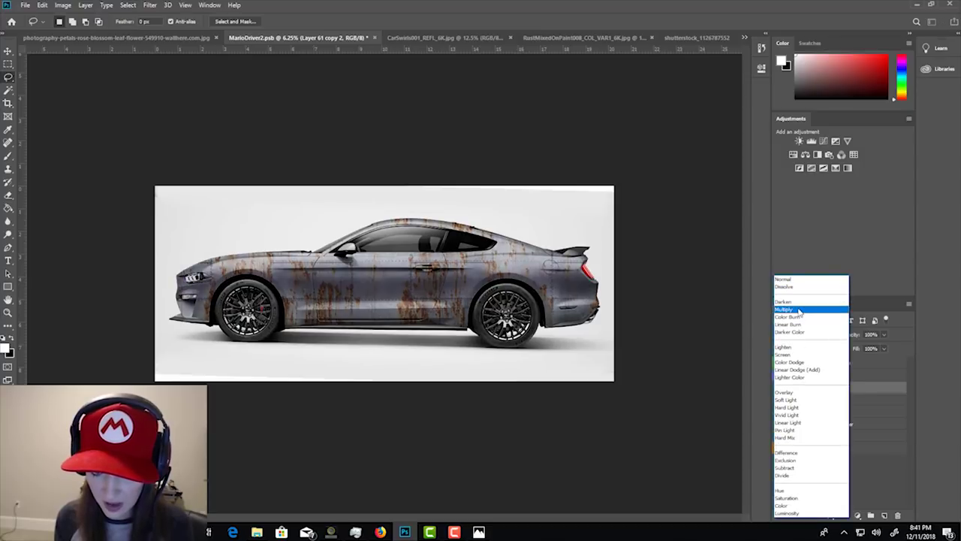
click(795, 306)
key(ctrl+plus)
key(ctrl+plus)
key(ctrl+plus)
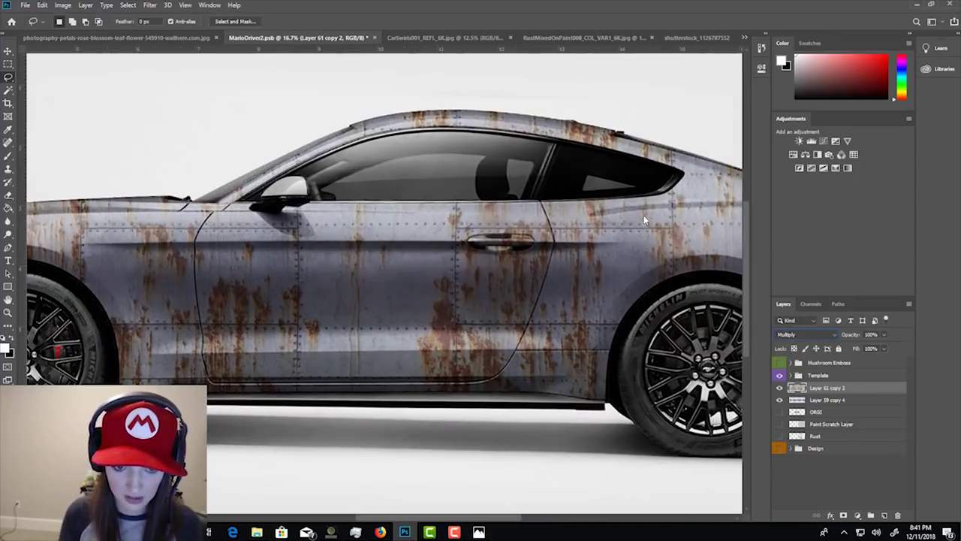
key(ctrl+plus)
key(ctrl+plus)
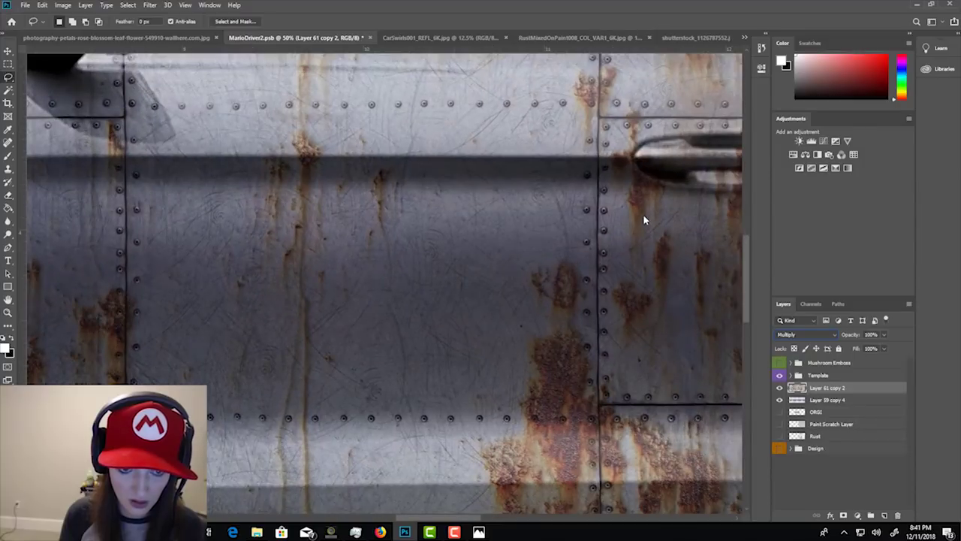
Add a Hue/Saturation adjustment clipped to Layer 61 copy 2, with Hue -160 and Saturation -75.
key(ctrl+minus)
key(ctrl+minus)
key(ctrl+minus)
key(ctrl+minus)
key(ctrl+minus)
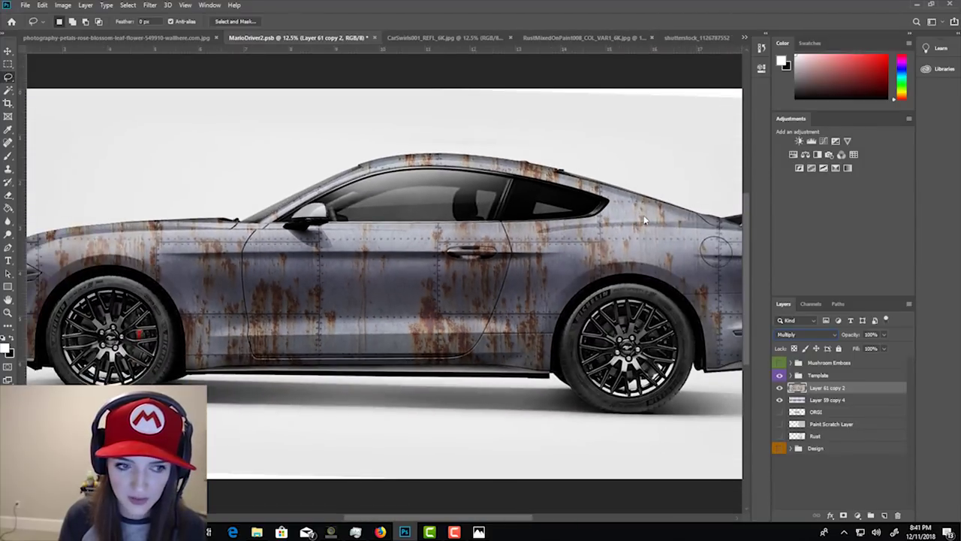
key(ctrl+minus)
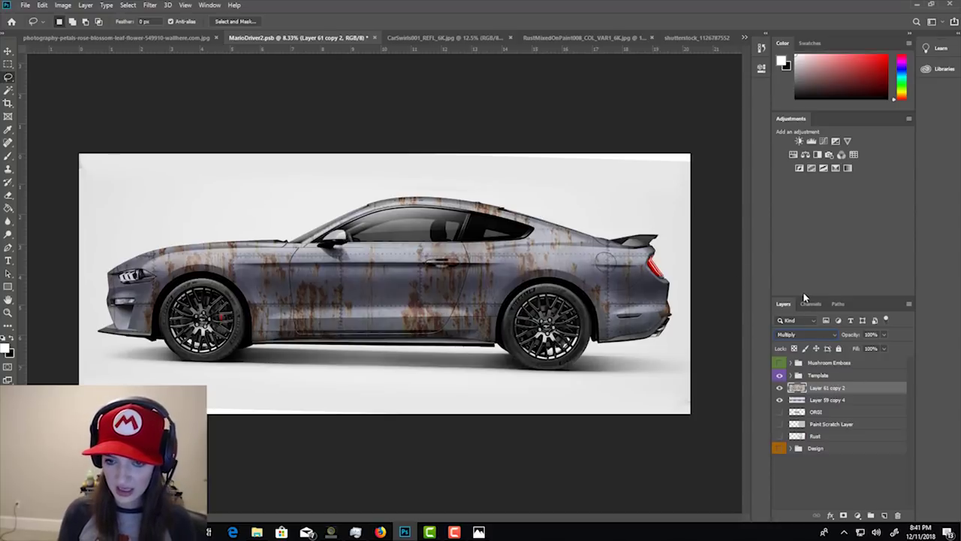
click(794, 155)
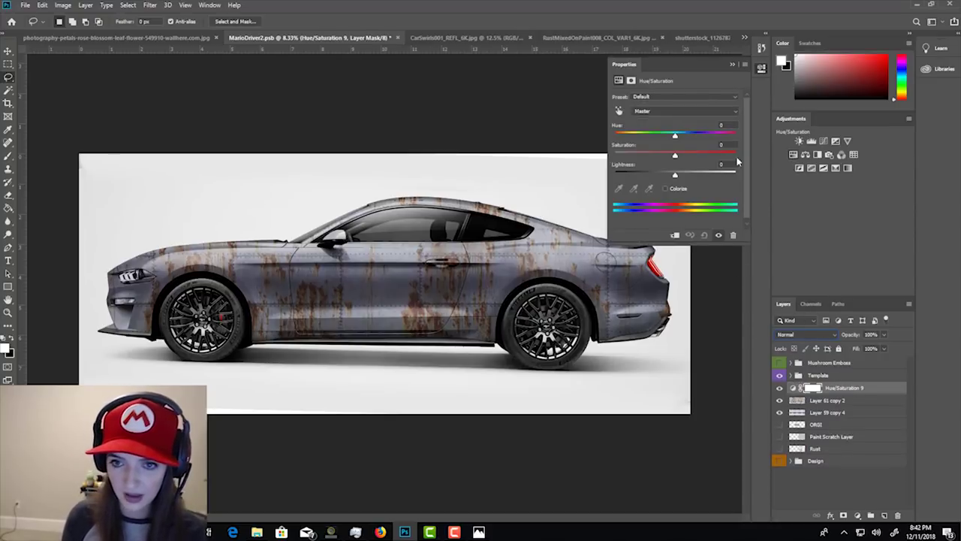
click(675, 235)
drag(675, 155, 618, 143)
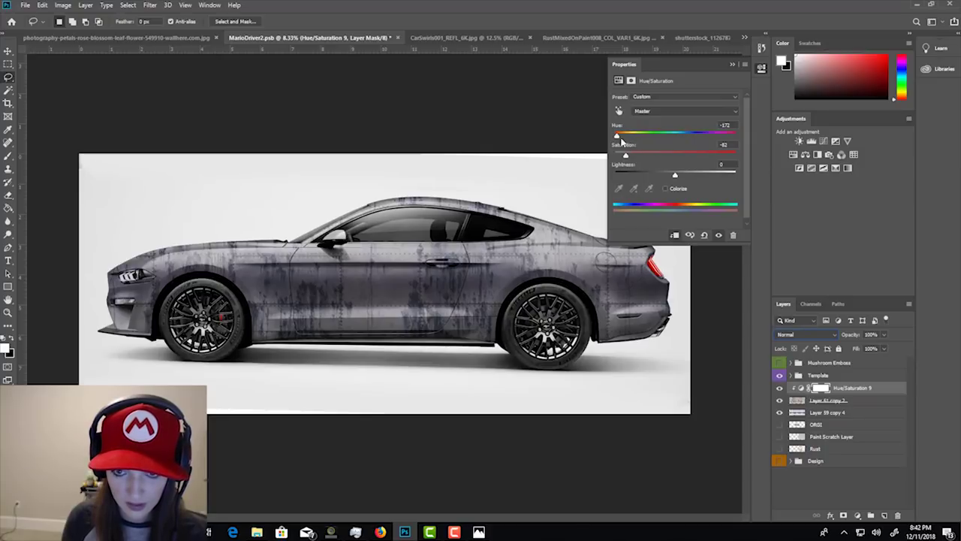
drag(619, 140, 621, 140)
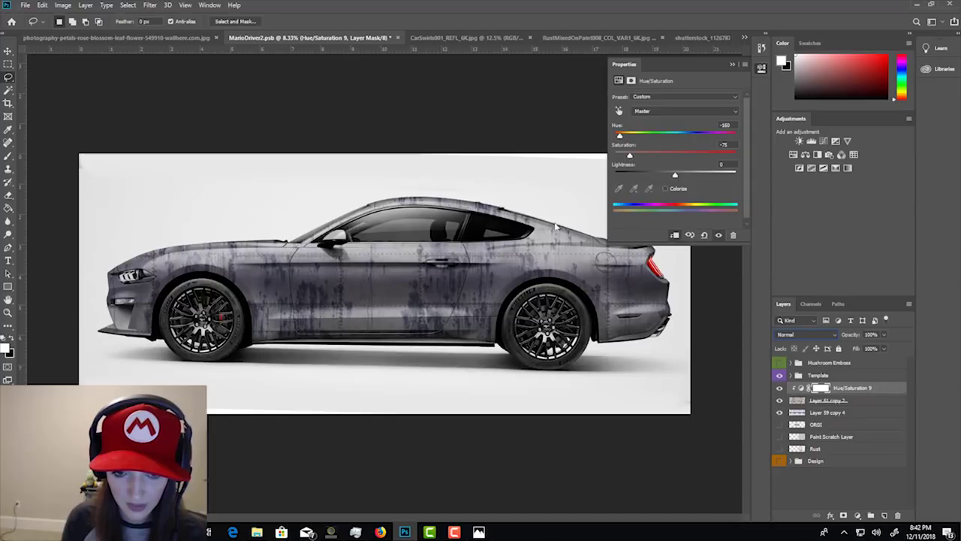
Replace the rust marks around the door handle on Layer 61 copy 2 using a Content-Aware fill at 100% opacity.
click(798, 400)
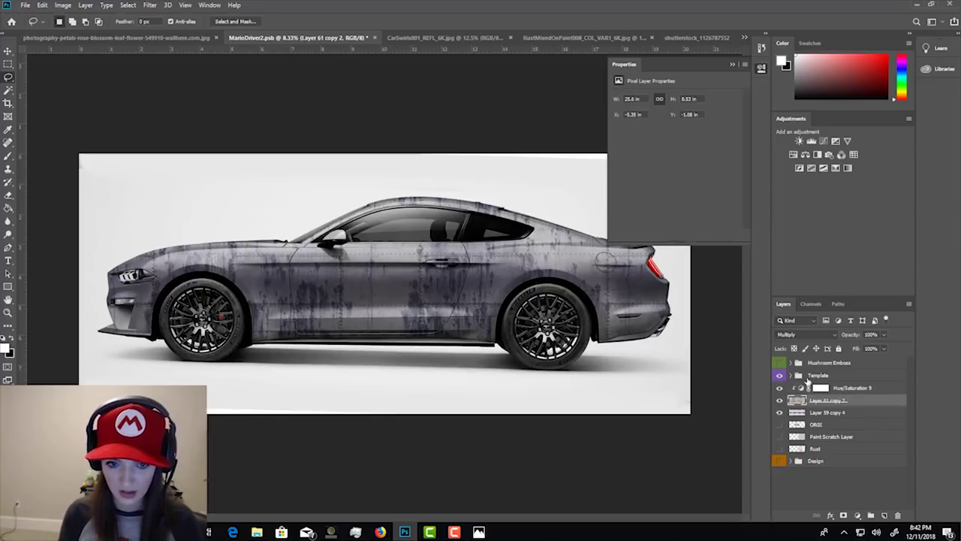
click(9, 65)
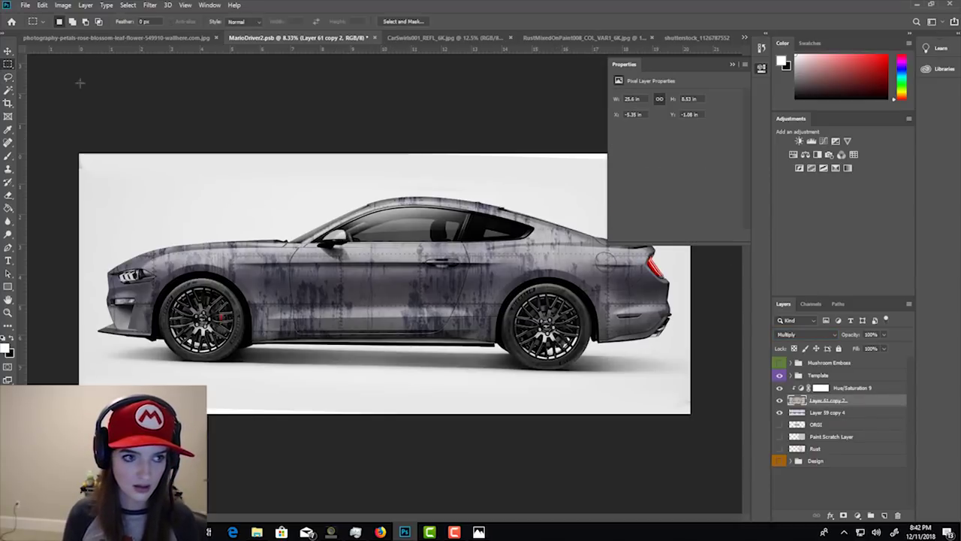
key(ctrl+plus)
key(ctrl+plus)
key(ctrl+plus)
key(ctrl+plus)
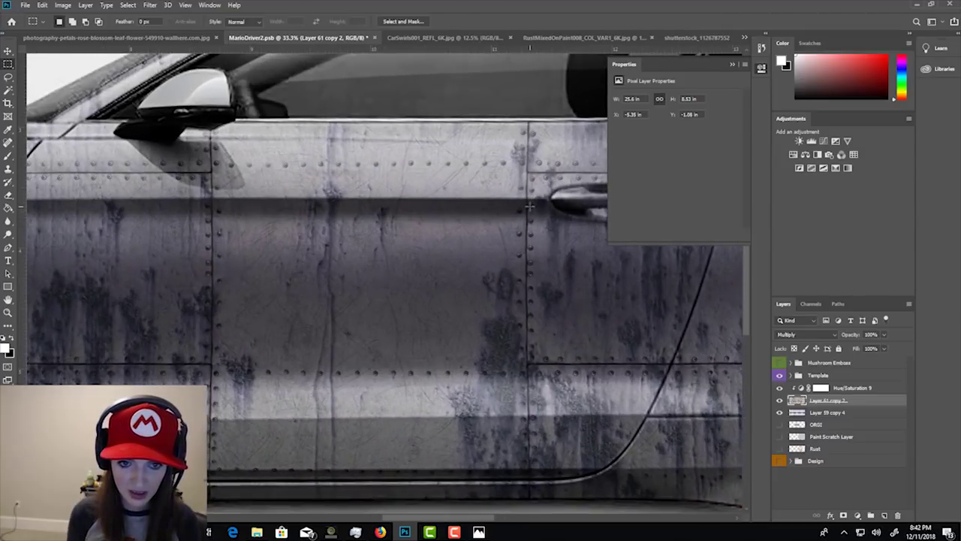
drag(514, 208, 252, 287)
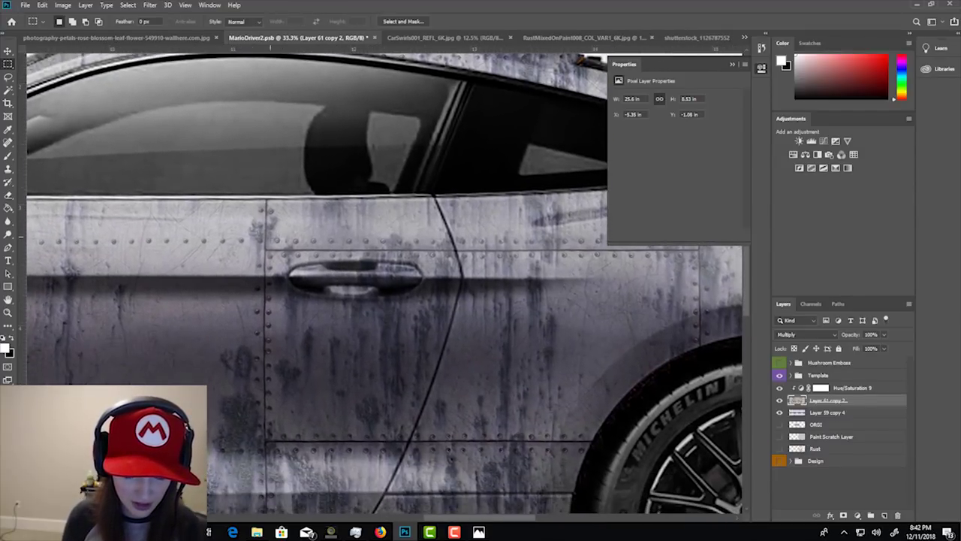
drag(275, 237, 434, 310)
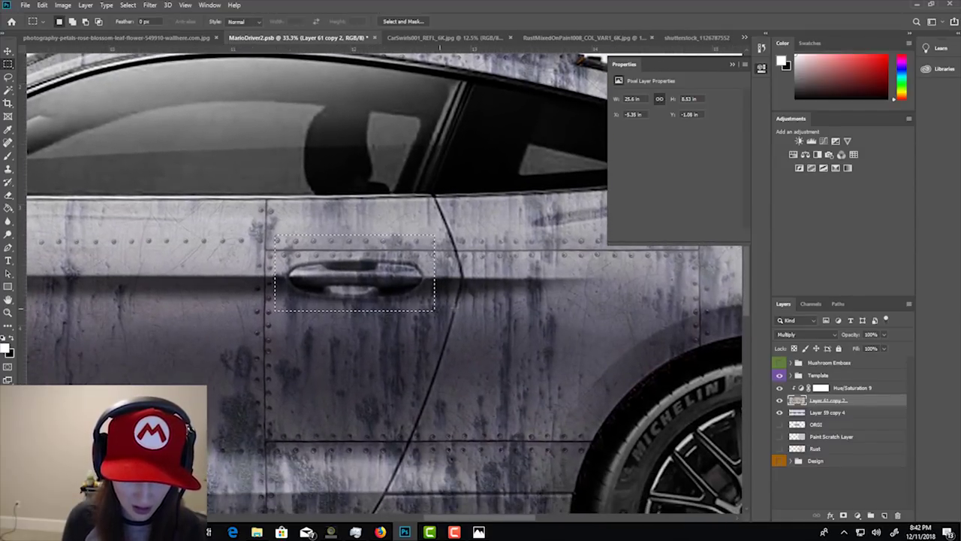
key(shift+F5)
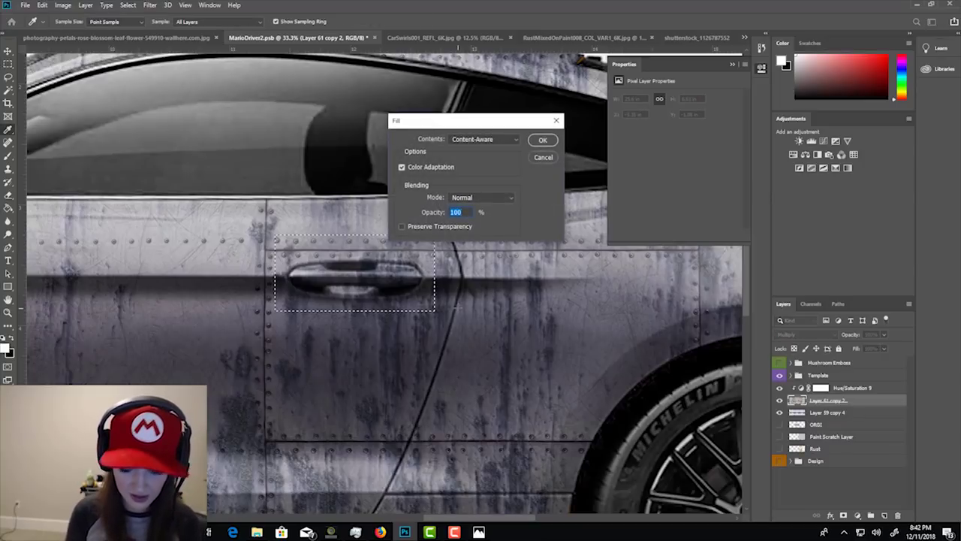
key(Return)
key(ctrl+d)
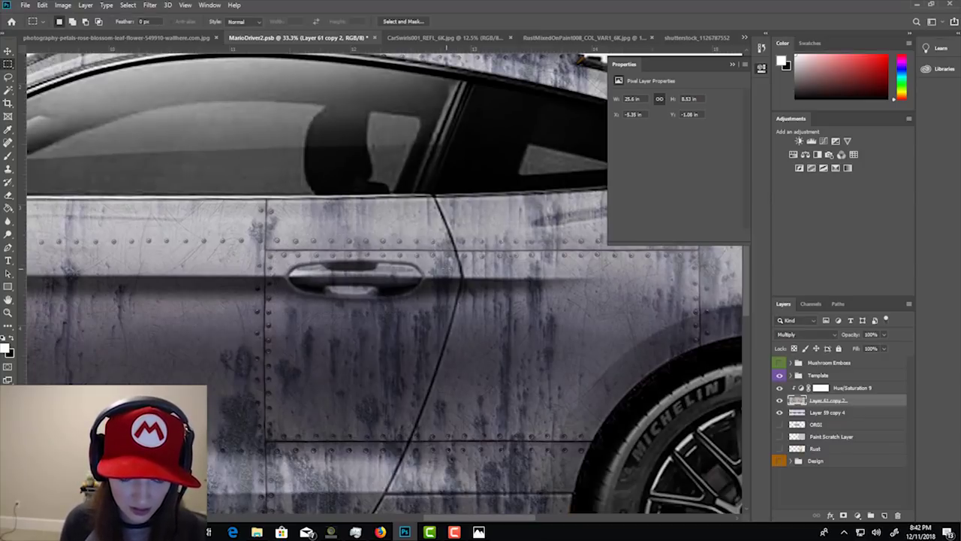
Apply another Content-Aware fill to a smaller area across the door handle and the rivets just above it.
drag(303, 222, 409, 291)
key(shift+F5)
key(Return)
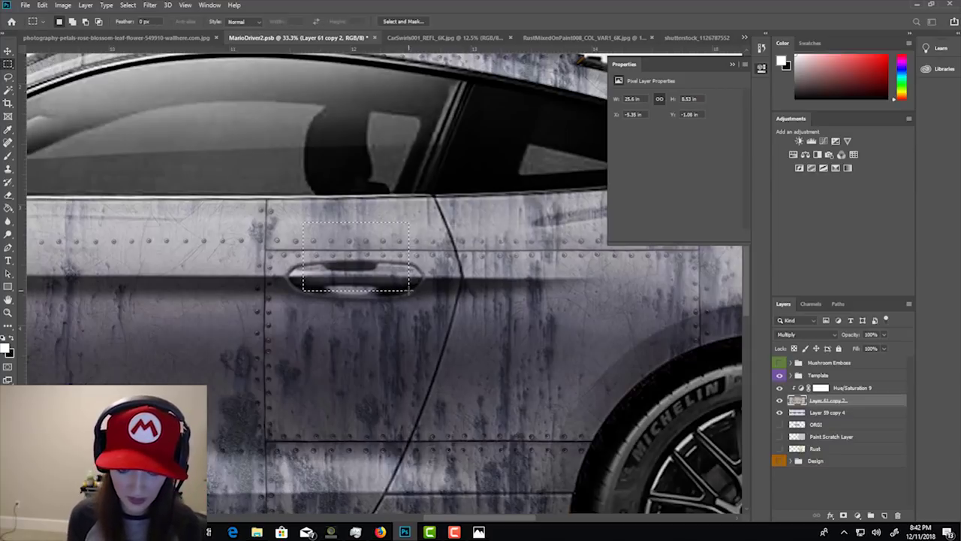
Content-Aware fill a tall strip of the rust layer over the rear quarter panel, from below the bumper to above the spoiler.
drag(488, 204, 403, 217)
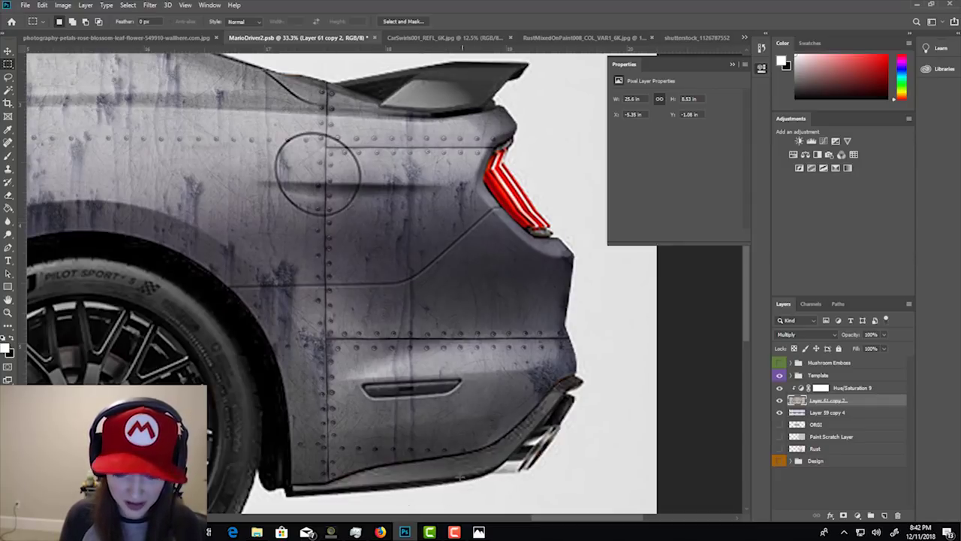
drag(466, 486, 371, 199)
key(shift+BackSpace)
key(Return)
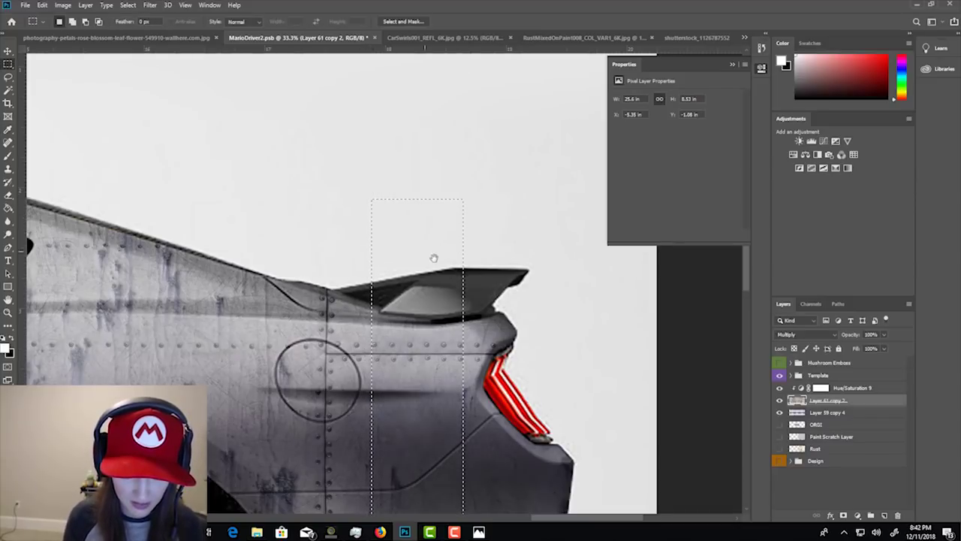
Content-Aware fill the leftover streak at the crease behind the rear wheel, then clear the selection.
drag(479, 462, 452, 236)
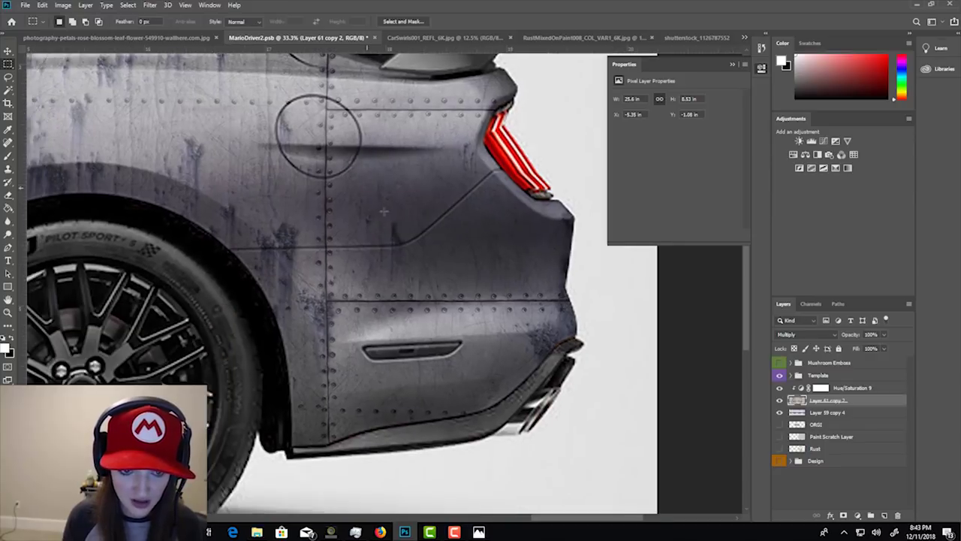
drag(367, 188, 422, 303)
key(shift+BackSpace)
key(Return)
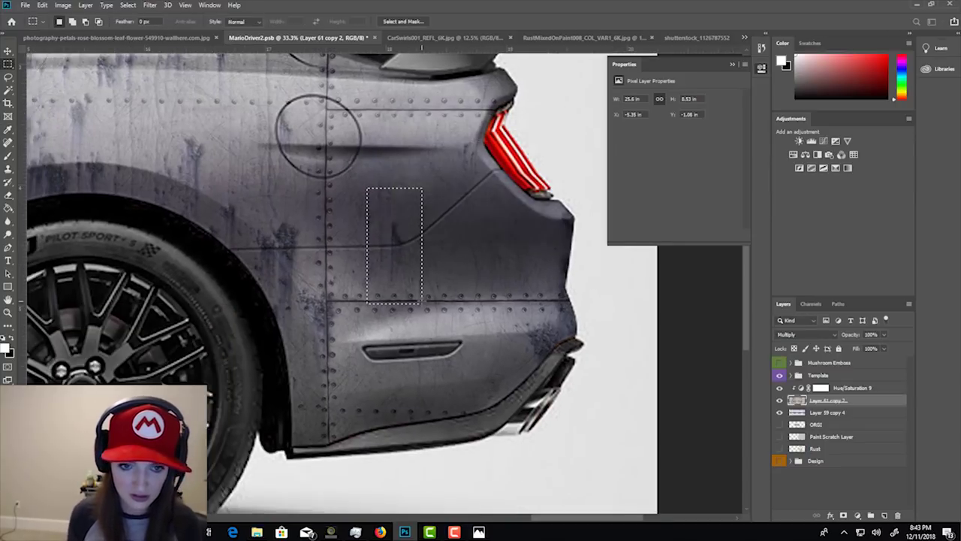
key(ctrl+d)
Add a Selective Color adjustment above Hue/Saturation 9 and set the Greens' Black to +48%.
scroll(315, 353, left, 10)
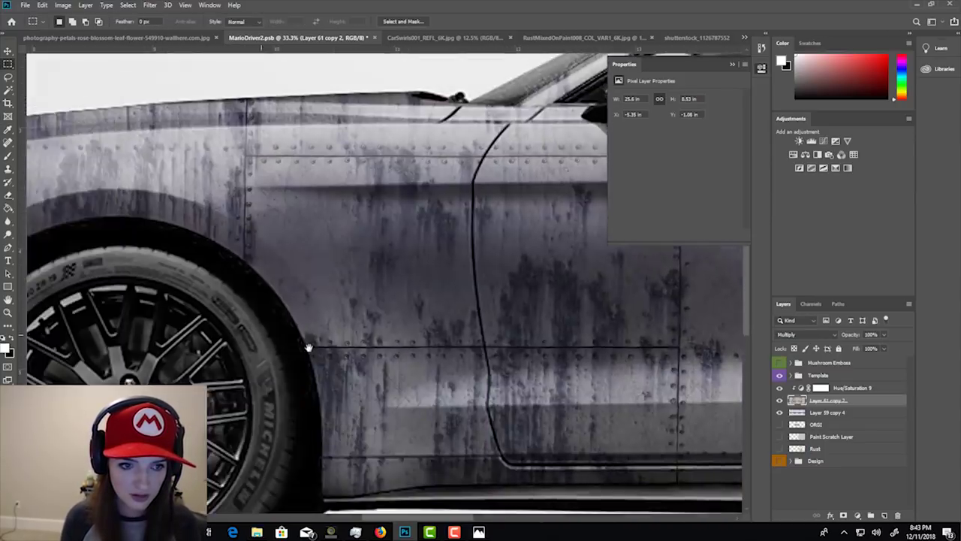
scroll(309, 348, left, 10)
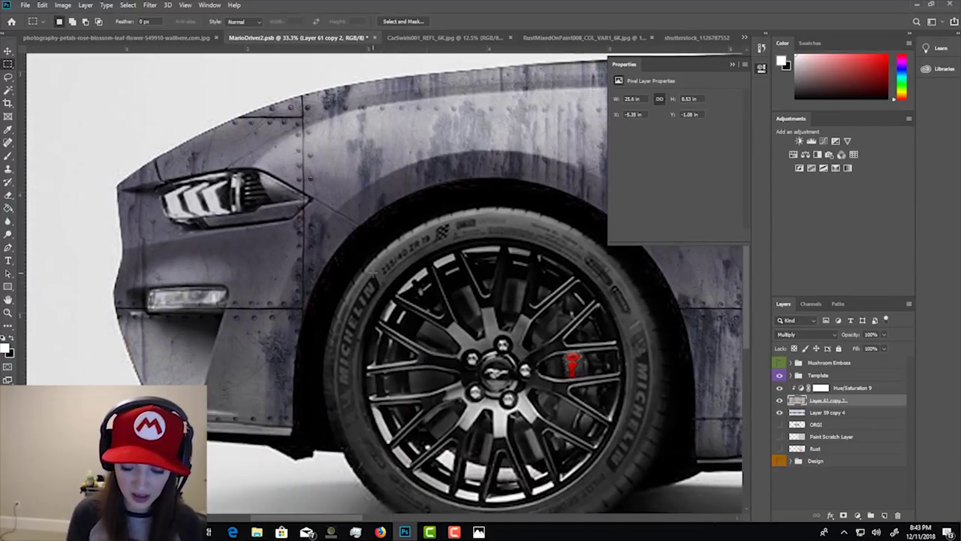
drag(412, 210, 285, 253)
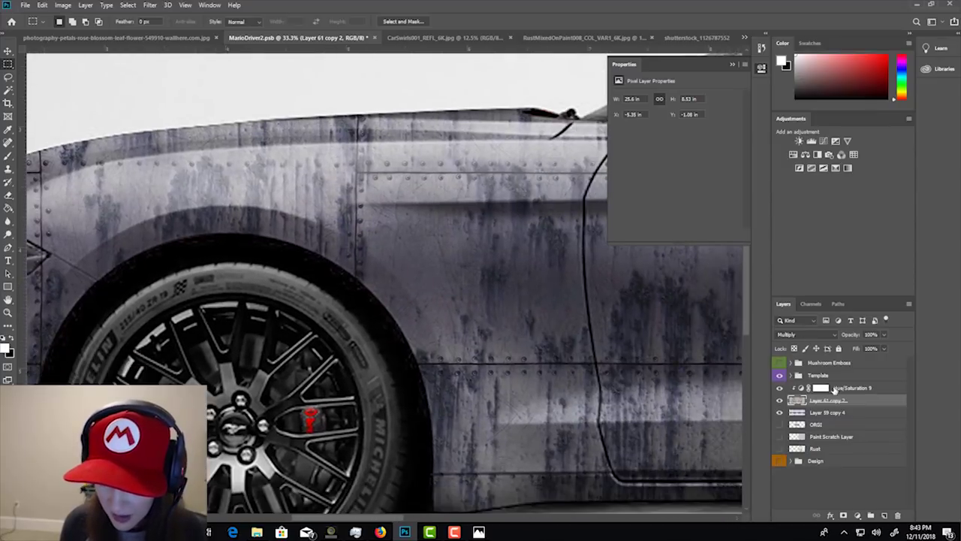
click(835, 389)
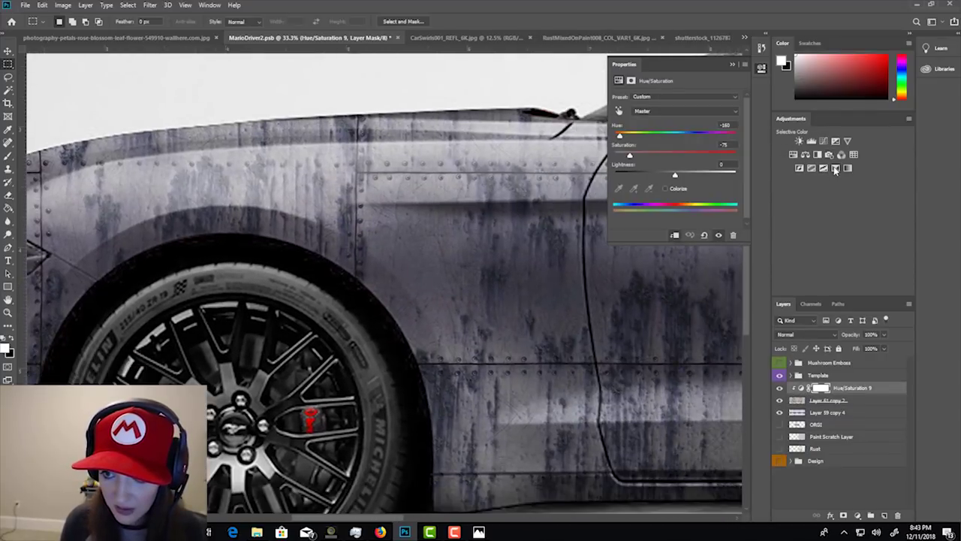
click(836, 168)
click(674, 109)
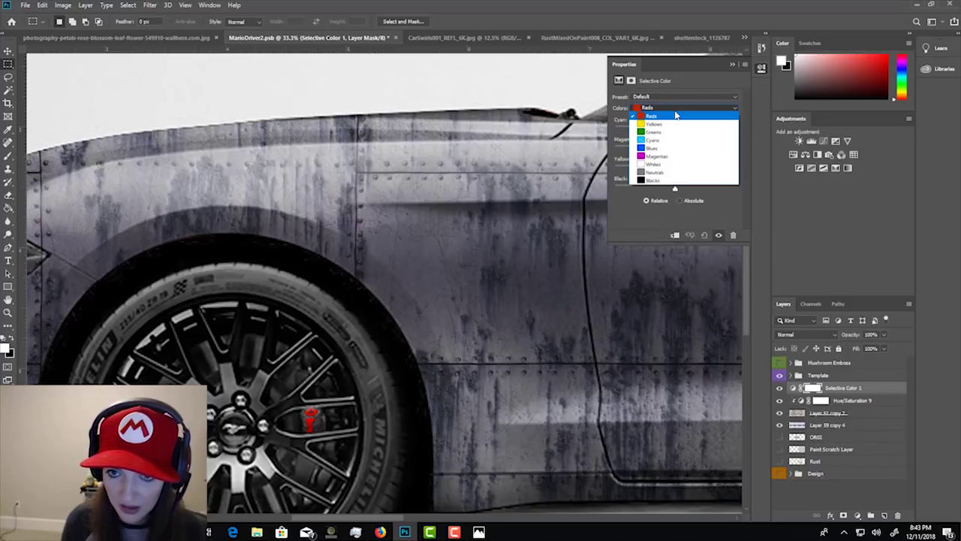
click(666, 132)
mouse_move(675, 190)
mouse_down()
mouse_move(633, 189)
mouse_move(719, 191)
mouse_move(678, 189)
mouse_up()
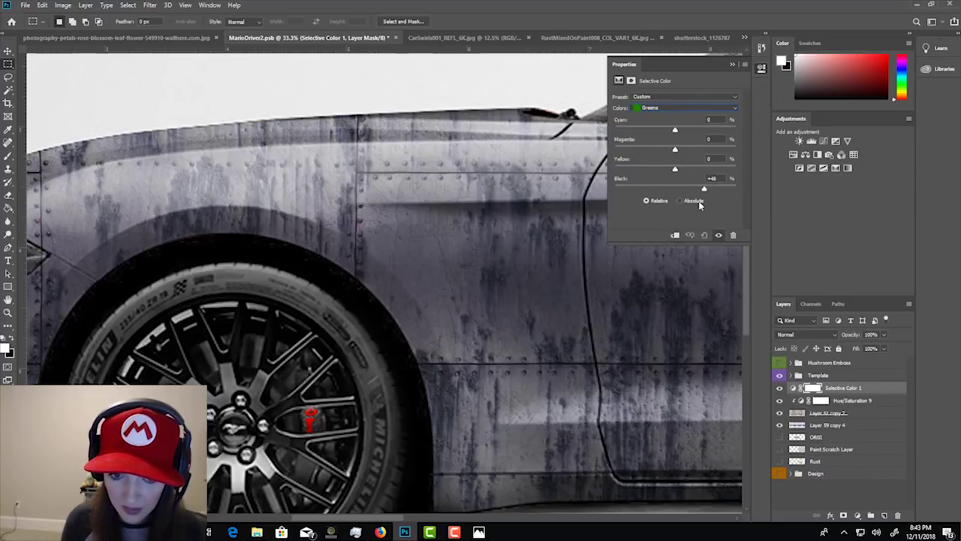
Raise the Black amount for the Blues and the Cyans in the Selective Color adjustment.
click(681, 110)
click(666, 148)
mouse_move(675, 189)
mouse_down()
mouse_move(658, 189)
mouse_move(698, 193)
mouse_move(681, 194)
mouse_up()
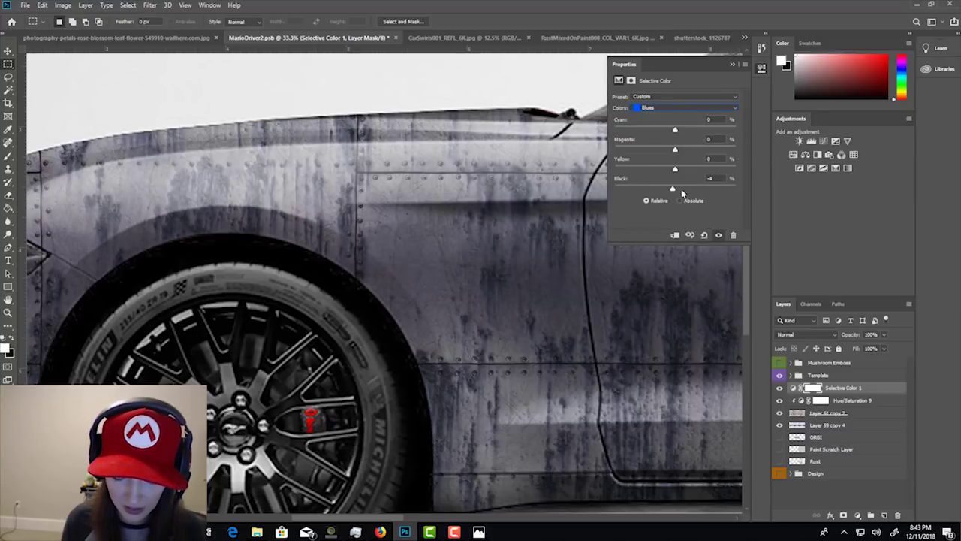
click(677, 111)
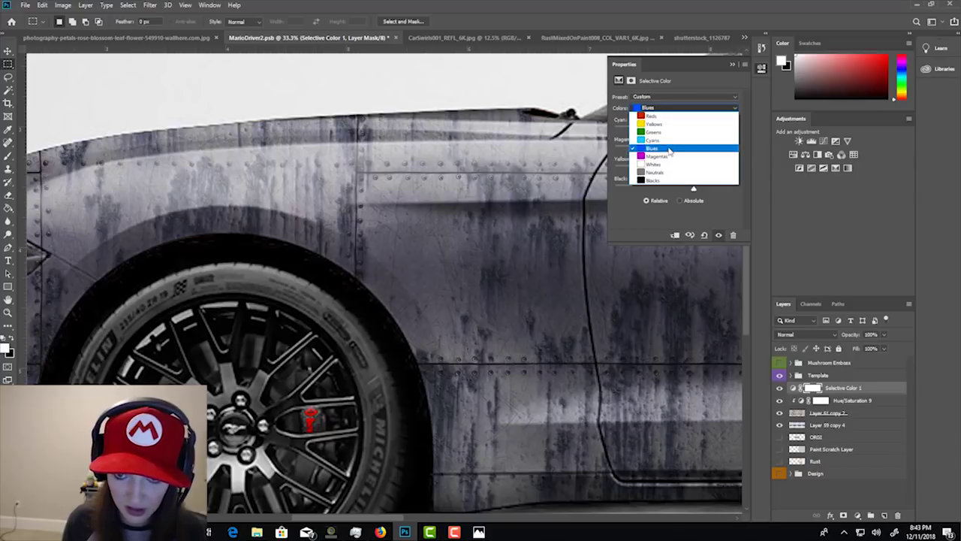
click(671, 143)
mouse_move(675, 188)
mouse_down()
mouse_move(650, 190)
mouse_move(711, 194)
mouse_move(692, 192)
mouse_up()
click(675, 111)
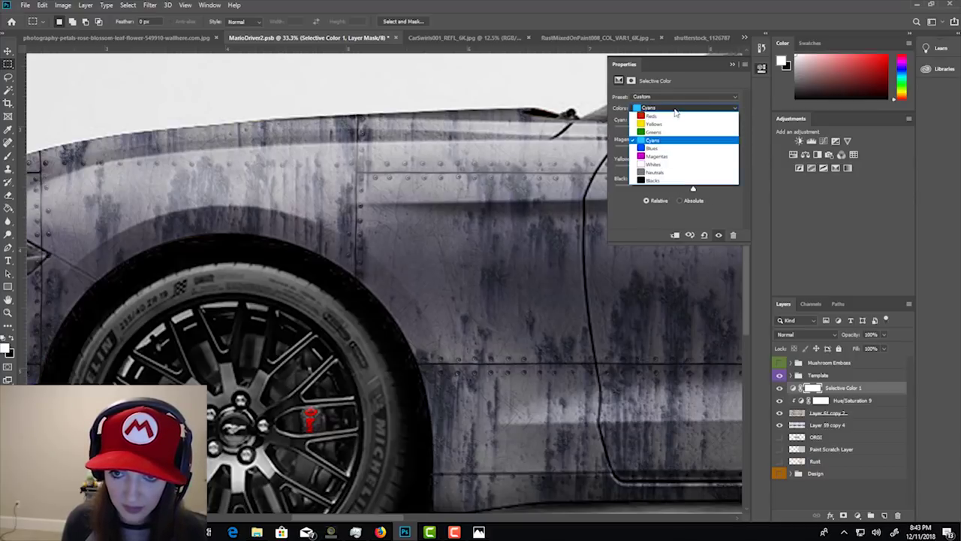
click(676, 133)
click(732, 64)
click(794, 155)
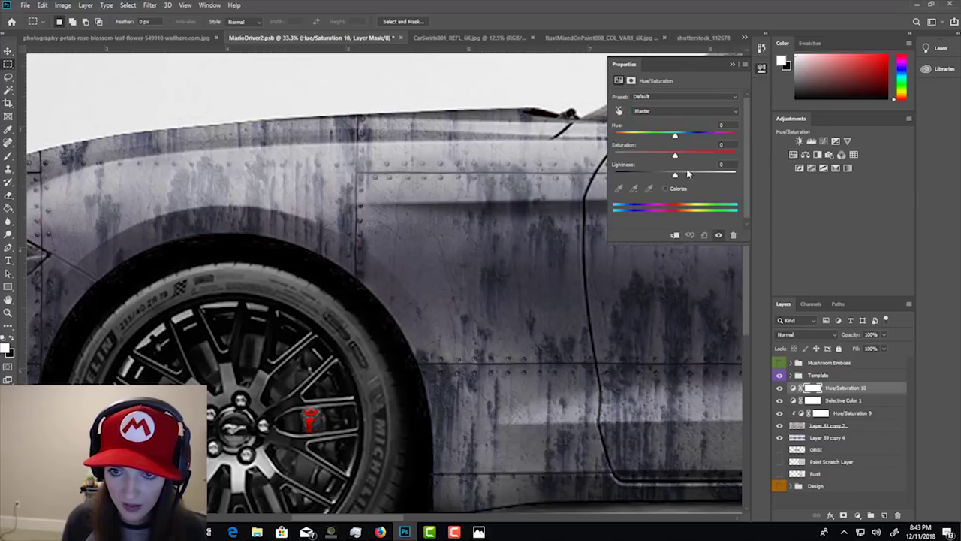
click(676, 237)
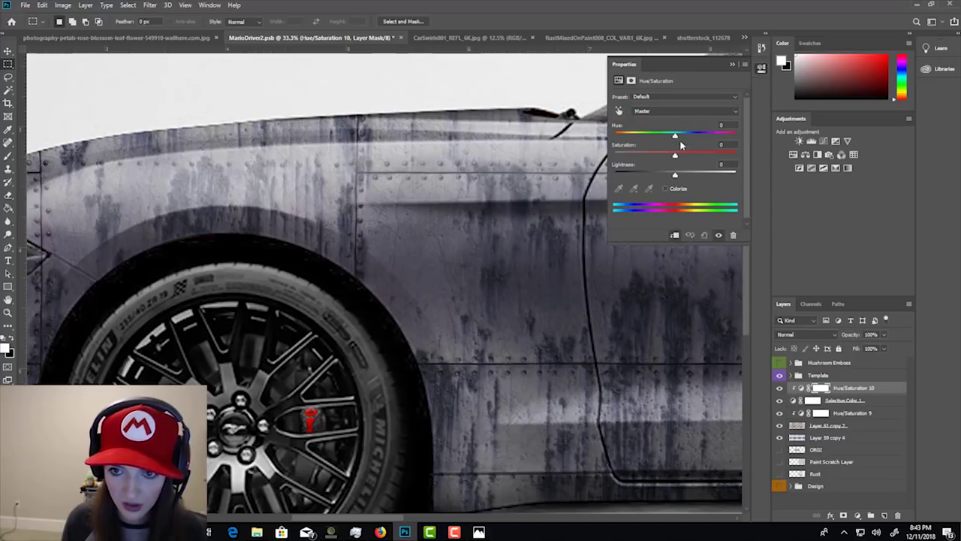
mouse_move(675, 135)
mouse_down()
mouse_move(698, 136)
mouse_move(673, 139)
mouse_up()
click(756, 160)
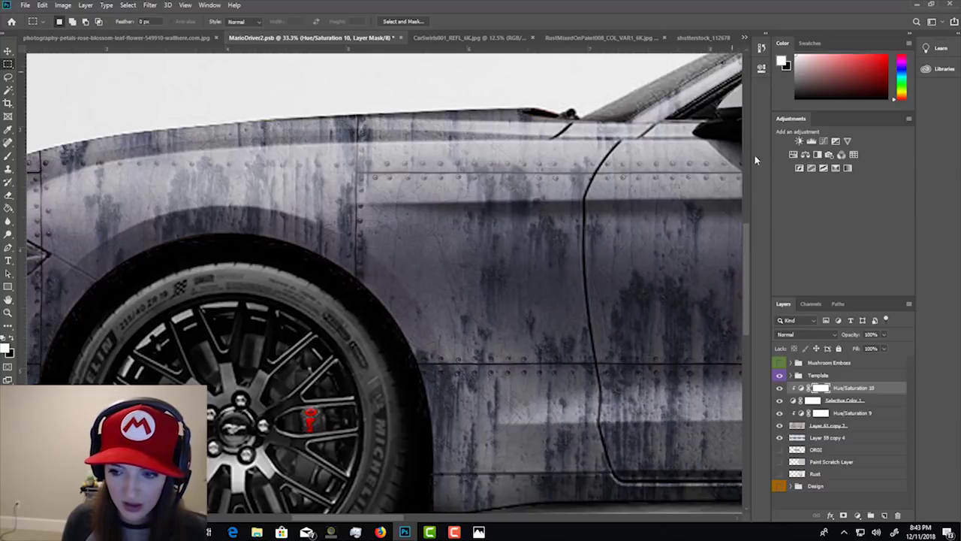
key(Delete)
Clip the Selective Color 1 adjustment to the rust layer beneath it.
right_click(847, 388)
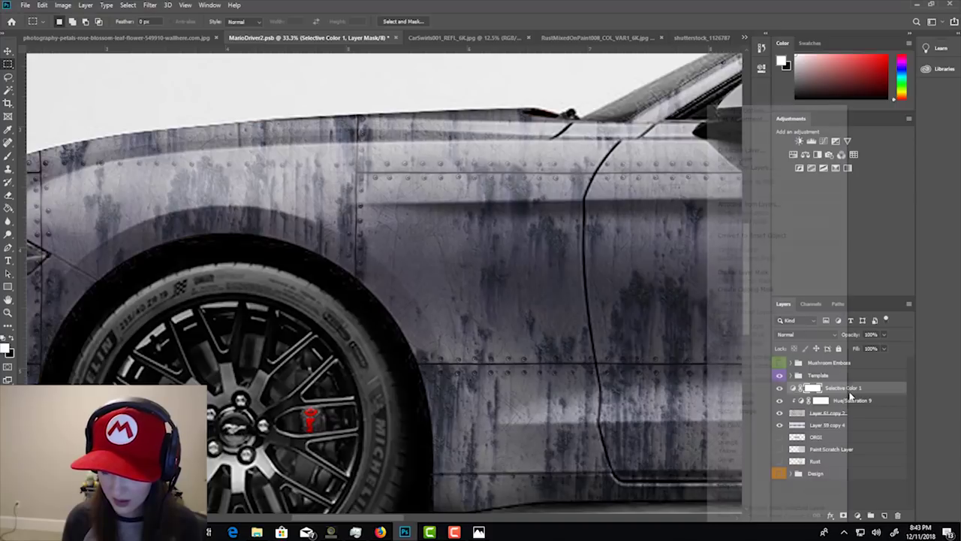
click(764, 290)
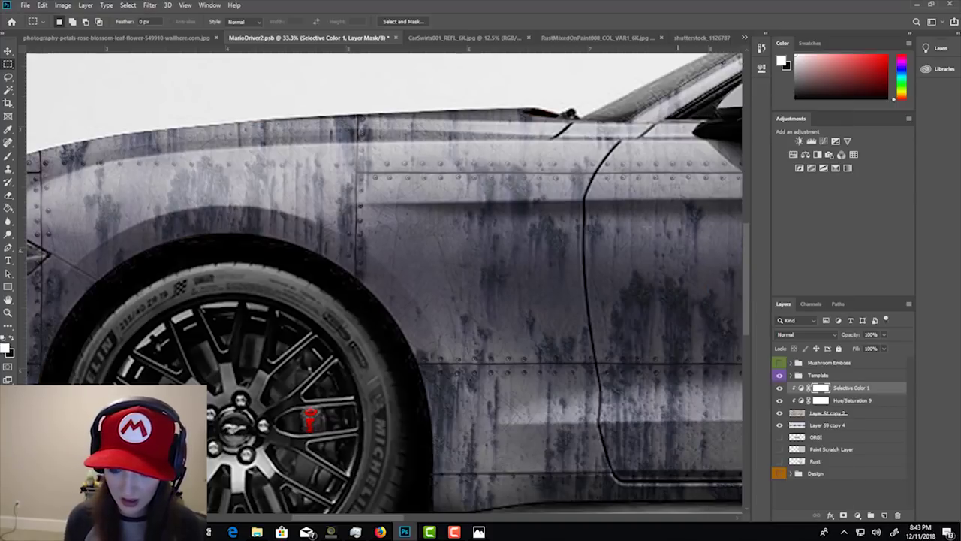
key(ctrl+minus)
key(ctrl+minus)
key(ctrl+minus)
key(ctrl+minus)
key(ctrl+minus)
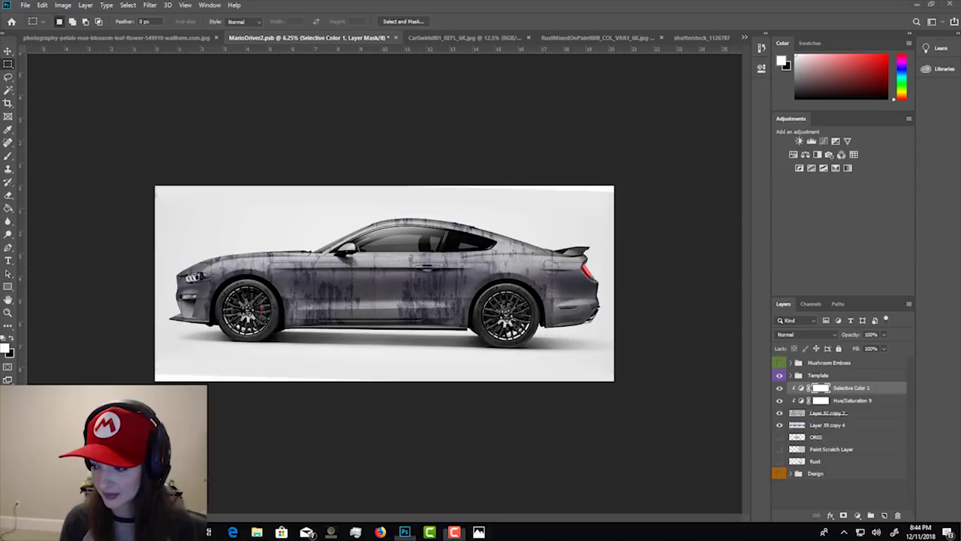
Group the layers between the Template and Design groups, and toggle the new group's visibility to compare the car with and without it.
key(ctrl+g)
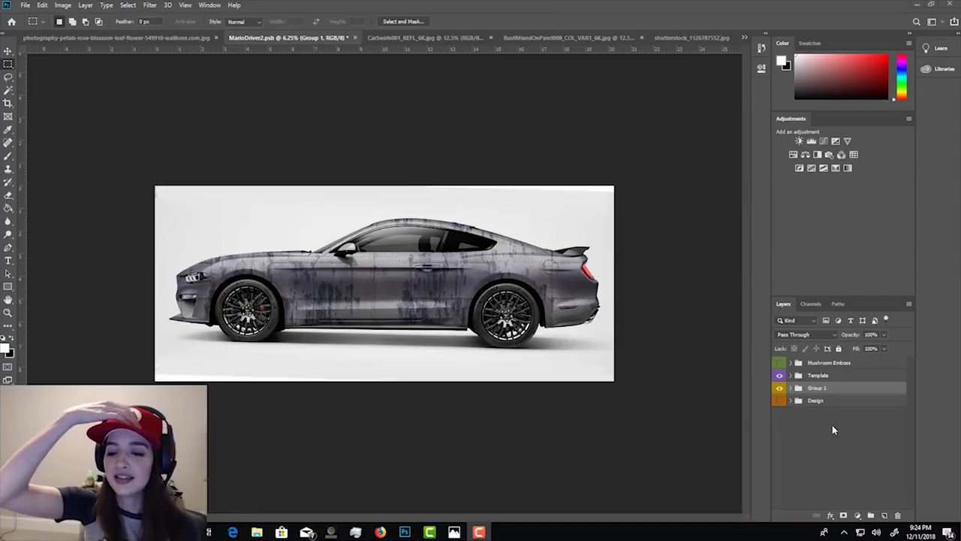
click(778, 391)
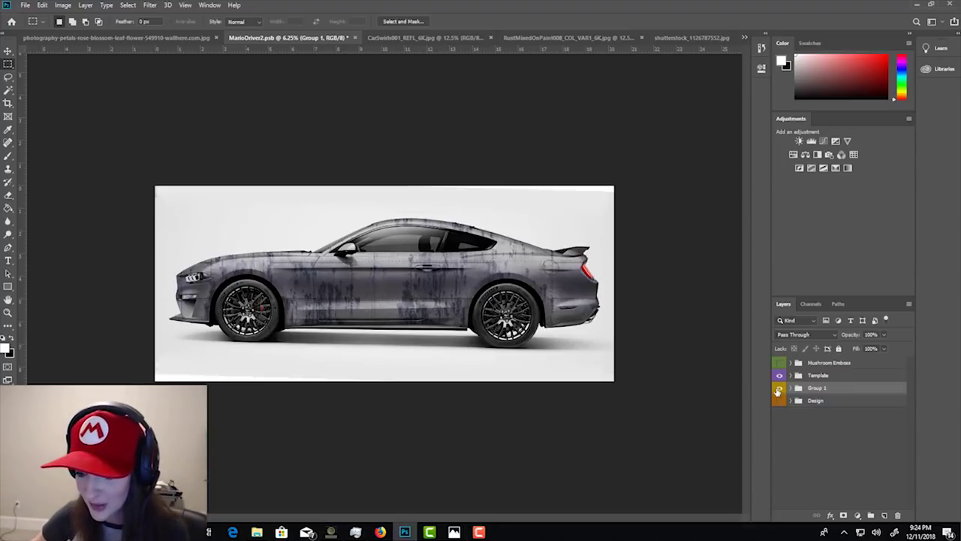
click(778, 390)
click(779, 390)
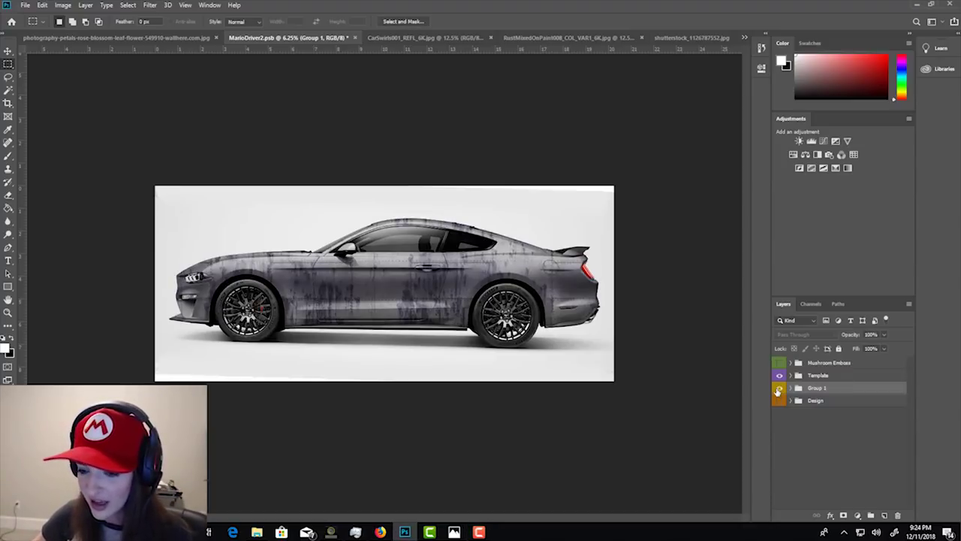
Toggle Group 1's visibility to compare the car with and without it, and show the Design group beneath it.
click(779, 390)
click(779, 390)
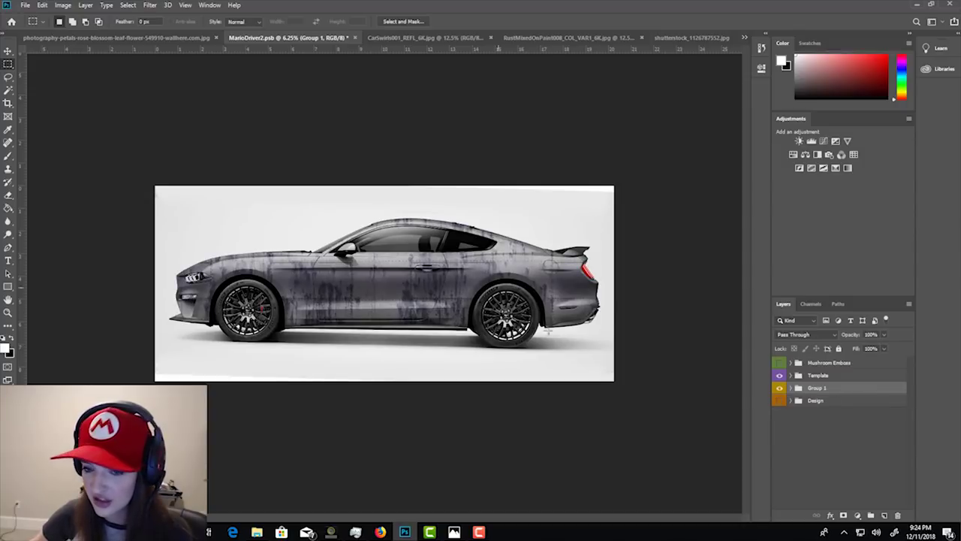
click(778, 389)
click(779, 390)
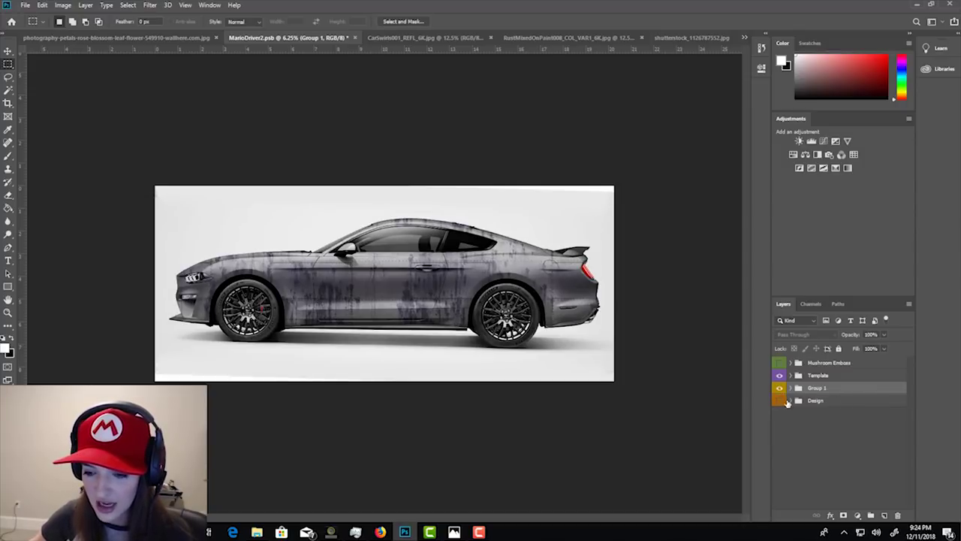
click(780, 391)
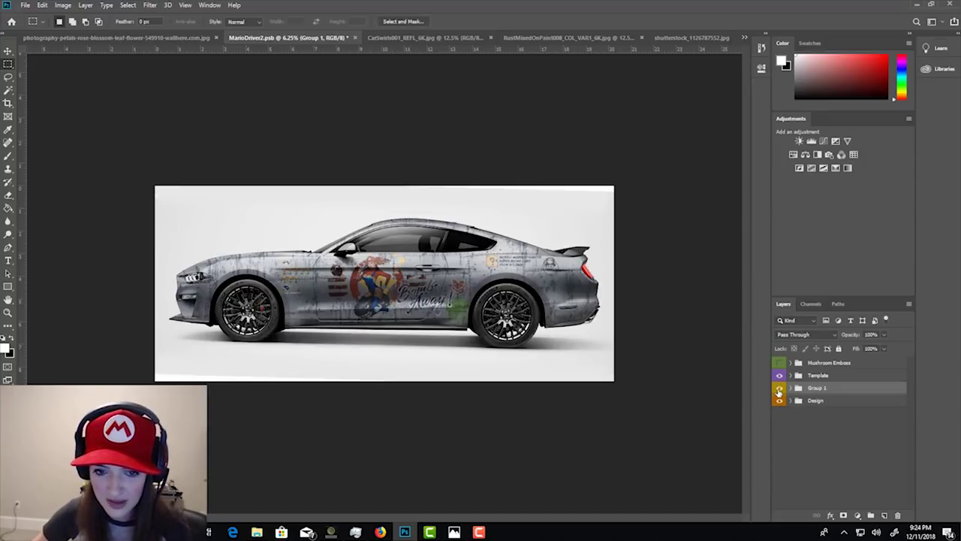
Compare the new riveted rust texture with the finished design beneath it by repeatedly toggling Group 1's visibility.
click(779, 390)
click(779, 390)
click(778, 389)
click(778, 390)
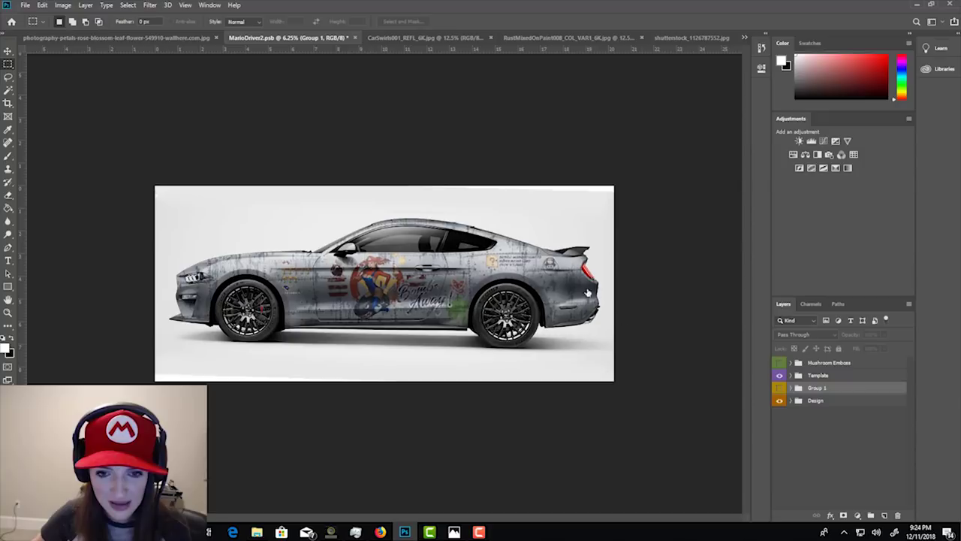
click(781, 395)
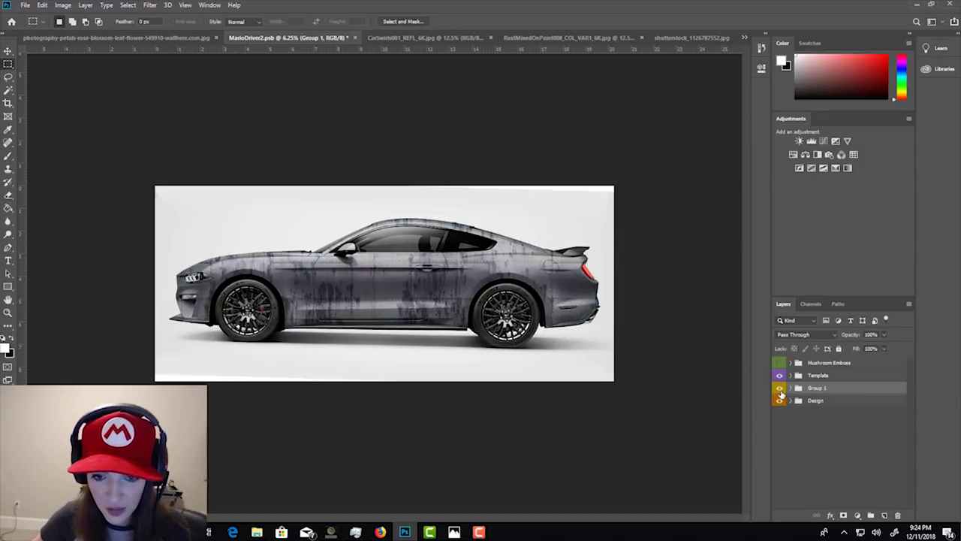
click(781, 395)
click(781, 395)
click(781, 395)
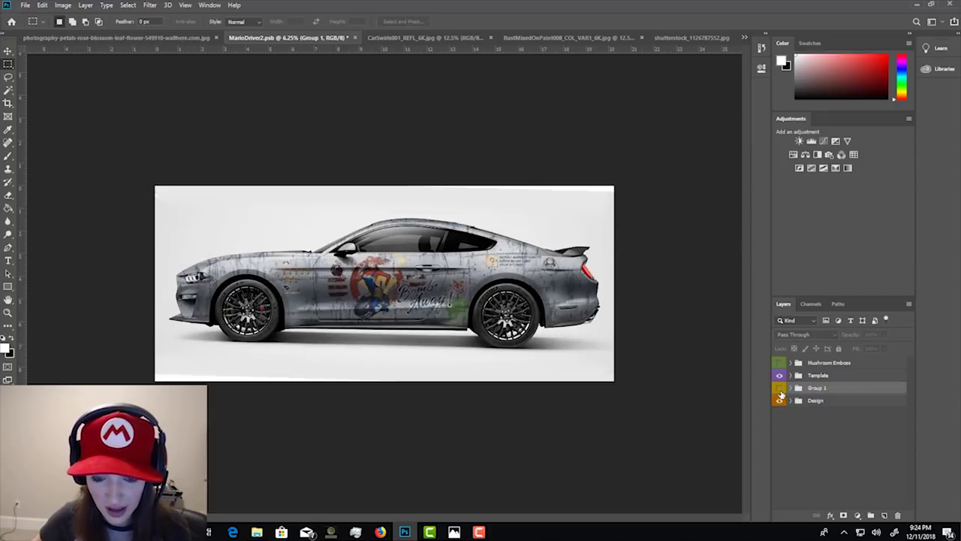
click(781, 395)
click(781, 395)
click(781, 395)
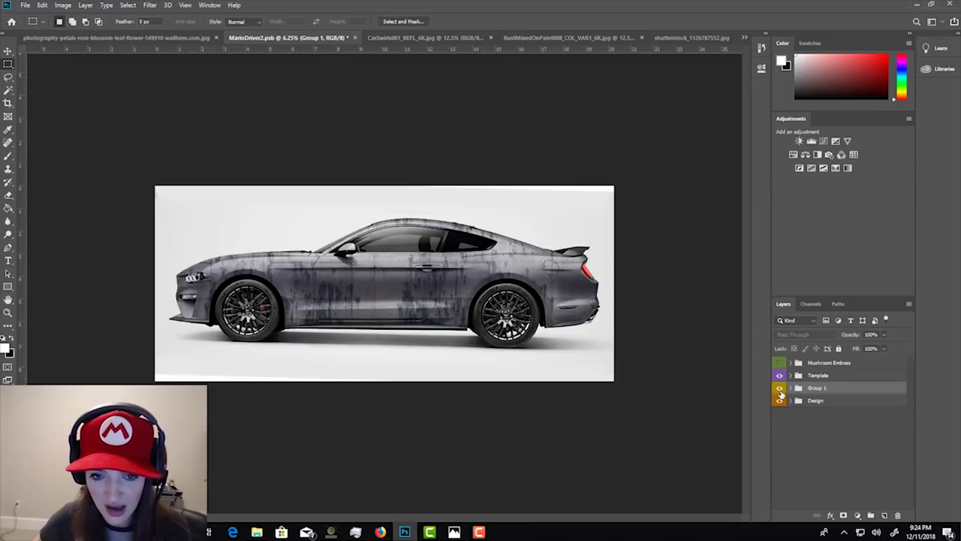
click(781, 395)
click(781, 395)
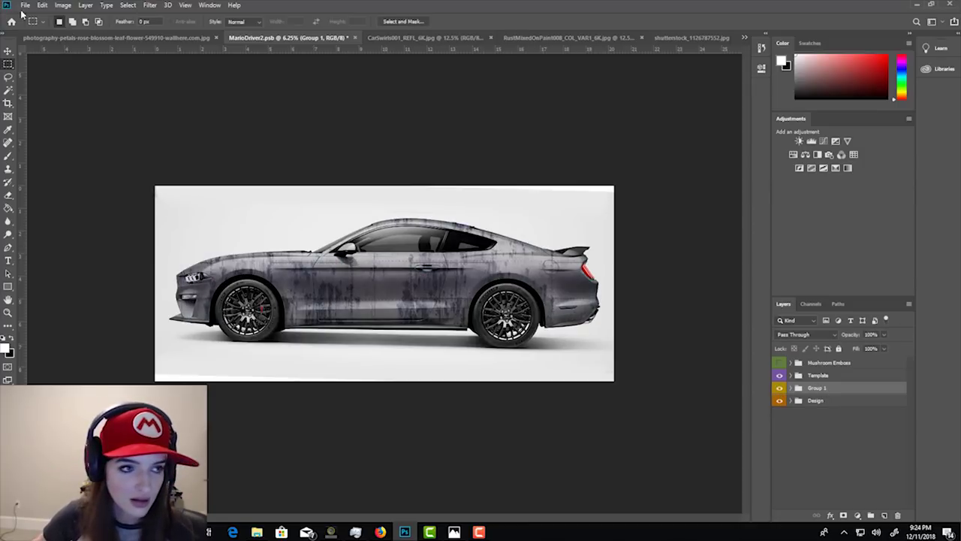
Duplicate Group 1, merge the copy into a single layer, and hide the original group.
click(8, 50)
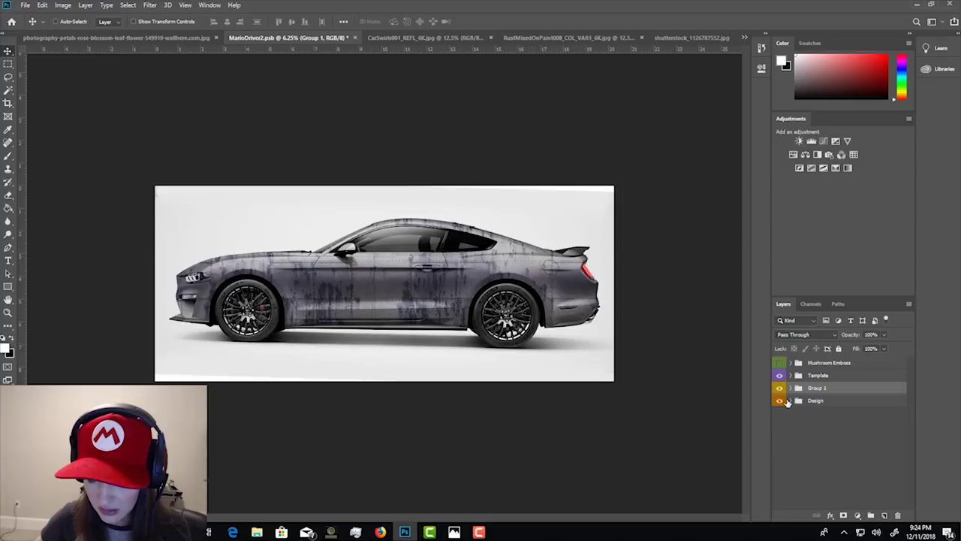
right_click(839, 388)
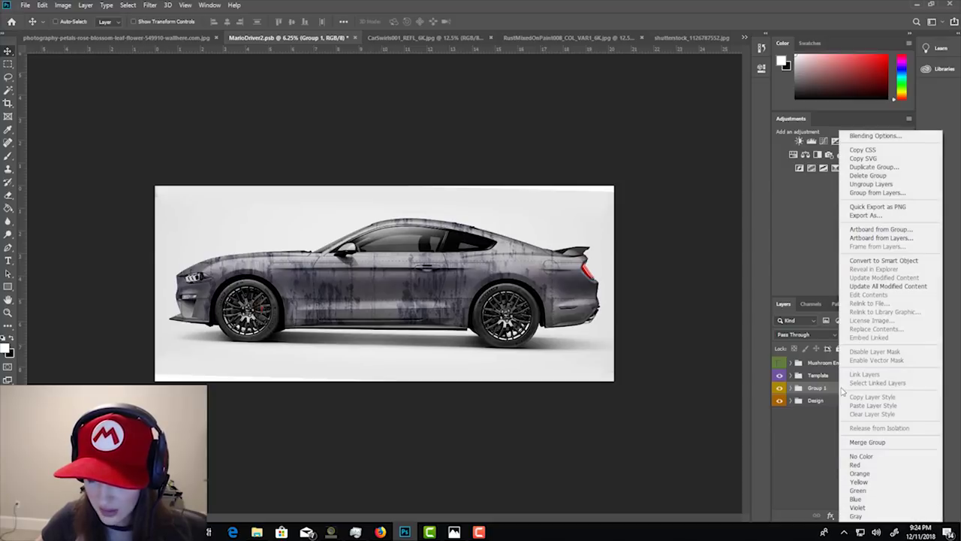
click(861, 445)
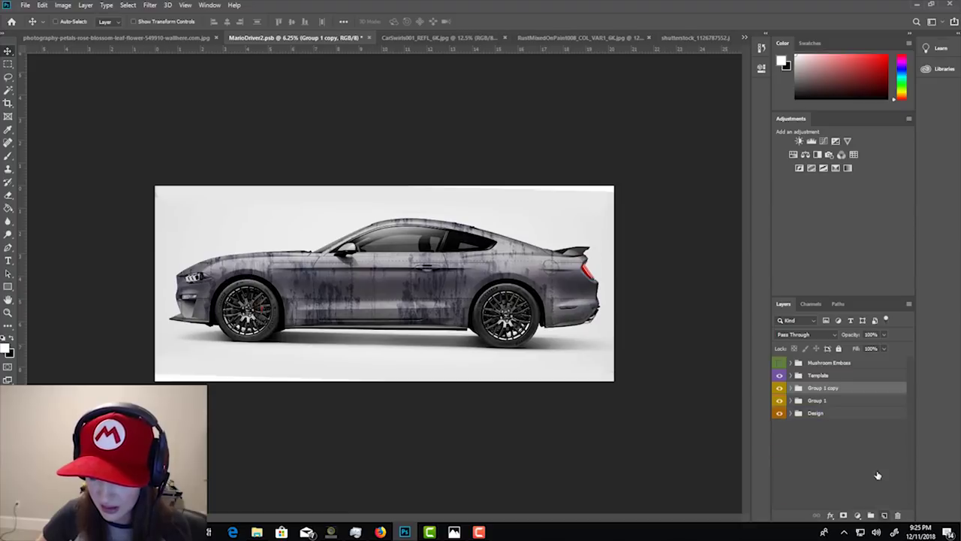
right_click(832, 391)
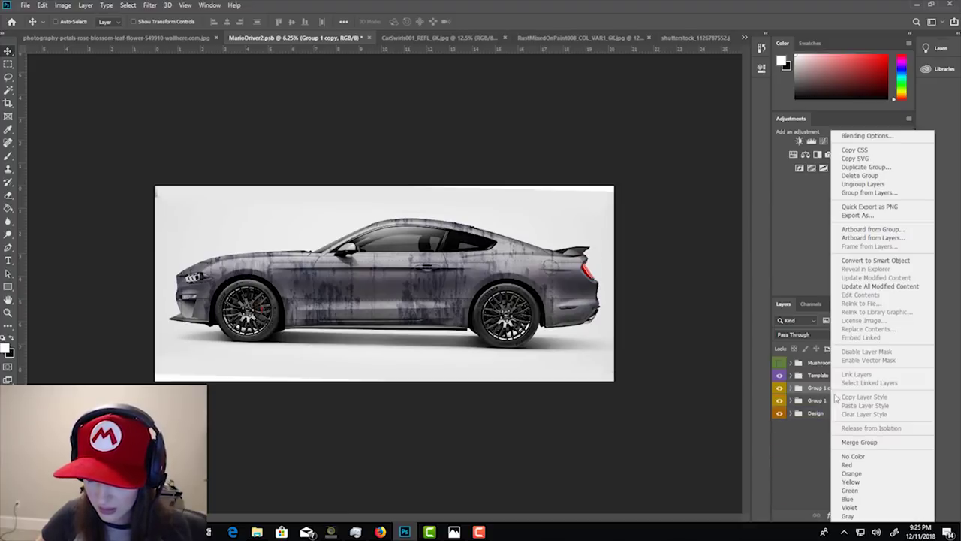
click(848, 447)
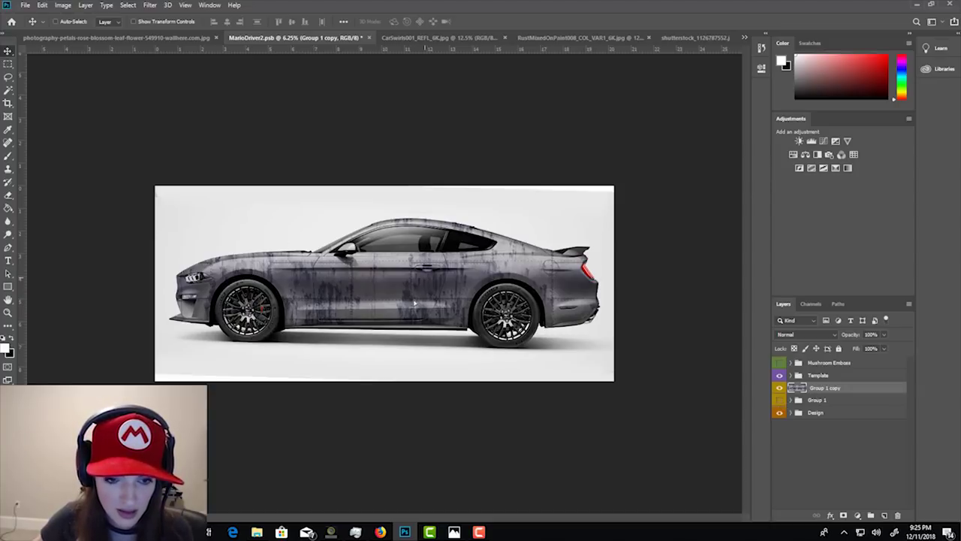
Copy a rectangular area around the whole car from the merged layer onto a new layer and move it upward.
mouse_move(413, 302)
mouse_down()
mouse_move(413, 206)
mouse_move(408, 445)
mouse_move(411, 293)
mouse_up()
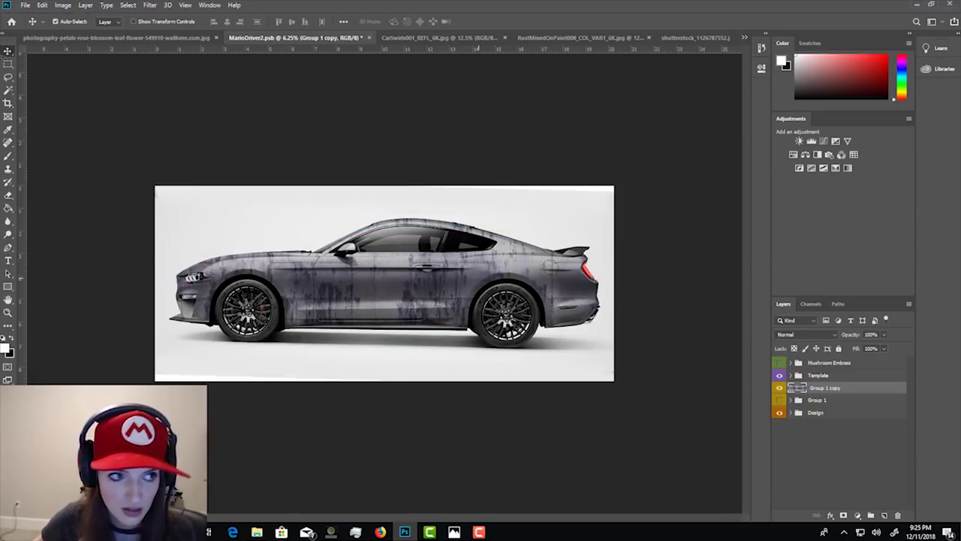
key(m)
drag(168, 199, 604, 354)
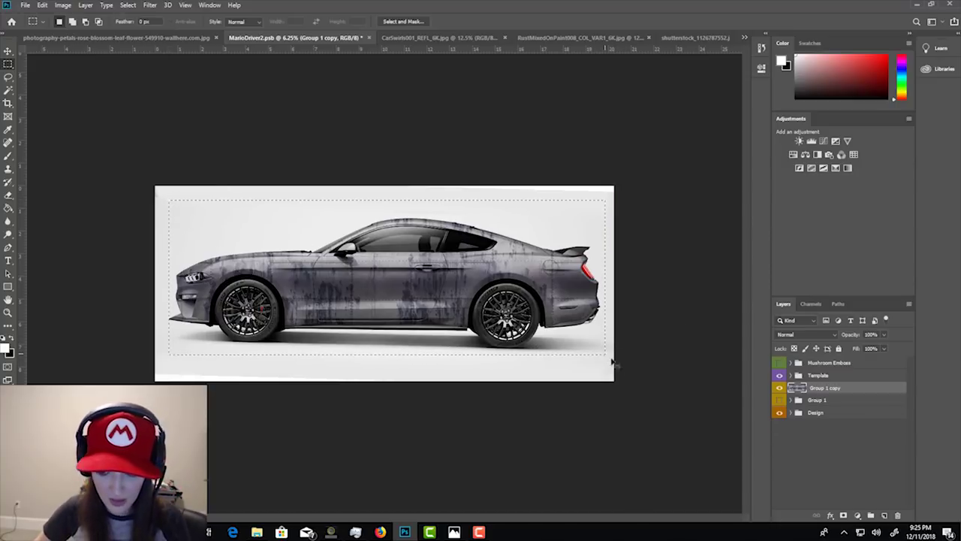
key(ctrl+j)
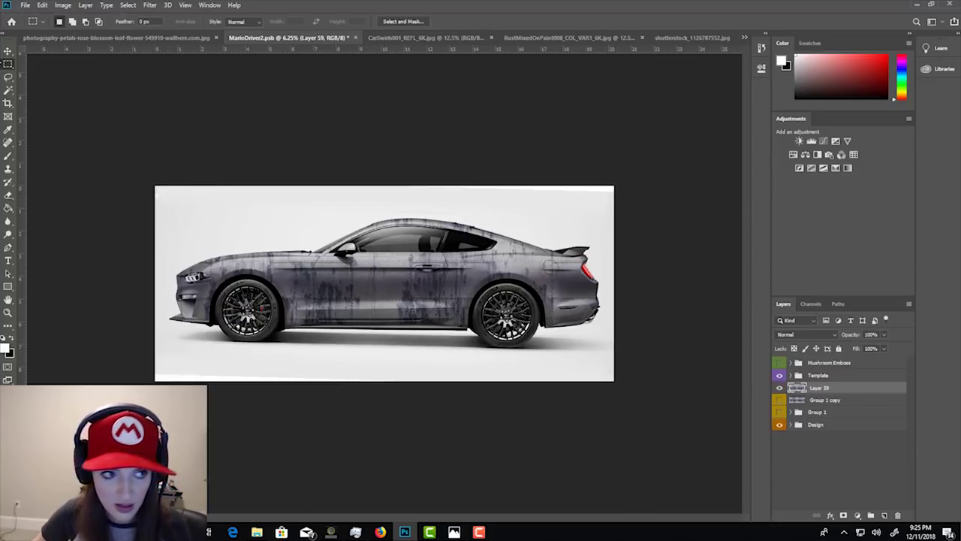
key(v)
drag(386, 216, 392, 180)
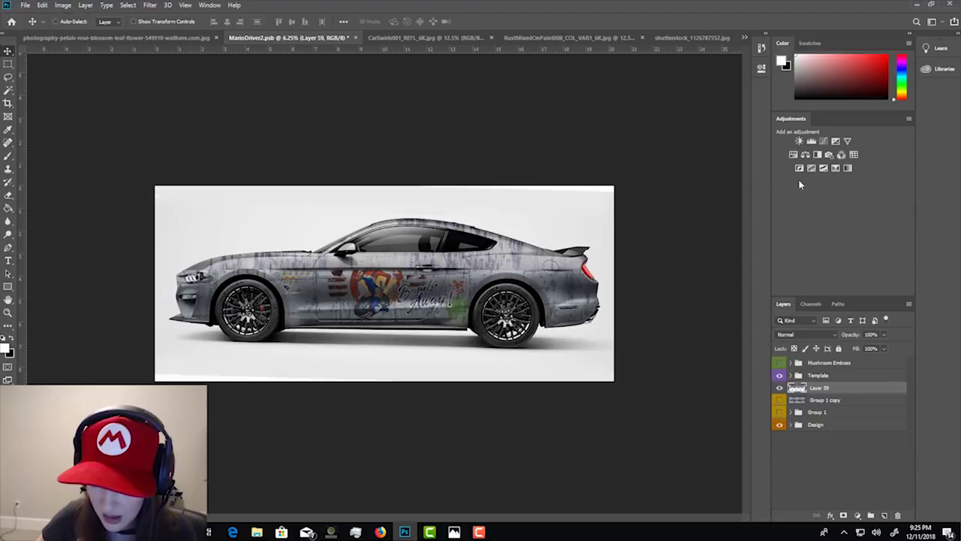
Add a Hue/Saturation adjustment above the moved texture layer, clip it to that layer, and set Hue to -22.
click(794, 158)
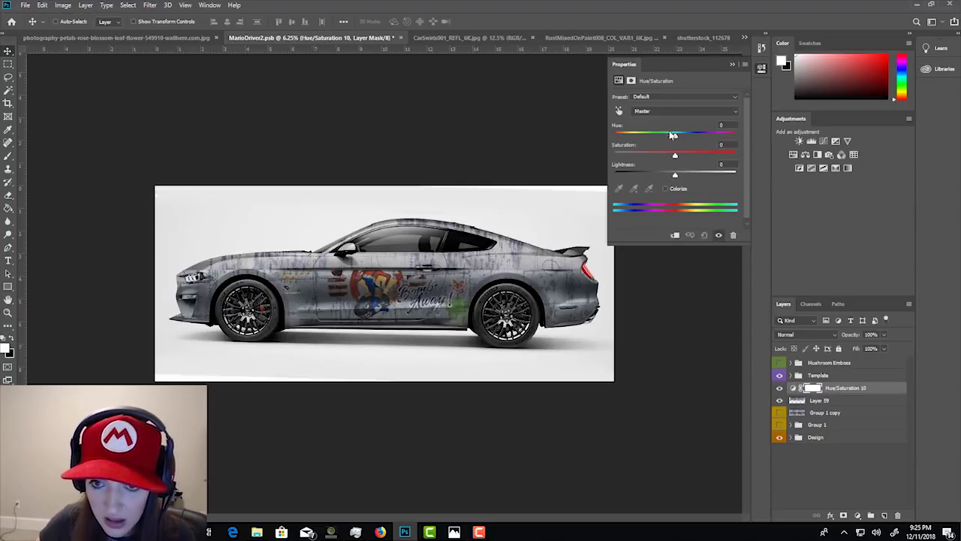
drag(675, 139, 660, 139)
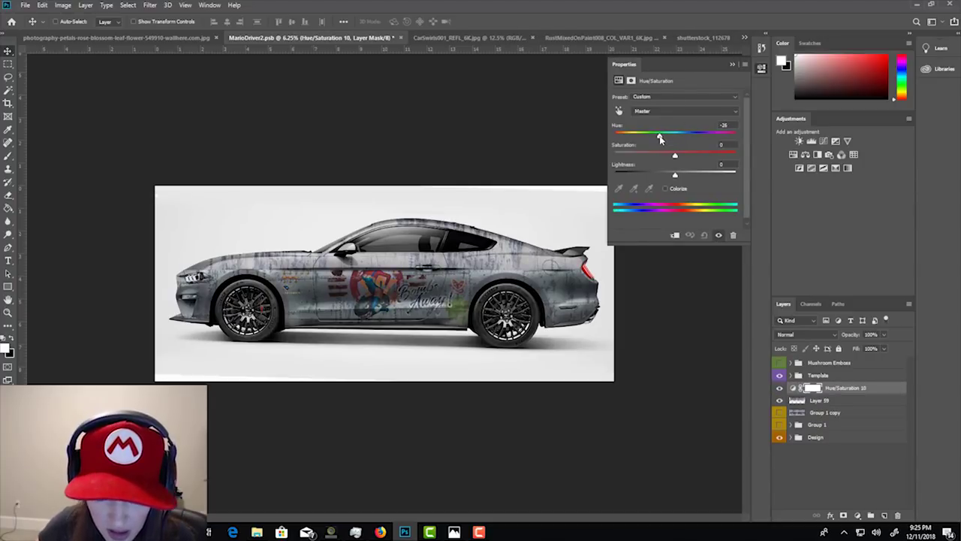
click(676, 236)
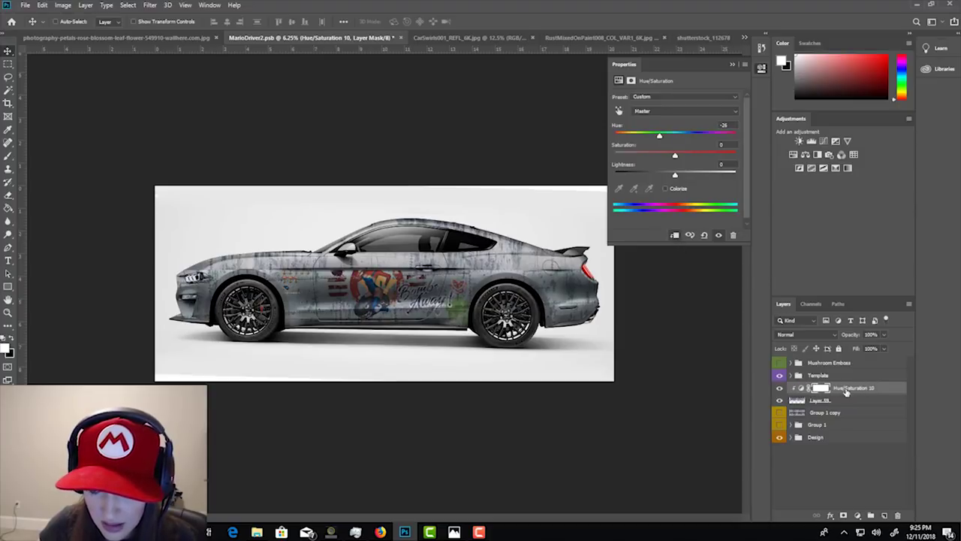
drag(660, 138, 663, 136)
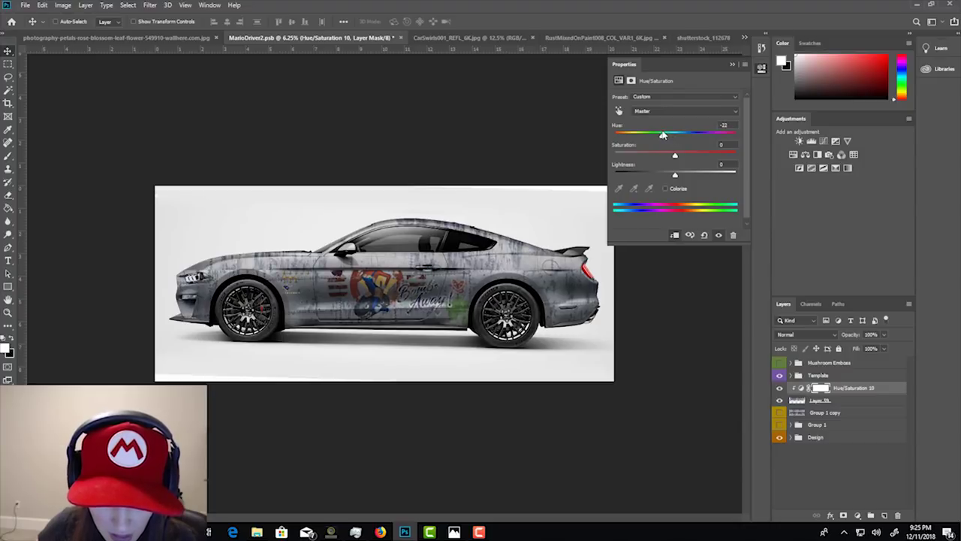
Fine-tune the Hue/Saturation adjustment against the rear quarter panel to Hue -20 and Saturation +13.
key(ctrl+plus)
key(ctrl+plus)
key(ctrl+plus)
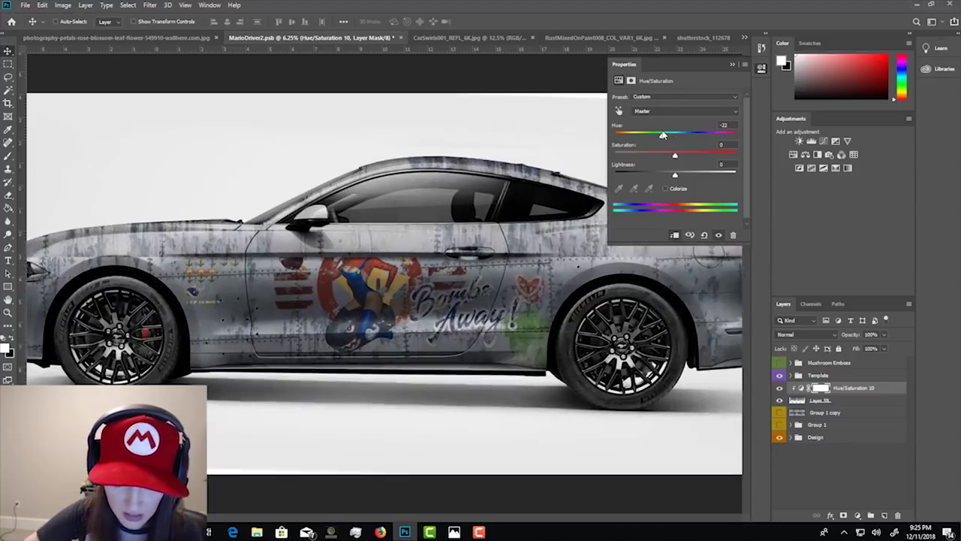
drag(485, 201, 100, 275)
key(ctrl+plus)
key(ctrl+plus)
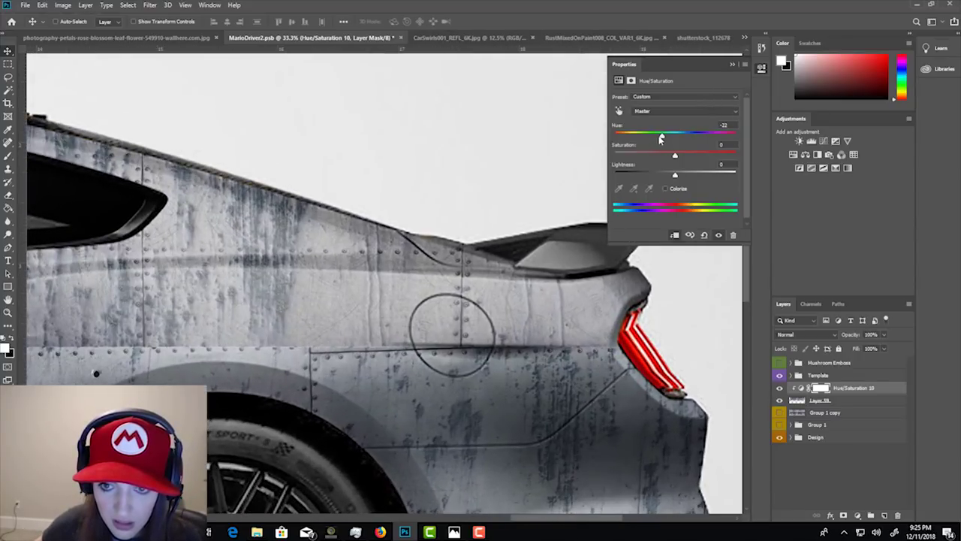
mouse_move(662, 138)
mouse_down()
mouse_move(650, 139)
mouse_move(675, 141)
mouse_move(667, 141)
mouse_up()
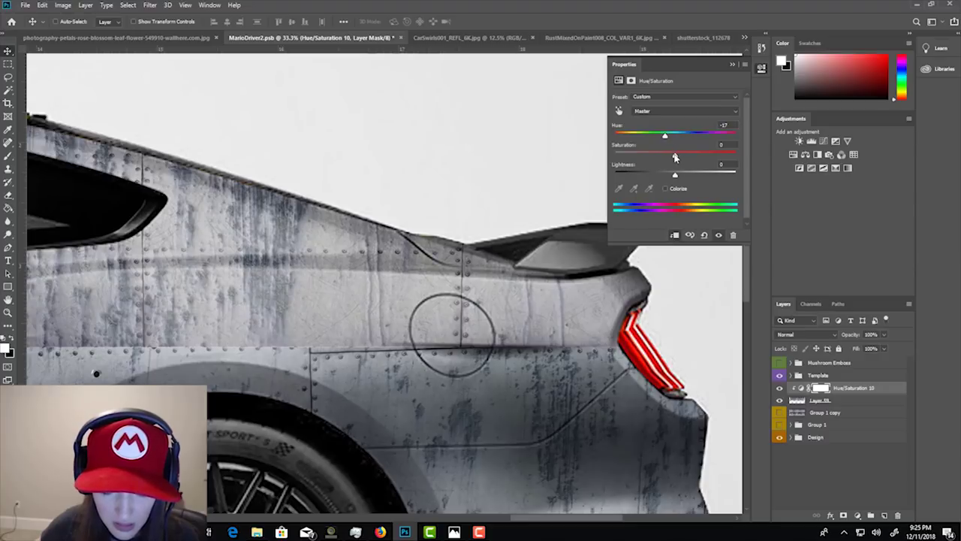
drag(675, 157, 663, 140)
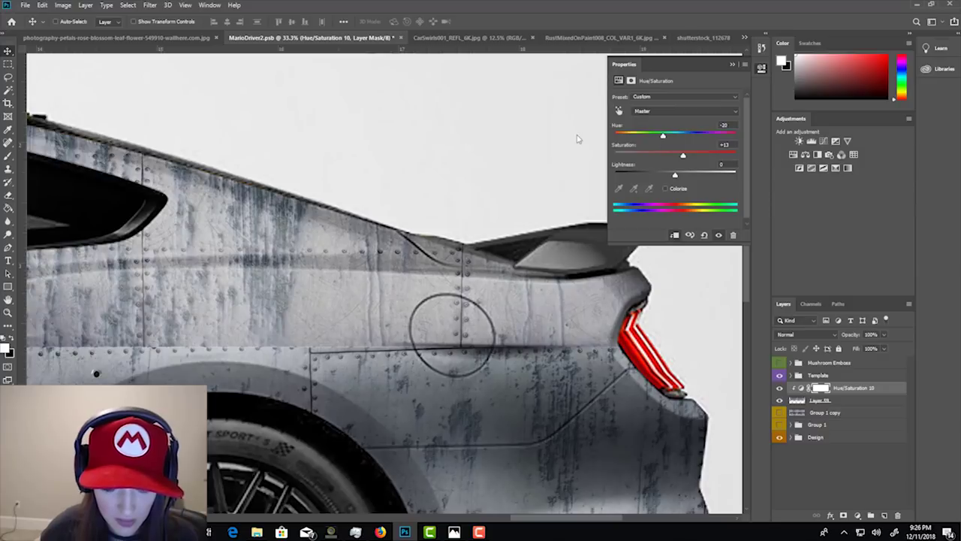
Delete the moved texture layer and the merged Group 1 copy, keeping the Hue/Saturation adjustment above Group 1.
key(ctrl+minus)
key(ctrl+minus)
key(ctrl+minus)
key(ctrl+minus)
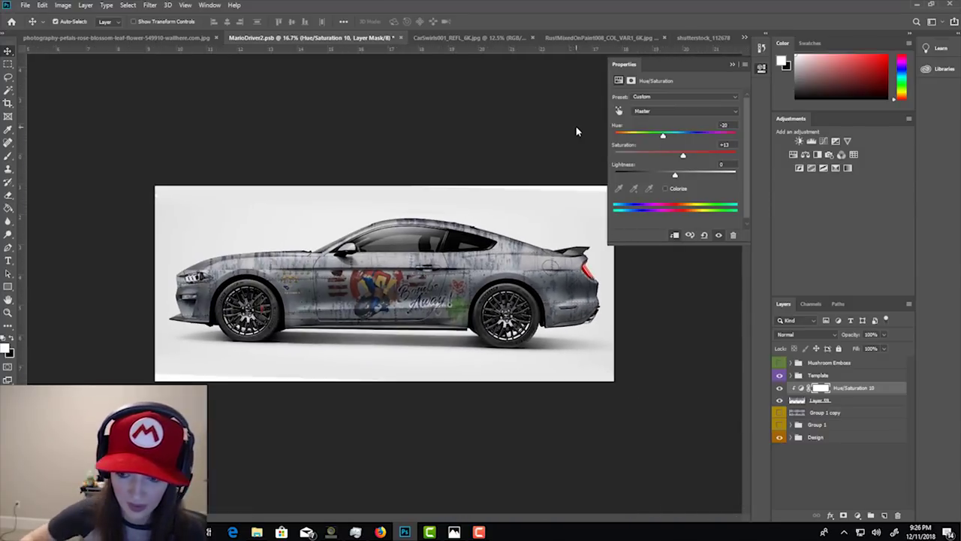
click(840, 401)
click(839, 413)
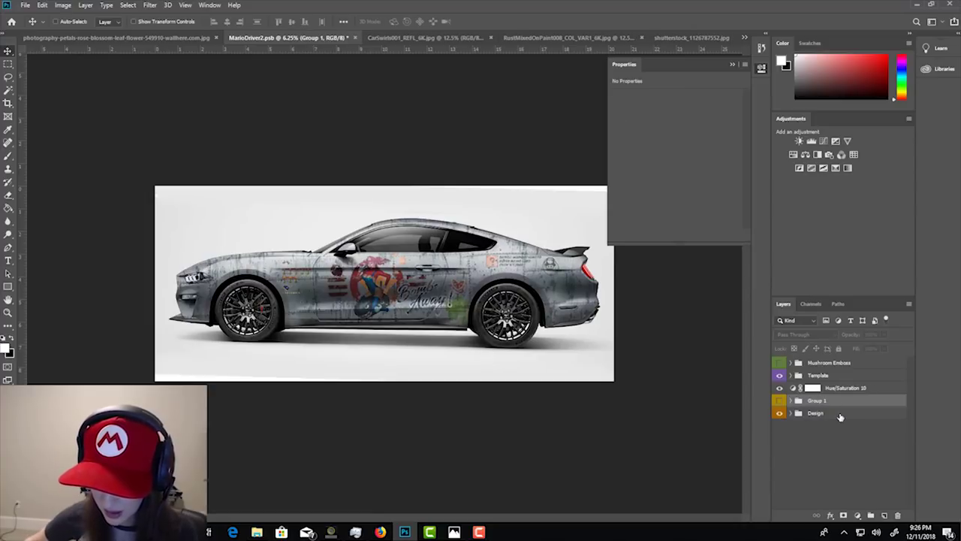
Clip the Hue/Saturation 10 adjustment to Group 1 and toggle the group's visibility to check the tint.
right_click(839, 390)
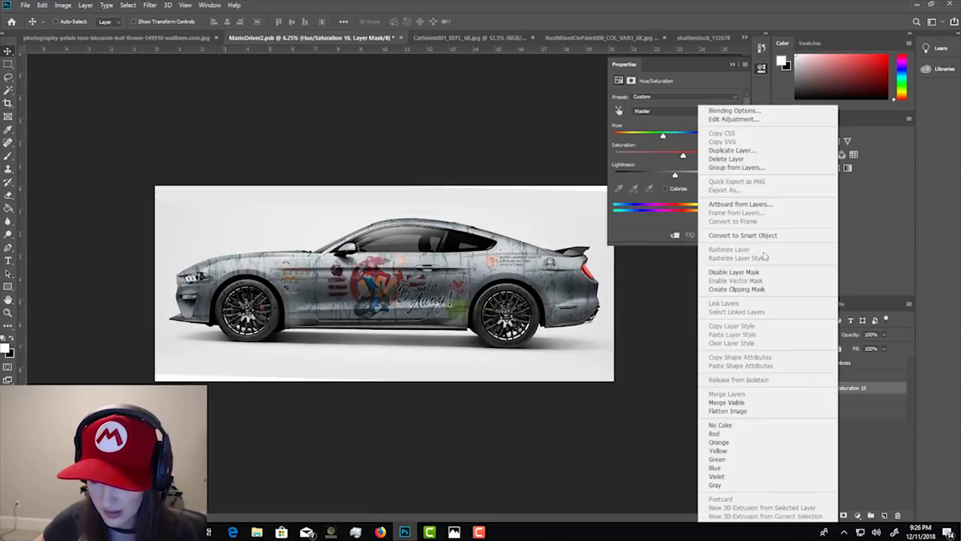
click(760, 289)
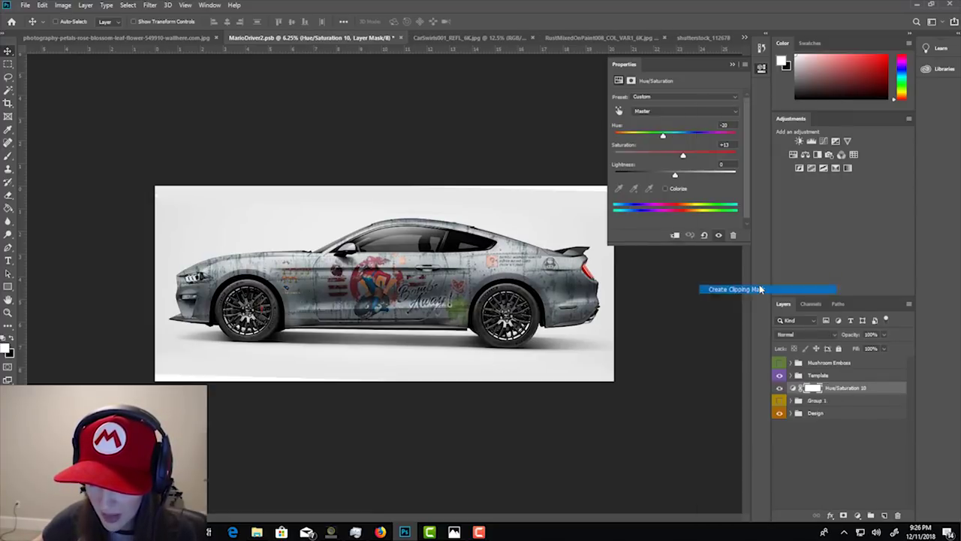
click(780, 402)
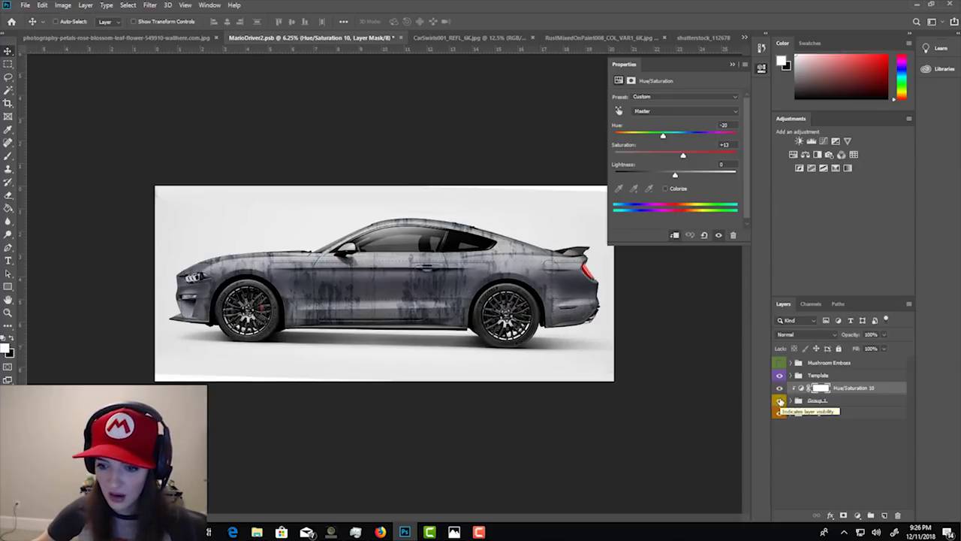
click(780, 402)
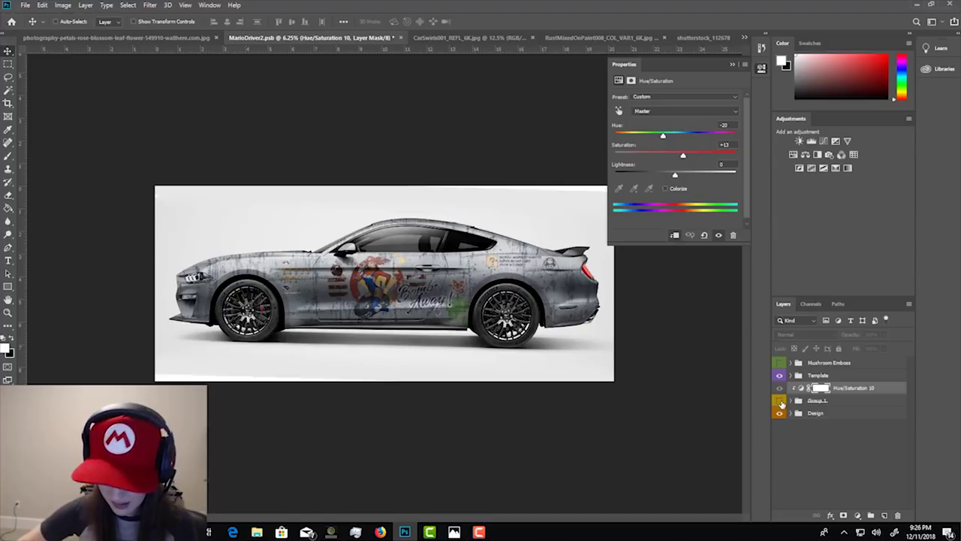
Examine the door and rear wheel area up close, comparing the finished design with Group 1's rust texture.
key(ctrl+plus)
drag(579, 344, 424, 373)
key(ctrl+plus)
key(ctrl+plus)
key(ctrl+plus)
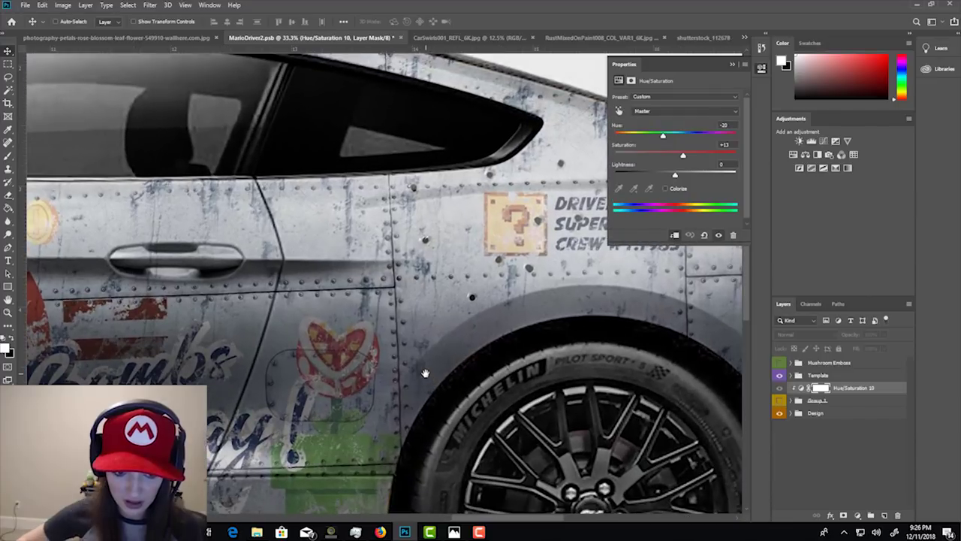
drag(424, 373, 432, 330)
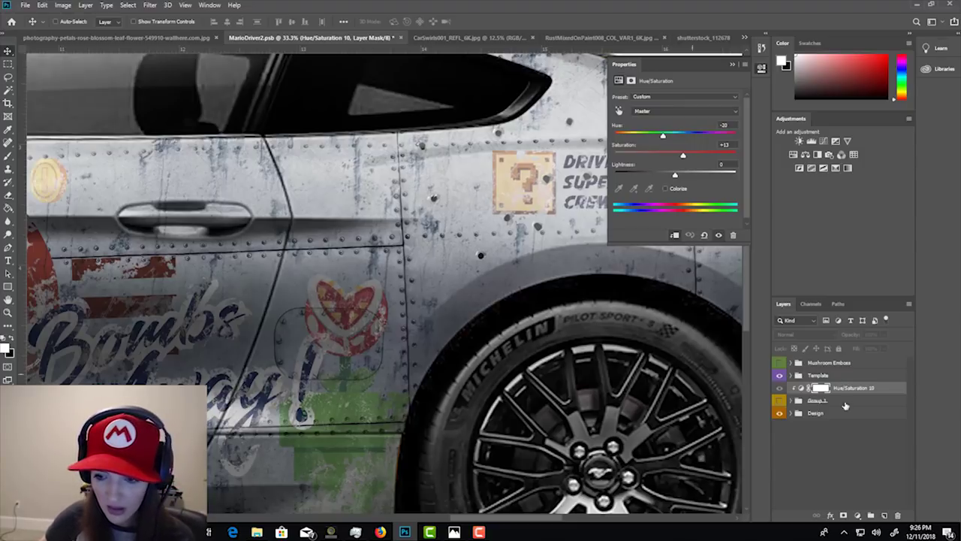
click(779, 402)
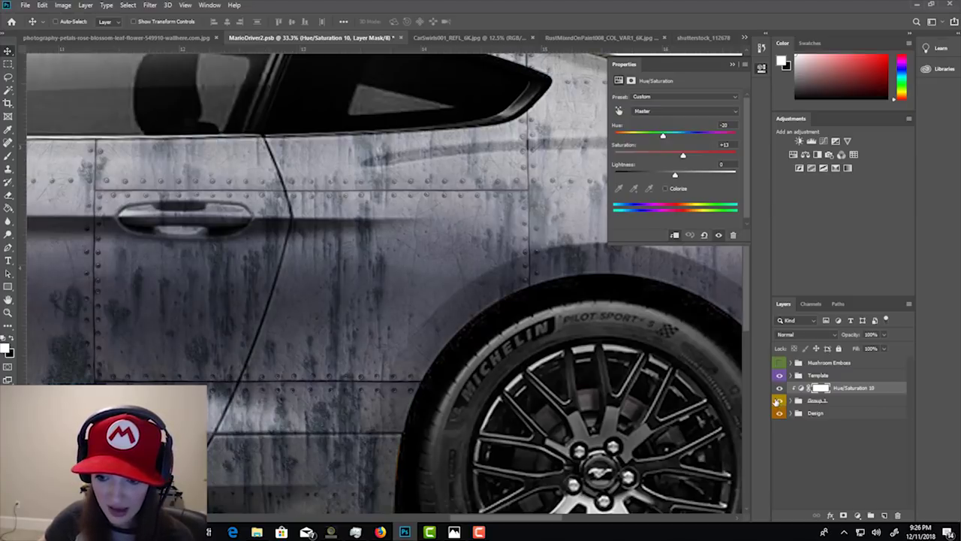
click(778, 402)
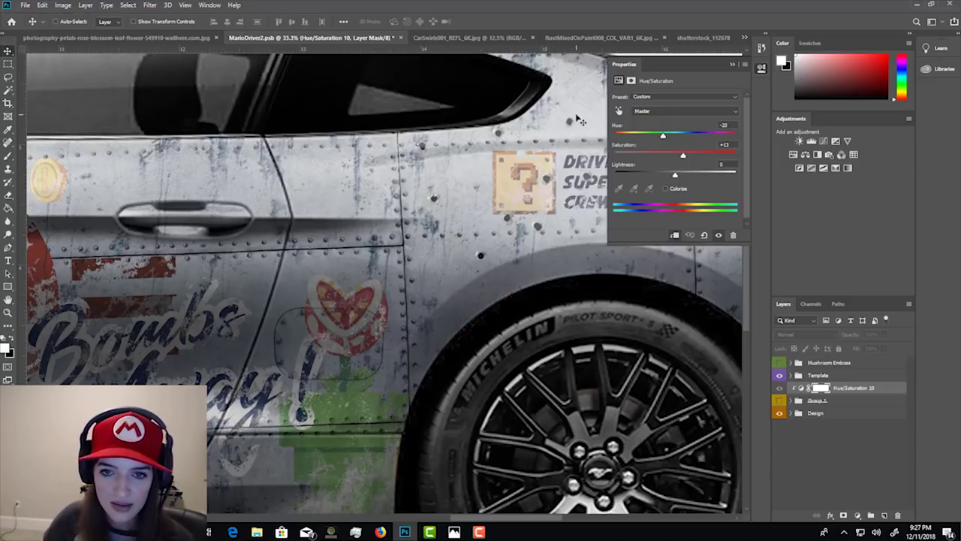
Examine the rear quarter panel's lettering area, and close the riveted metal texture photo in the photo viewer.
drag(588, 287, 493, 290)
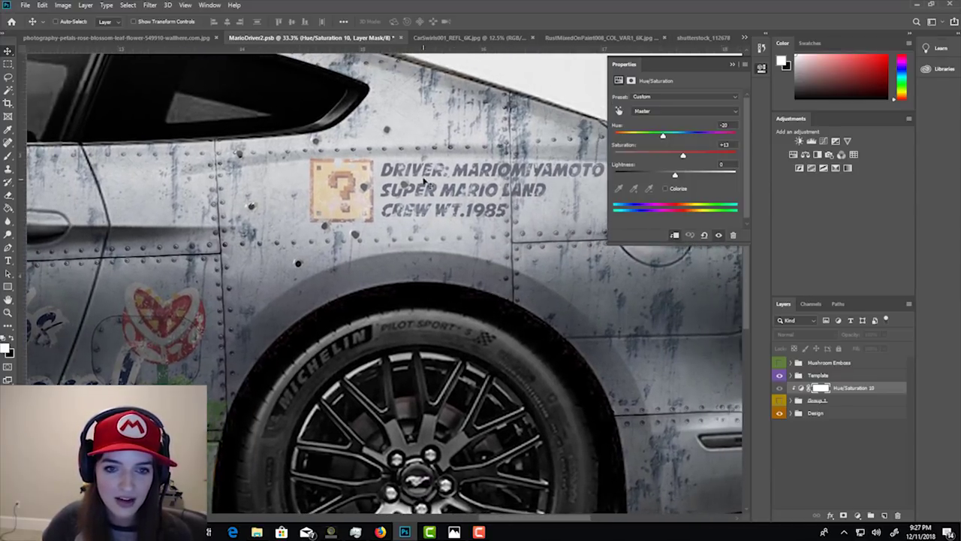
click(455, 533)
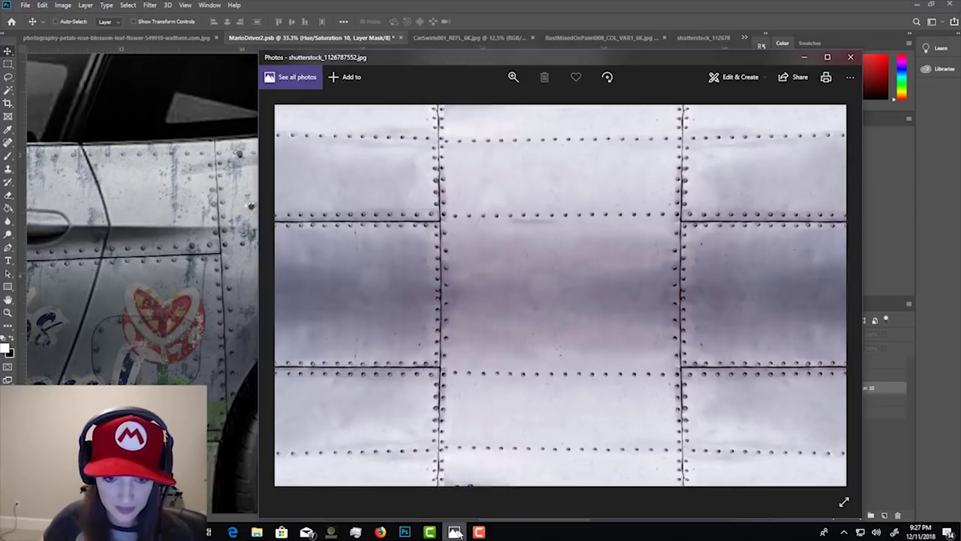
click(851, 57)
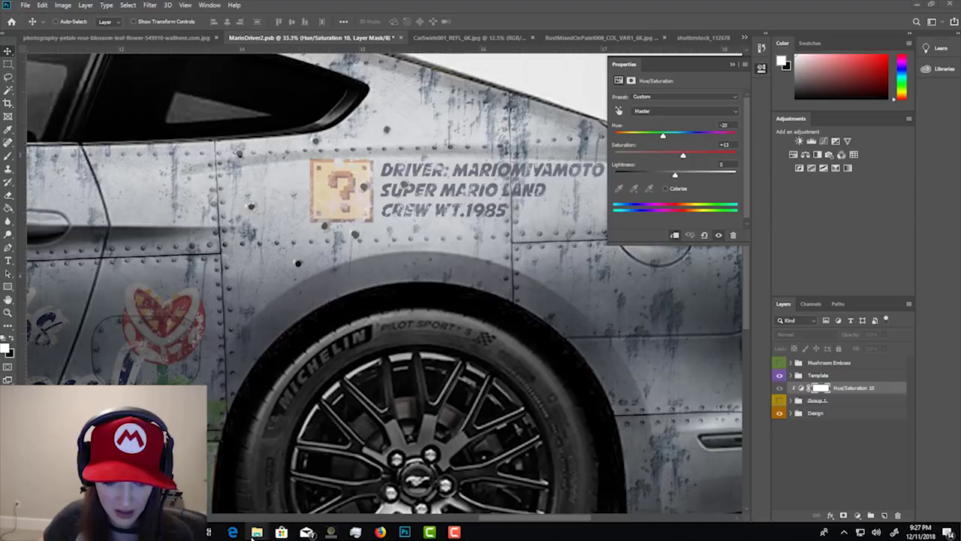
Look for the reference photos in the Mario, Starcraft AI Characters and Tutorial 2 folders in File Explorer.
mouse_move(255, 532)
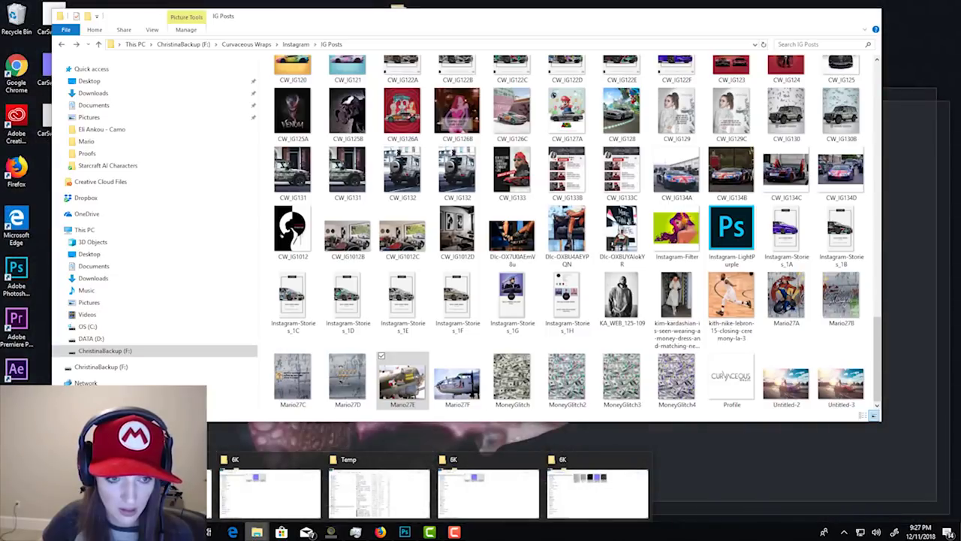
click(597, 493)
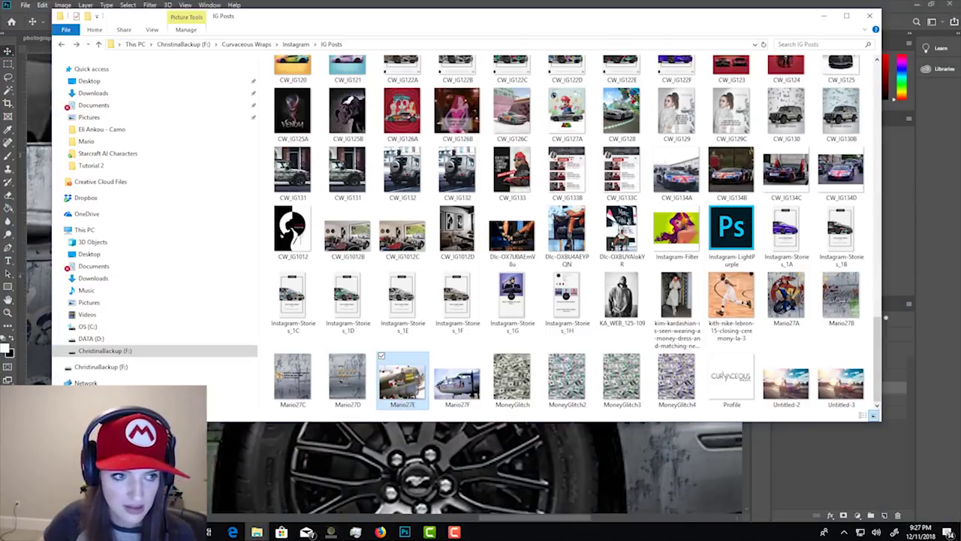
click(126, 142)
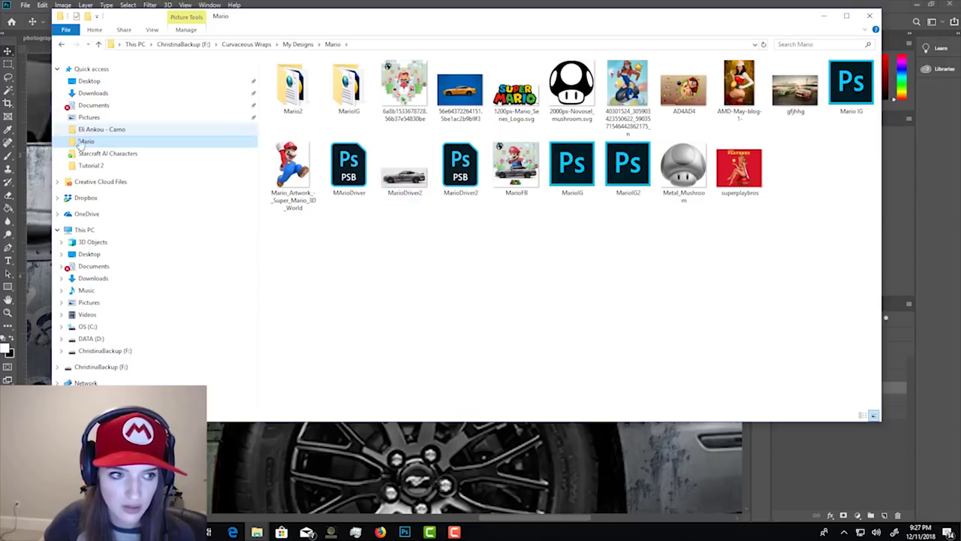
click(96, 155)
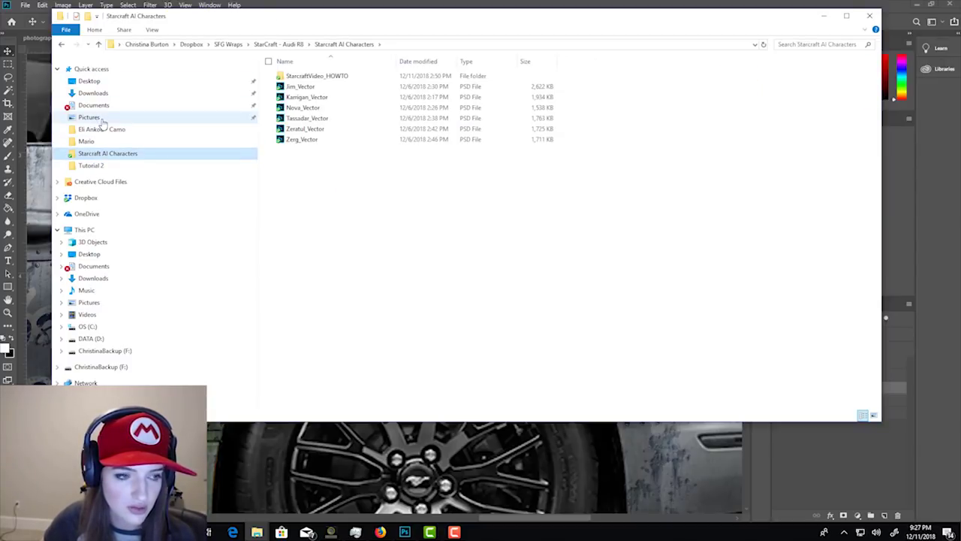
click(97, 166)
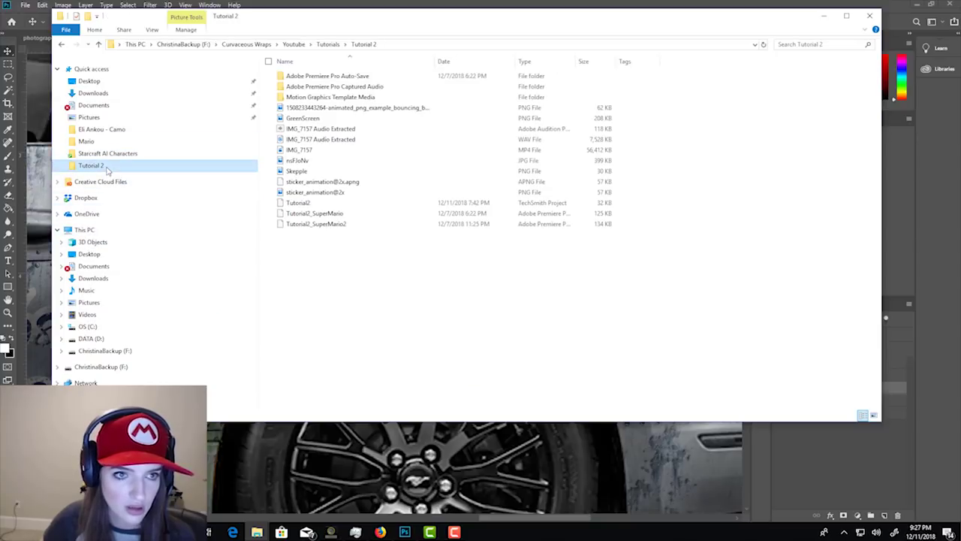
Go to Curvaceous Wraps > Instagram > IG Posts and open the Mario27F aircraft nose-art photo.
click(246, 44)
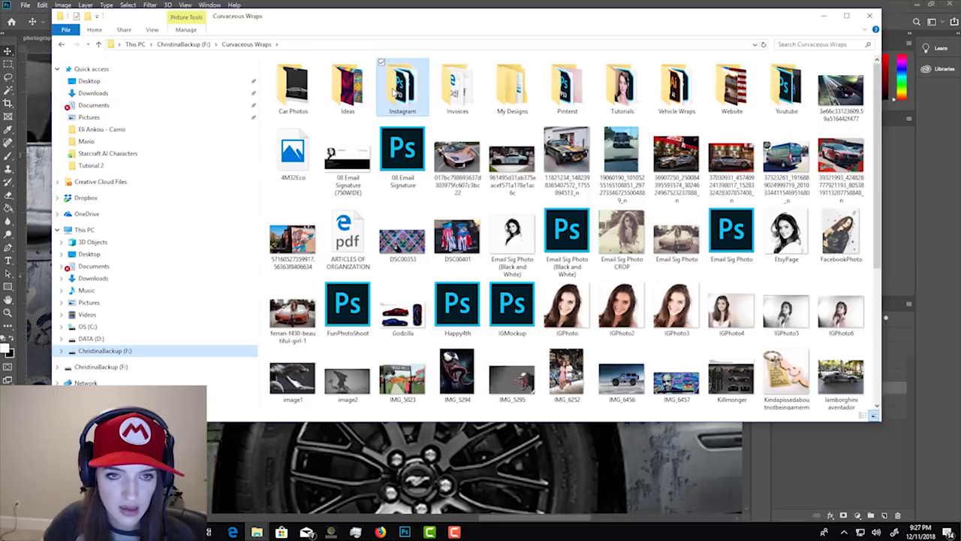
double_click(396, 91)
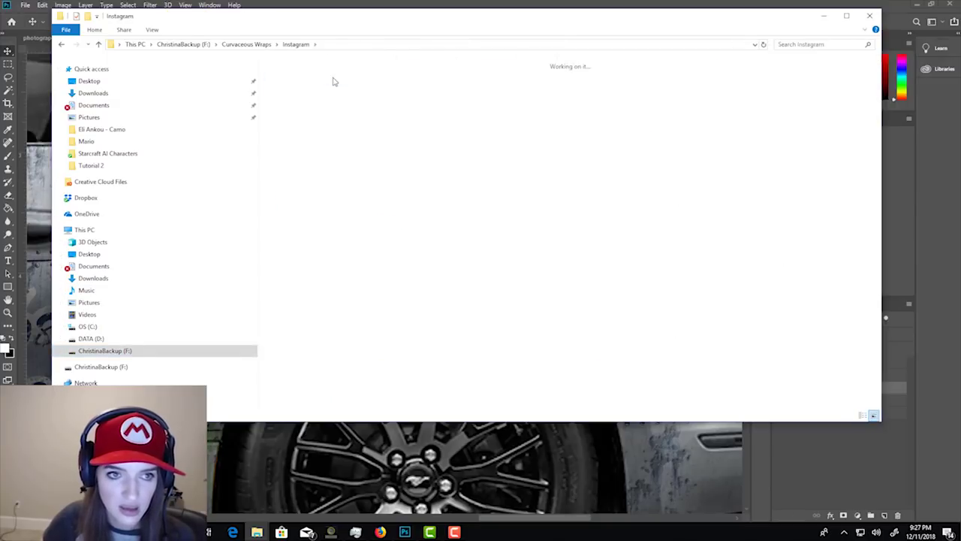
double_click(334, 82)
scroll(570, 240, down, 15)
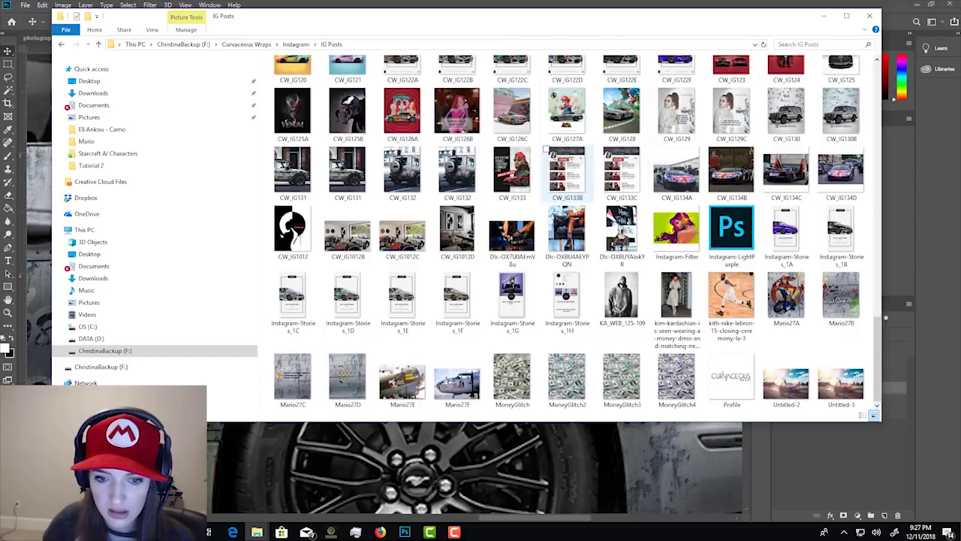
double_click(447, 381)
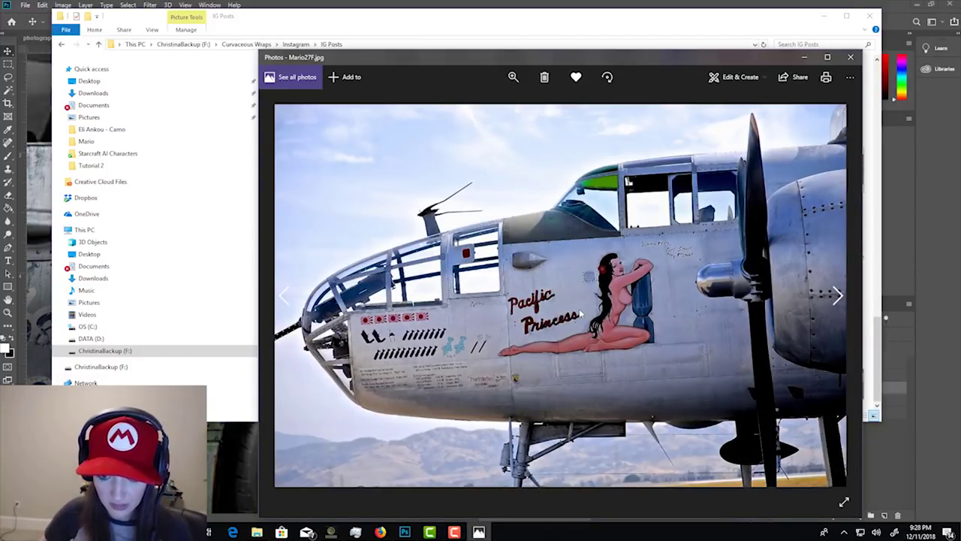
View the Mario27E nose-art photo from the IG Posts folder, and minimize the folder and photo windows.
click(405, 532)
click(405, 532)
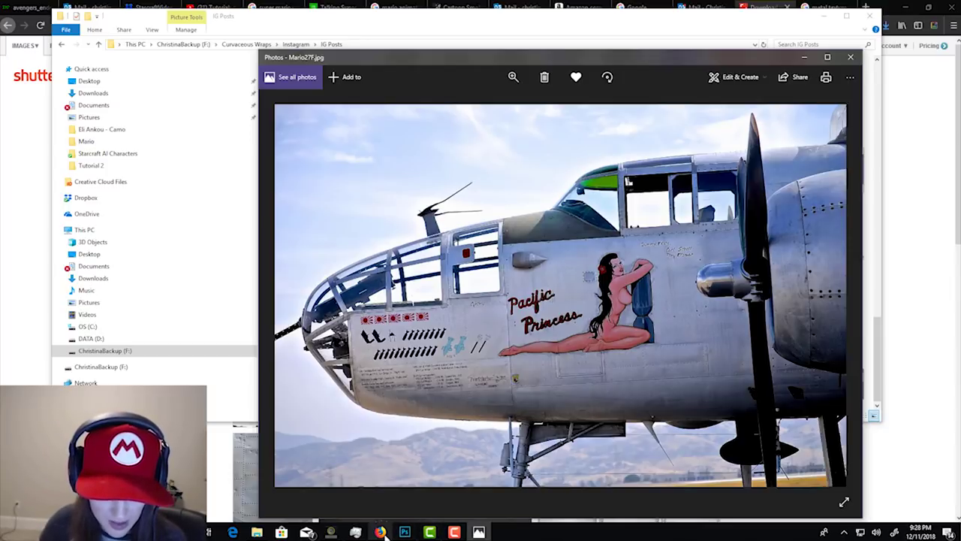
click(257, 531)
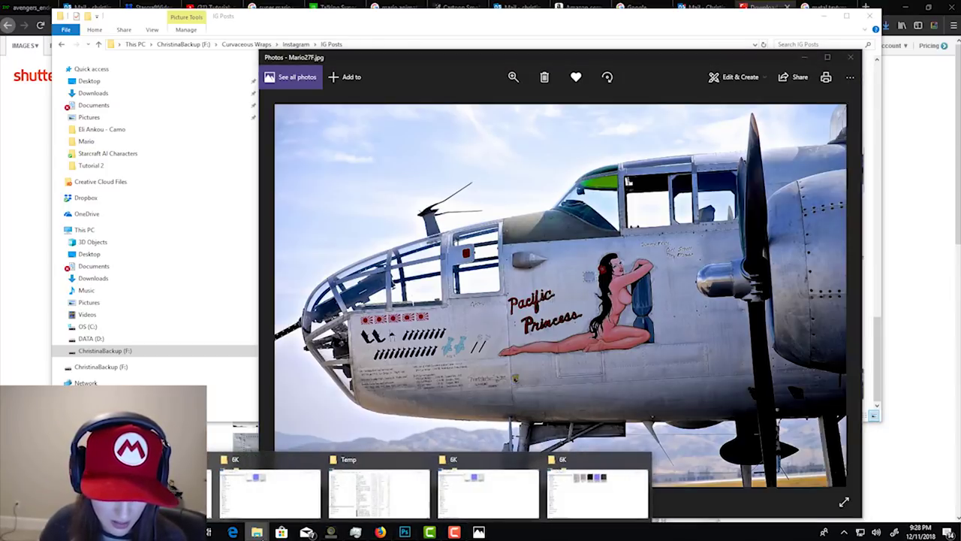
click(269, 492)
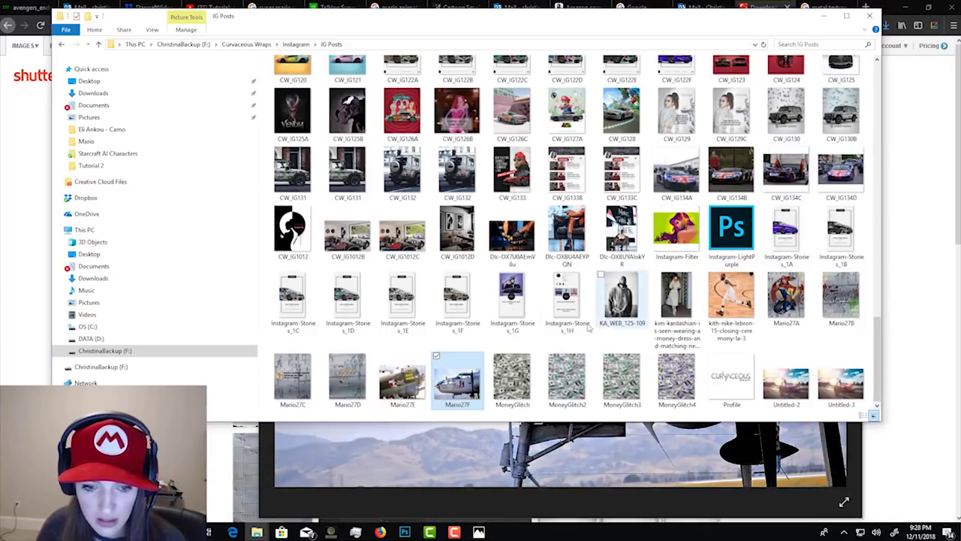
double_click(400, 399)
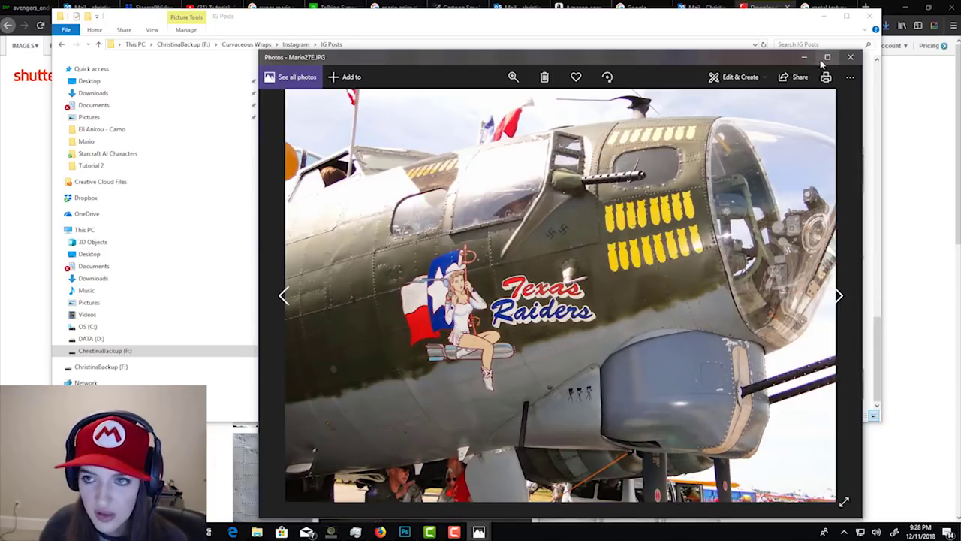
click(824, 15)
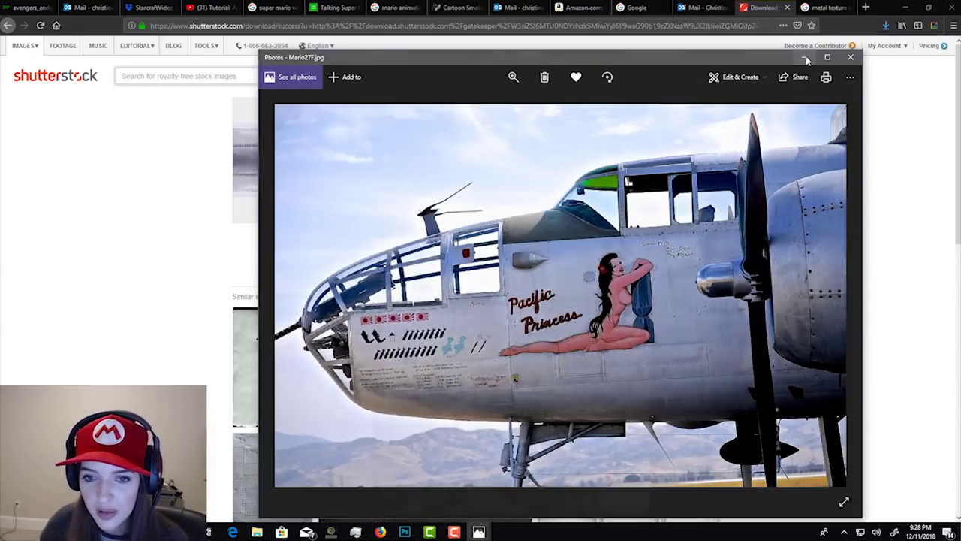
click(804, 57)
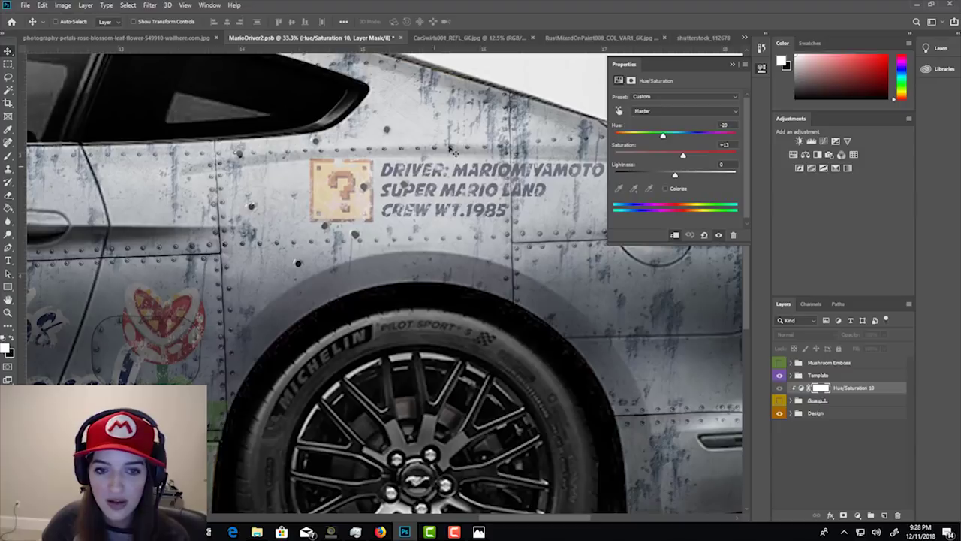
Move the Design group's Mushroom layer down into the circle emblem behind the rear wheel, to about X 17.19 in, Y 3.31 in.
drag(569, 300, 522, 344)
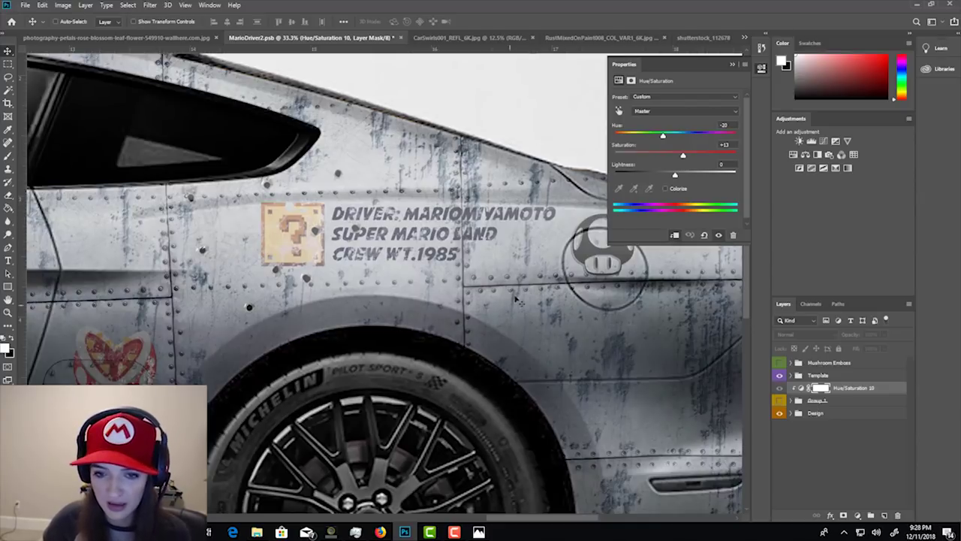
scroll(518, 300, right, 5)
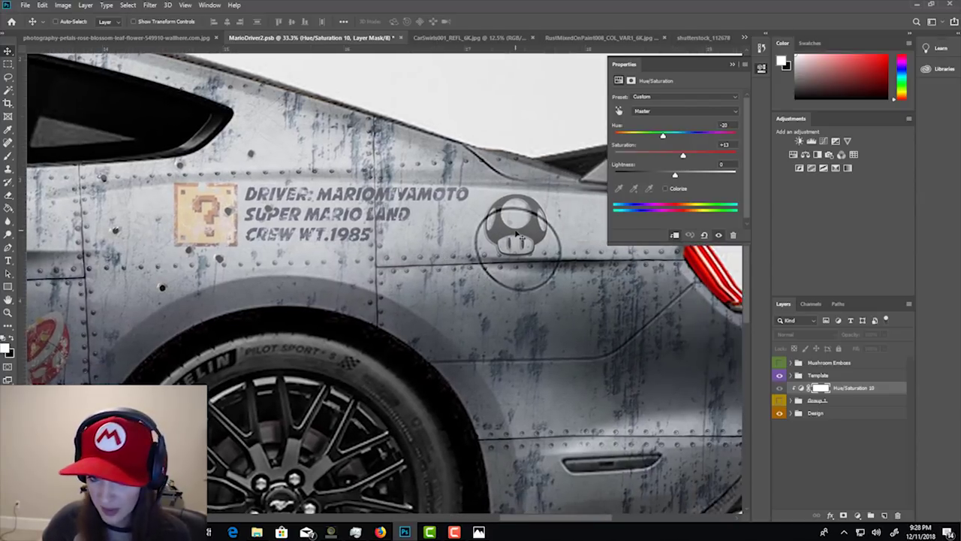
click(790, 413)
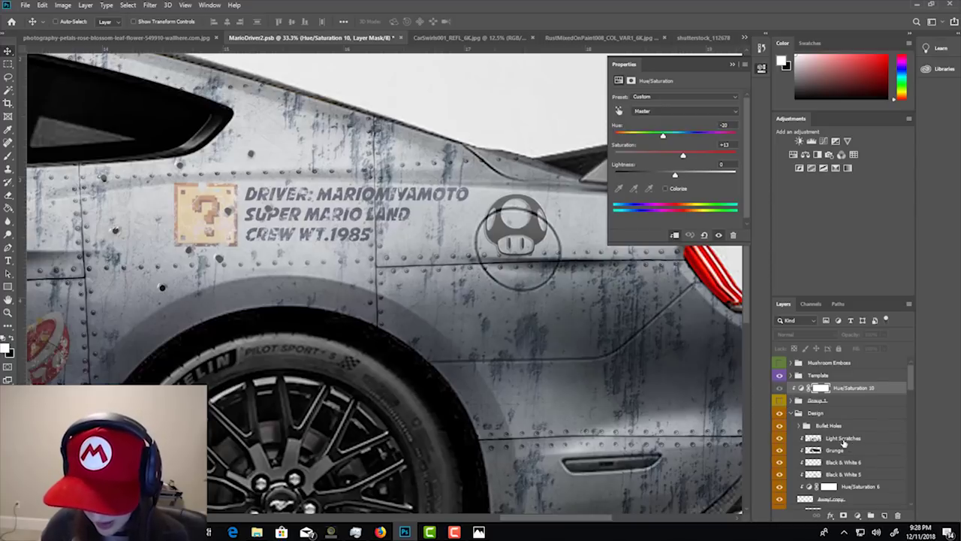
scroll(826, 442, down, 5)
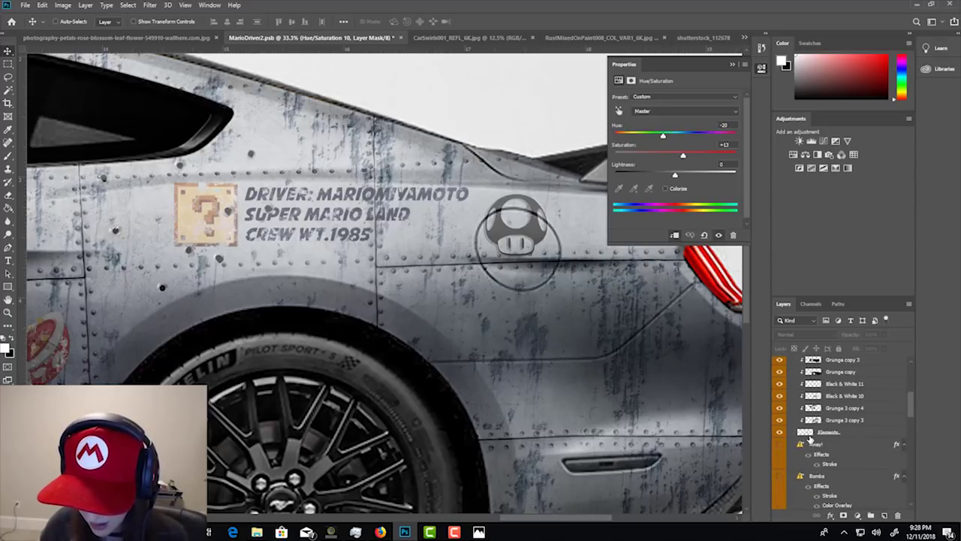
scroll(808, 437, up, 3)
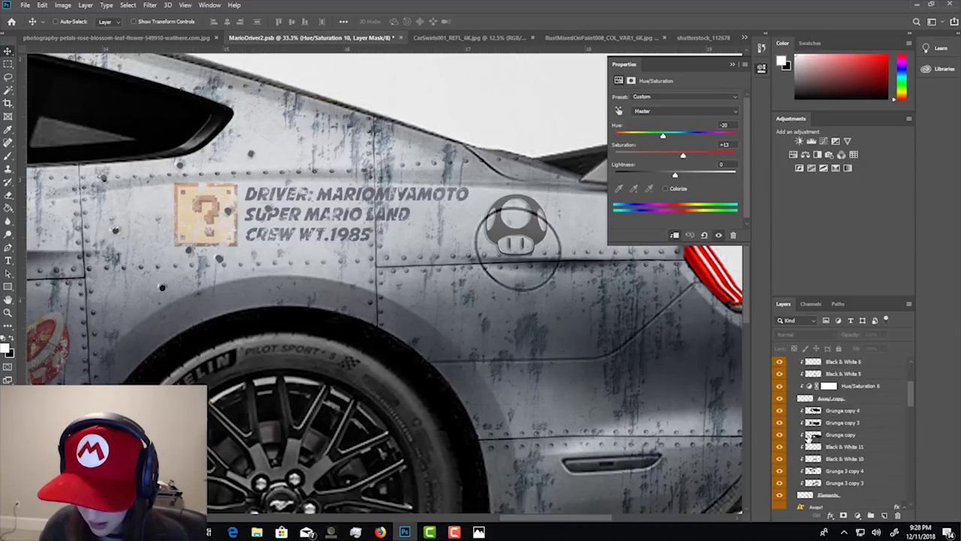
scroll(809, 442, down, 8)
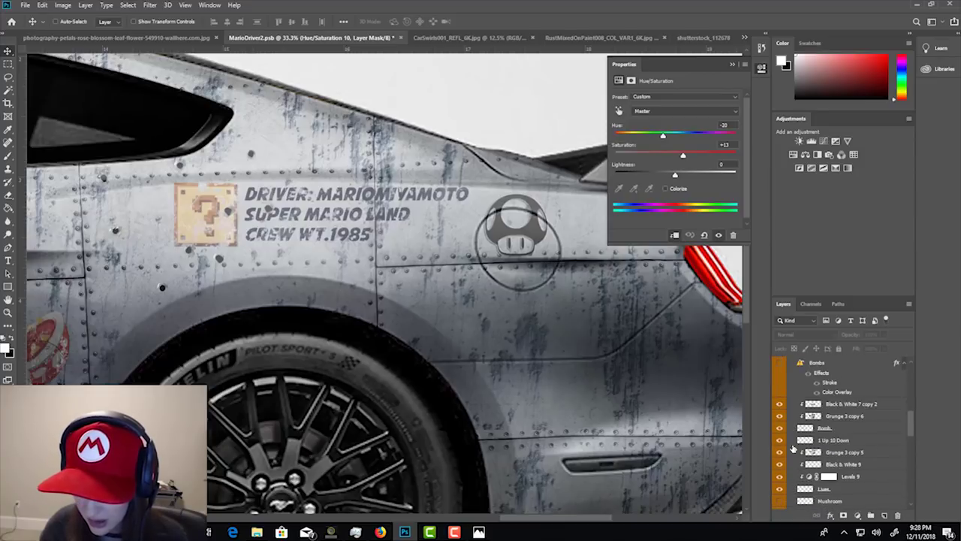
click(829, 500)
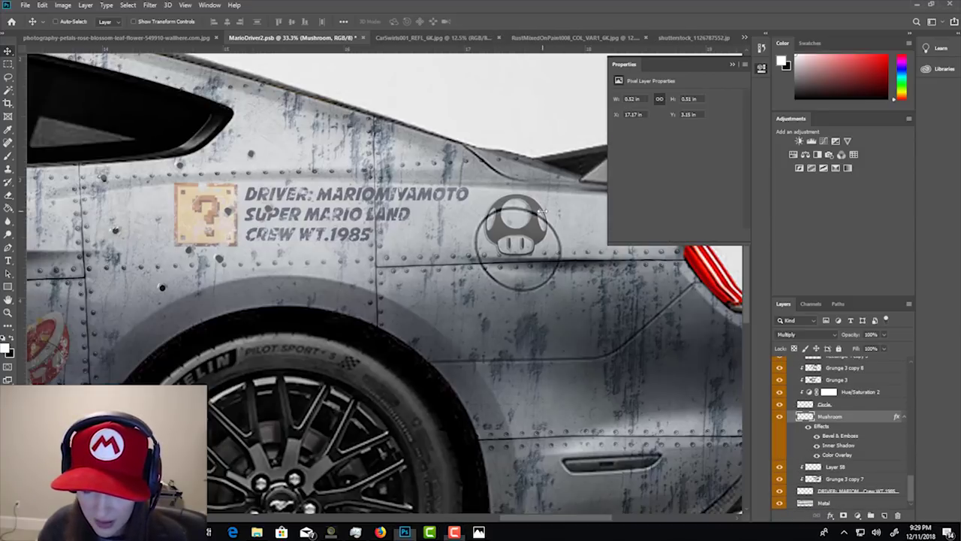
drag(558, 222, 558, 242)
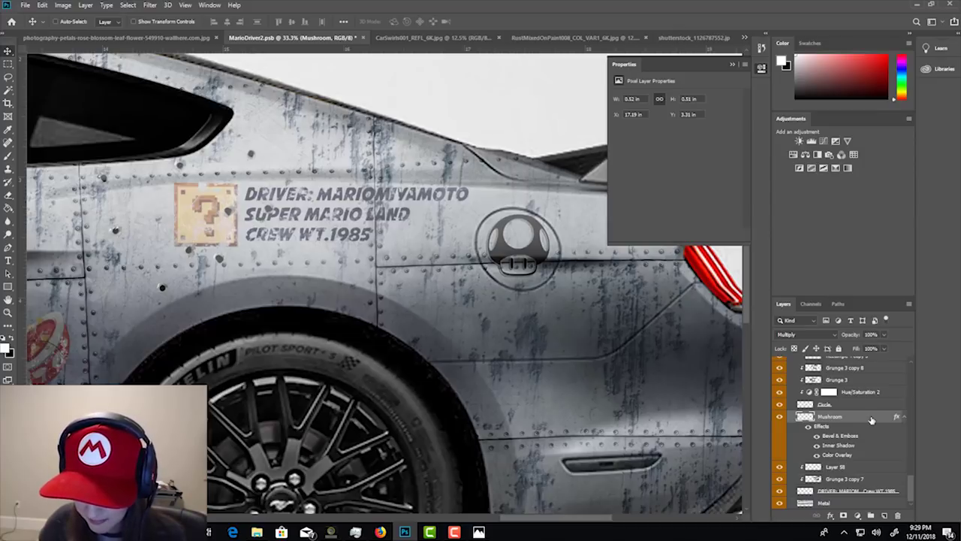
Toggle the Mushroom layer's Color Overlay, Inner Shadow, Bevel & Emboss and Contour effects to compare them, and cancel the layer style changes.
double_click(869, 417)
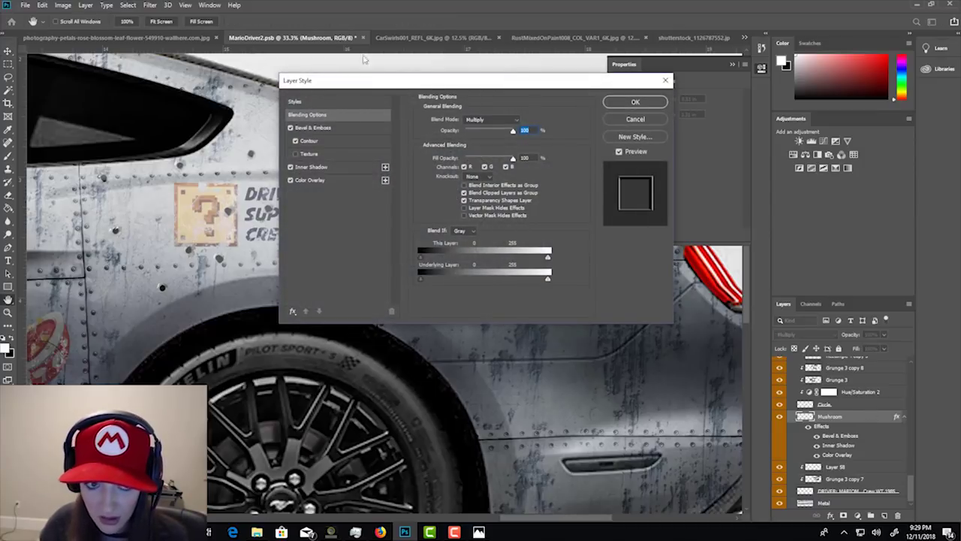
drag(403, 87, 725, 248)
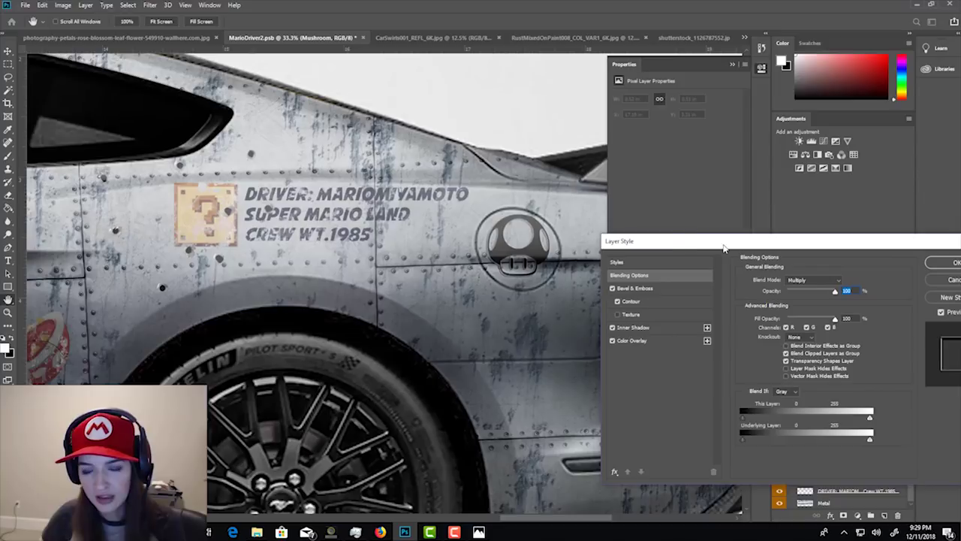
click(612, 340)
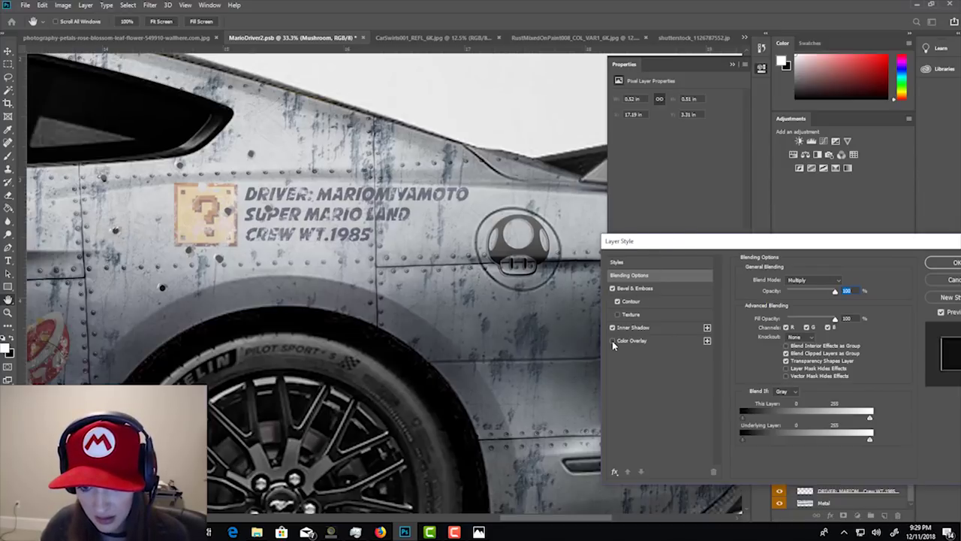
click(612, 340)
click(612, 328)
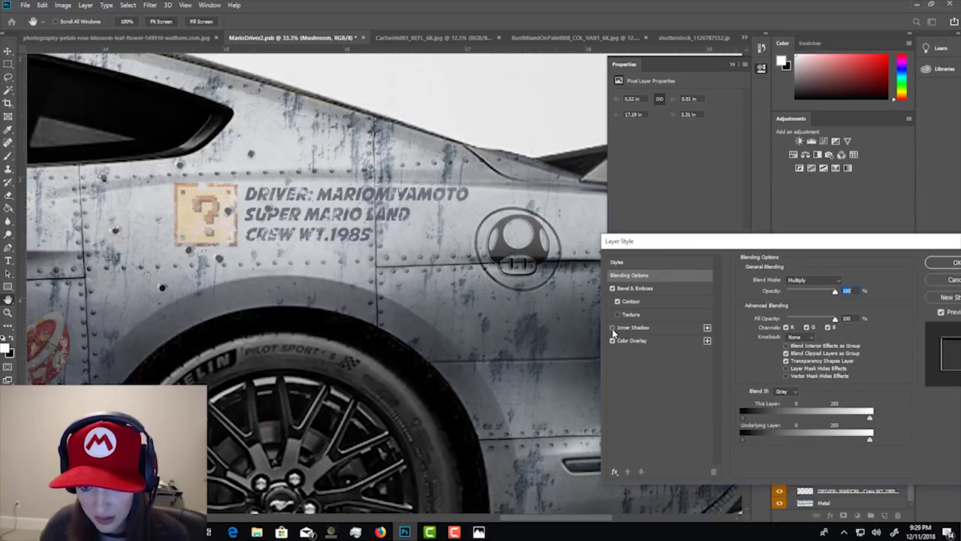
click(612, 288)
click(612, 288)
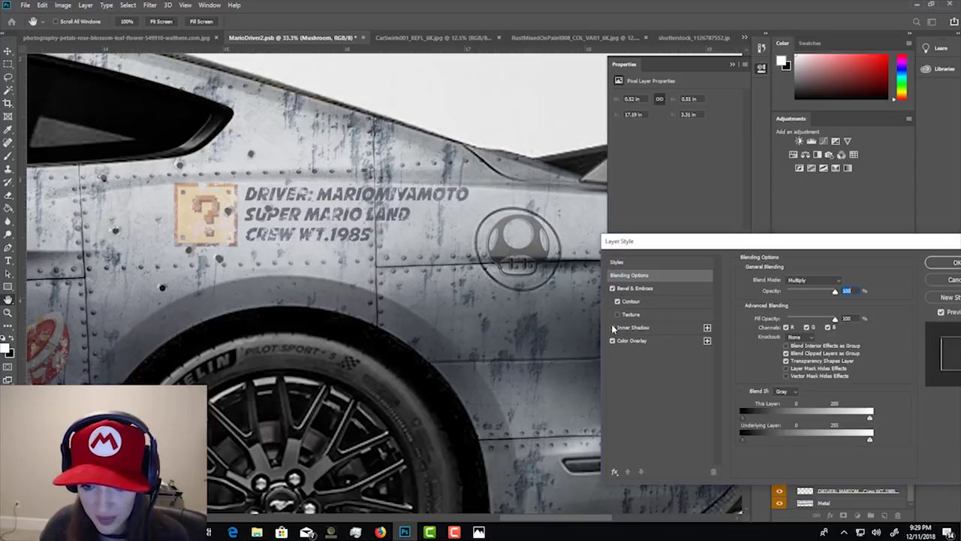
click(612, 288)
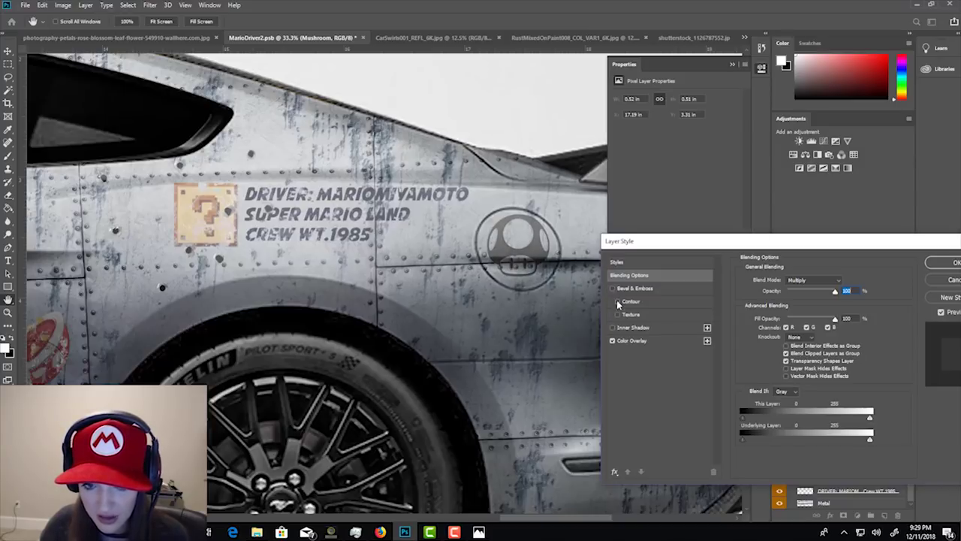
click(616, 300)
click(613, 341)
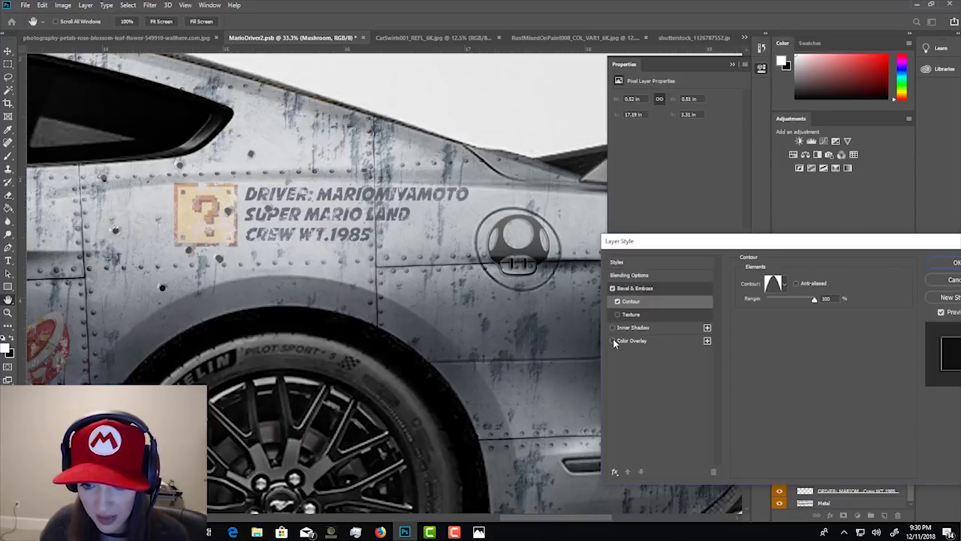
drag(687, 242, 491, 234)
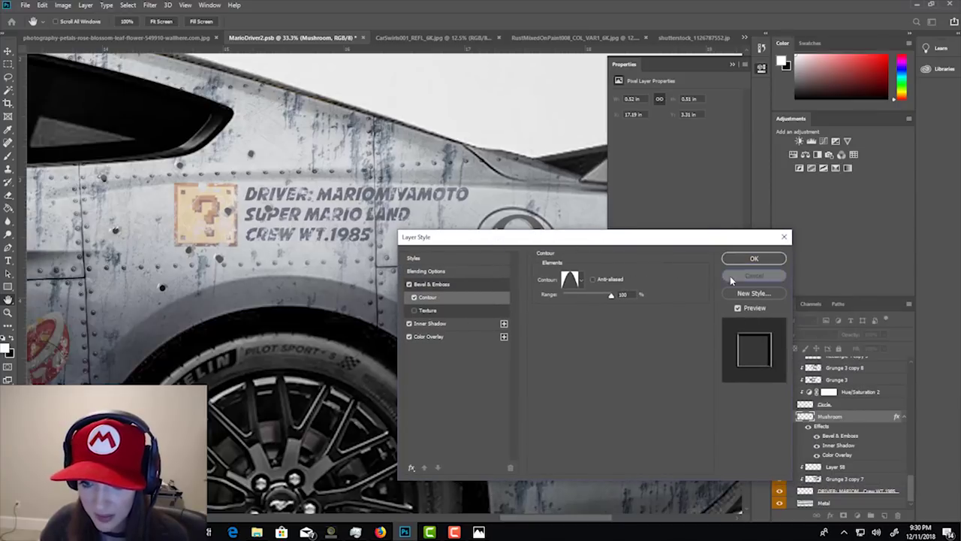
click(732, 276)
View the CW_IG127A image from the IG Posts folder, examine the mushroom emblem behind the rear wheel up close, and put the image and folder away.
mouse_move(257, 532)
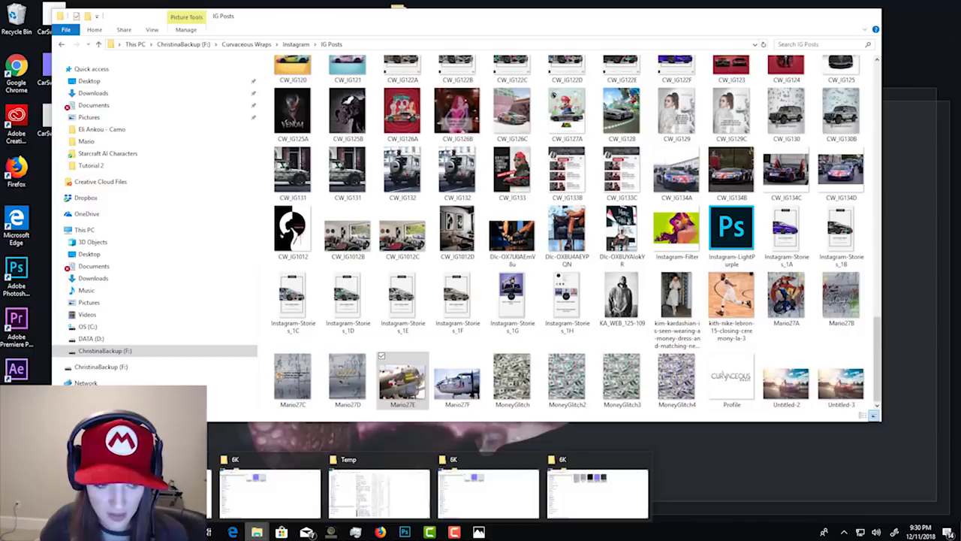
click(453, 473)
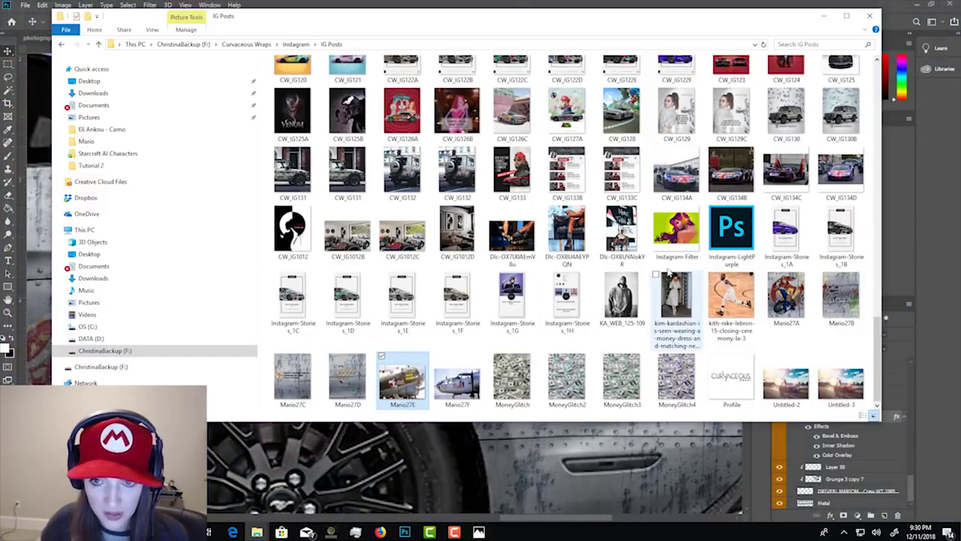
double_click(569, 130)
scroll(449, 301, down, 5)
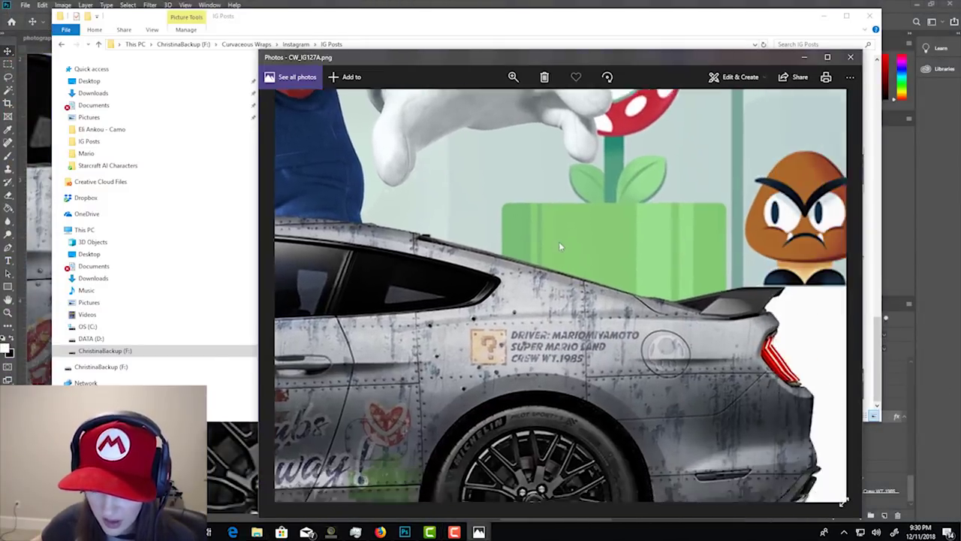
click(512, 77)
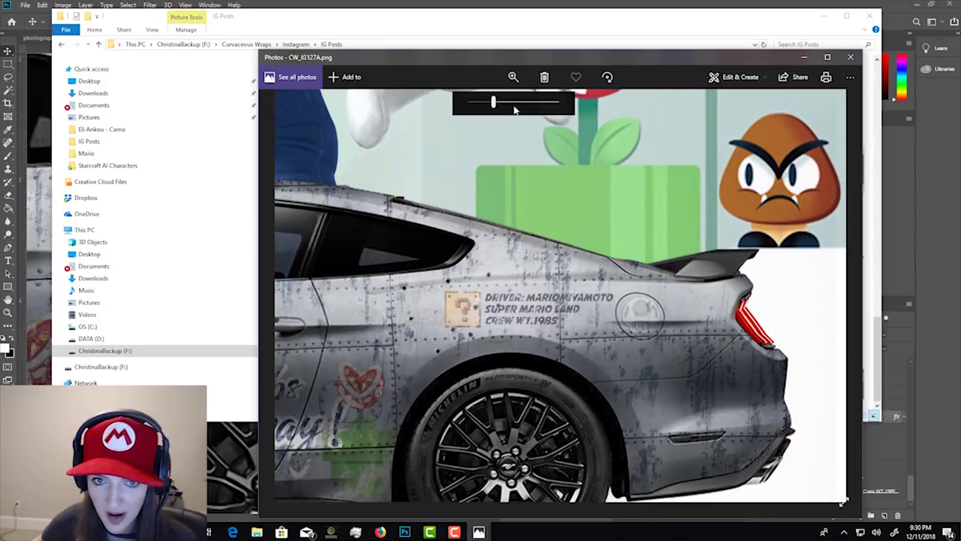
drag(494, 102, 518, 114)
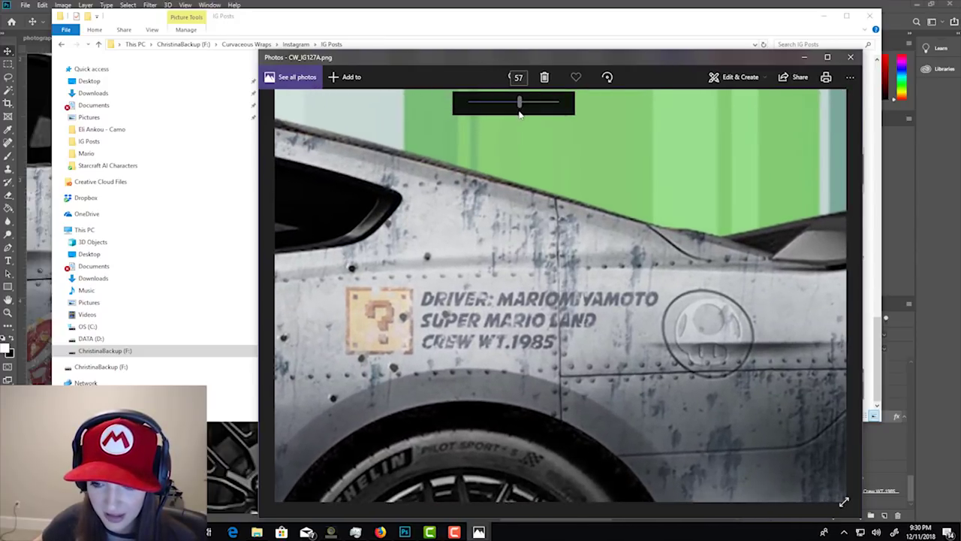
drag(776, 342, 694, 323)
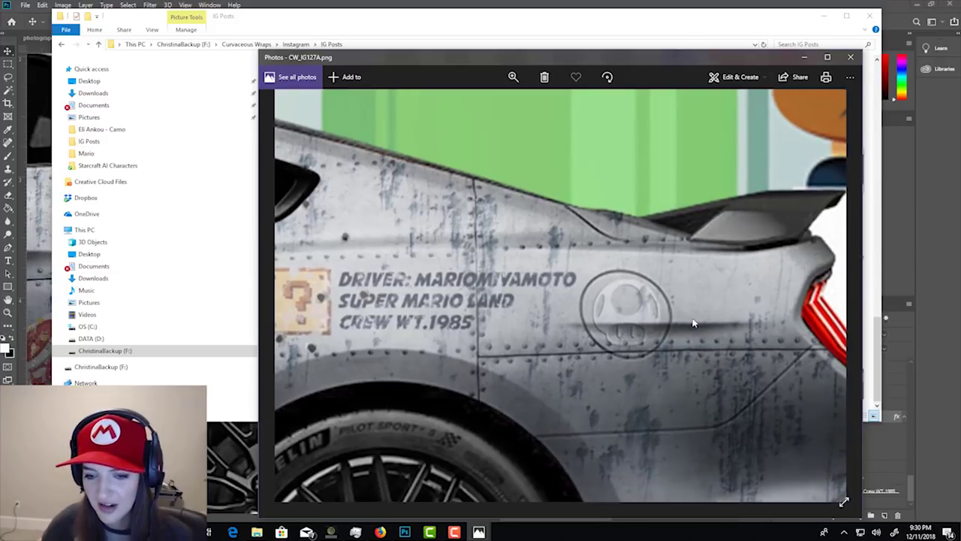
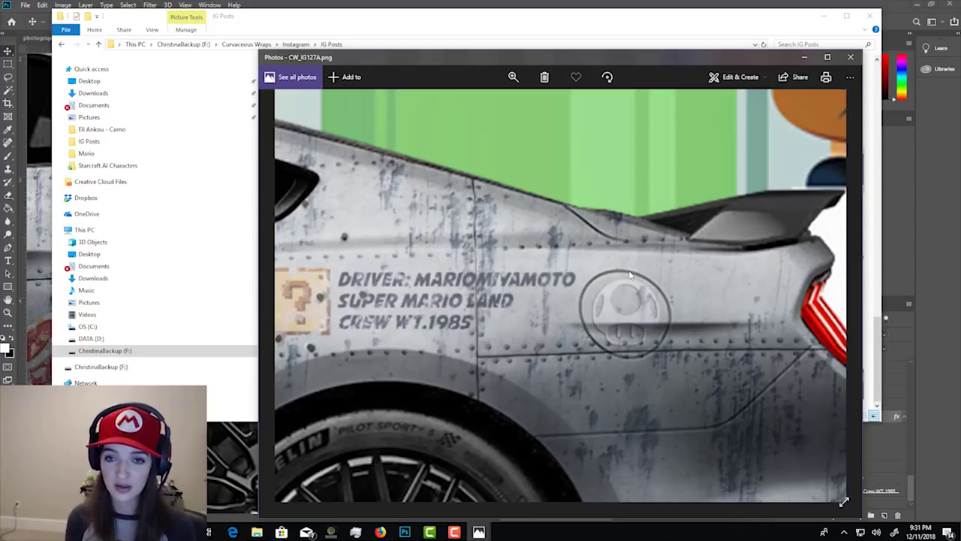
scroll(629, 275, down, 5)
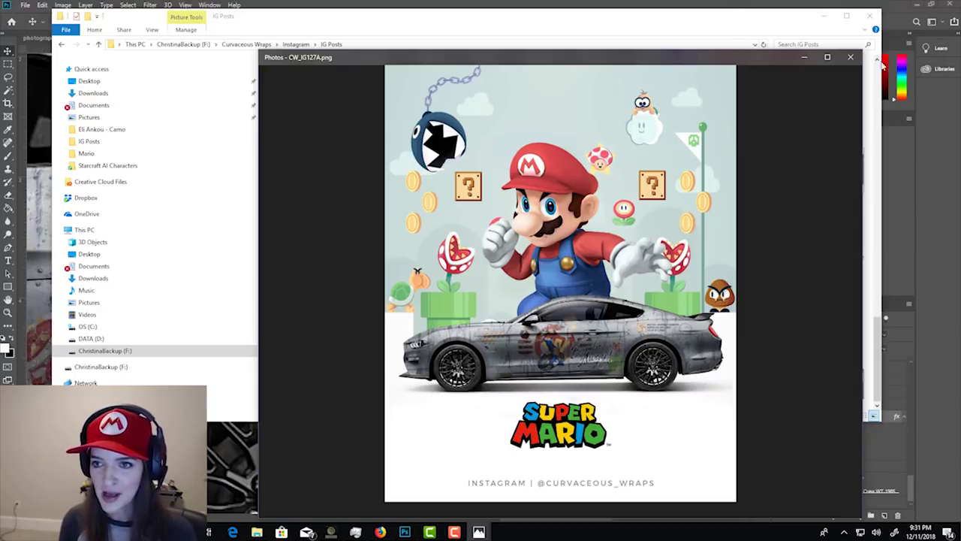
click(851, 56)
click(824, 16)
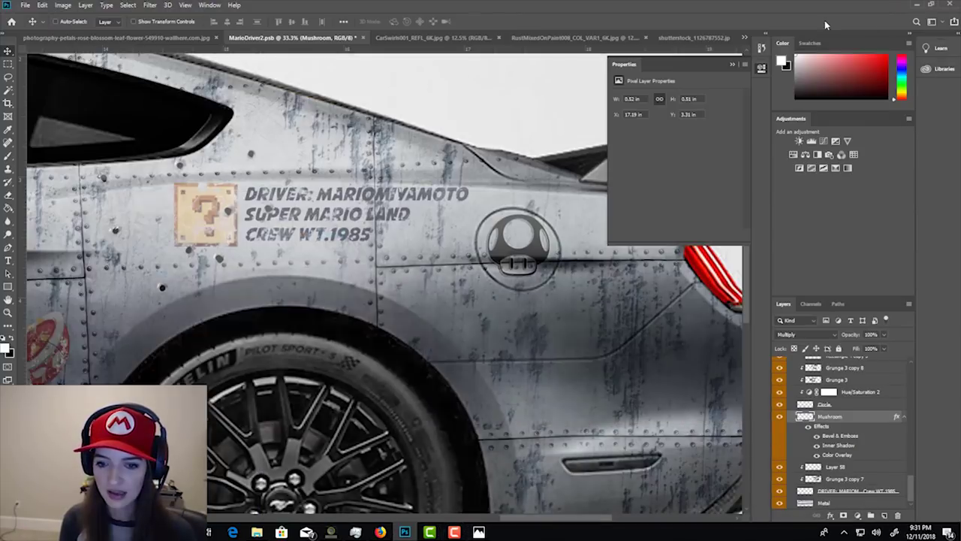
Hide the Design group, show Group 1's plain riveted metal texture, and make Group 1 the active layer group.
scroll(323, 303, left, 10)
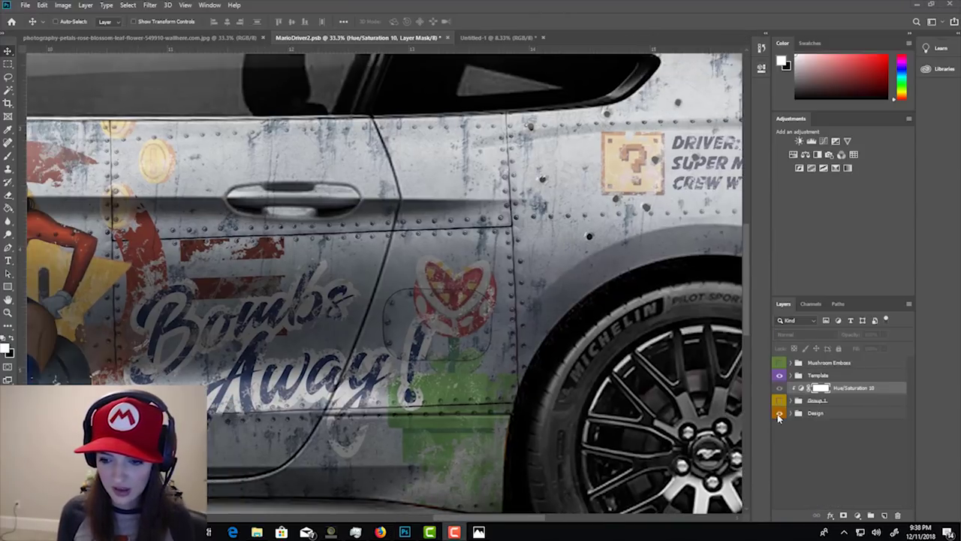
click(779, 414)
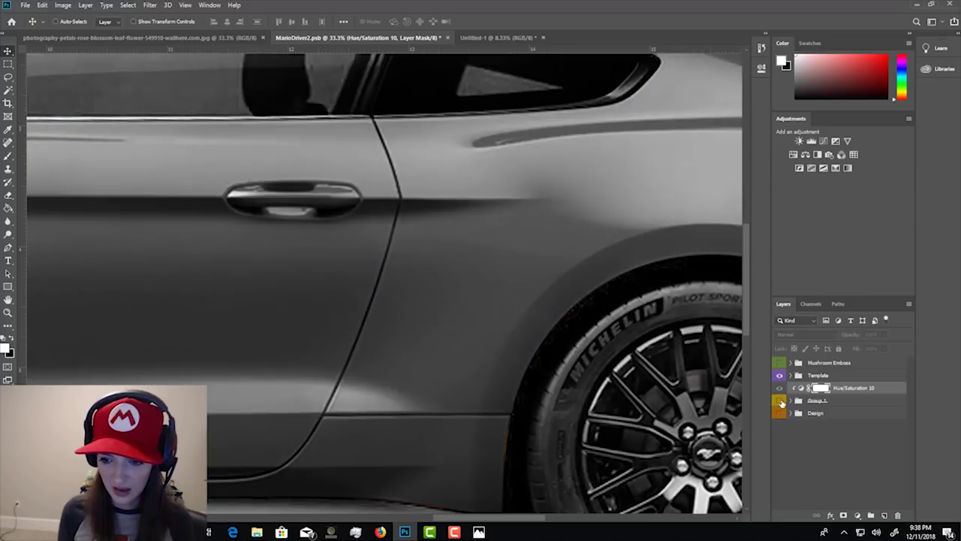
click(780, 401)
click(818, 405)
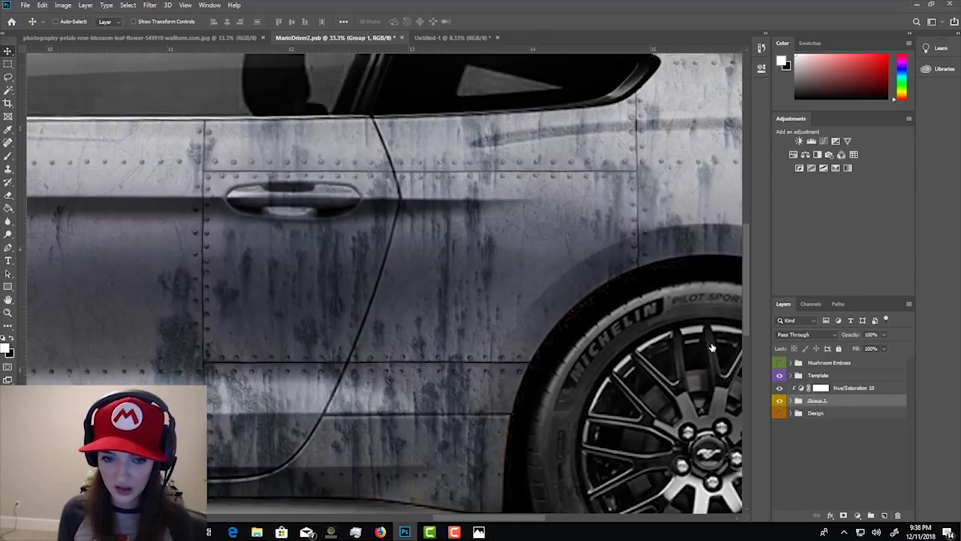
Add the text "Bombs" in the Batoshi font on the lower door and place its layer above Hue/Saturation 10.
scroll(588, 317, down, 1)
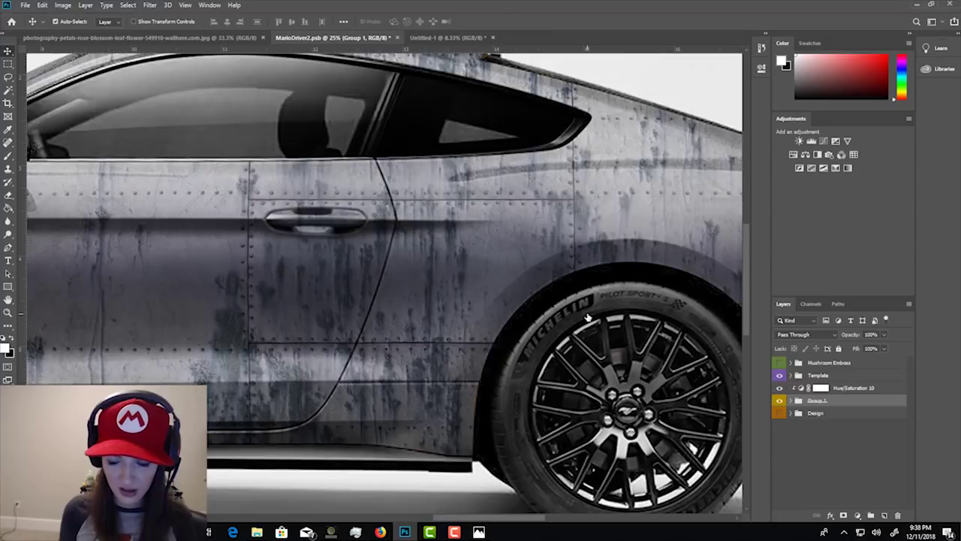
scroll(588, 317, down, 1)
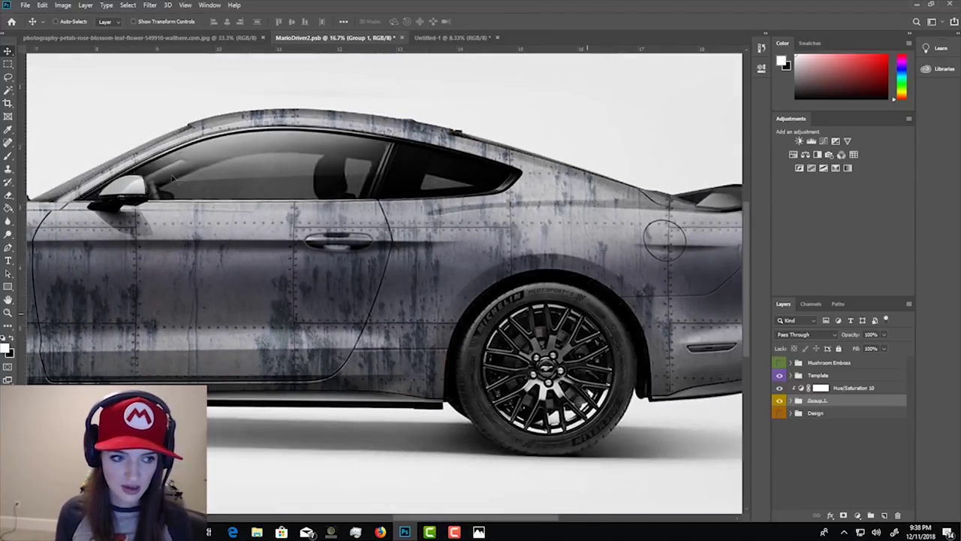
click(9, 261)
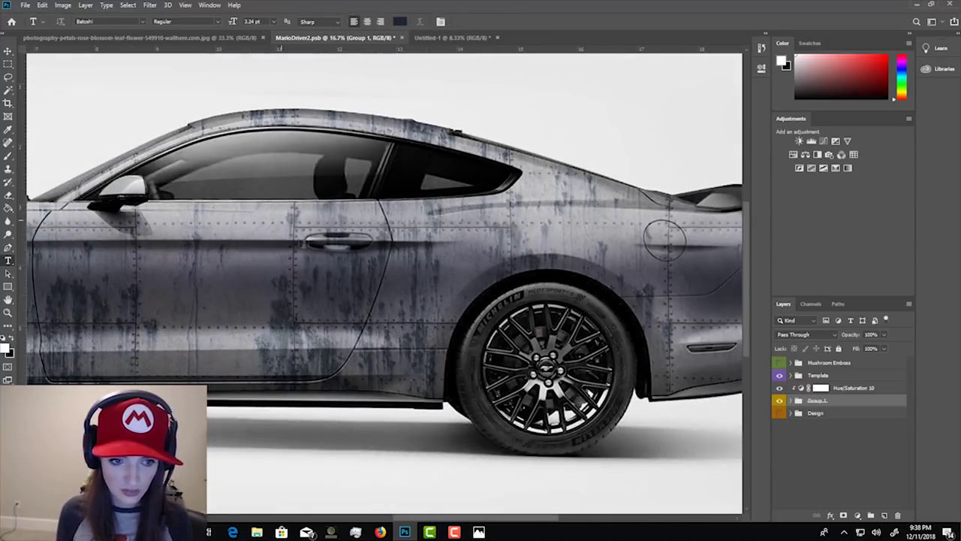
click(293, 297)
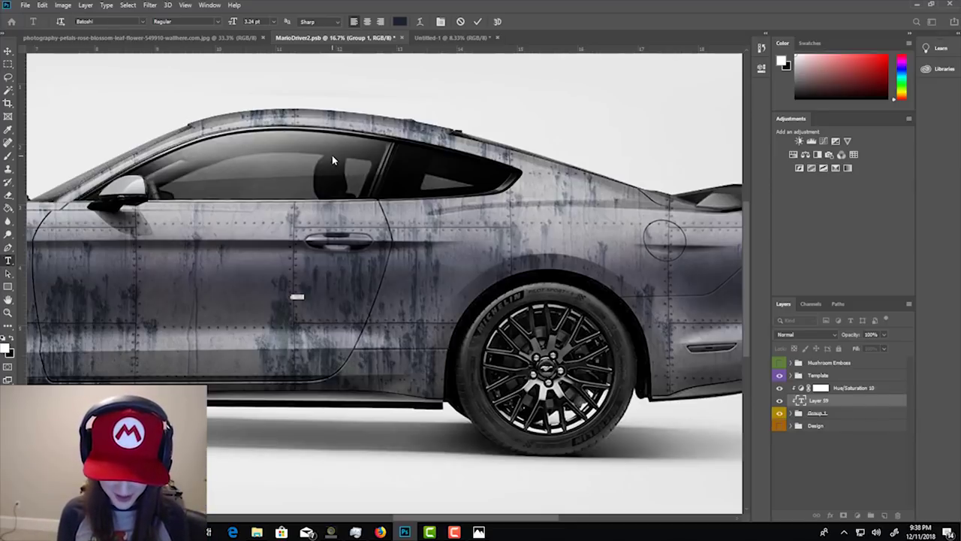
key(BackSpace)
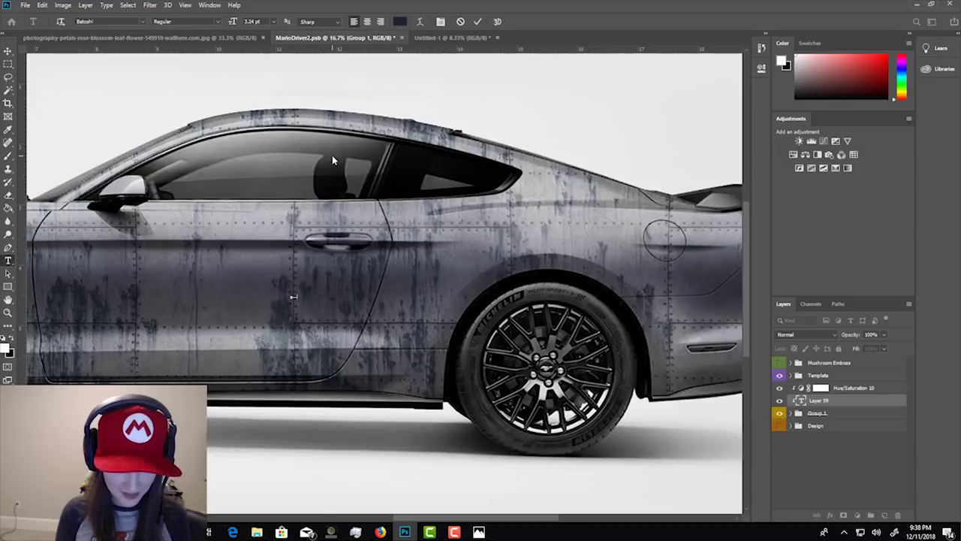
click(8, 50)
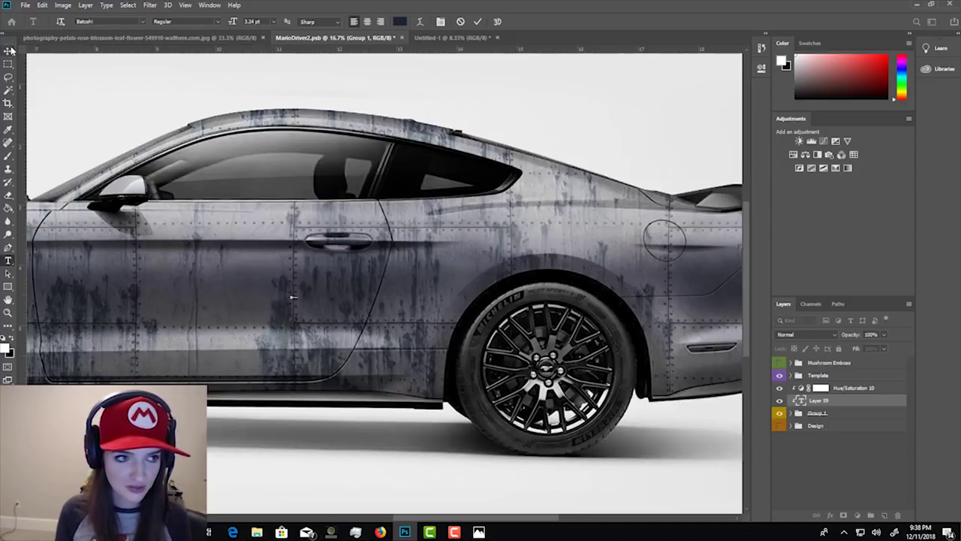
mouse_move(837, 406)
mouse_down()
mouse_move(835, 368)
mouse_move(826, 397)
mouse_up()
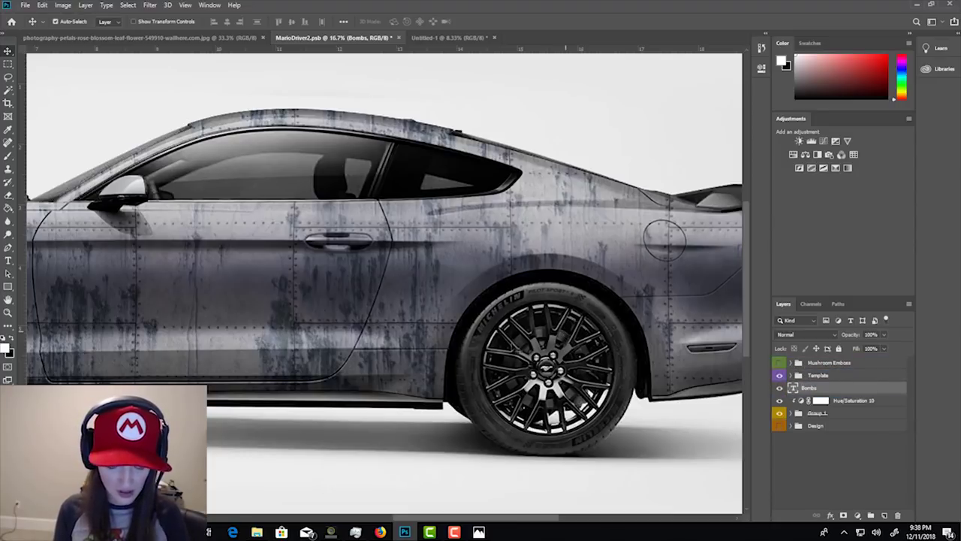
Scale the Bombs text up to about 1.87 in wide, across the lower rear edge of the door.
key(ctrl+t)
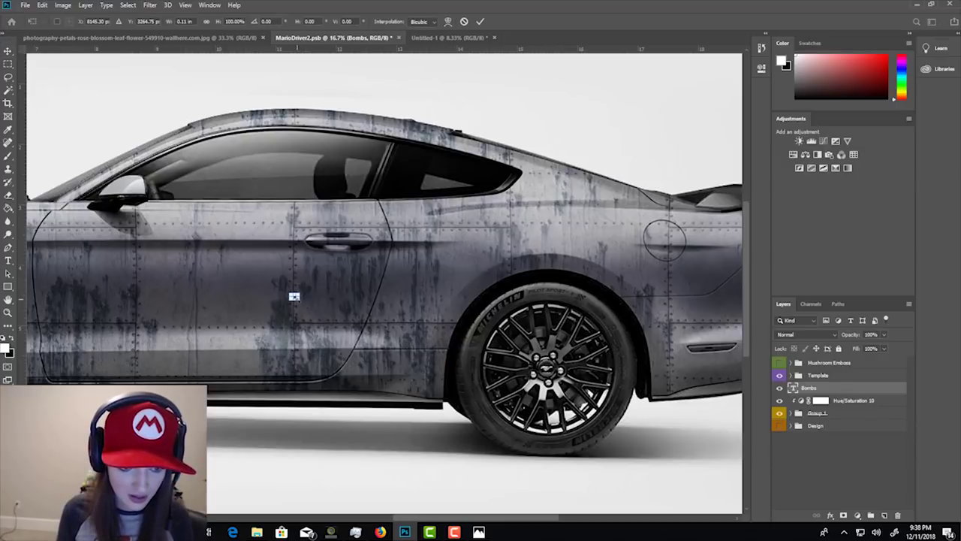
drag(295, 298, 379, 343)
drag(380, 343, 404, 357)
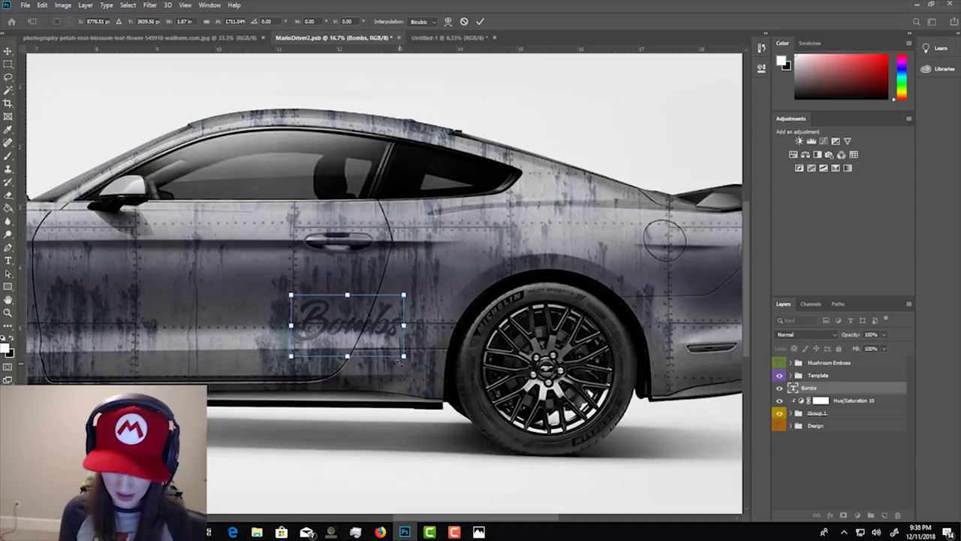
key(Return)
Duplicate the Bombs text layer, change the copy's text to "Away!", and position it closely beneath Bombs.
drag(839, 389, 884, 515)
drag(362, 317, 383, 353)
click(10, 259)
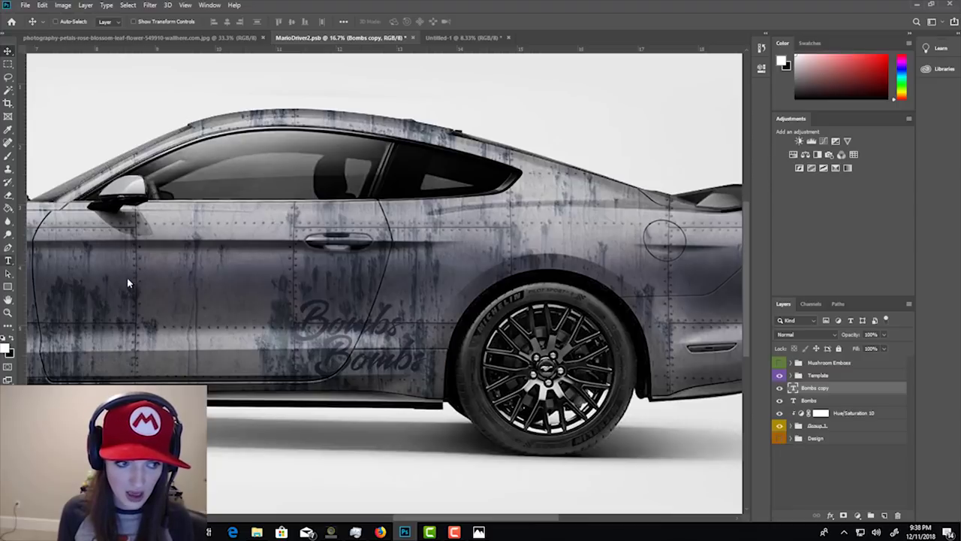
click(358, 360)
key(ctrl+a)
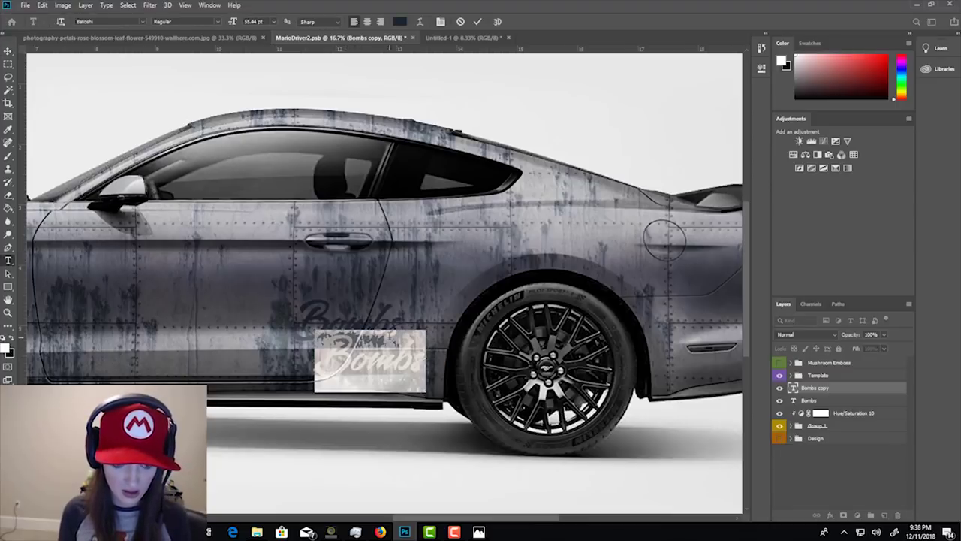
key(BackSpace)
text(Away)
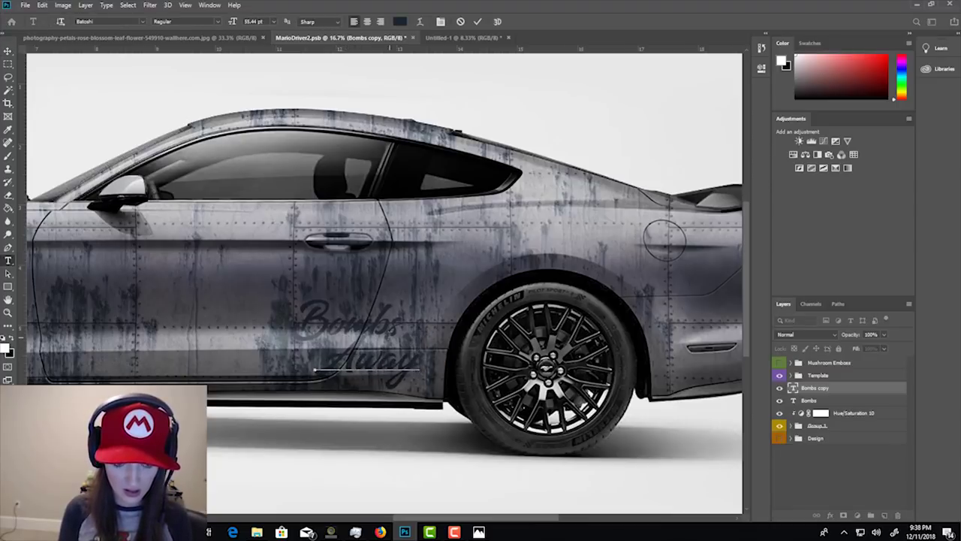
text(!)
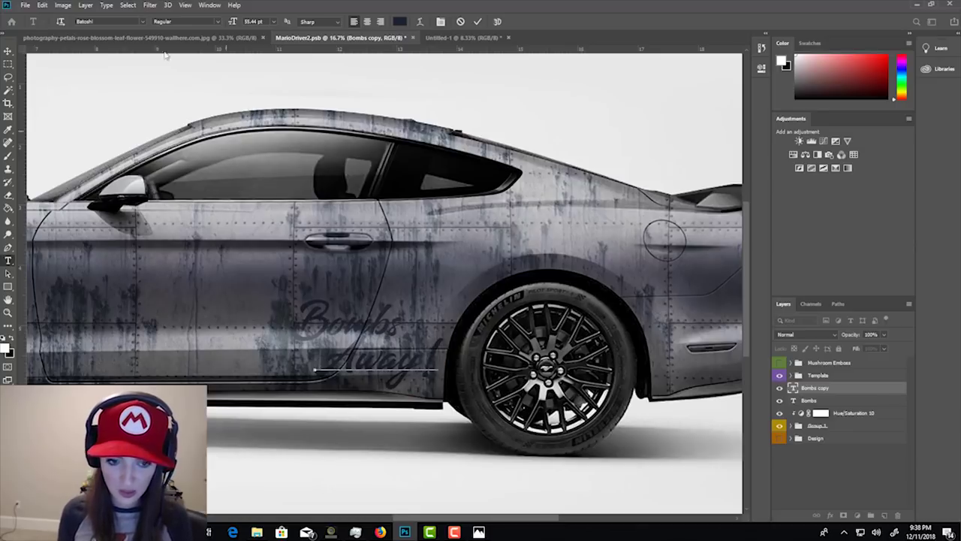
click(9, 51)
drag(434, 321, 423, 313)
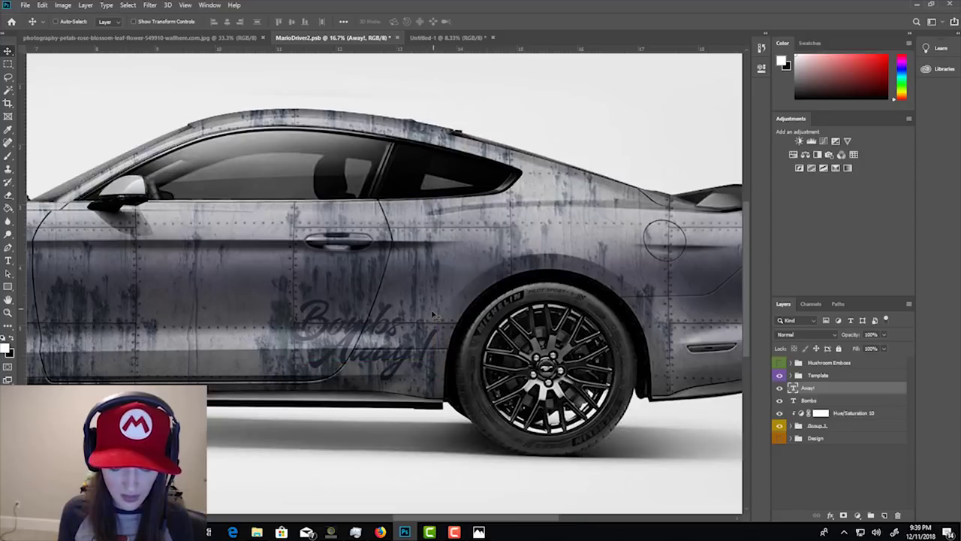
Compare the new lettering with the finished artwork by showing the Design group with Group 1 hidden, and show Group 1 again.
click(832, 402)
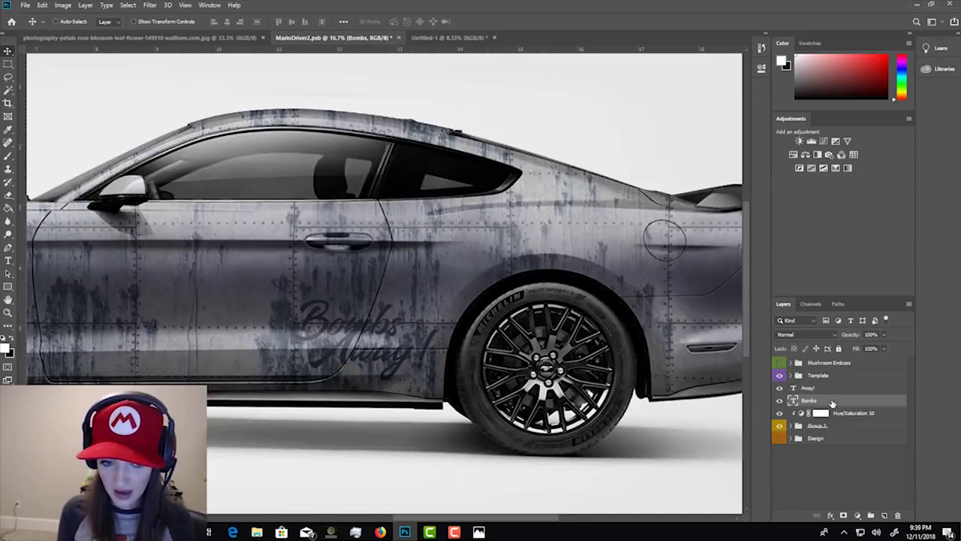
click(781, 425)
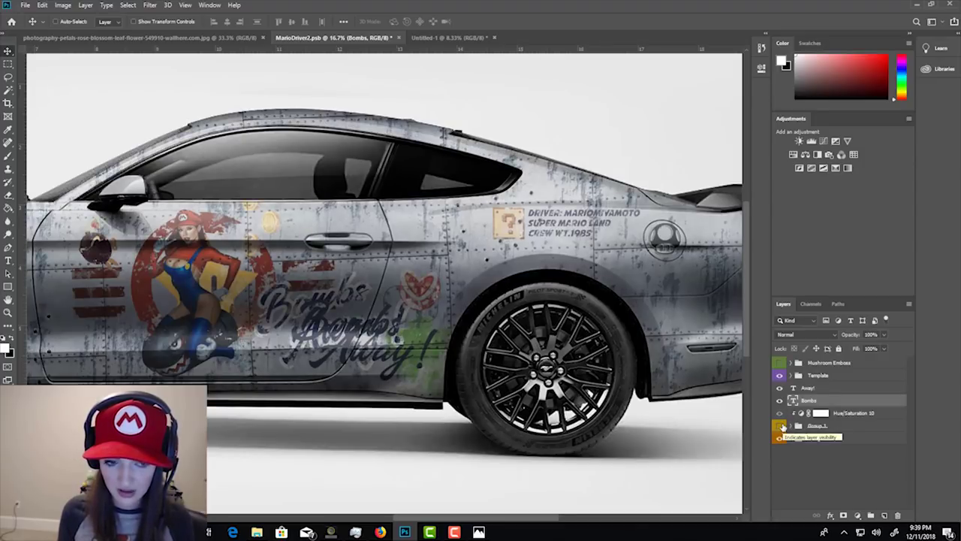
click(781, 425)
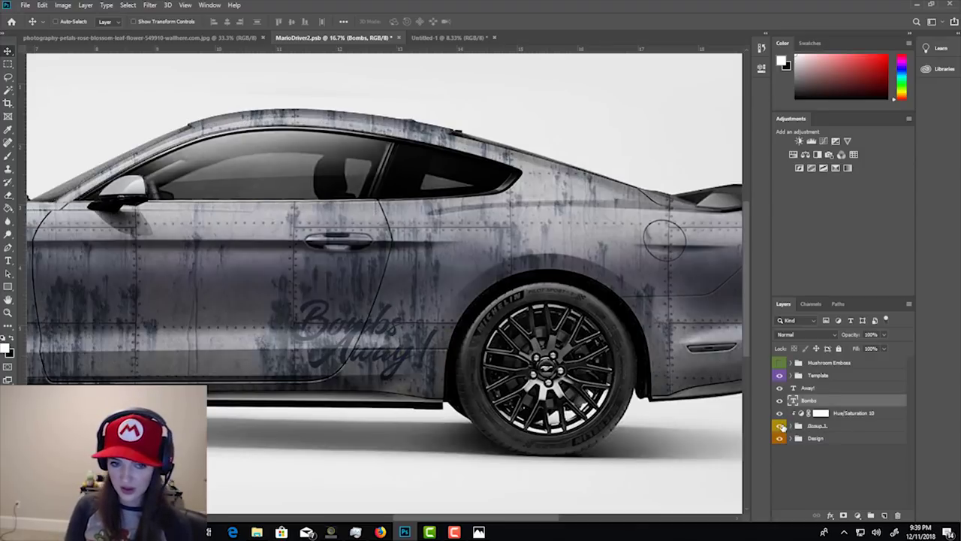
Add a Color Overlay effect in dark navy blue 0d1947 to the Bombs text layer, with Normal blending at 100% opacity.
double_click(830, 402)
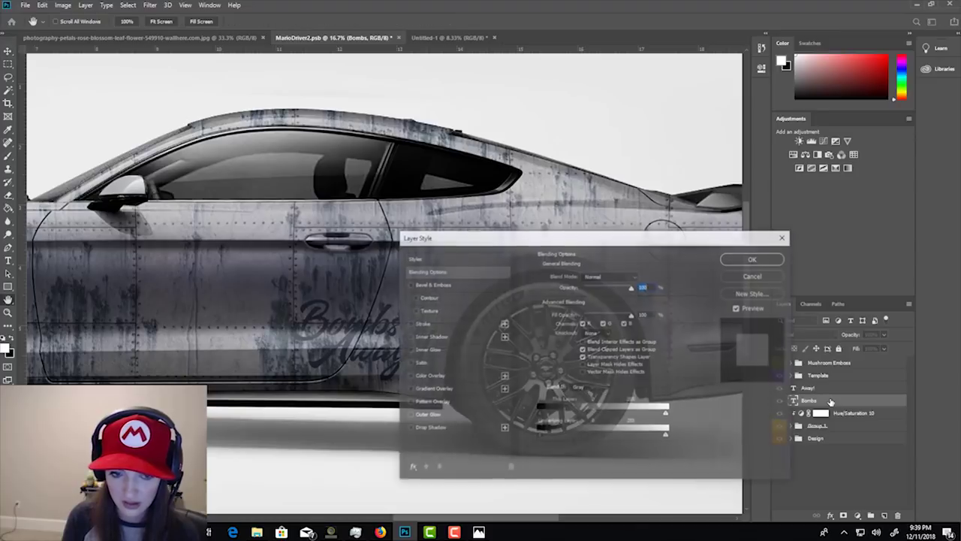
click(433, 377)
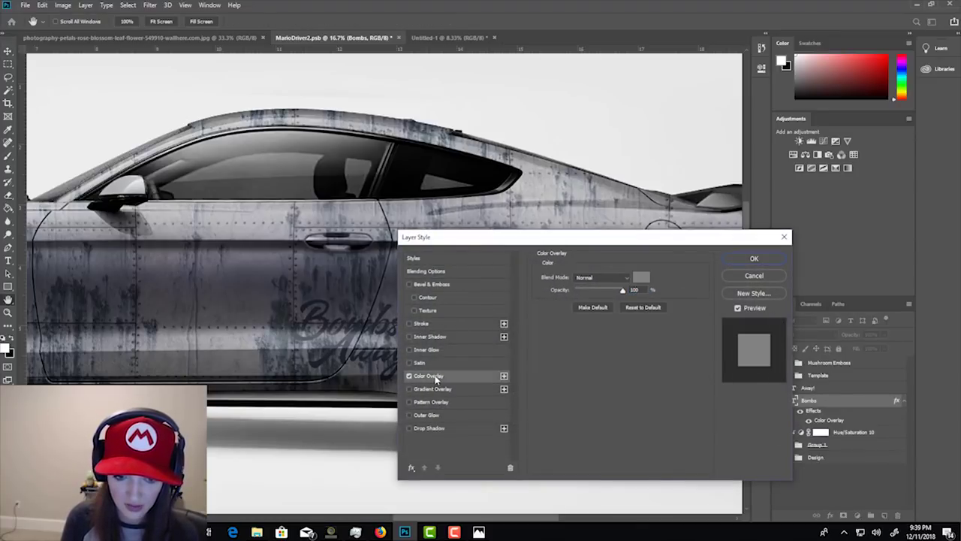
click(641, 278)
drag(621, 271, 627, 274)
click(606, 293)
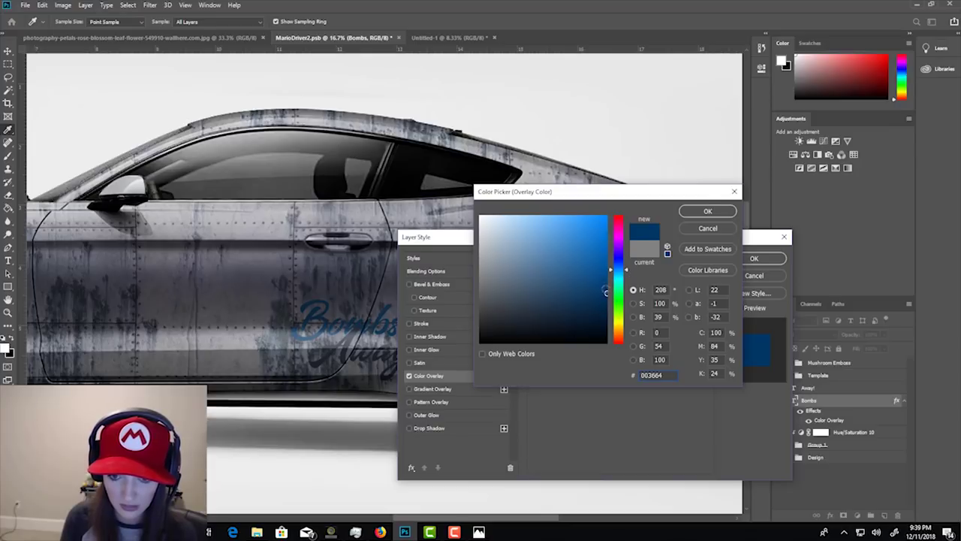
mouse_move(606, 293)
mouse_down()
mouse_move(603, 267)
mouse_move(574, 288)
mouse_move(585, 307)
mouse_up()
drag(627, 271, 629, 266)
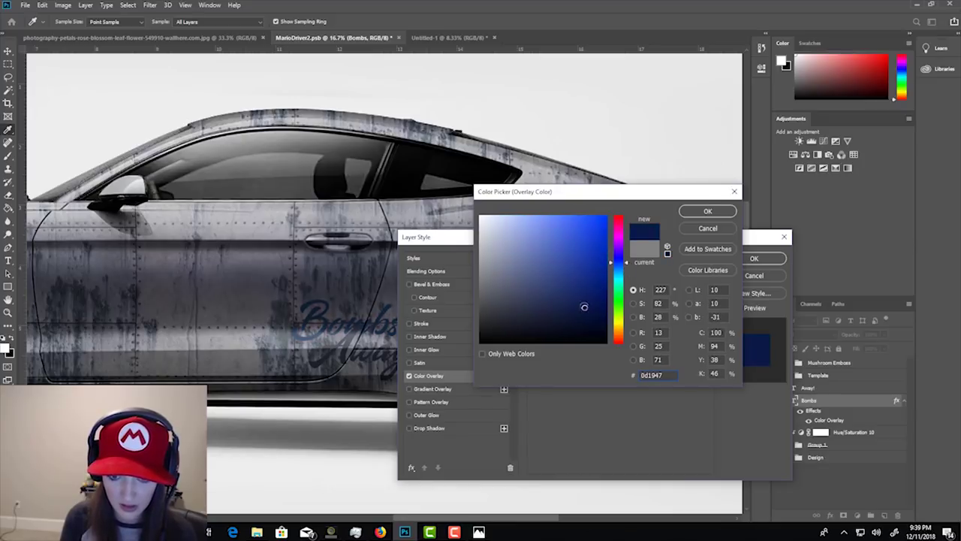
click(706, 212)
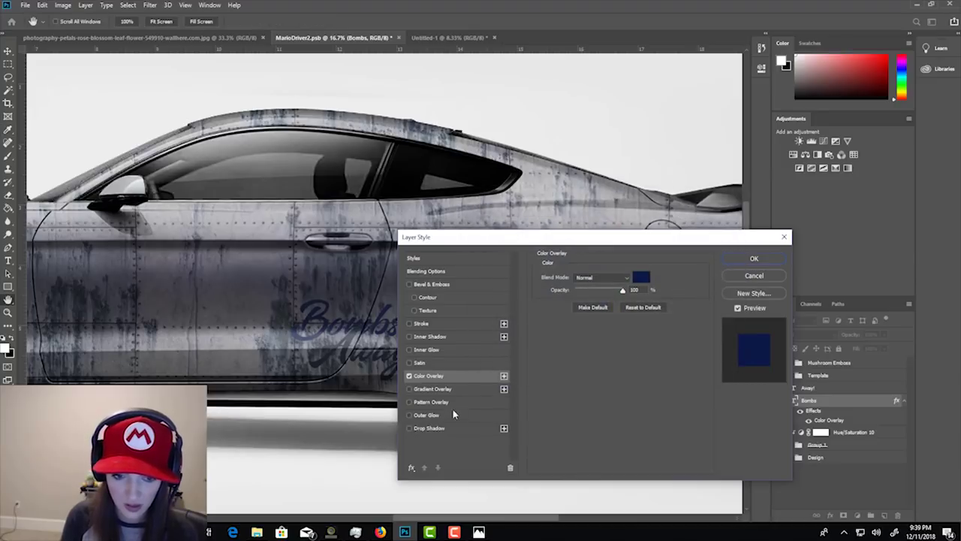
Add a white ffffff Stroke to the Bombs text layer, positioned outside the letters and widened into a thick outline with Normal blending at 100% opacity.
click(445, 324)
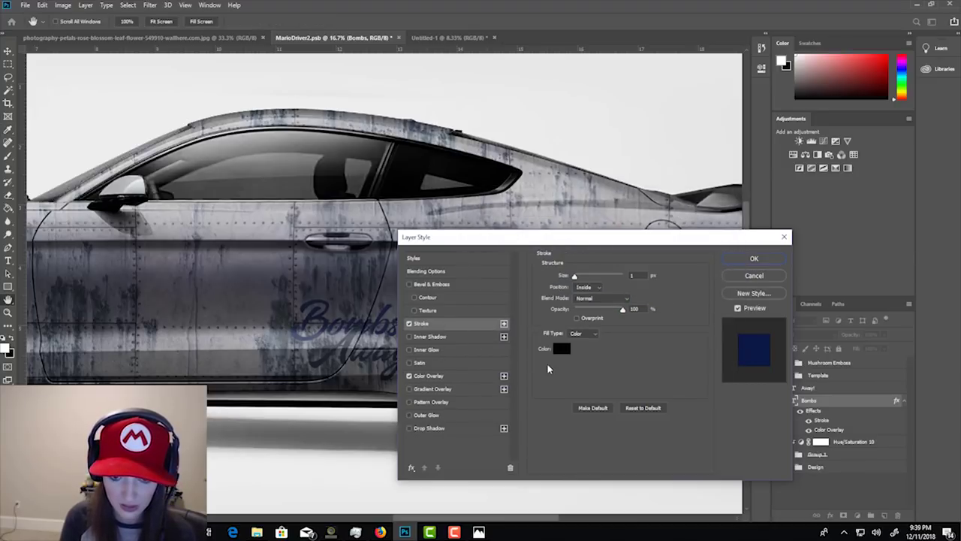
click(562, 348)
text(ffffff)
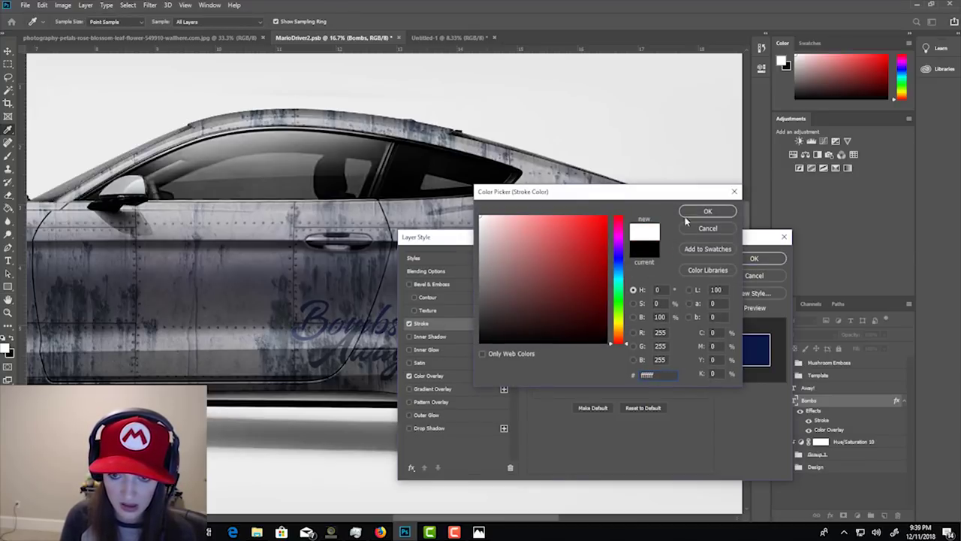
click(702, 212)
drag(575, 277, 579, 276)
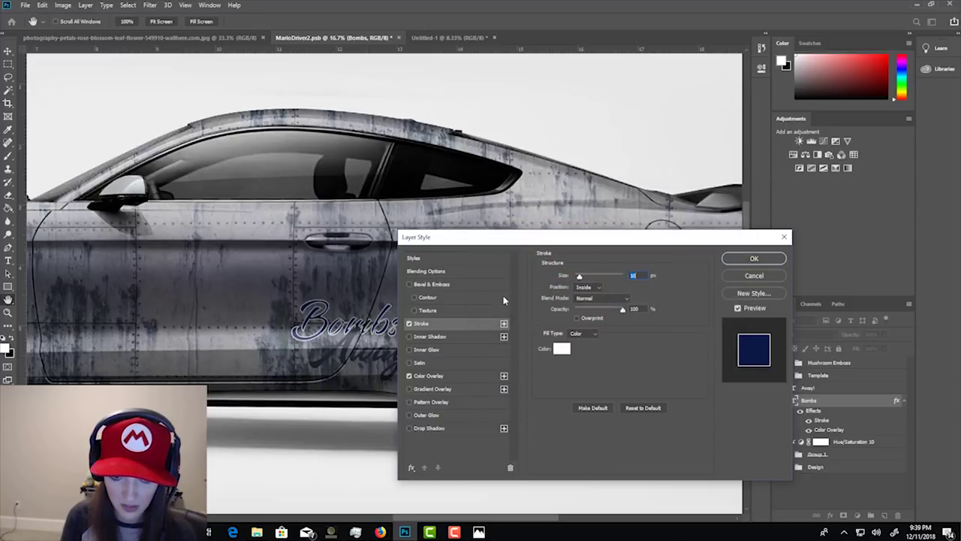
click(588, 287)
click(592, 294)
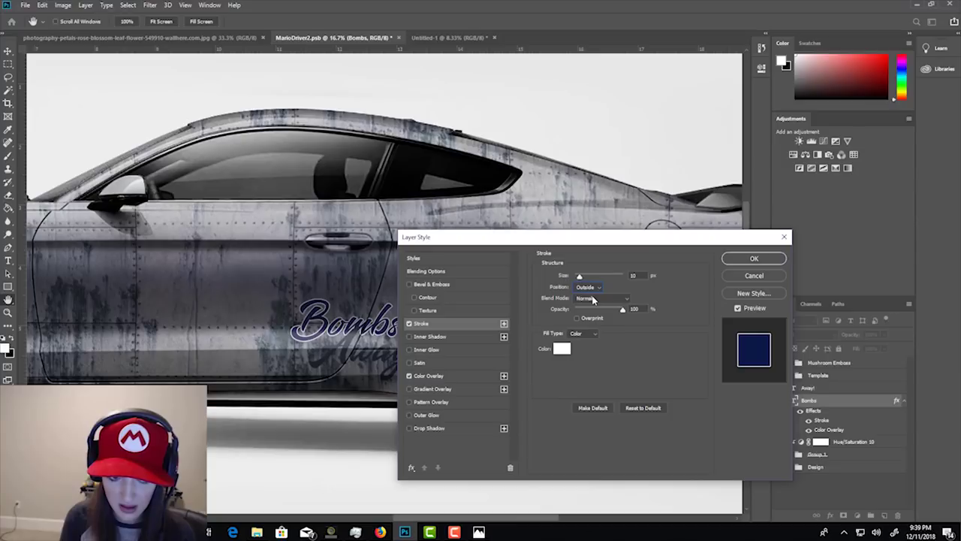
drag(580, 278, 586, 279)
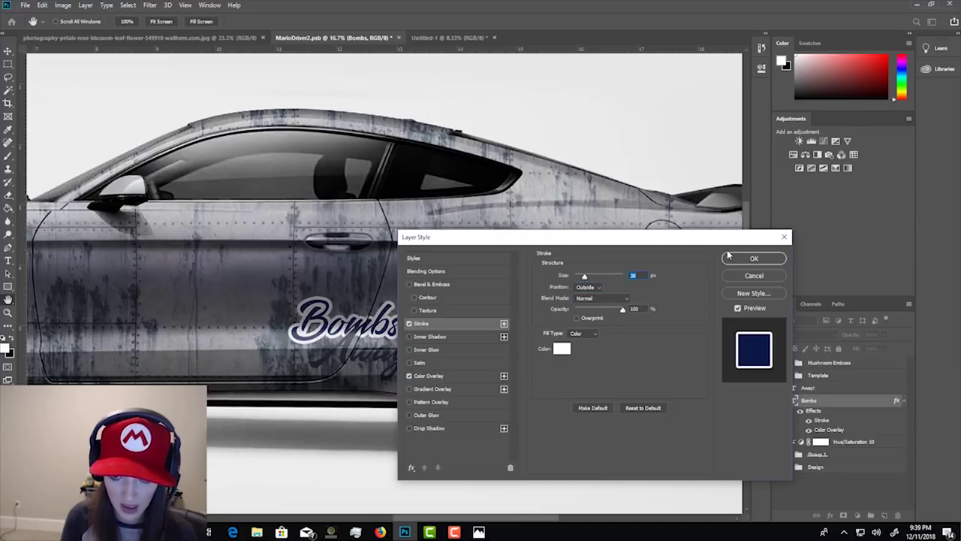
click(754, 258)
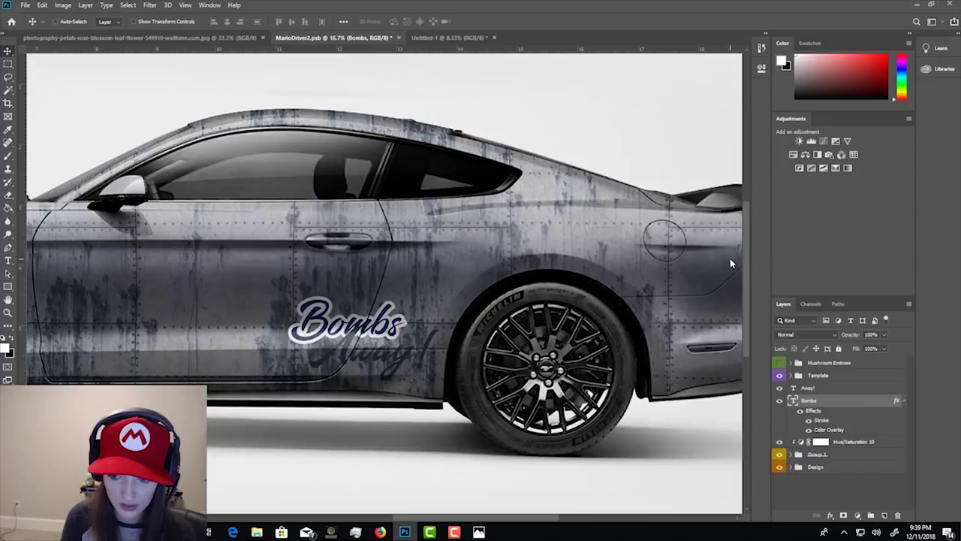
Save the Bombs layer's effects as a new style named Bomber Style, including layer effects and adding it to the current library.
double_click(856, 408)
click(459, 257)
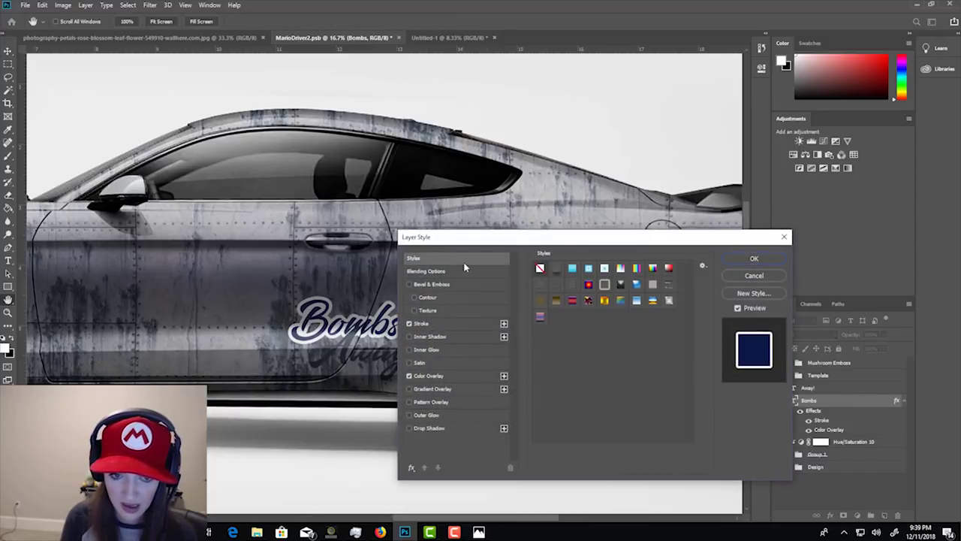
click(744, 295)
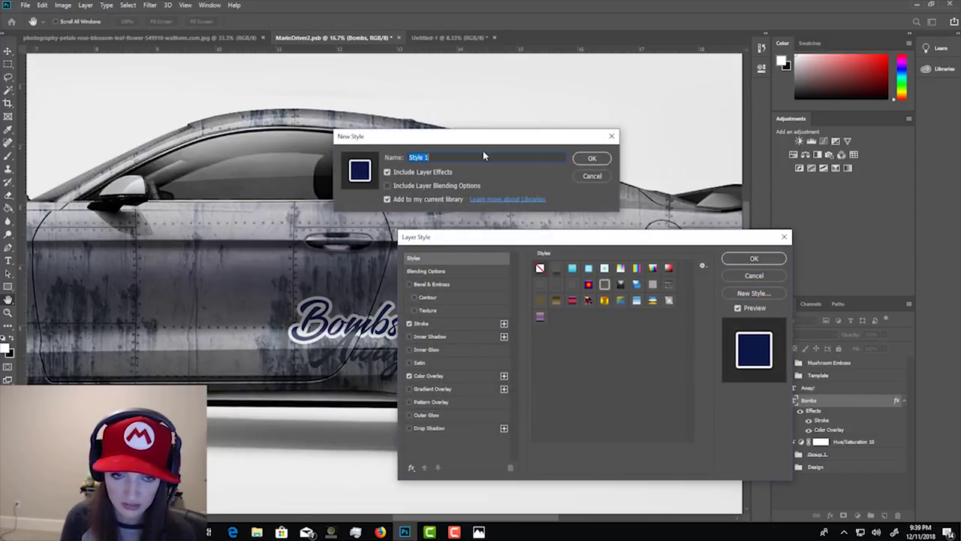
text(Bomber)
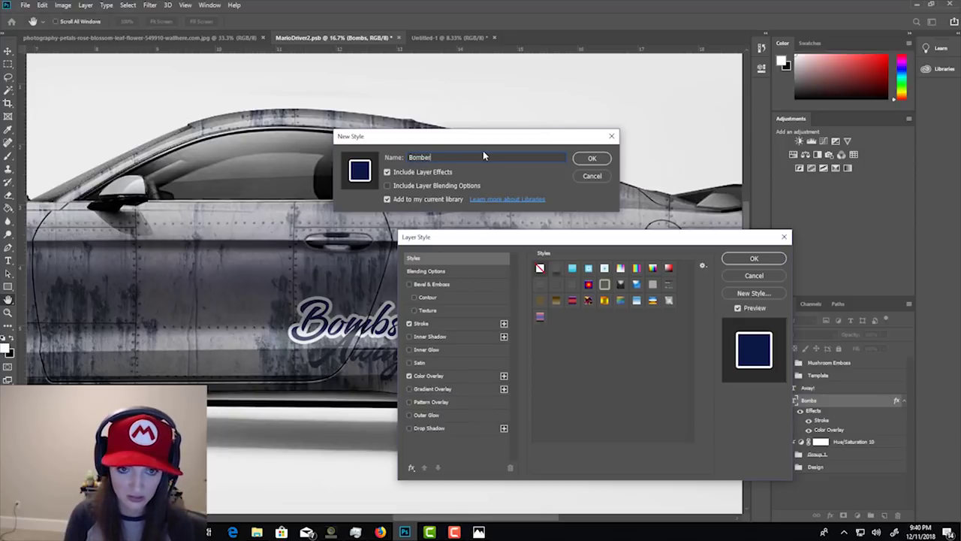
text( Style)
key(Return)
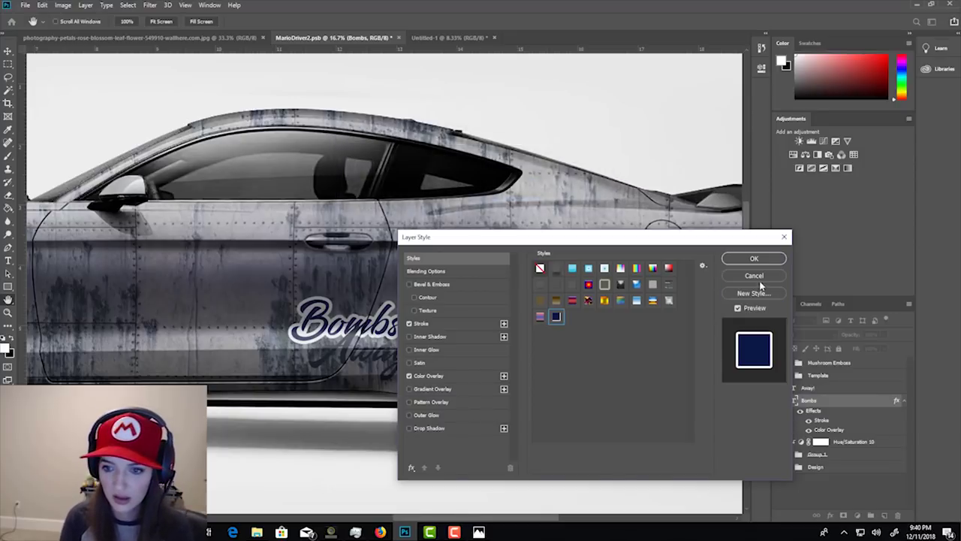
click(754, 259)
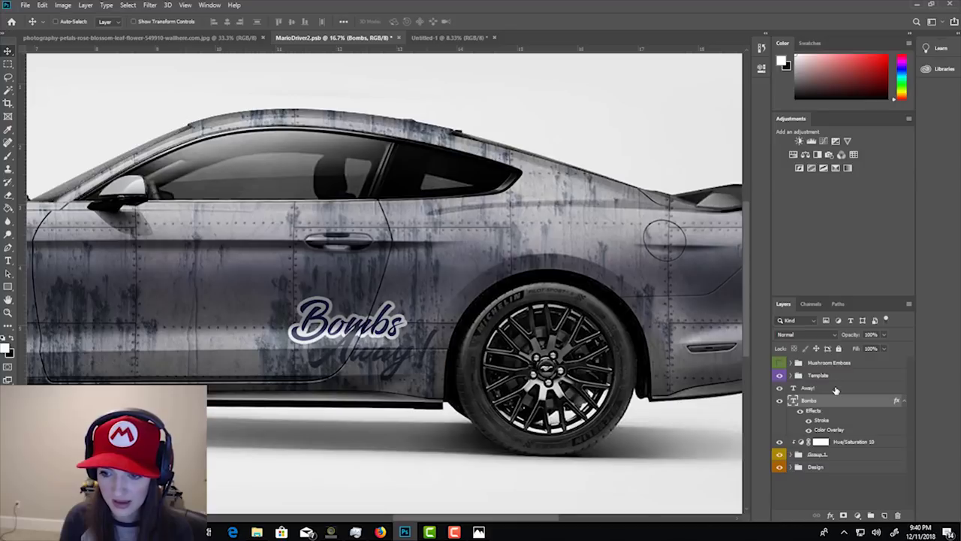
Apply the saved Bomber Style to the Away! text layer and shift the word slightly forward and down beneath Bombs.
double_click(836, 389)
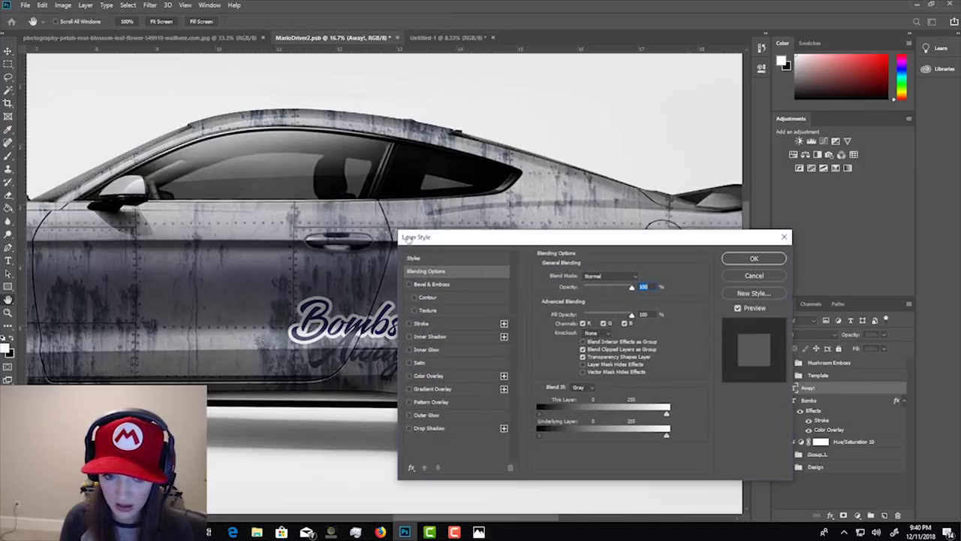
click(417, 258)
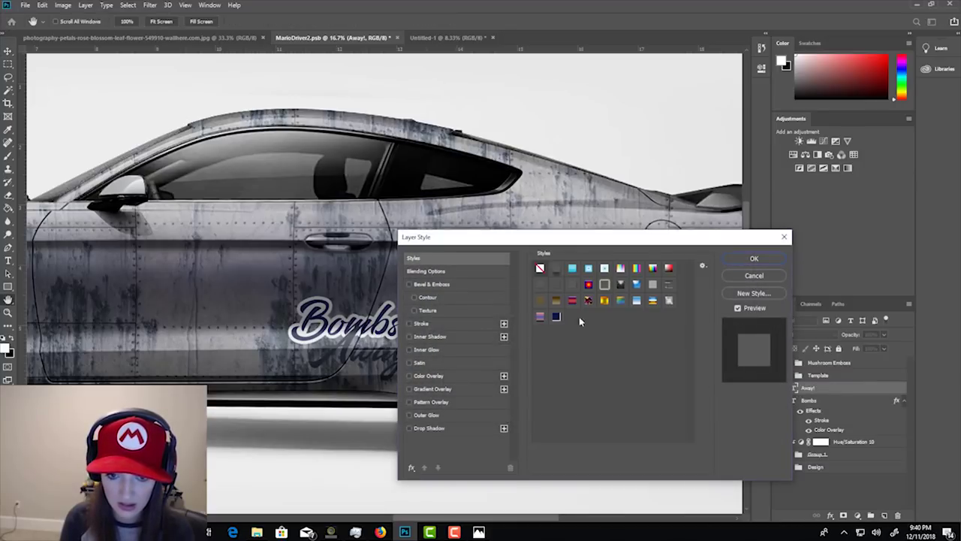
click(557, 316)
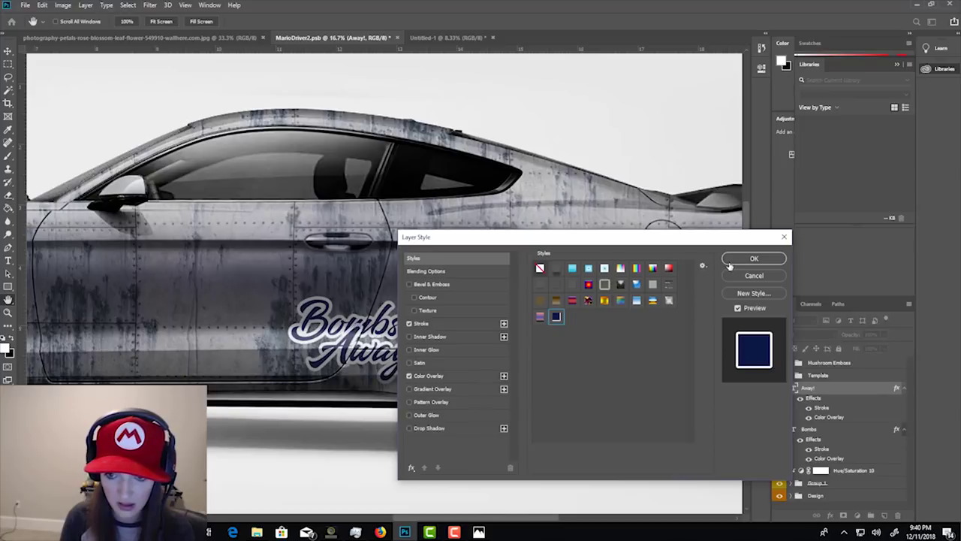
click(753, 259)
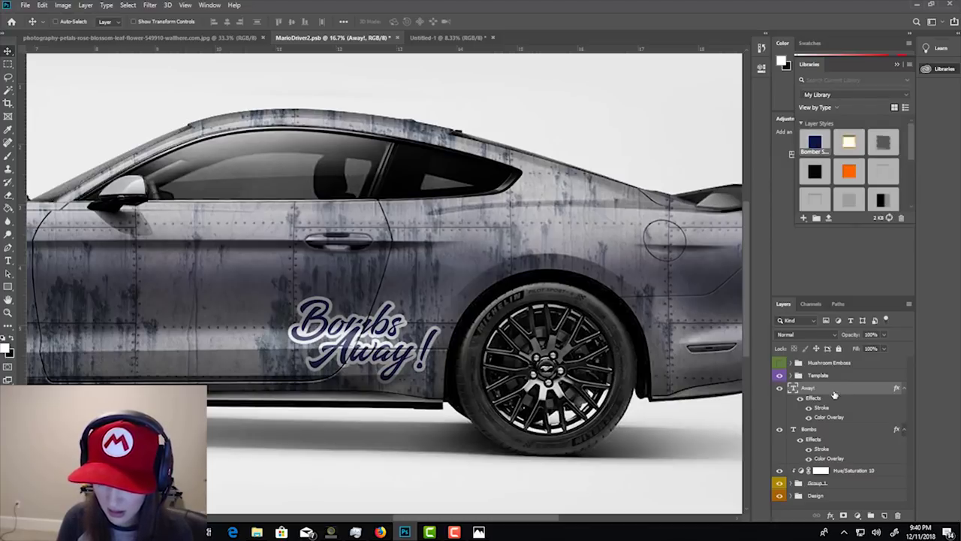
drag(344, 265, 326, 272)
Duplicate the Away! and Bombs text layers together and rasterize the type of both copies.
ctrl+click(854, 434)
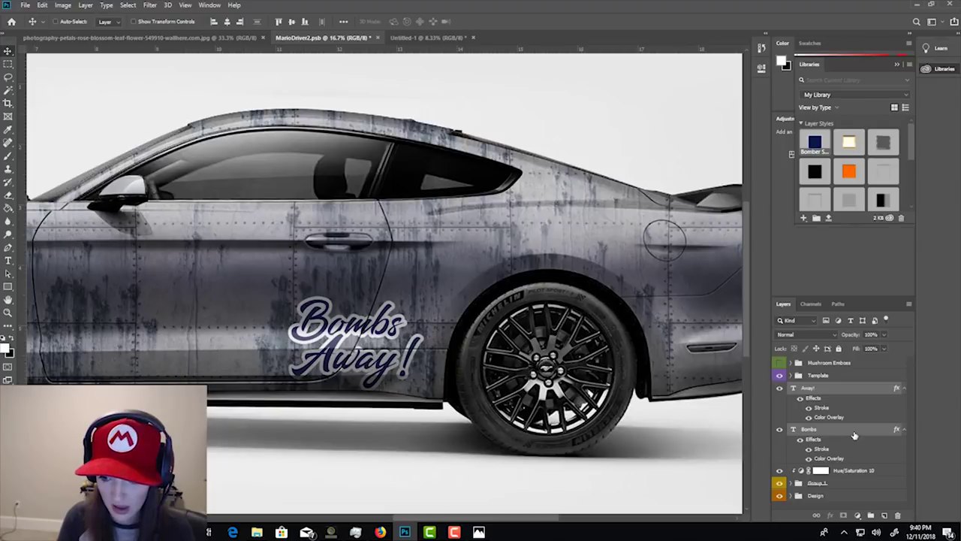
key(ctrl+j)
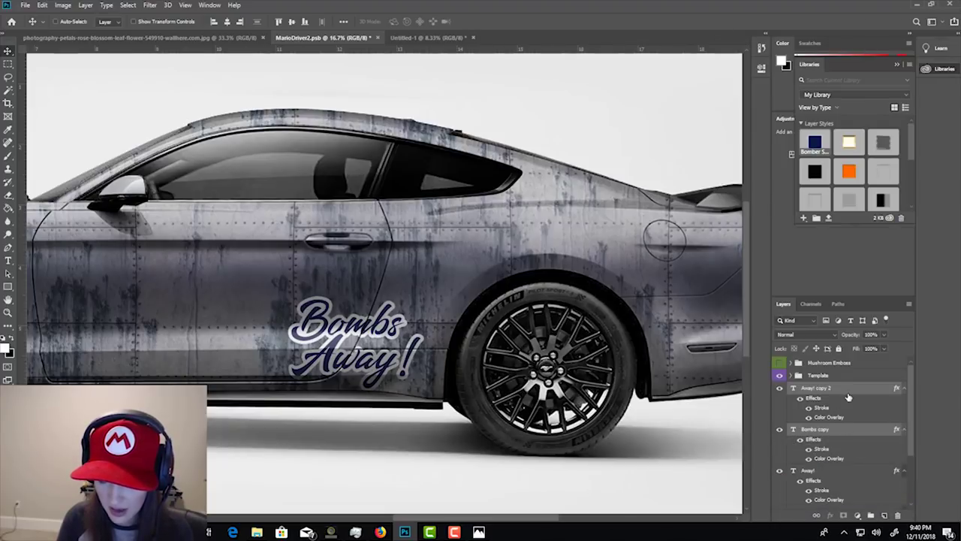
right_click(848, 396)
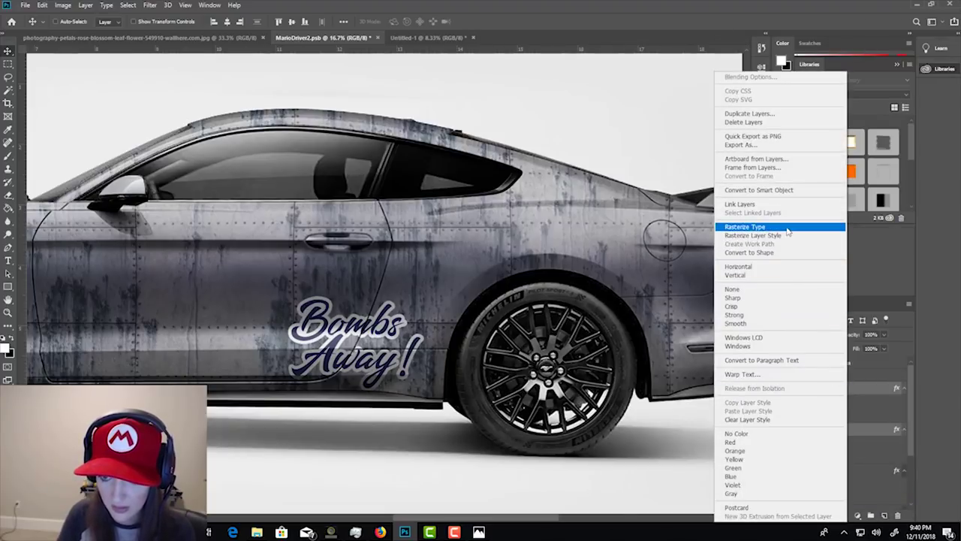
click(786, 228)
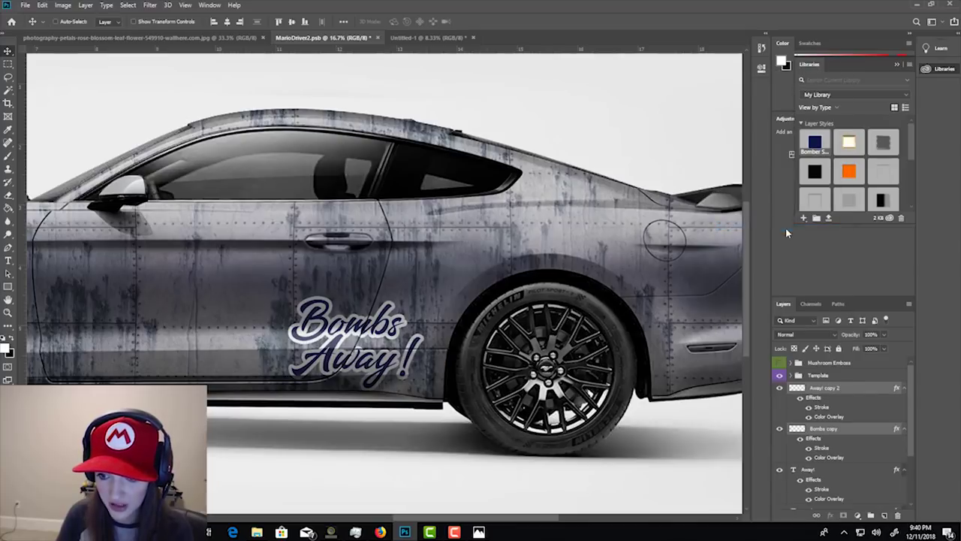
Merge the two rasterized lettering copies into one layer and hide the original Away! and Bombs text layers.
right_click(855, 389)
click(783, 395)
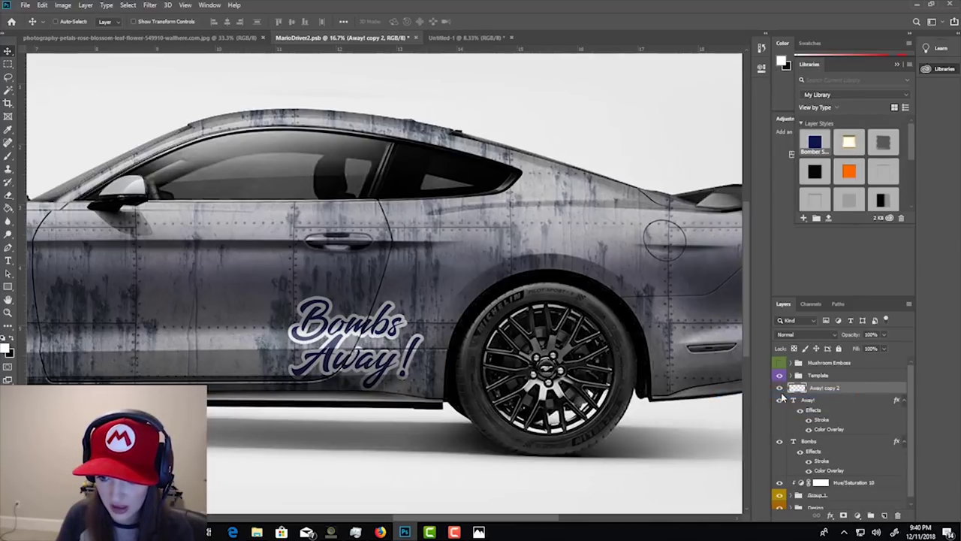
click(780, 400)
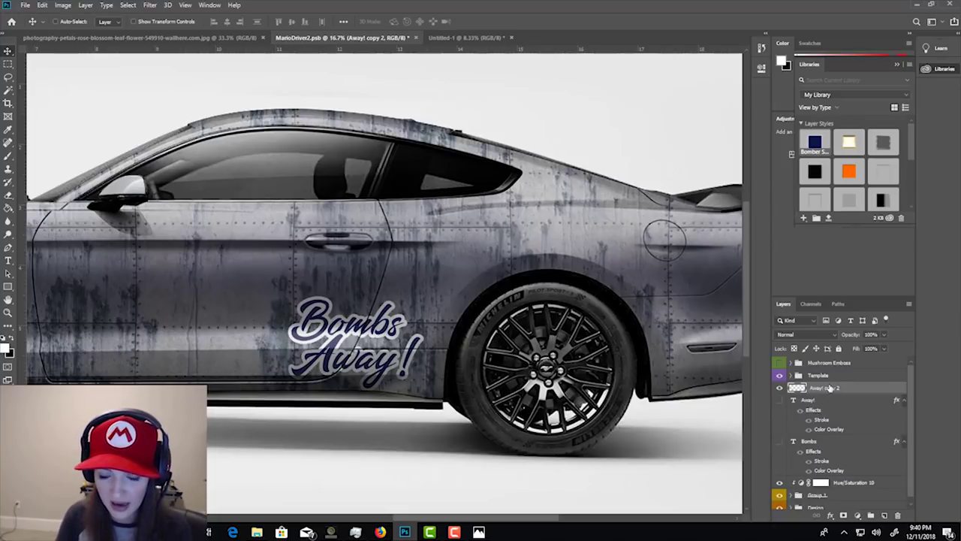
Warp the merged Bombs Away! lettering into an upward arch with adjusted lower corners, and move it up and forward on the door.
click(41, 6)
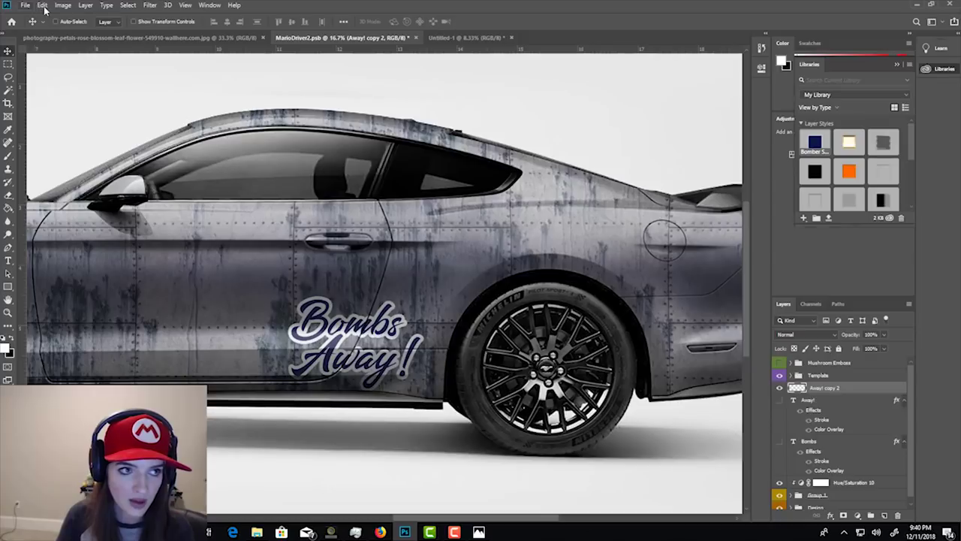
mouse_move(119, 236)
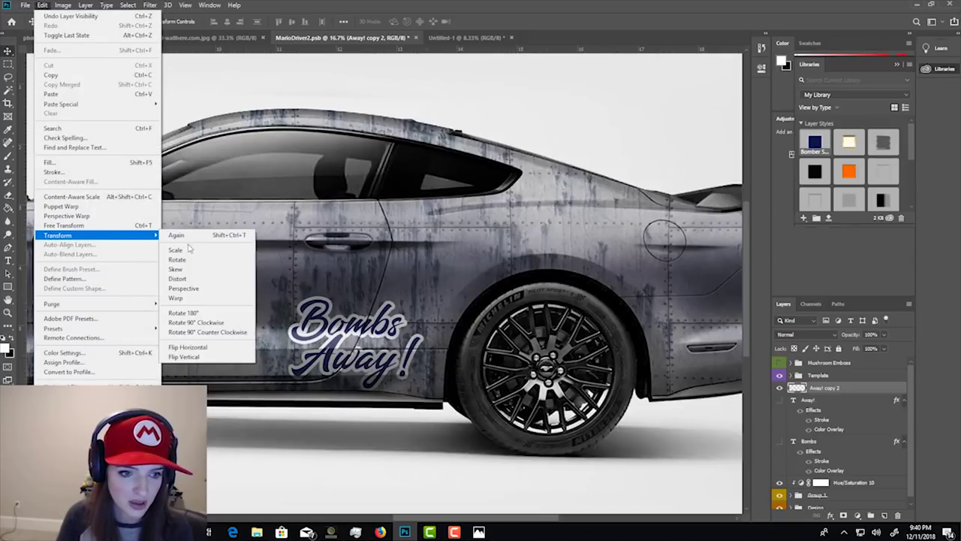
click(187, 298)
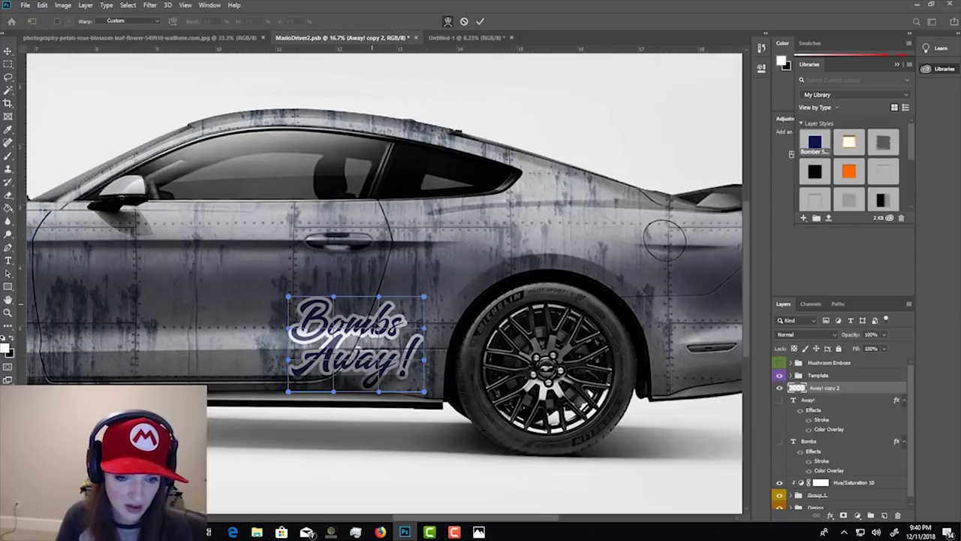
drag(378, 327, 396, 361)
drag(334, 360, 327, 360)
drag(287, 391, 295, 402)
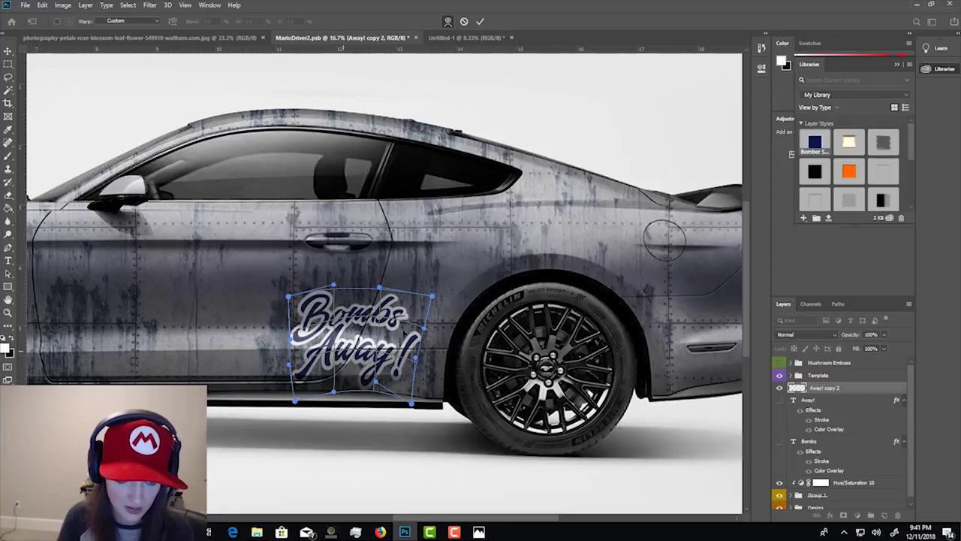
key(Return)
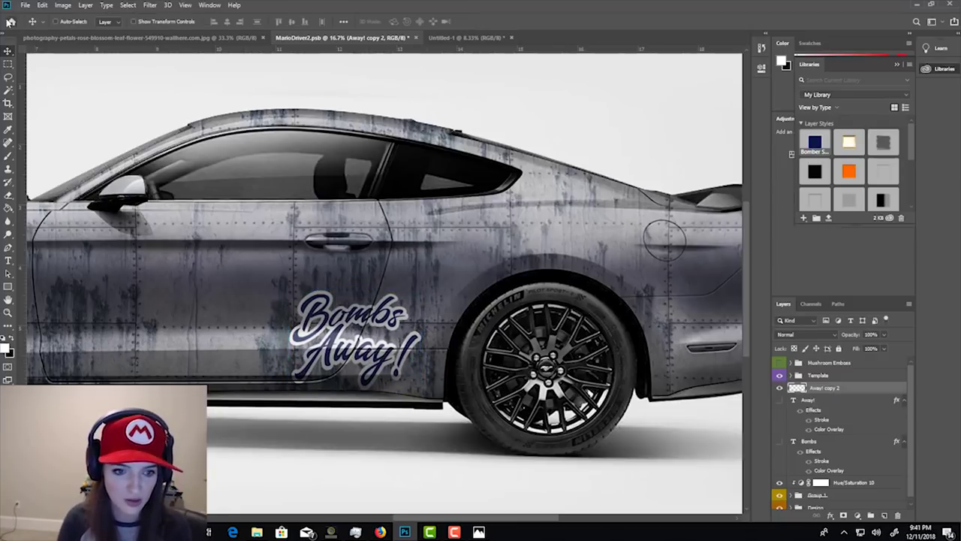
drag(418, 254, 377, 238)
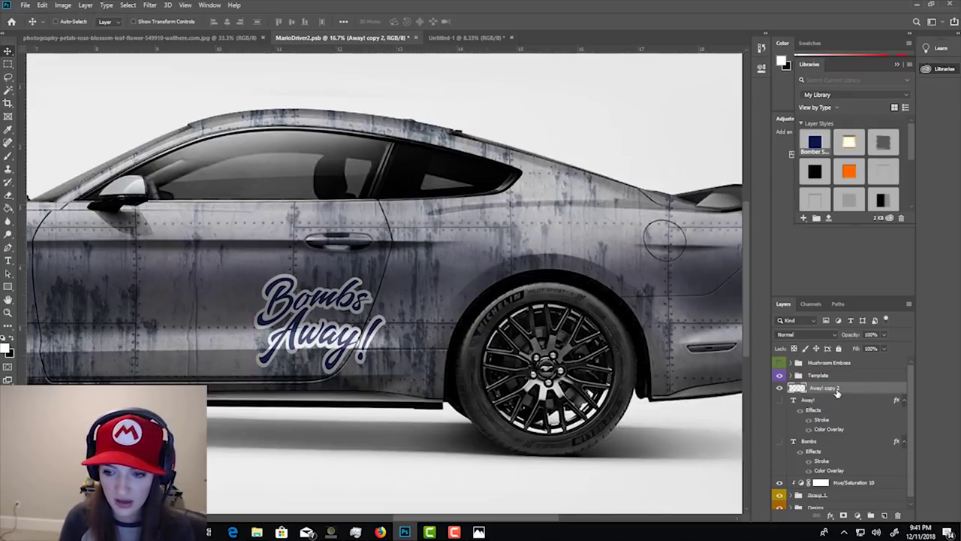
Duplicate the warped lettering layer, hide the Away! copy 2 layer as a backup, and make the new copy active.
drag(834, 389, 884, 515)
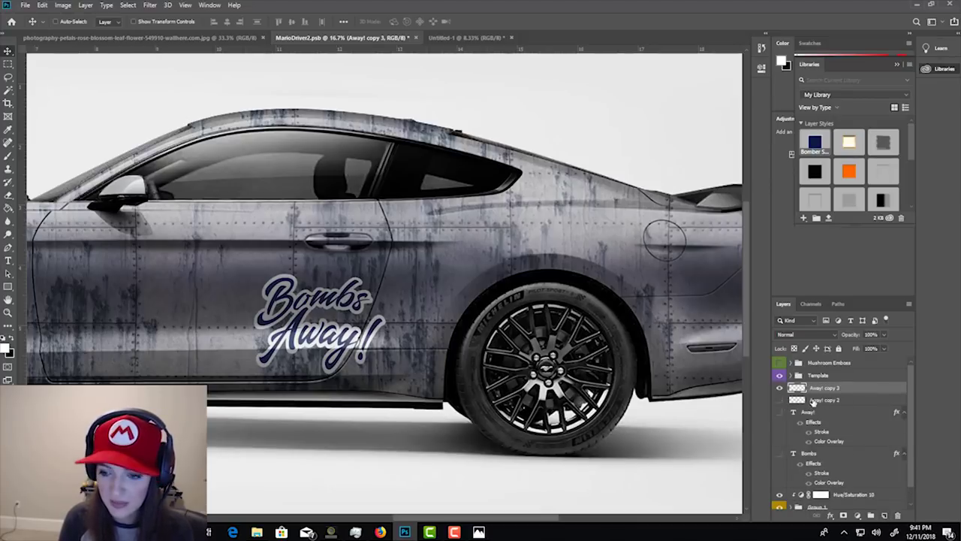
click(815, 400)
click(820, 389)
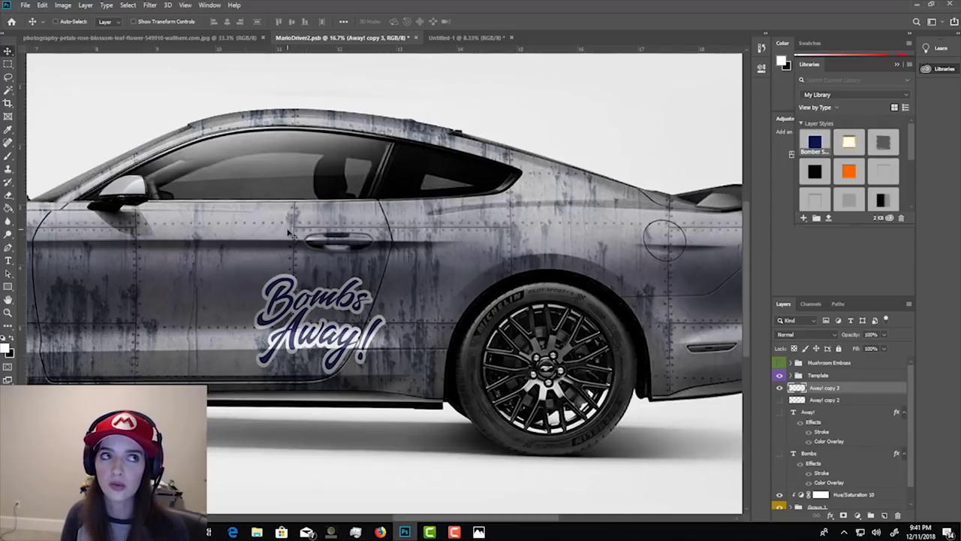
Switch to Firefox and search Google for "grunge brushes", viewing the image results.
click(25, 5)
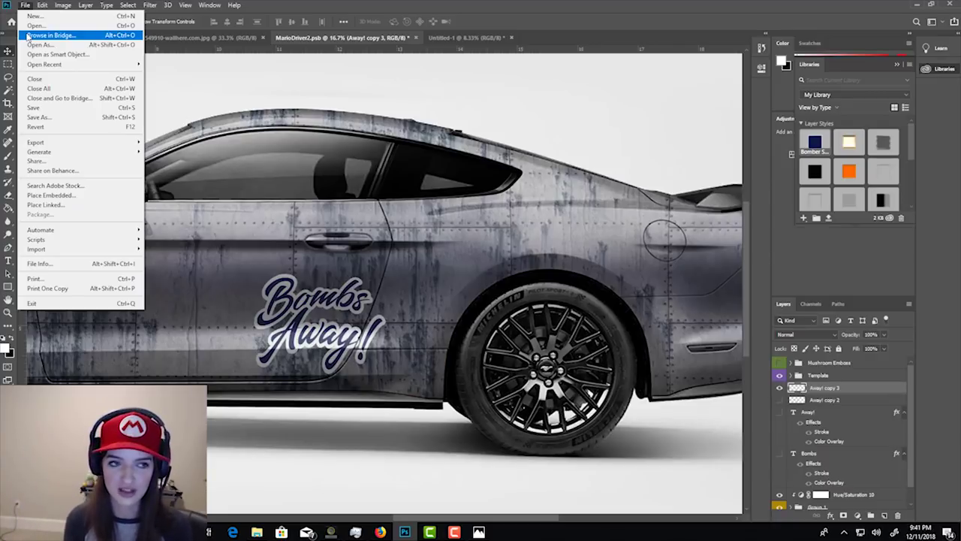
click(24, 5)
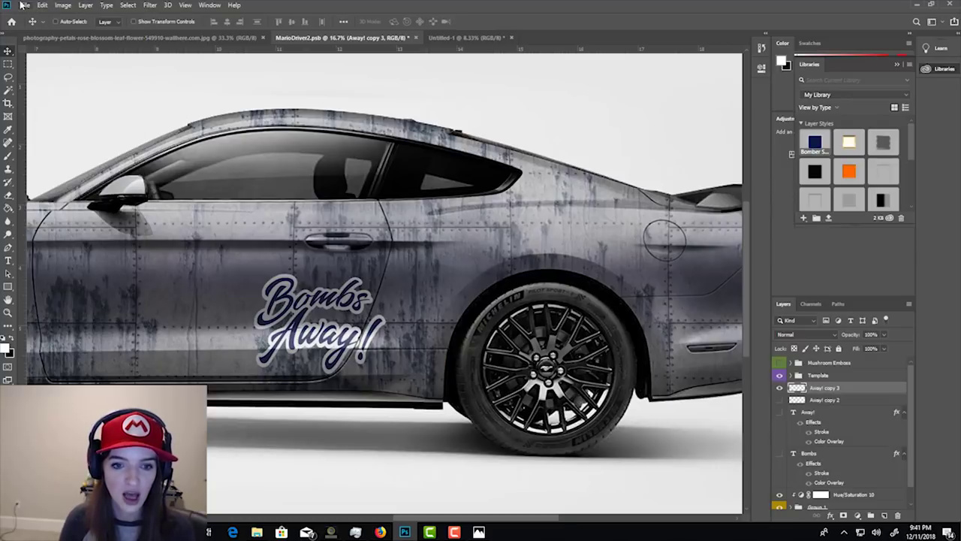
click(381, 531)
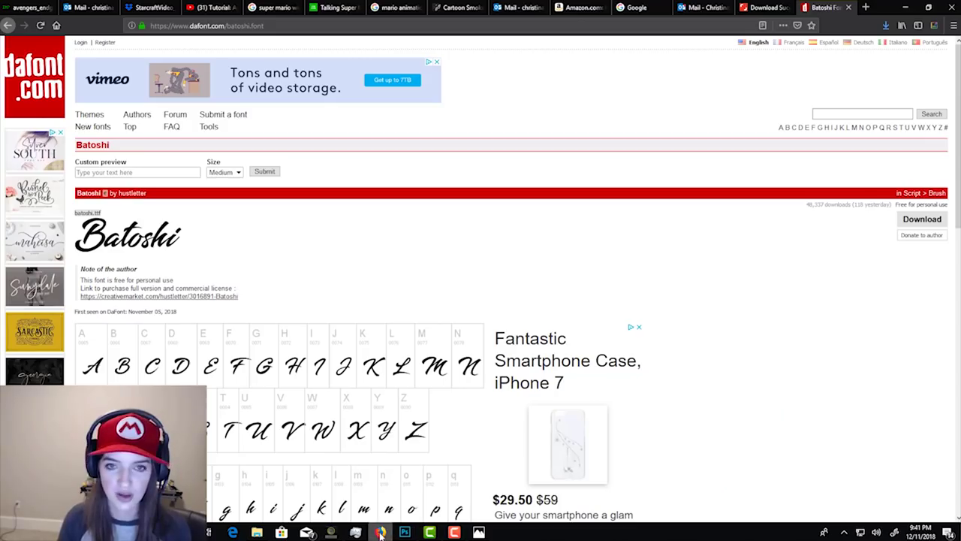
click(604, 25)
text(gru)
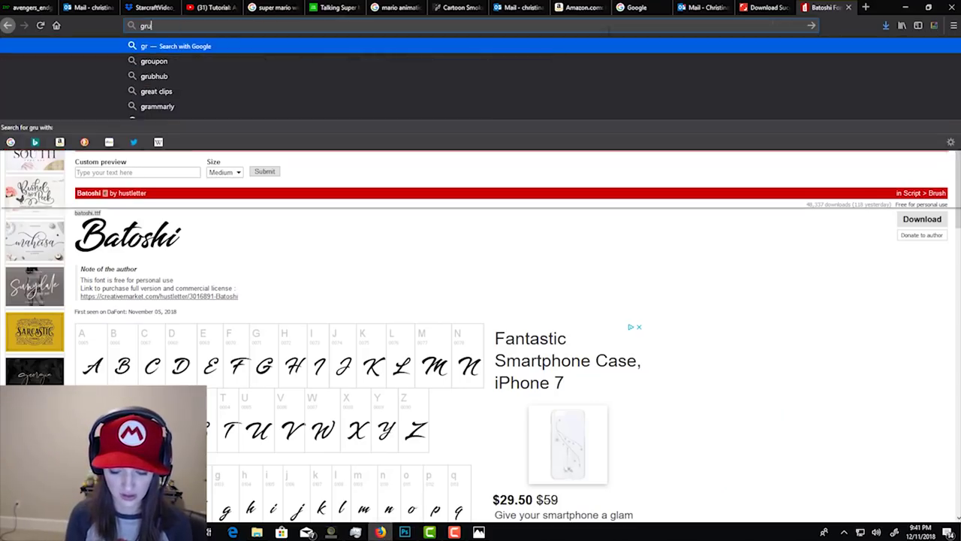
text(nge brushes)
key(Return)
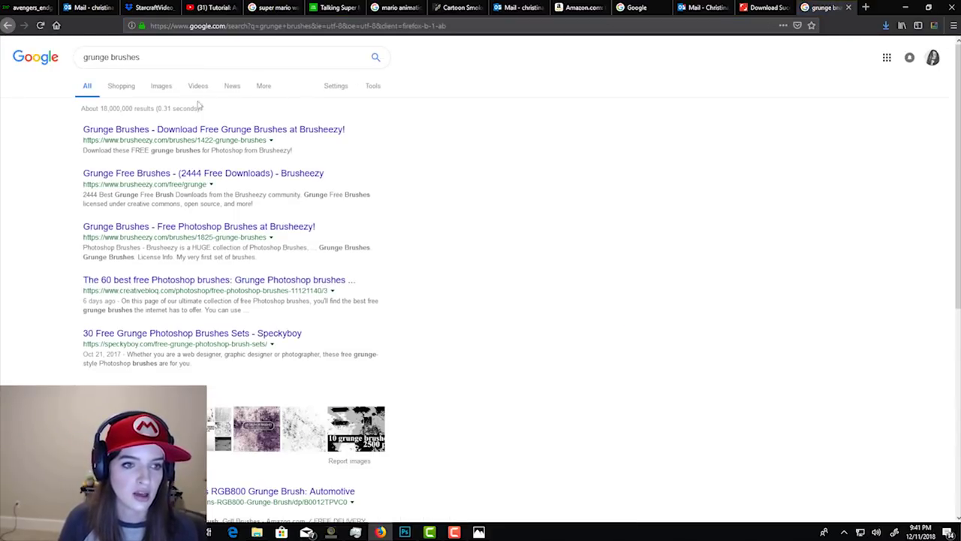
click(159, 87)
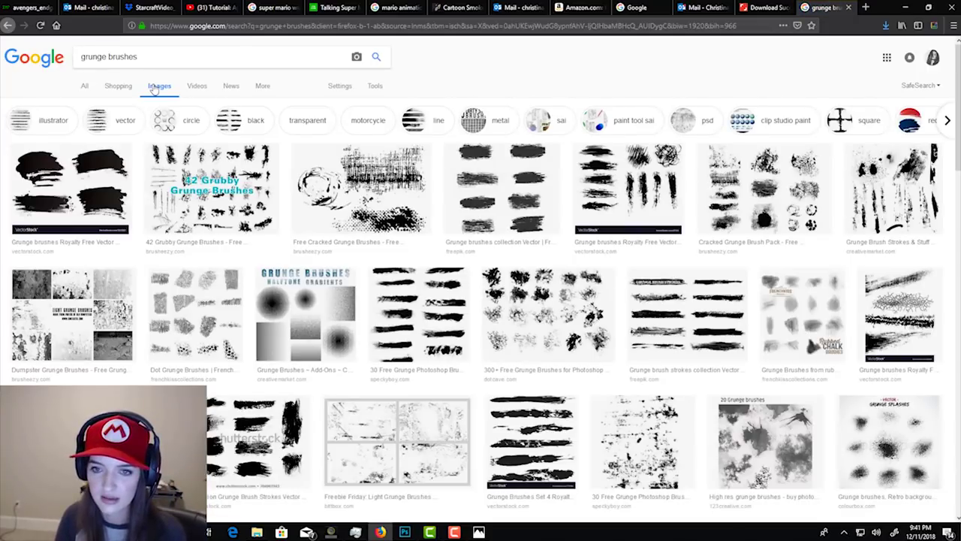
Refine the Google search to "grunge brushes vector free" and show all web results instead of only images.
click(202, 58)
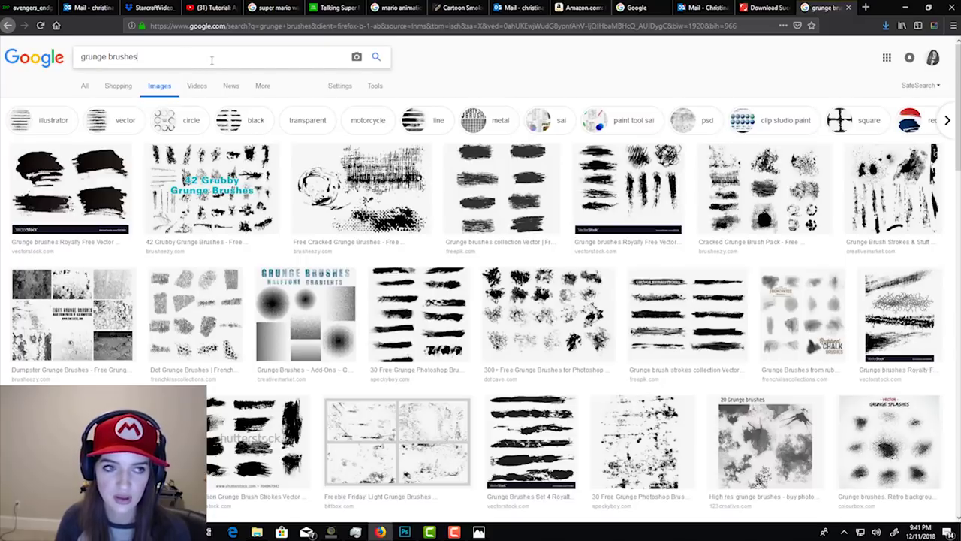
text(vector)
key(Return)
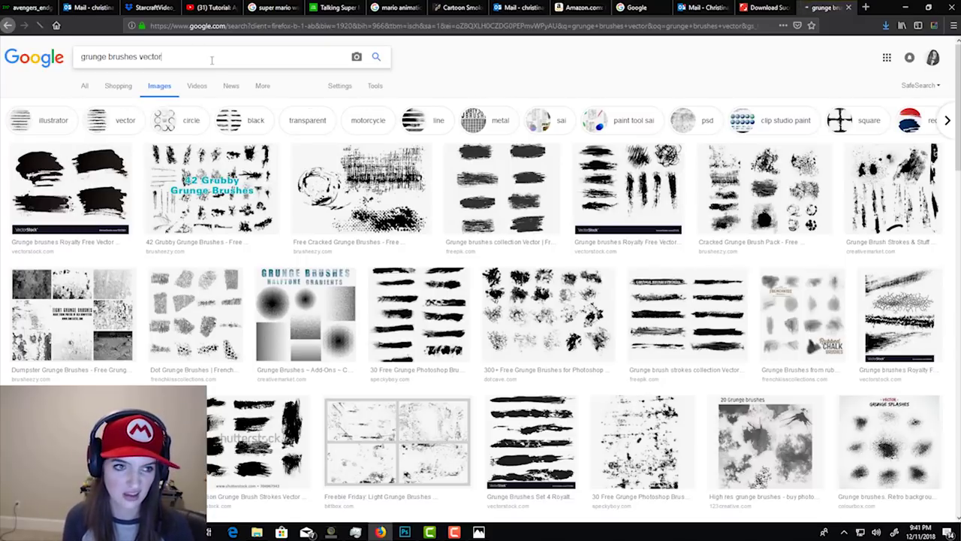
click(84, 87)
click(198, 58)
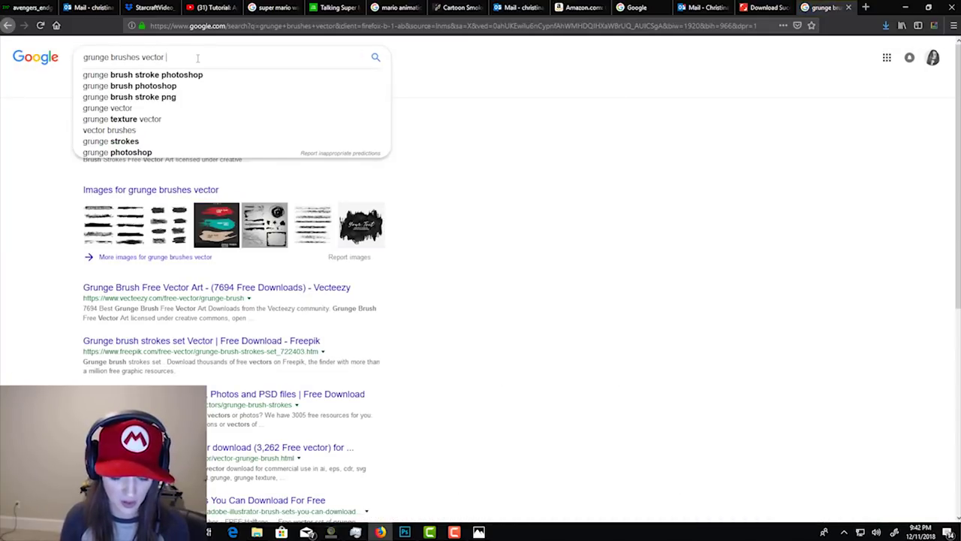
text(free)
key(Return)
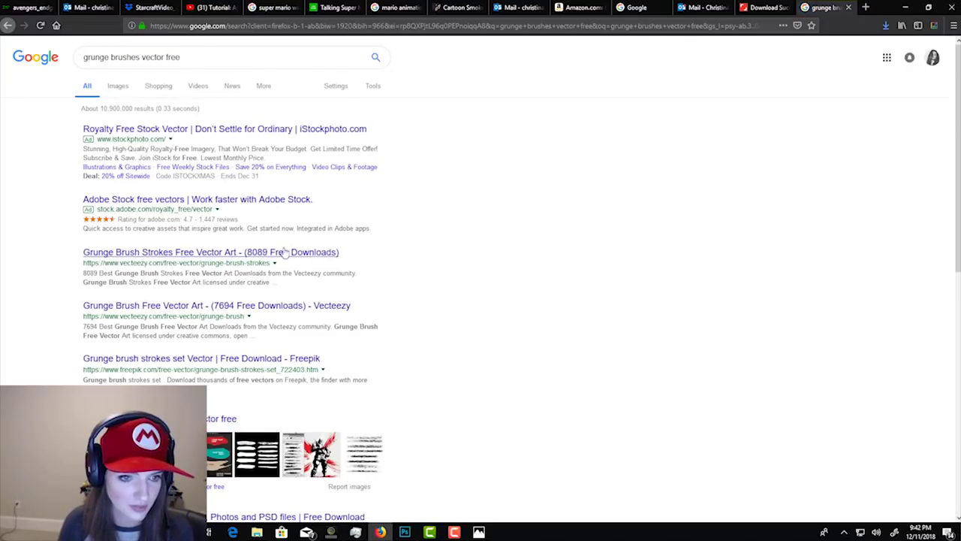
Look through Vecteezy's Grunge Brush Strokes Free Vector Art page for suitable brushes, and return to the search results.
click(228, 254)
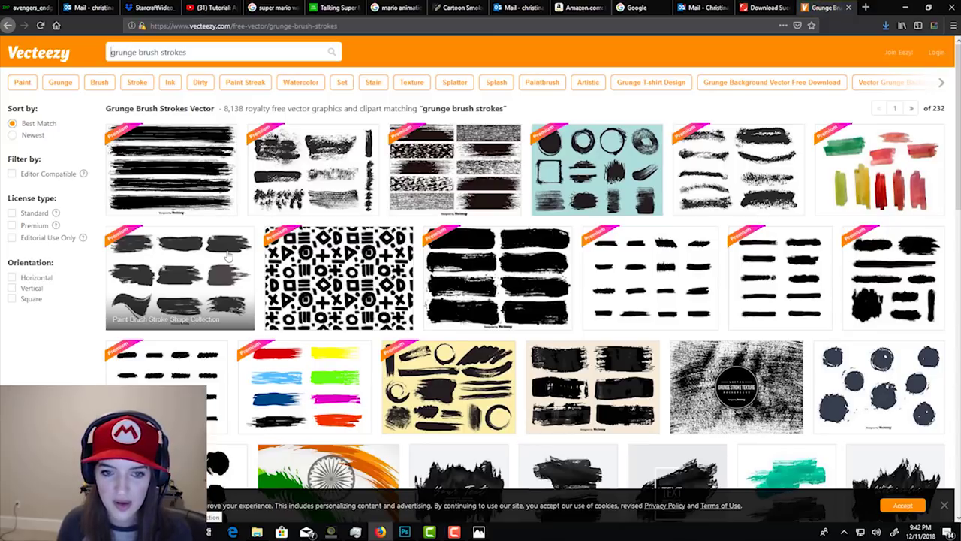
scroll(227, 255, down, 2)
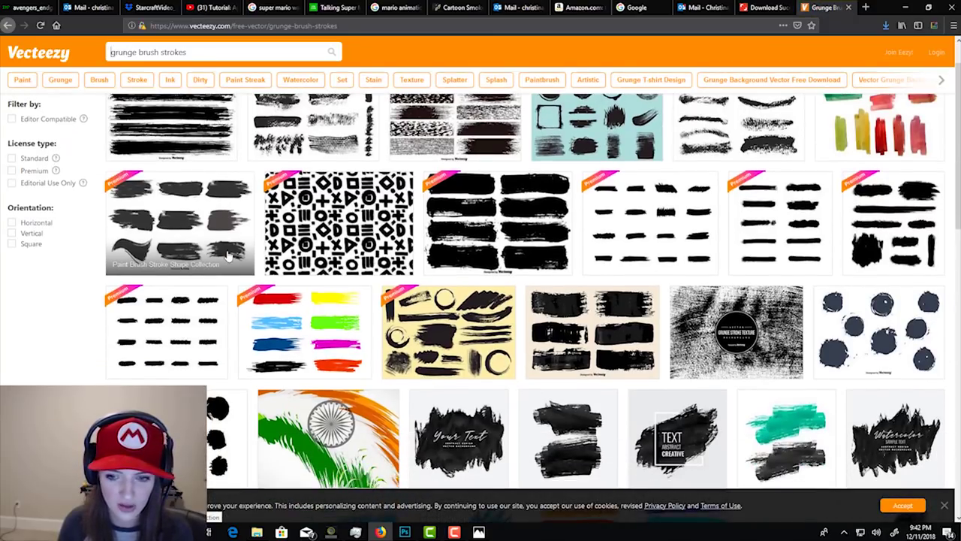
scroll(227, 255, down, 5)
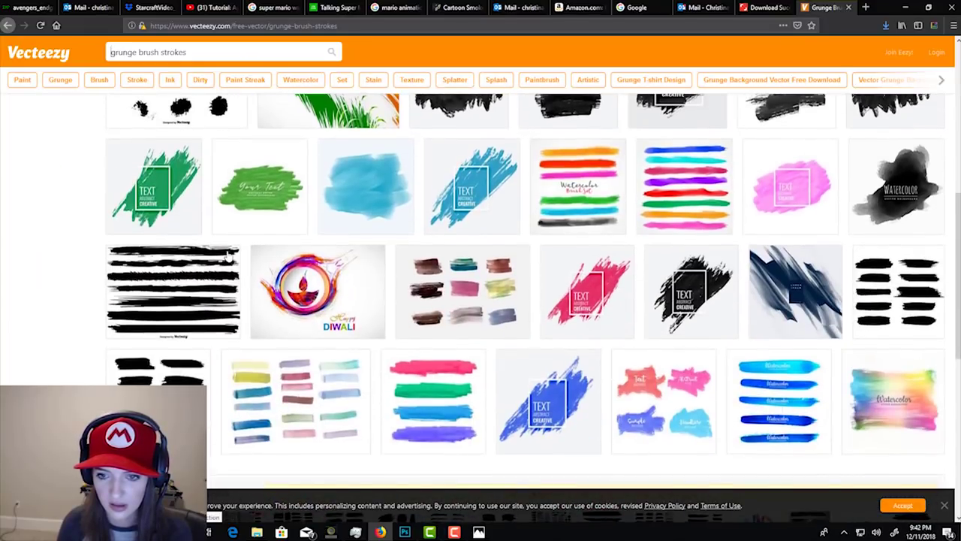
scroll(227, 255, down, 3)
click(6, 27)
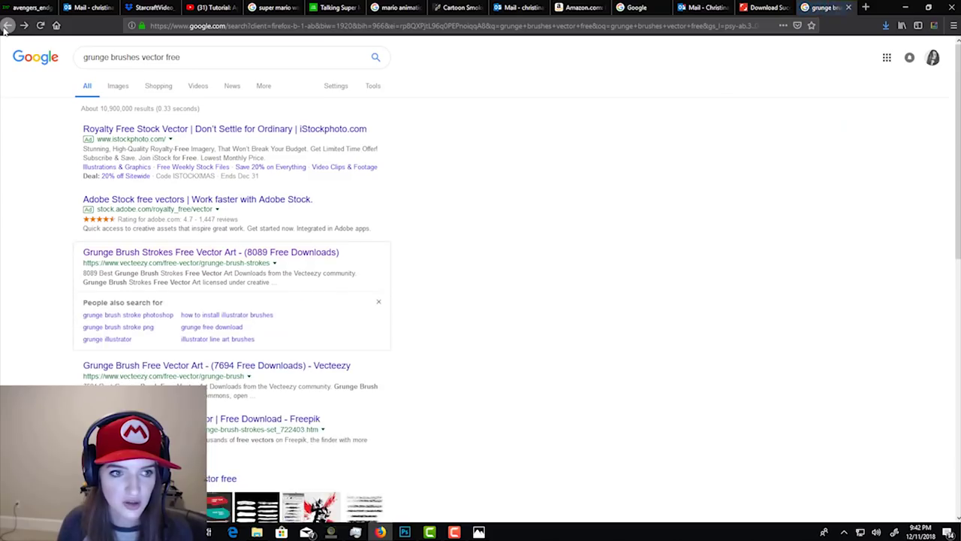
Browse Freepik's Grunge Brush Strokes graphics for suitable brushes and return to the Google results.
scroll(450, 248, down, 2)
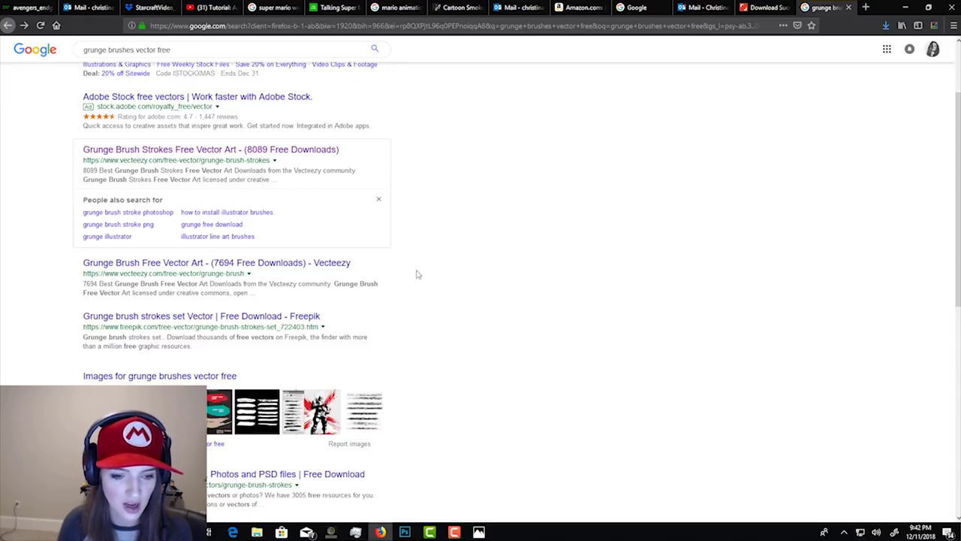
scroll(342, 320, down, 3)
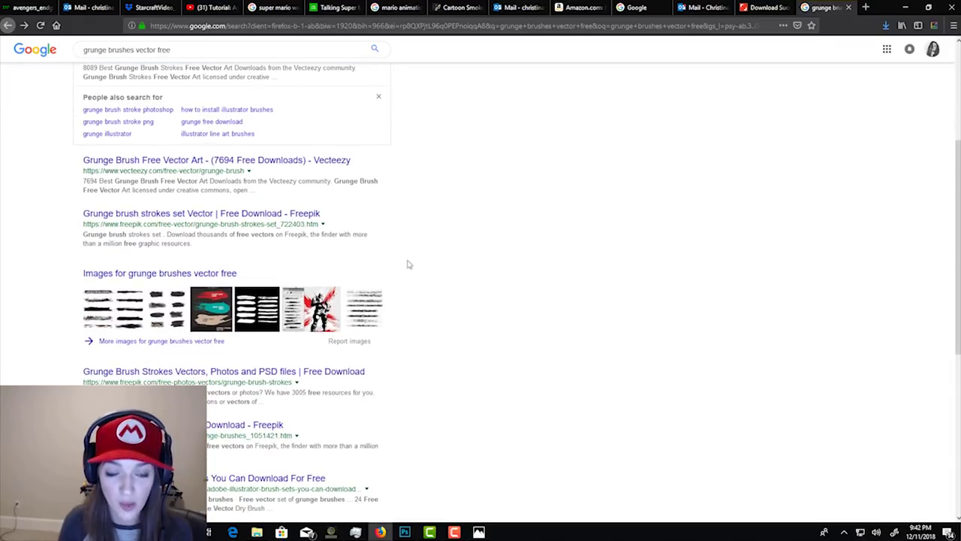
click(291, 373)
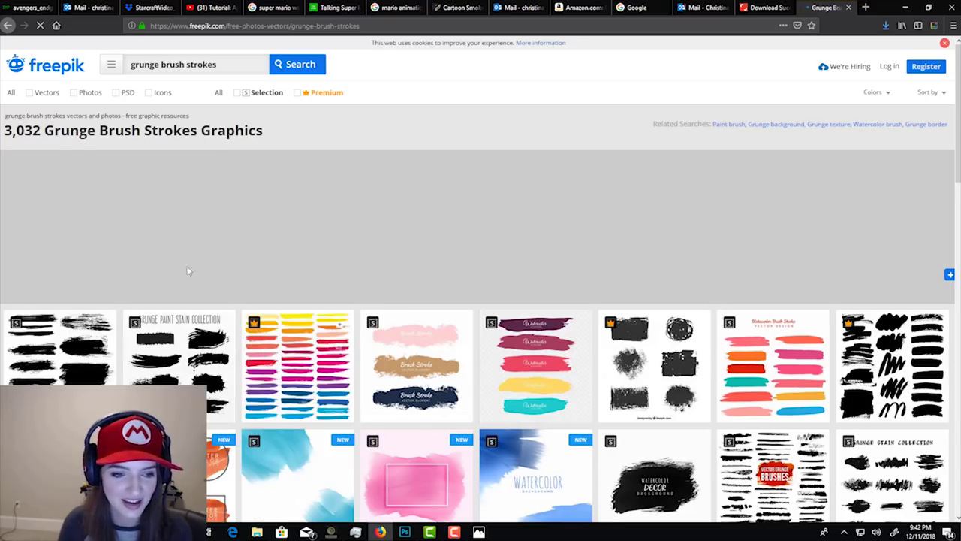
scroll(226, 271, down, 2)
scroll(232, 270, down, 3)
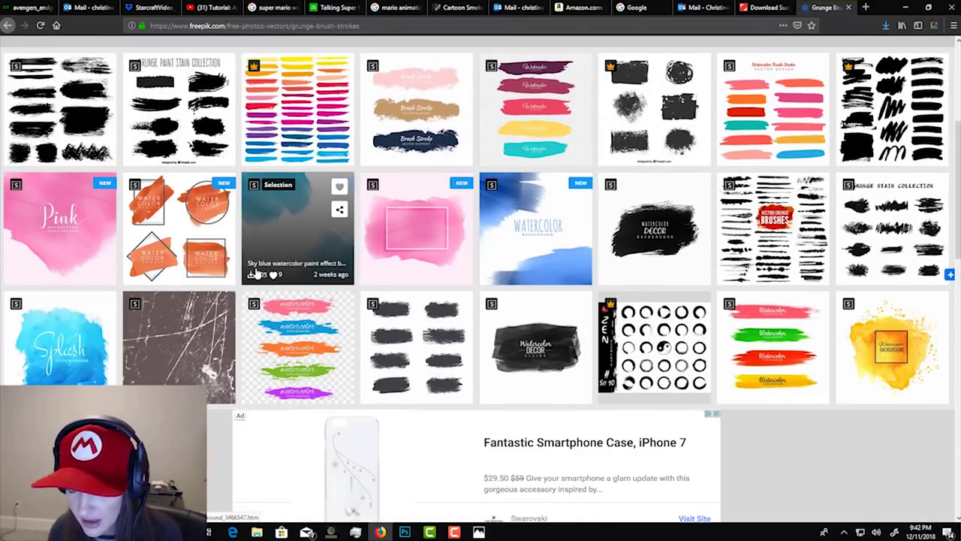
scroll(256, 275, down, 5)
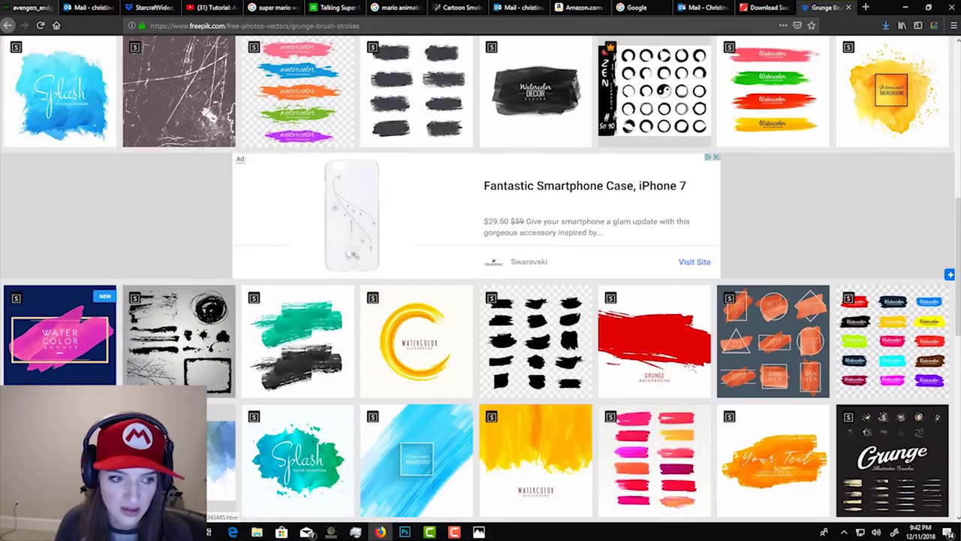
click(6, 25)
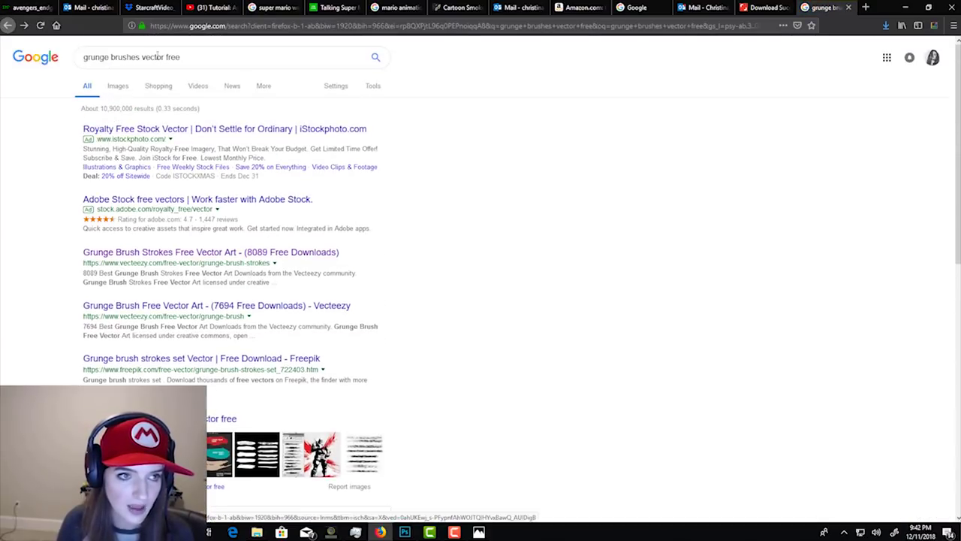
Change the Google search to "grunge brushes photoshop free" and open Brusheezy's Grunge Brushes result.
click(167, 56)
key(BackSpace)
key(BackSpace)
key(BackSpace)
key(BackSpace)
key(BackSpace)
key(BackSpace)
key(BackSpace)
key(BackSpace)
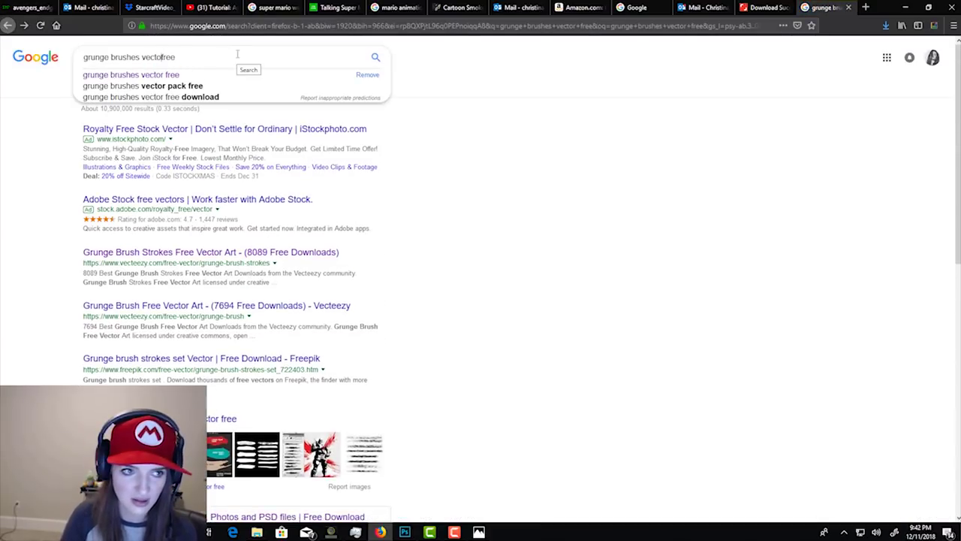
text(photosh)
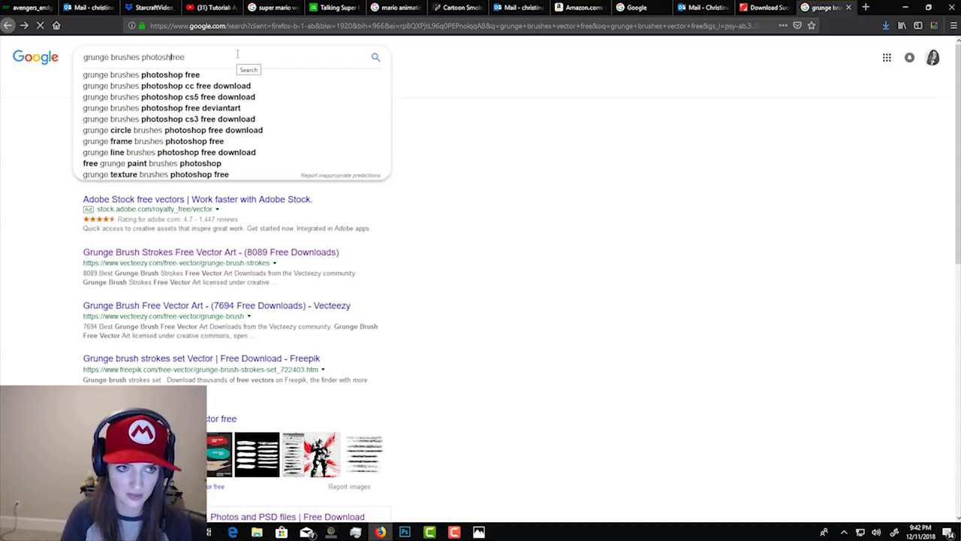
text(op)
key(Return)
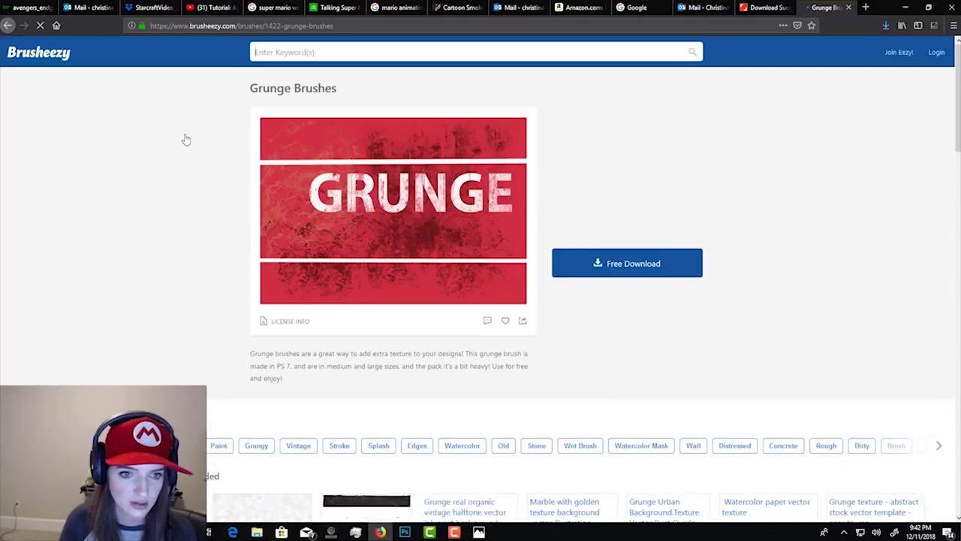
Check Brusheezy's Grunge Free Brushes listing and return to the search results.
click(7, 25)
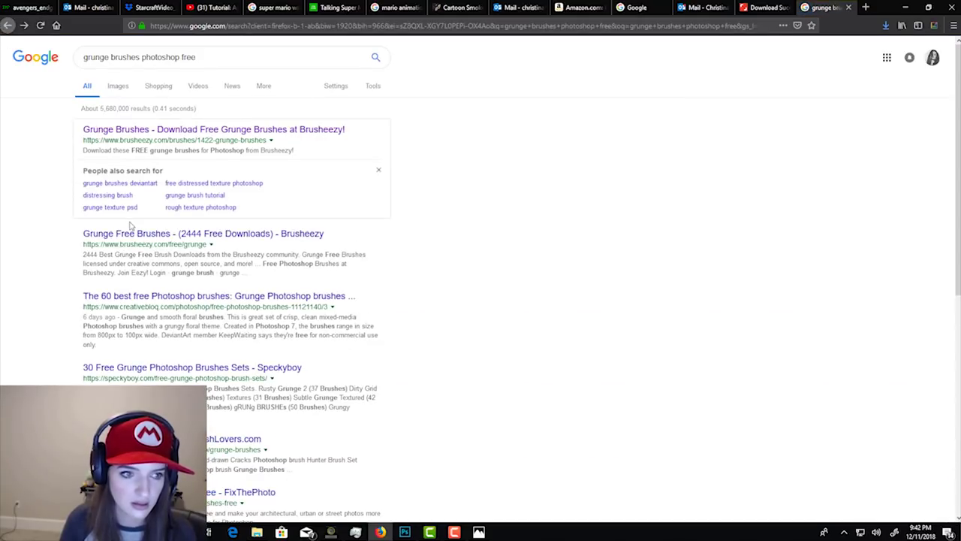
click(129, 236)
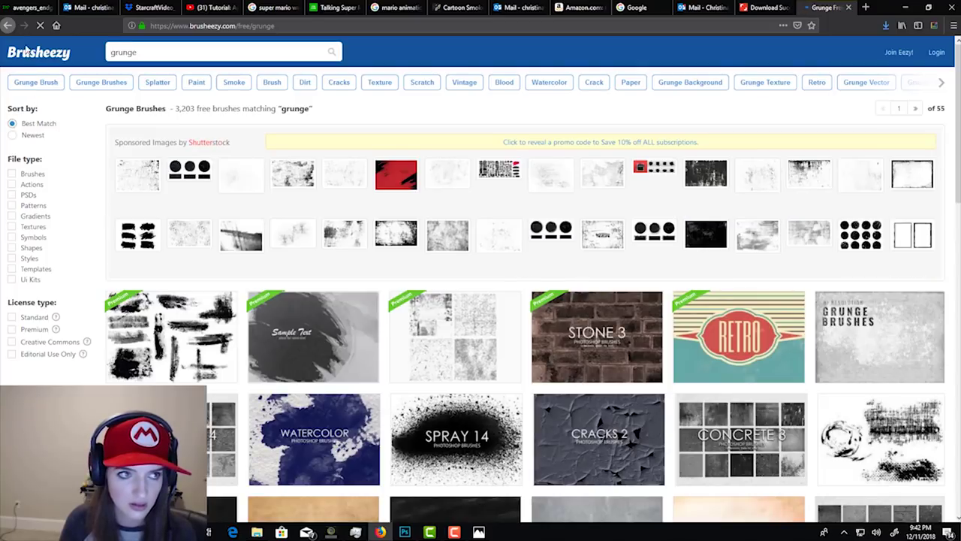
click(9, 26)
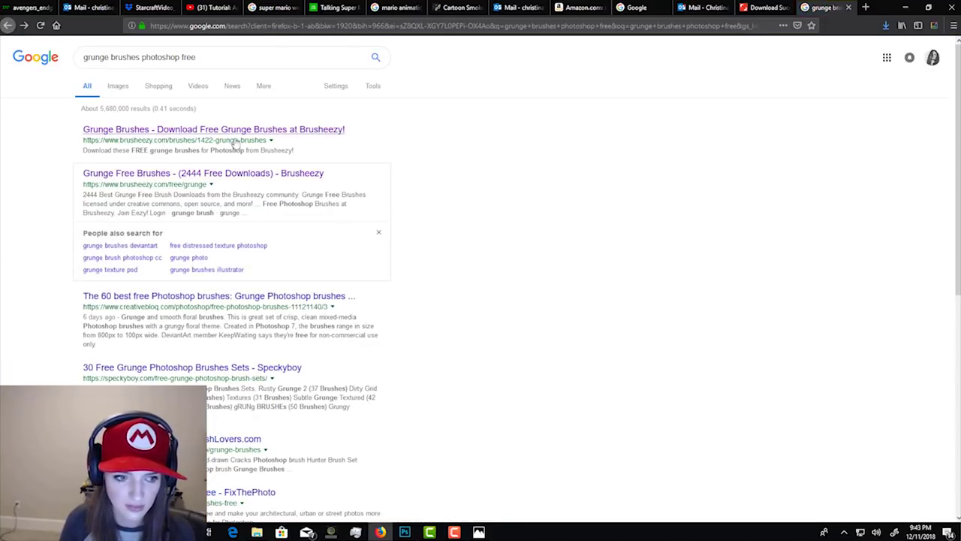
Download the free Grunge Brushes pack from its Brusheezy page and open Grunge_Brushes_by_Aramisdream.zip with Windows Explorer.
click(234, 131)
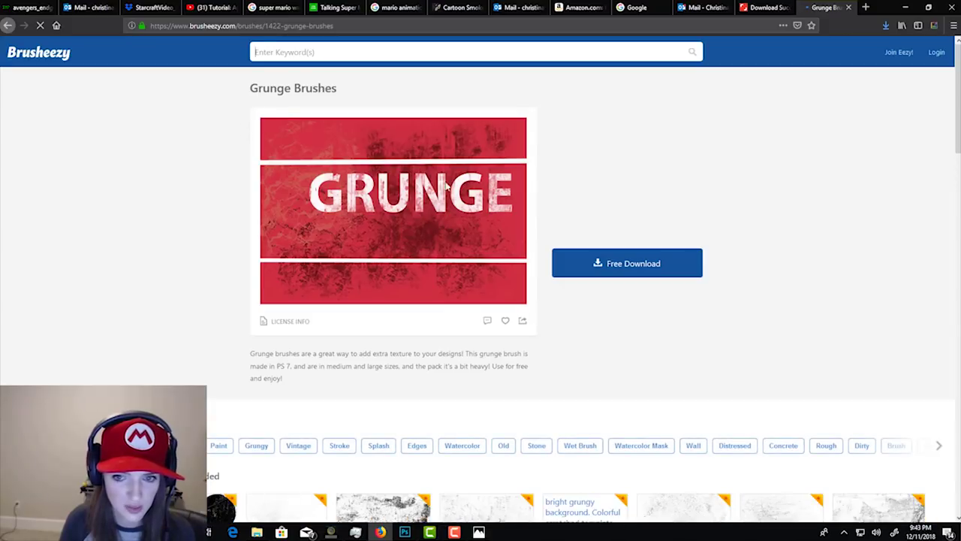
click(653, 274)
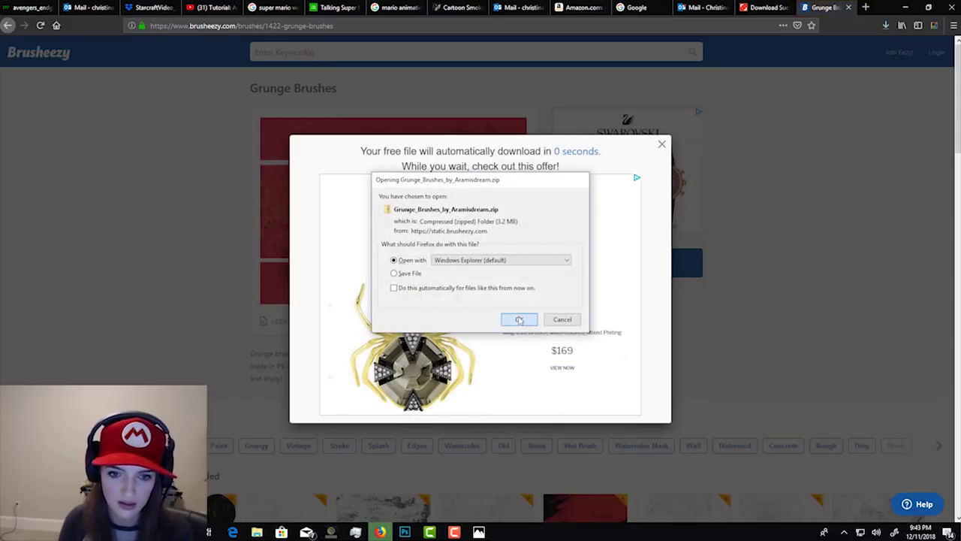
click(518, 320)
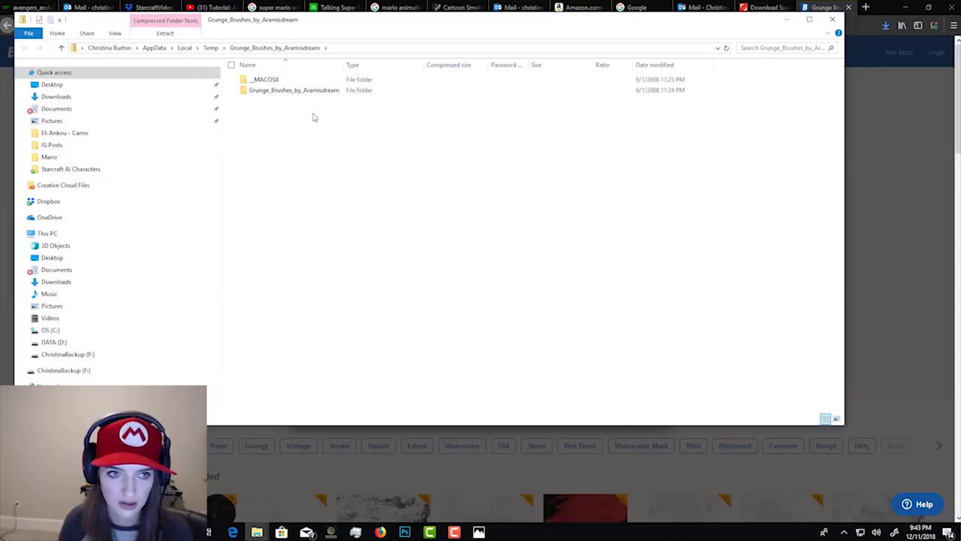
Minimize the browser and all open folder windows to clear the desktop.
click(905, 6)
click(914, 6)
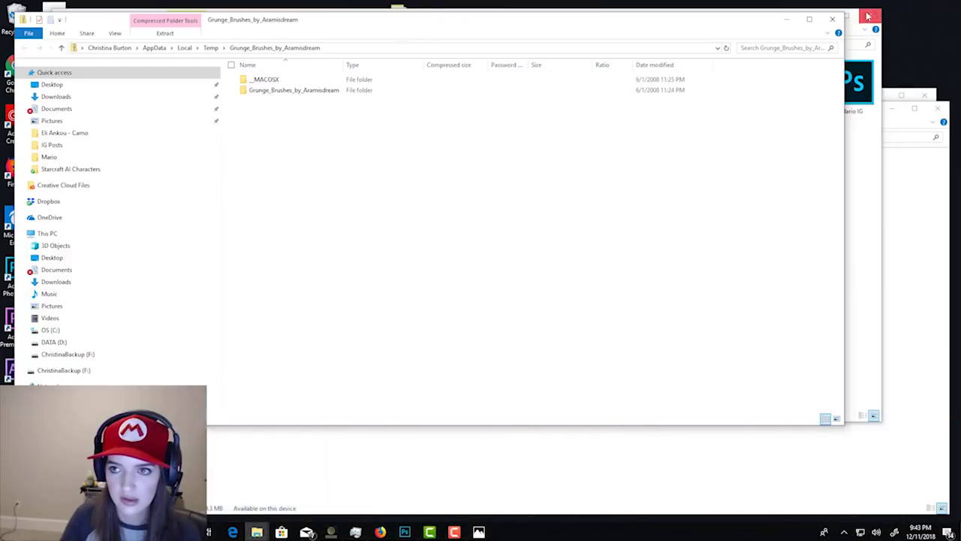
click(786, 20)
click(818, 15)
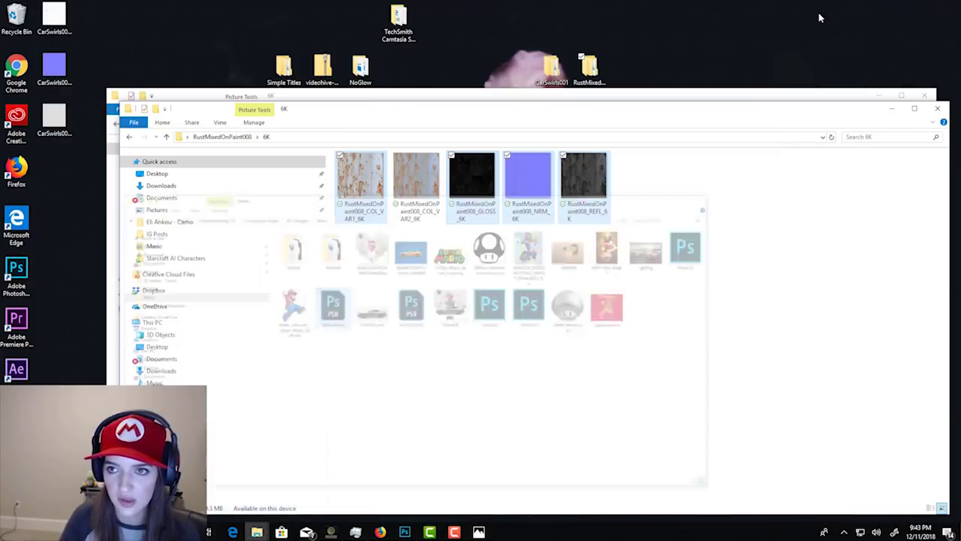
click(881, 101)
click(881, 100)
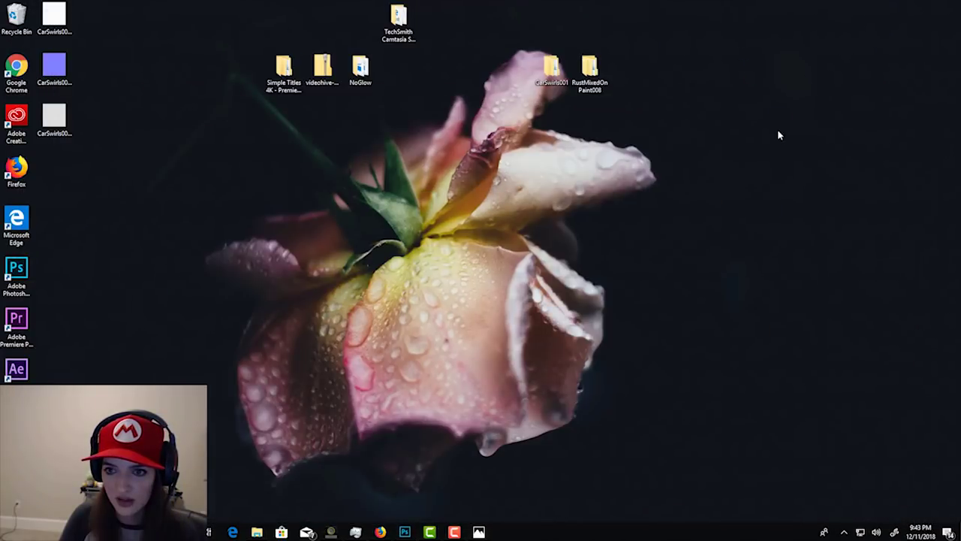
Create a new desktop folder named Photoshop Brushes.
right_click(599, 50)
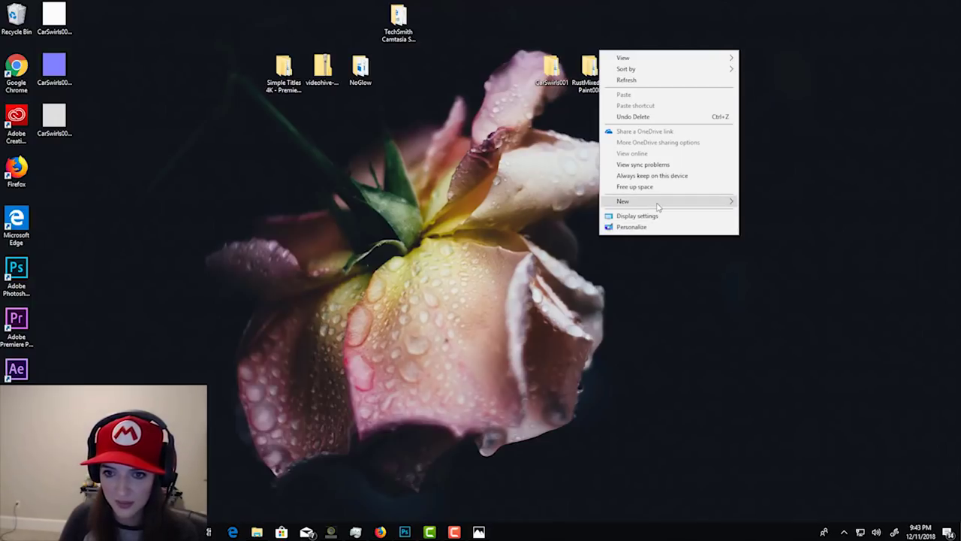
mouse_move(659, 201)
click(766, 200)
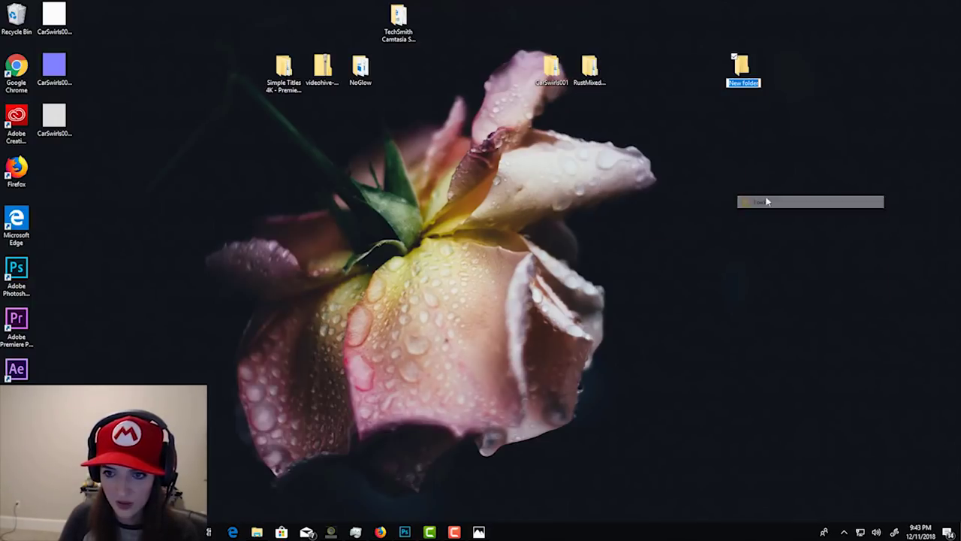
text(Photosh)
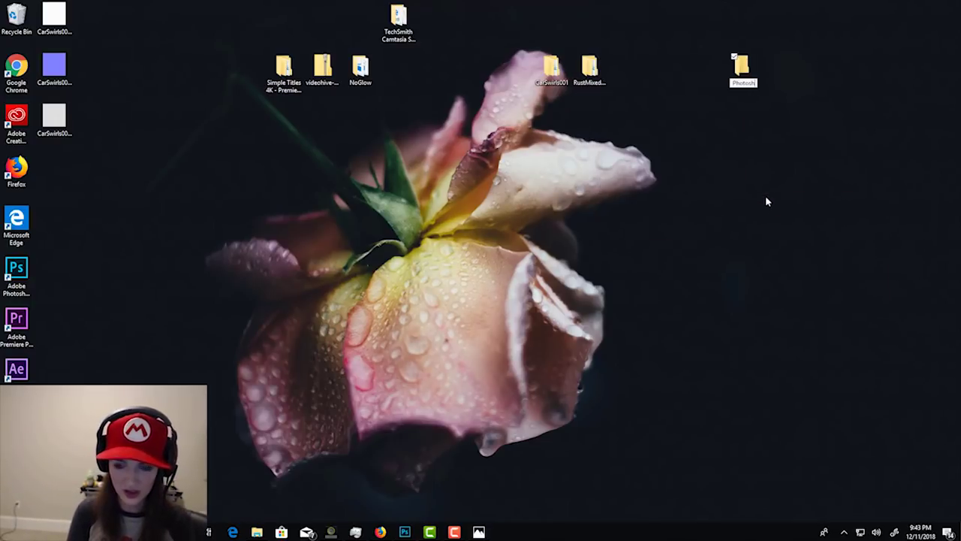
text(op Brushes)
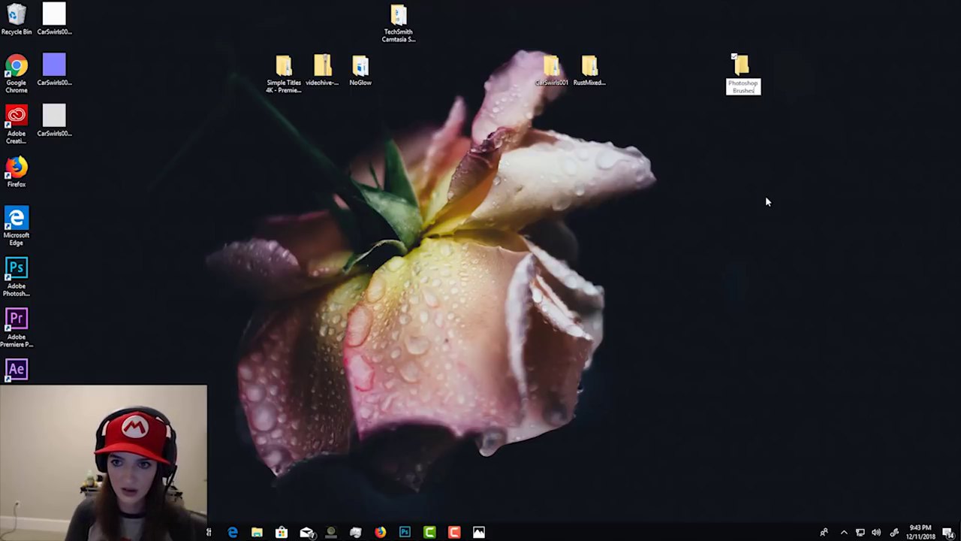
key(Return)
Bring the Grunge_Brushes_by_Aramisdream archive window back up over the desktop.
click(259, 531)
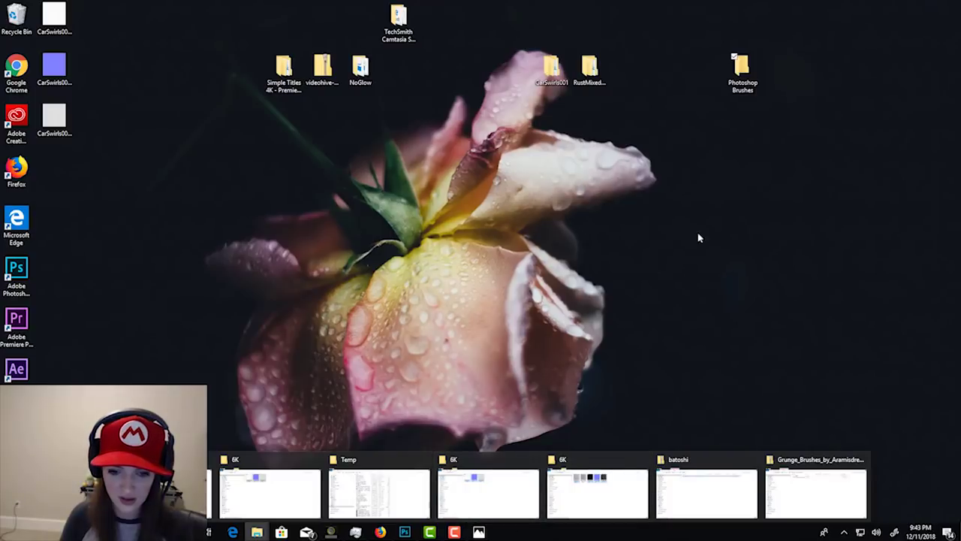
click(404, 532)
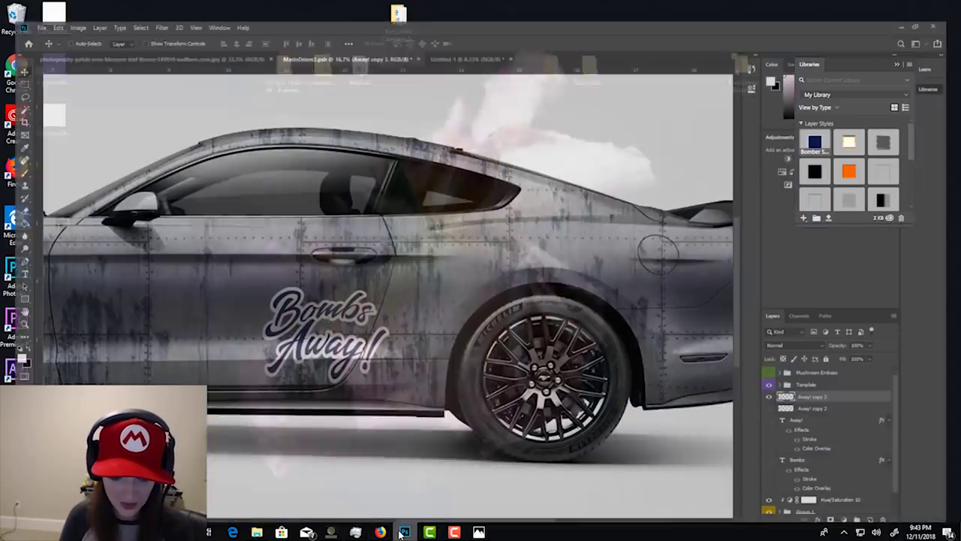
click(404, 531)
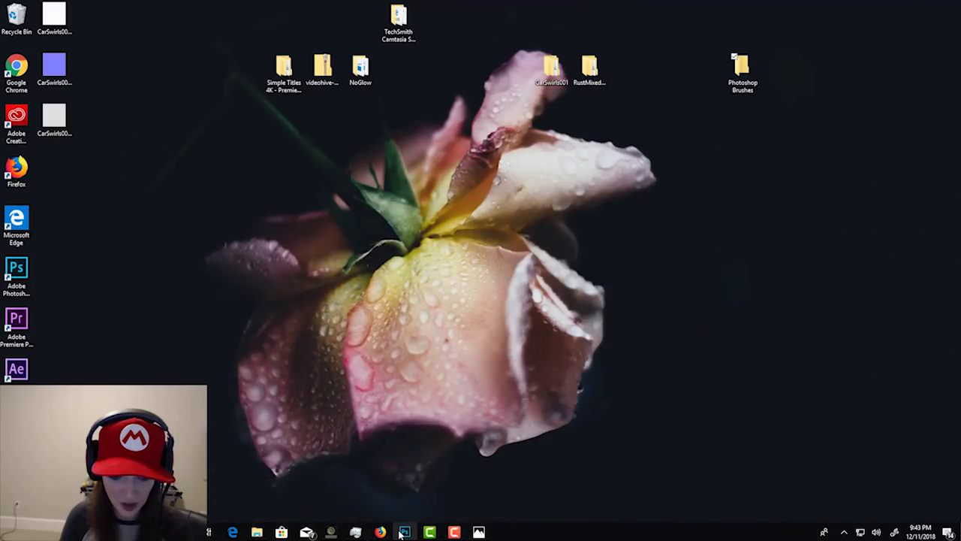
click(258, 532)
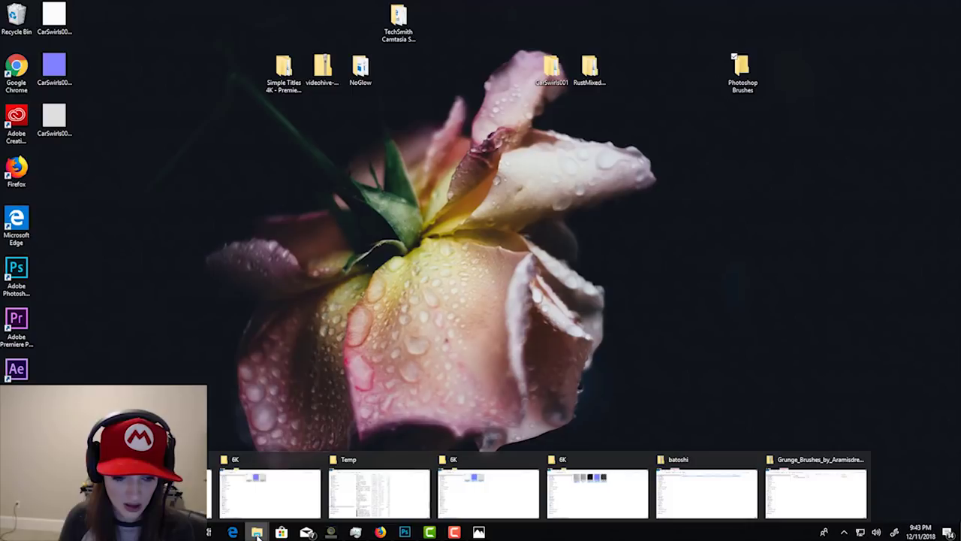
click(819, 490)
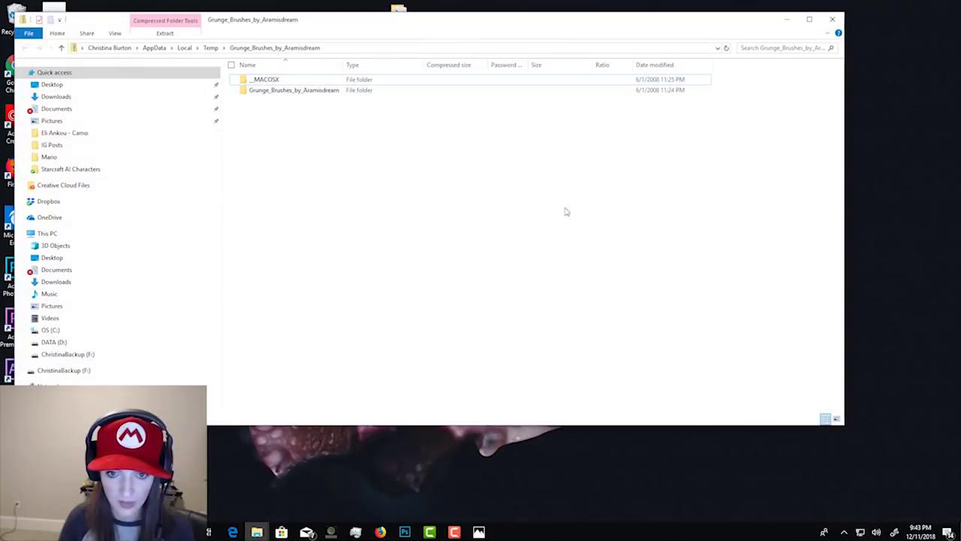
Copy the Grunge_ila ABR file from the archive's Grunge_Brushes_by_Aramisdream folder into the desktop Photoshop Brushes folder and close the archive window.
double_click(322, 93)
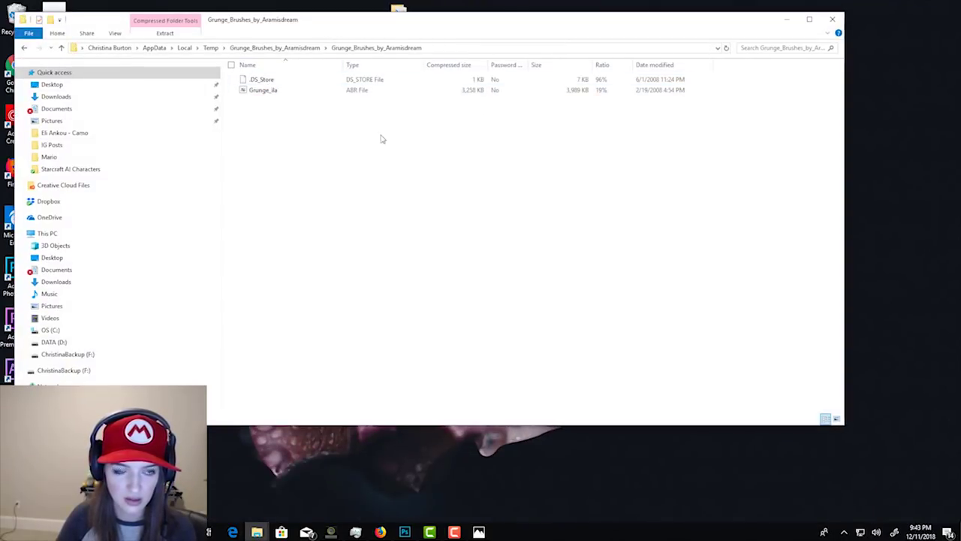
drag(354, 32, 428, 189)
click(340, 249)
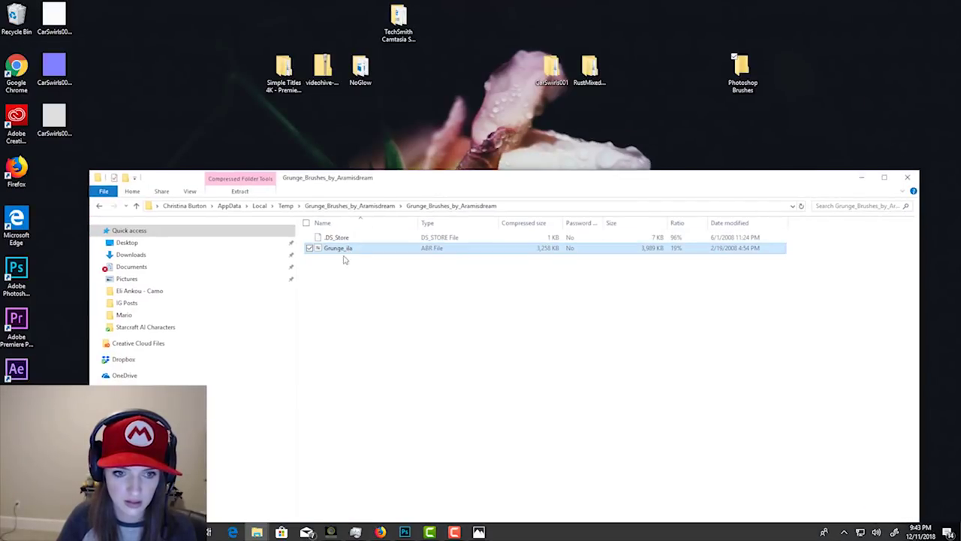
mouse_move(347, 249)
mouse_down()
mouse_move(404, 244)
mouse_move(743, 75)
mouse_move(747, 83)
mouse_up()
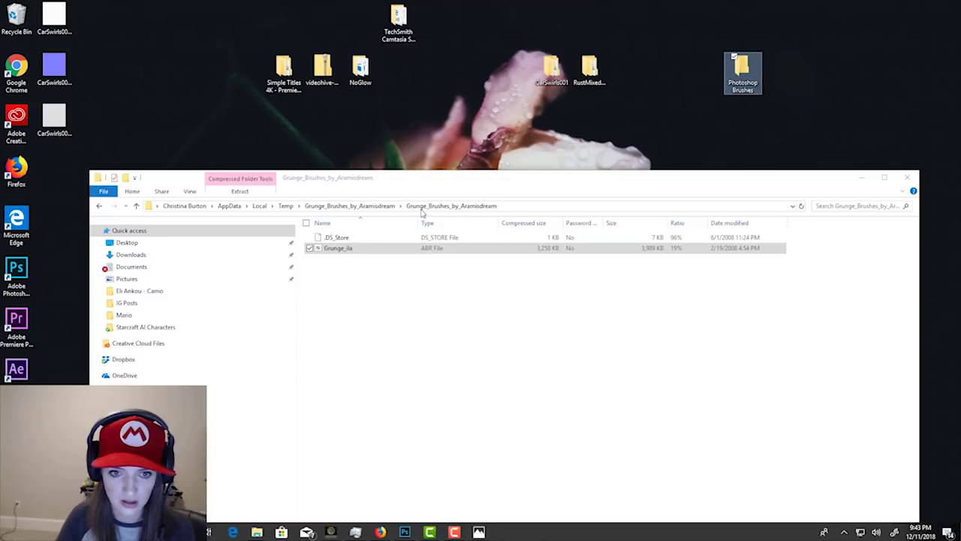
click(379, 207)
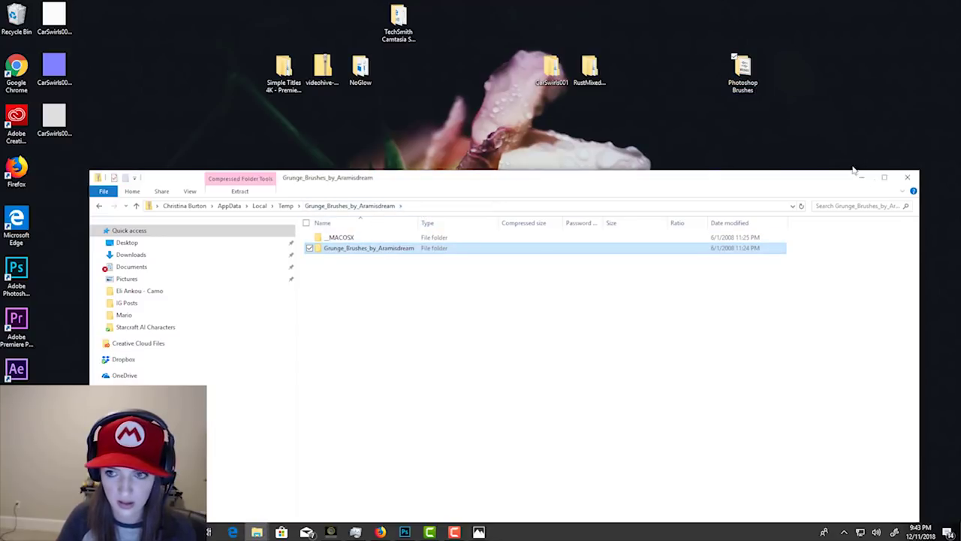
click(909, 178)
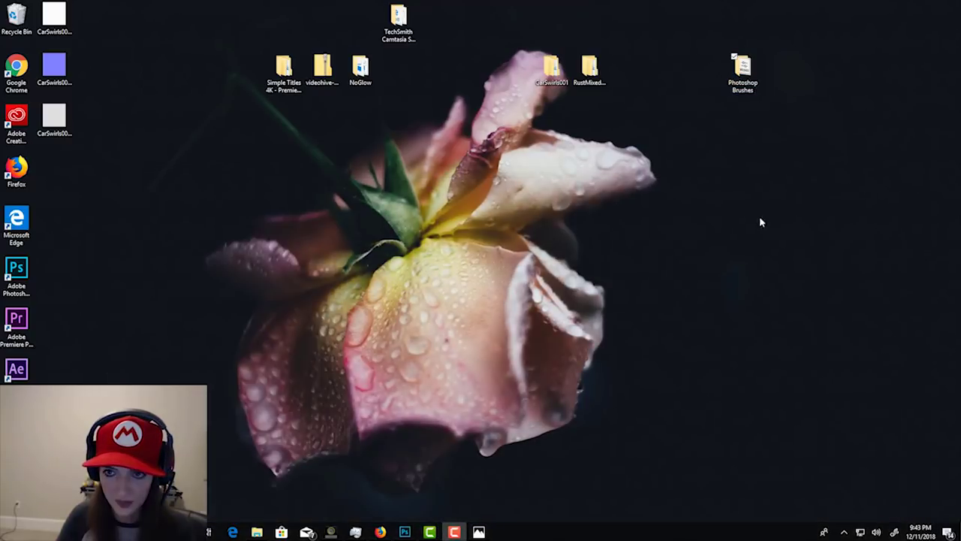
Switch to Photoshop and activate the Eraser tool with the Away! copy 3 lettering layer selected.
click(406, 531)
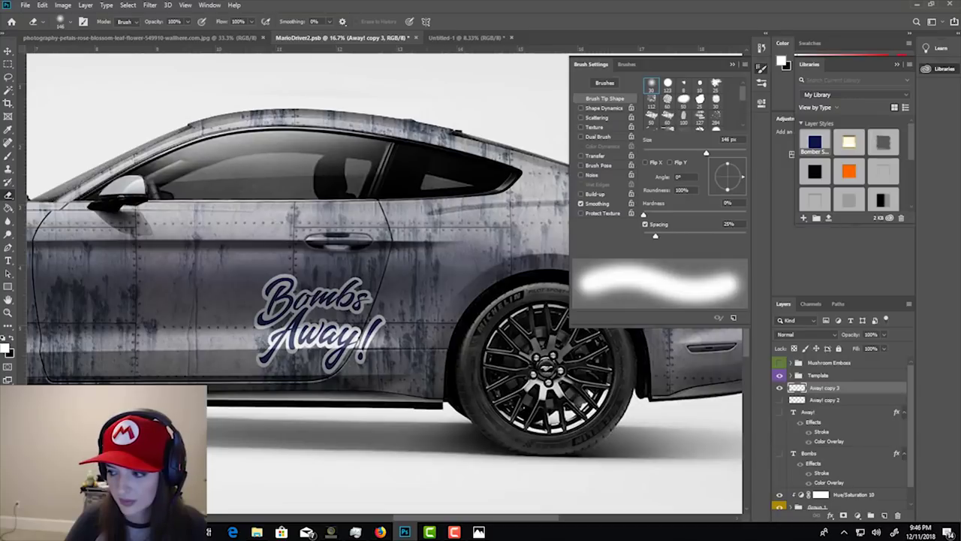
key(i)
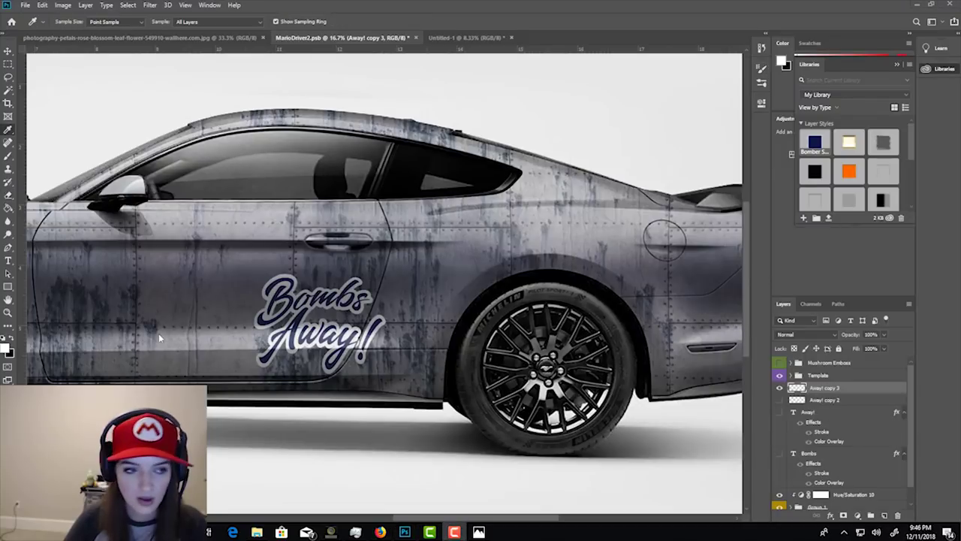
click(12, 196)
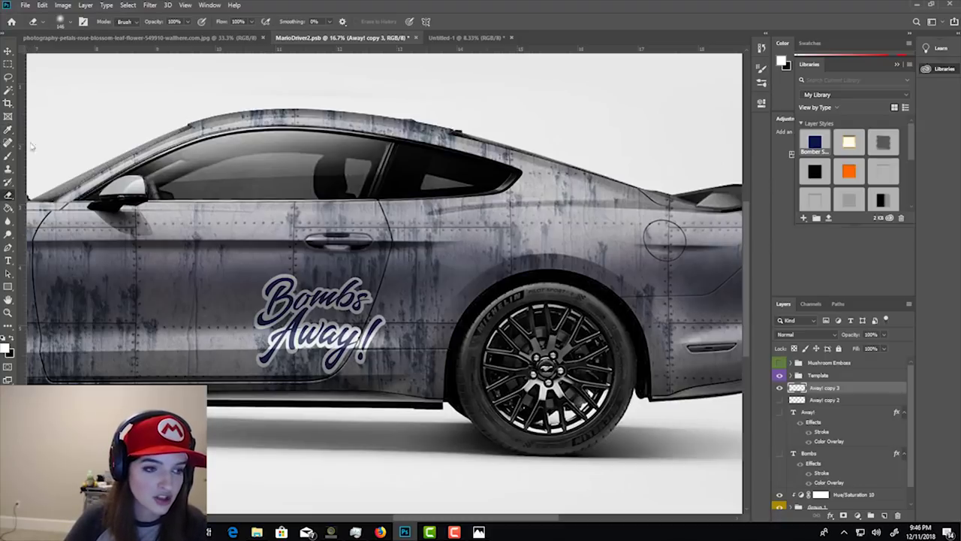
Import the Grunge_ila brush file from the desktop Photoshop Brushes folder into the brush presets.
click(70, 22)
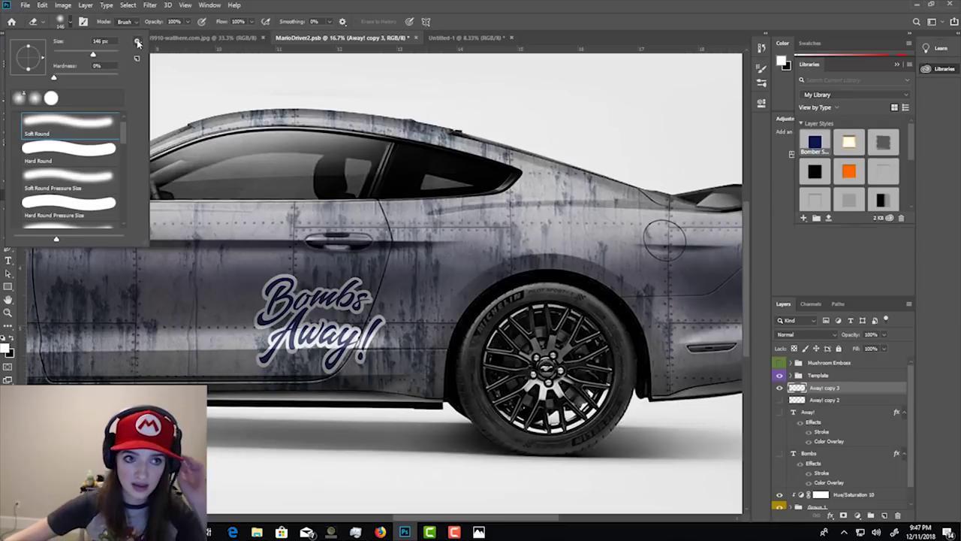
click(137, 42)
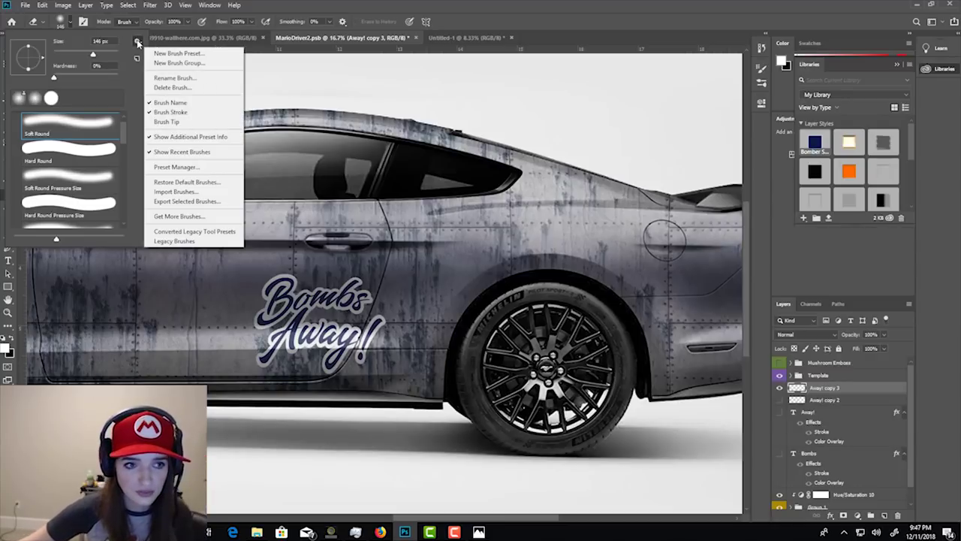
click(187, 192)
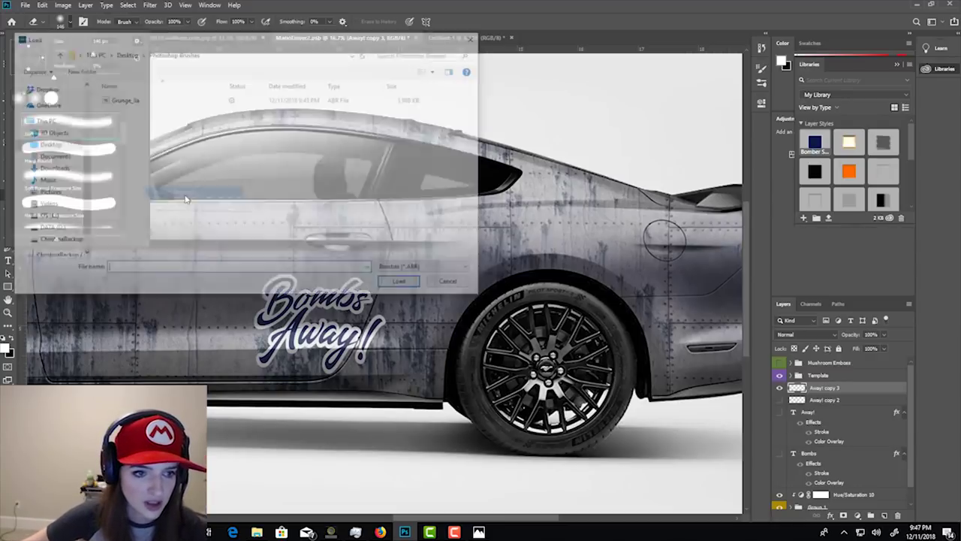
scroll(84, 158, up, 2)
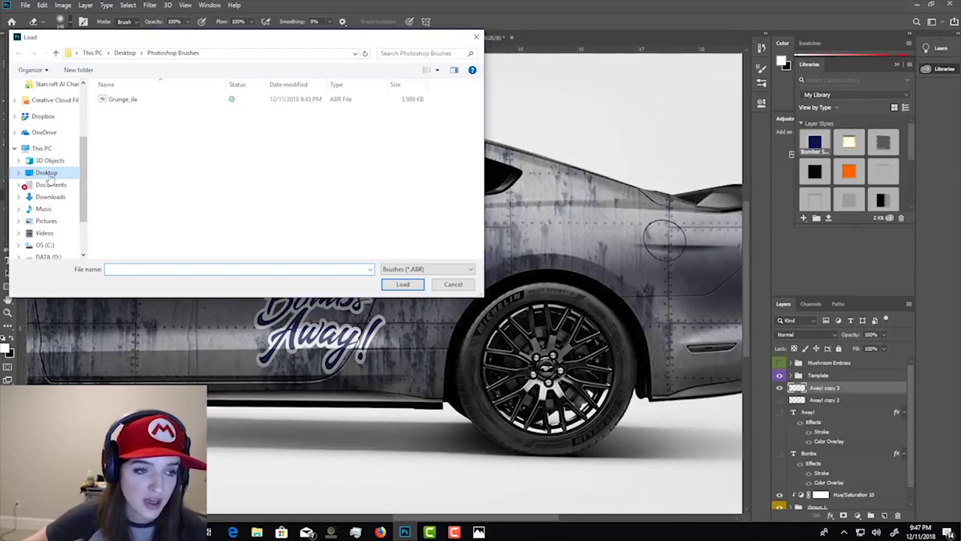
click(49, 175)
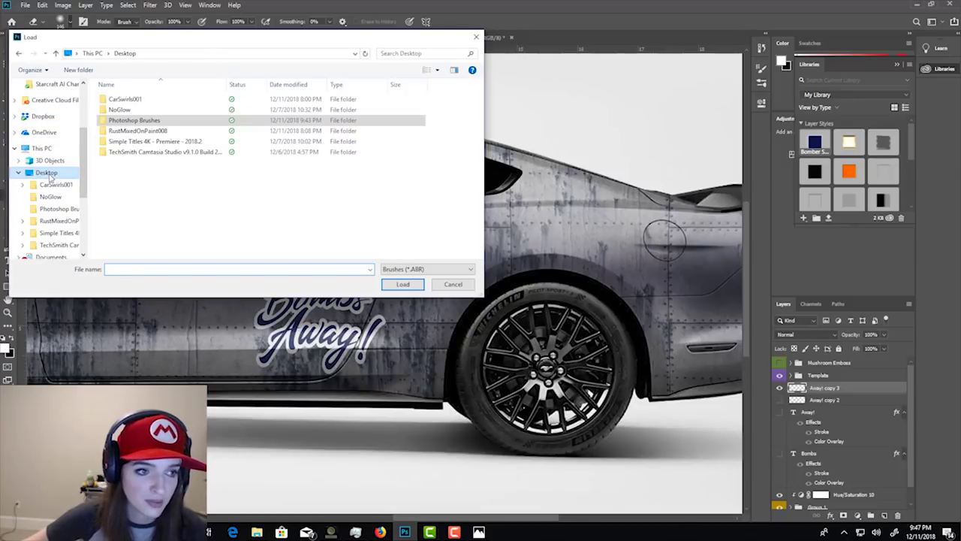
double_click(155, 120)
click(133, 100)
click(402, 284)
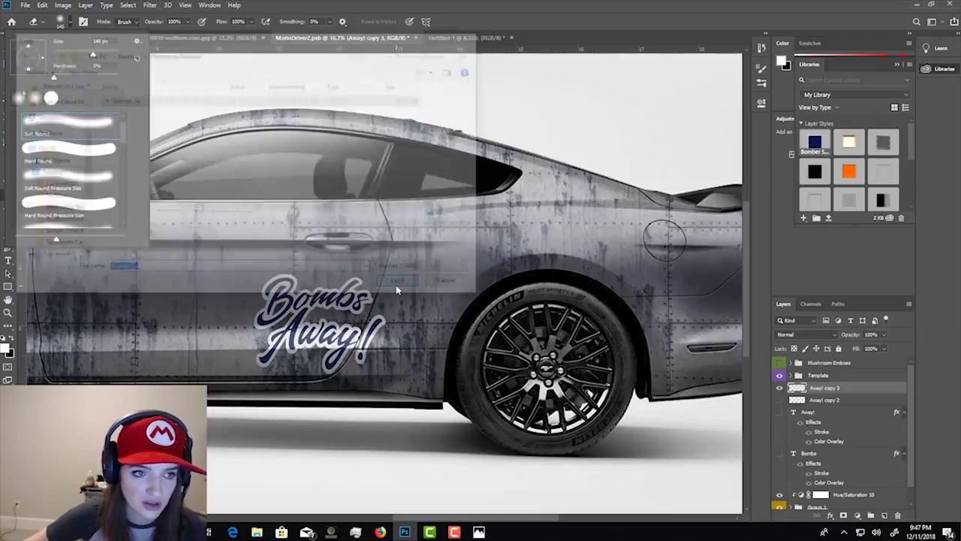
Choose the gru1 brush from the Grunge_ila set at 1102 px and erase texture into the B of "Bombs".
mouse_move(125, 142)
mouse_down()
mouse_move(132, 216)
mouse_move(125, 172)
mouse_up()
click(87, 157)
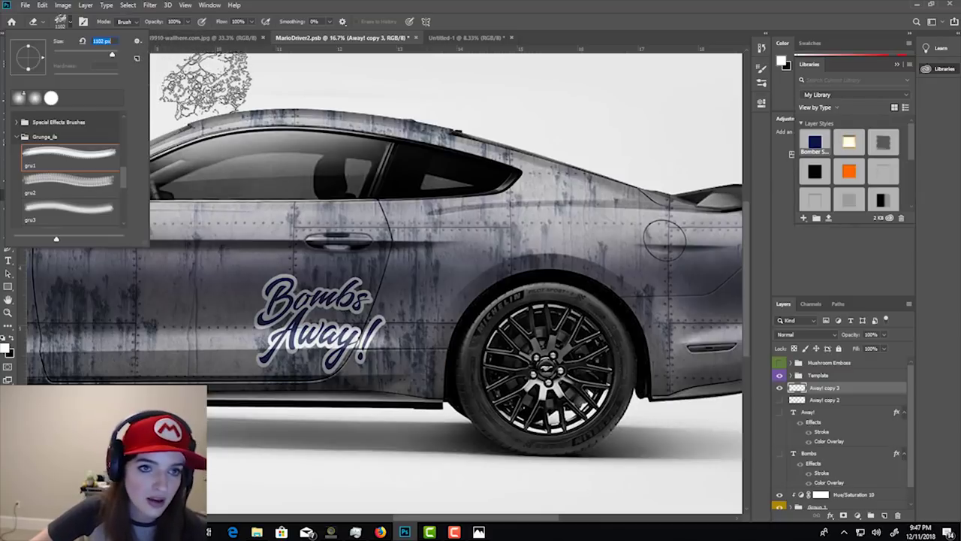
click(186, 25)
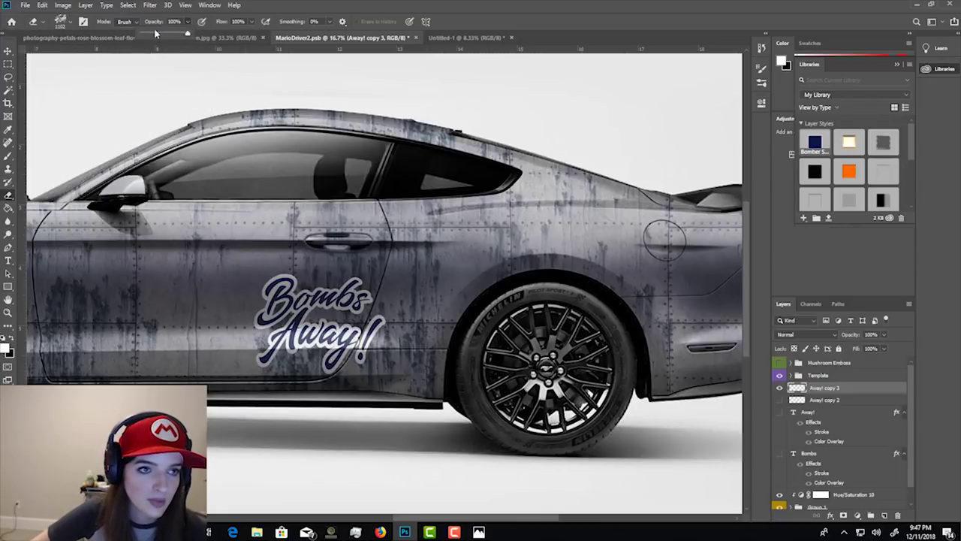
click(159, 36)
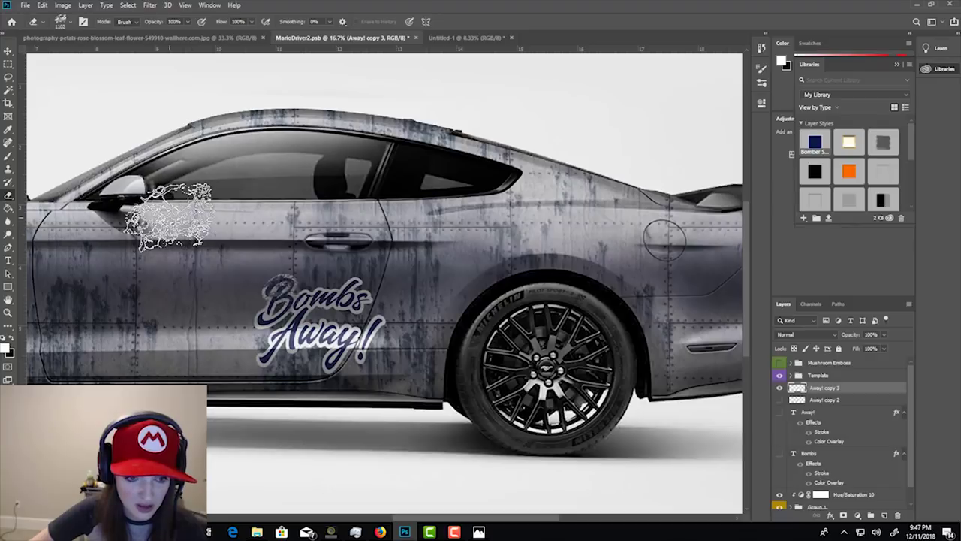
Erase more gru1 texture along the outer edges of the "Bombs Away!" lettering, including the foot of the A and the tail of the y.
key(ctrl+plus)
key(ctrl+plus)
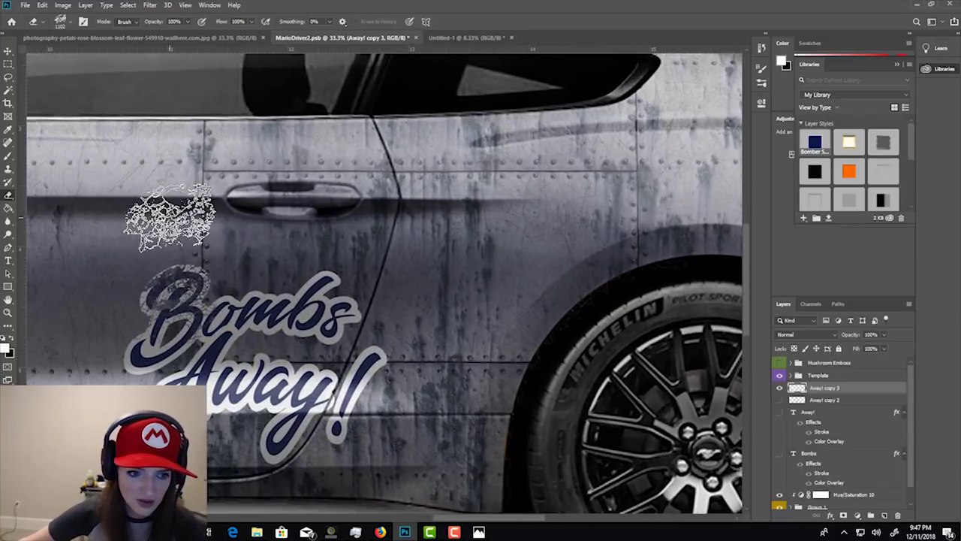
drag(210, 221, 318, 228)
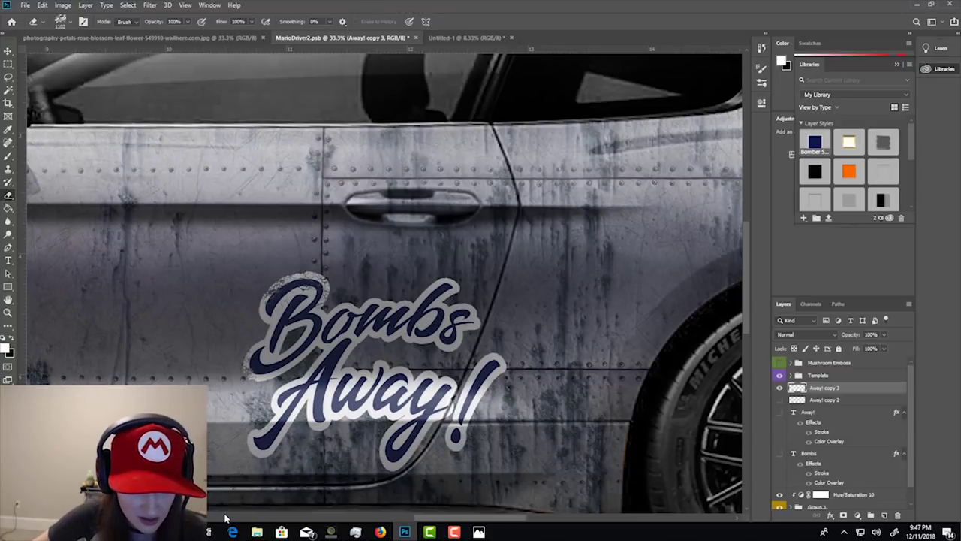
scroll(222, 501, right, 5)
drag(358, 375, 9, 208)
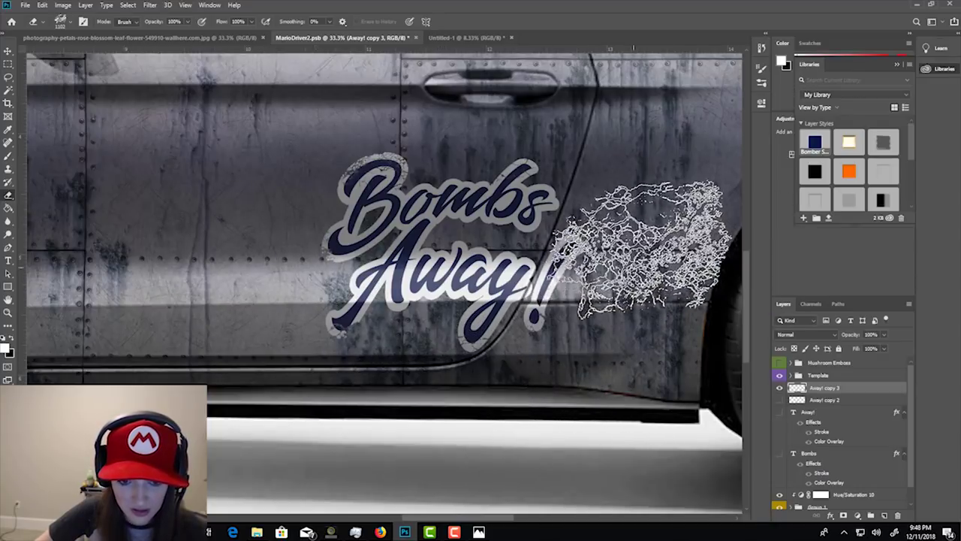
click(483, 248)
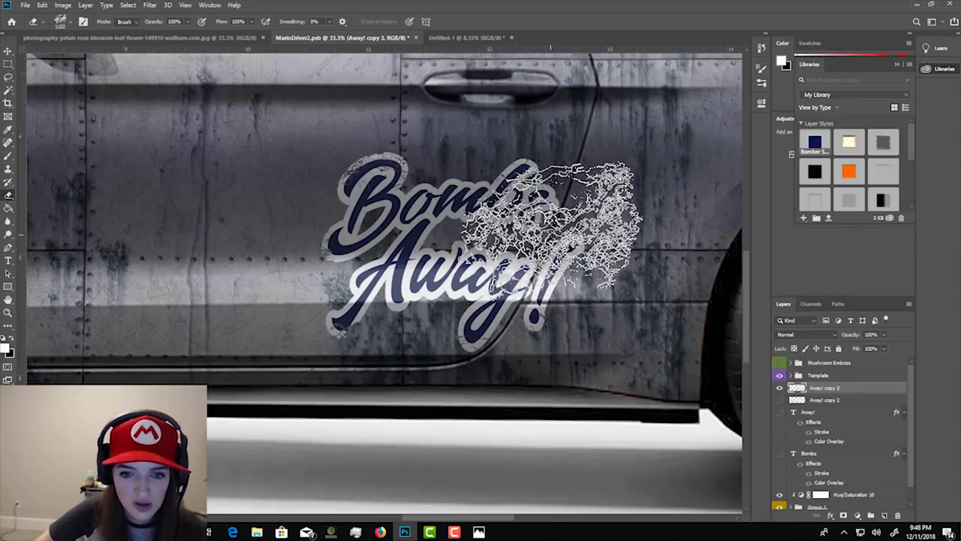
Change the eraser to the gru3 brush at 511 px and wear away the outline between "Bombs" and "Away!".
click(73, 25)
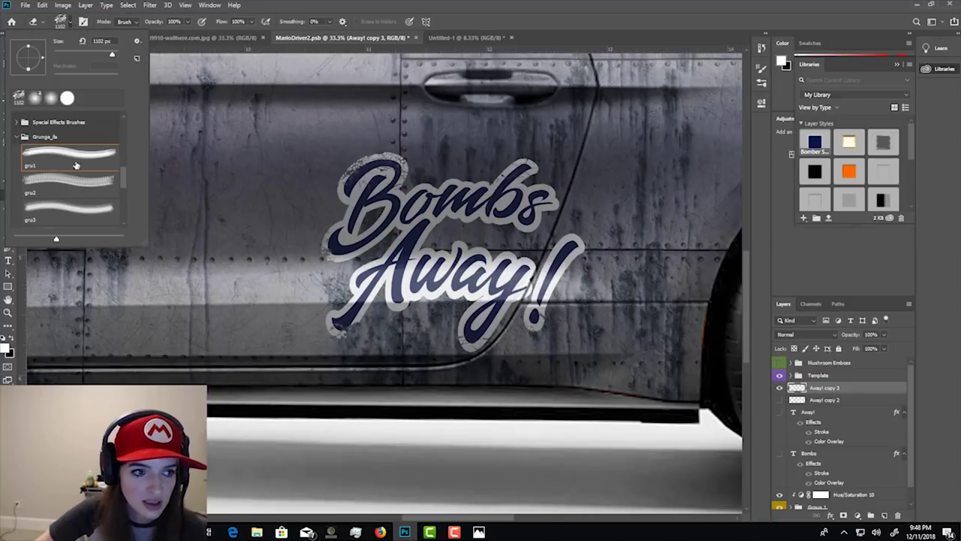
click(69, 216)
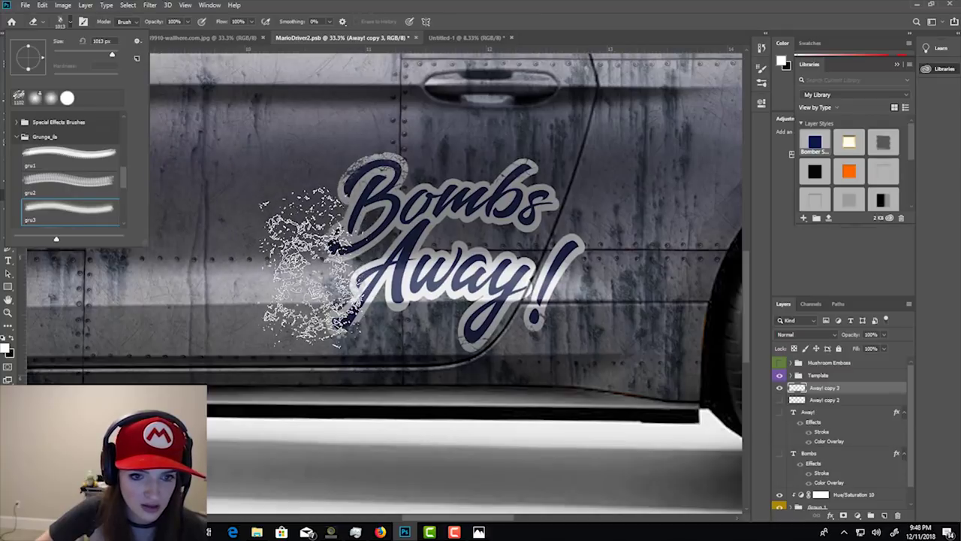
click(322, 252)
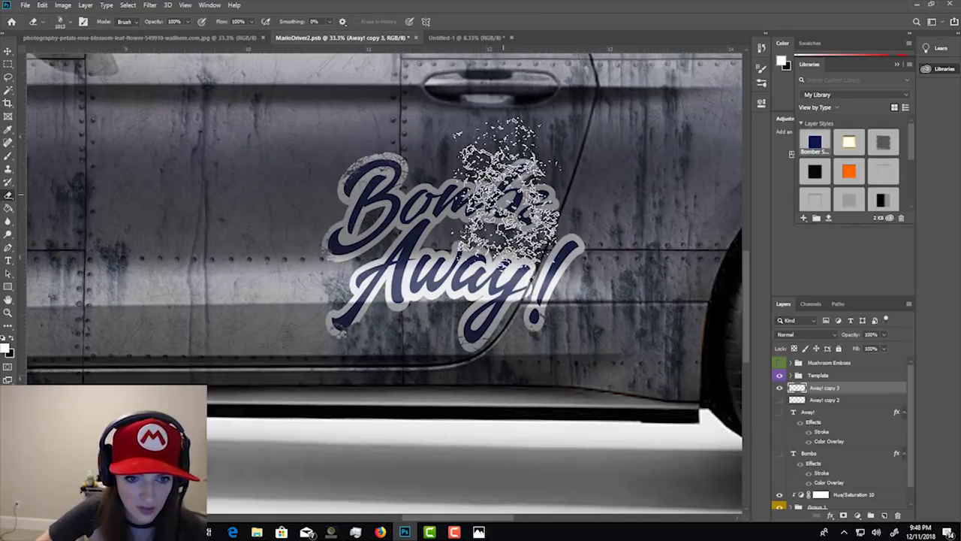
click(73, 26)
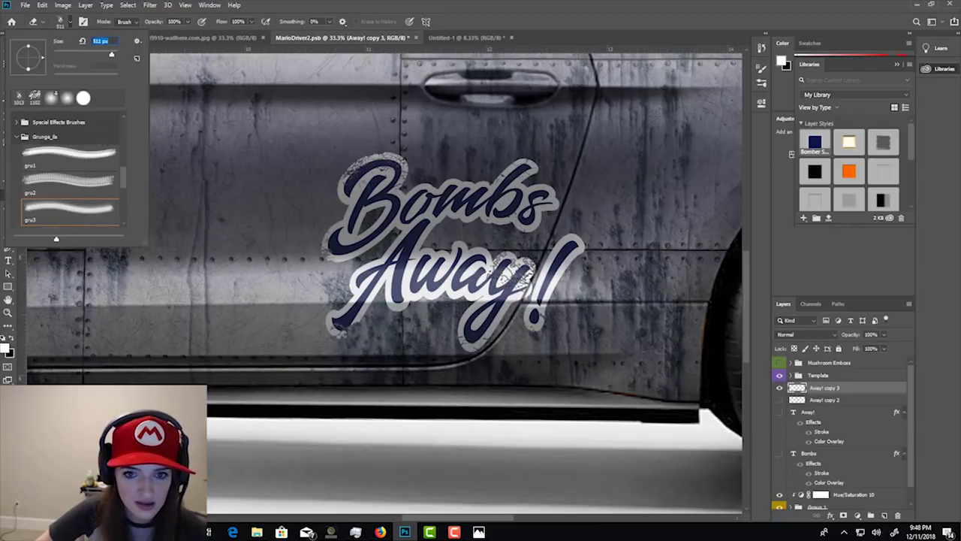
click(510, 252)
mouse_move(440, 225)
mouse_down()
mouse_move(443, 202)
mouse_move(451, 240)
mouse_move(443, 229)
mouse_move(506, 228)
mouse_move(473, 224)
mouse_up()
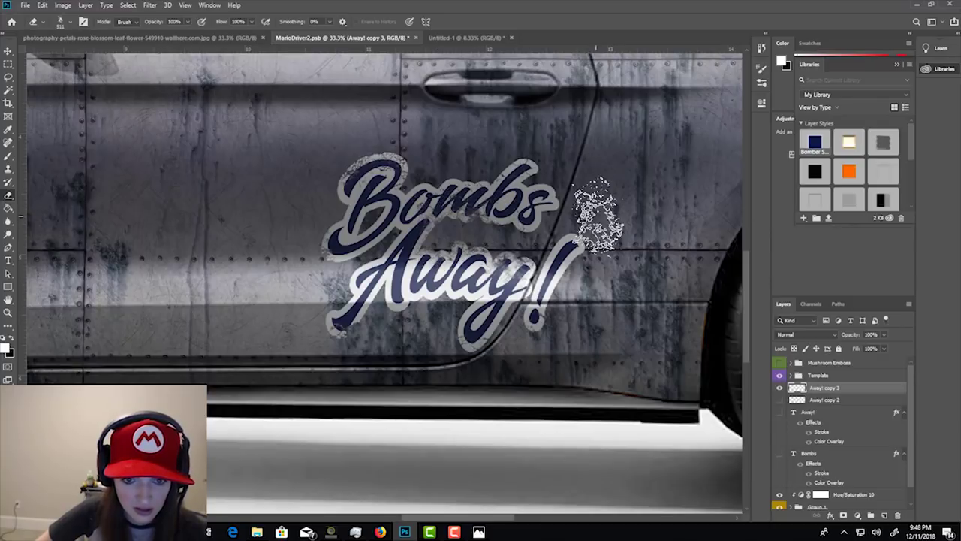
drag(397, 226, 364, 237)
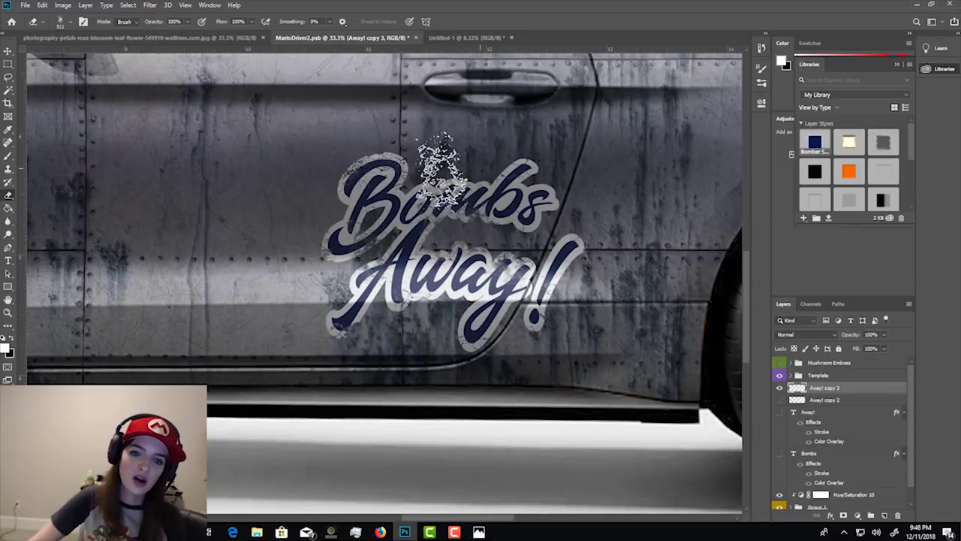
Change the eraser to the gru4 brush at 694 px and roughen the white outline around "Away!".
click(70, 24)
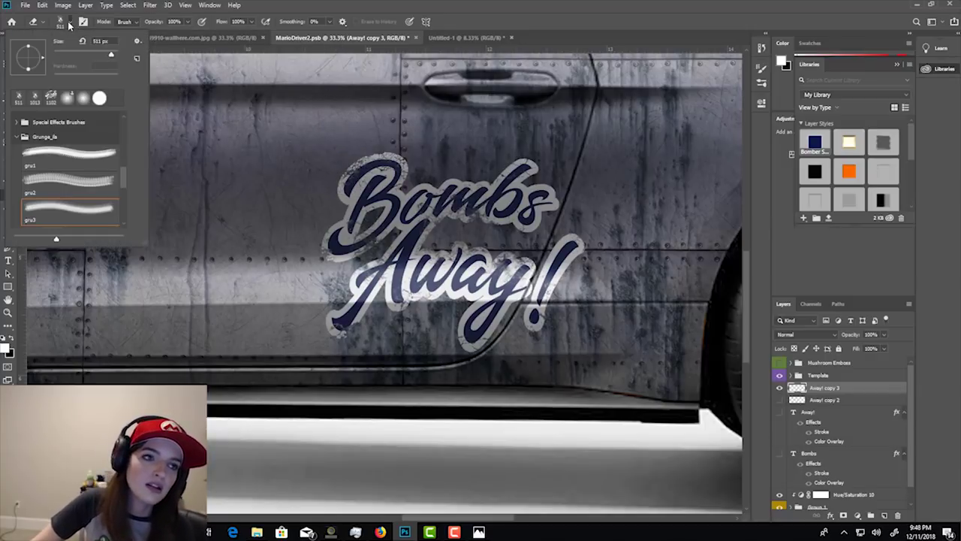
scroll(86, 186, down, 1)
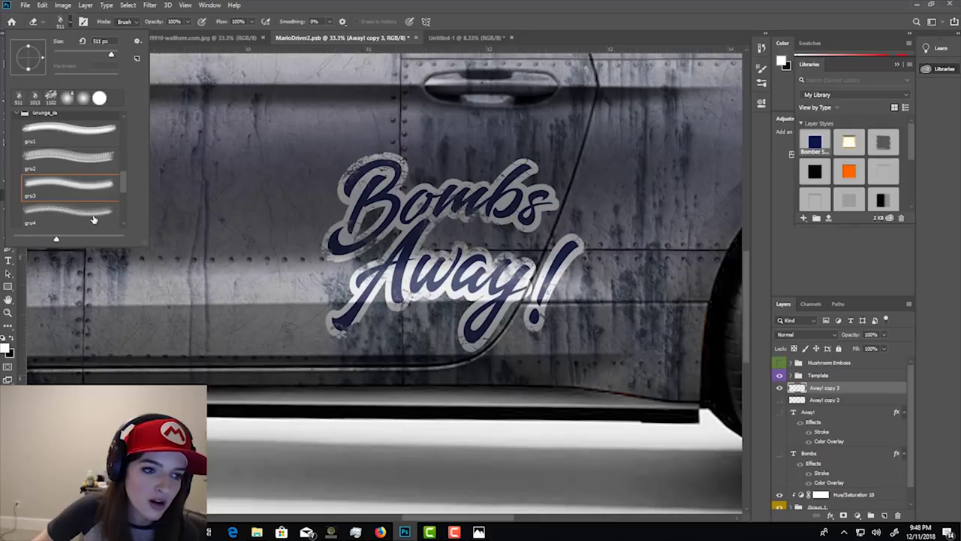
click(93, 218)
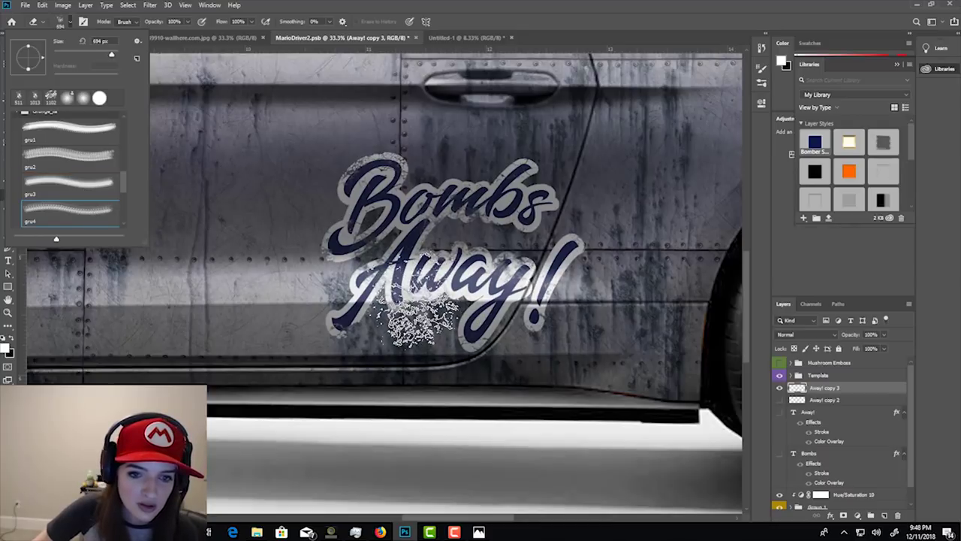
click(267, 194)
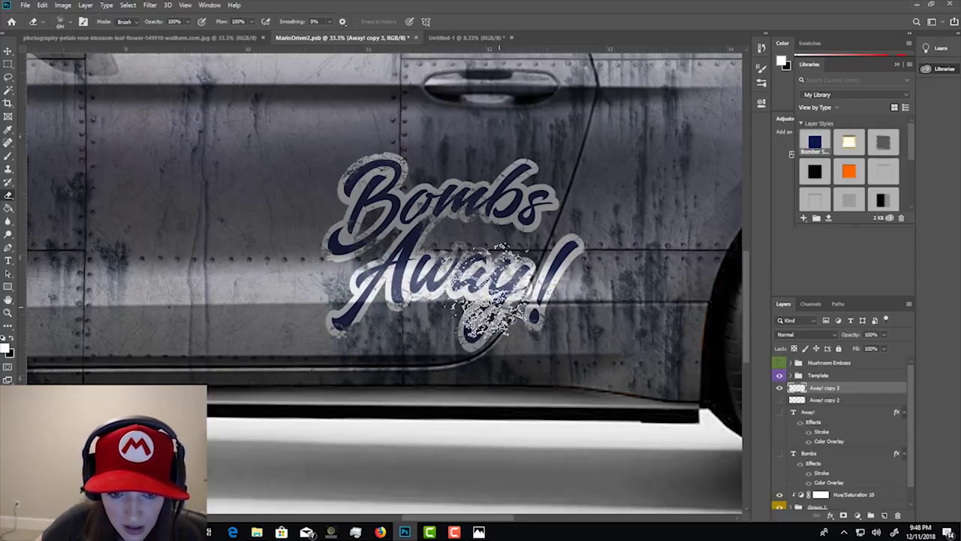
Reduce the gru4 brush to 275 px and erase a worn patch in the y's tail.
click(71, 26)
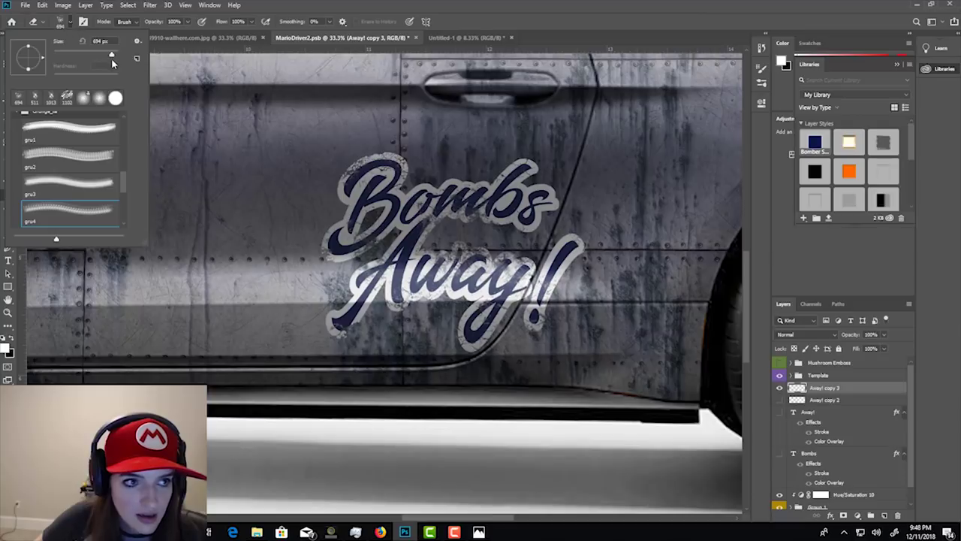
drag(111, 58, 105, 57)
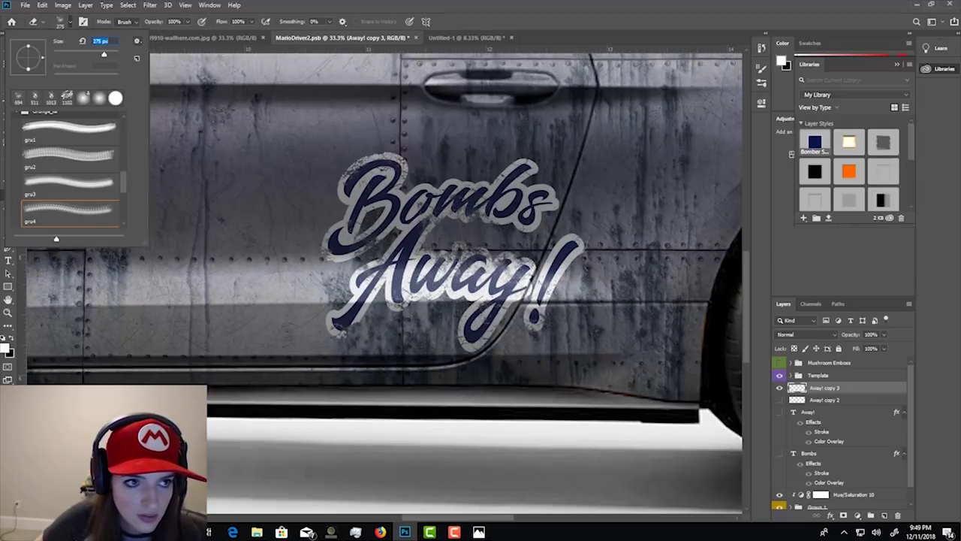
click(481, 319)
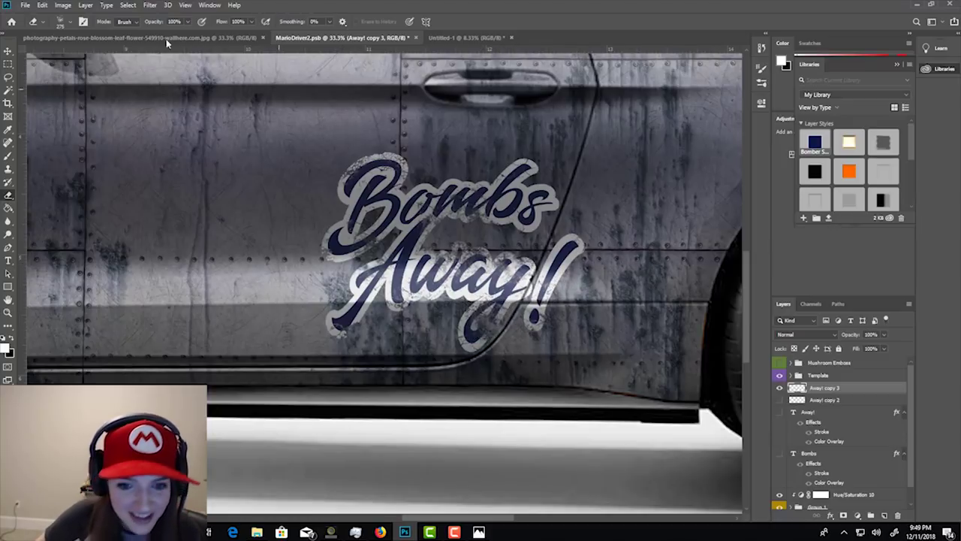
Switch the eraser to the gru1 brush, reduce its size below 448 px and wear away the outline between the y and the exclamation mark.
click(62, 22)
click(91, 131)
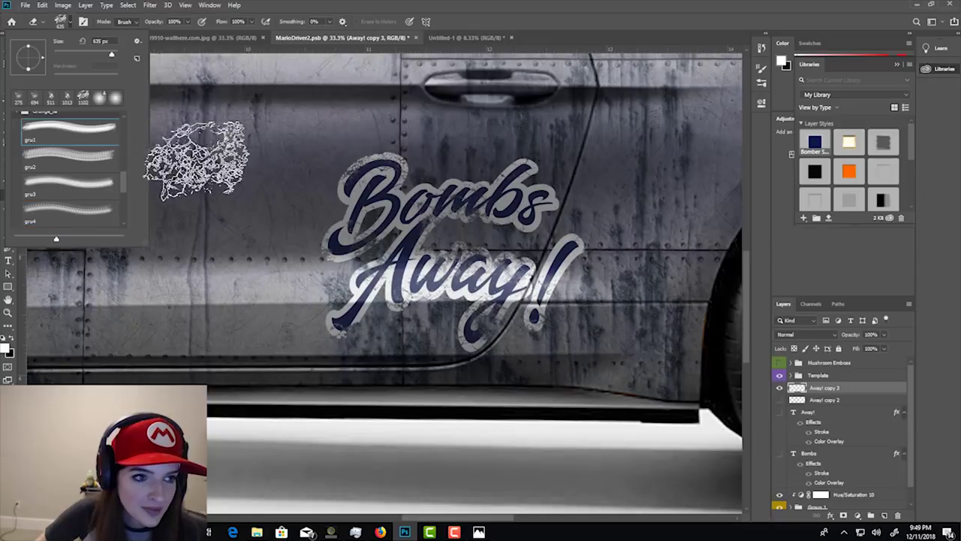
drag(109, 58, 110, 57)
click(491, 323)
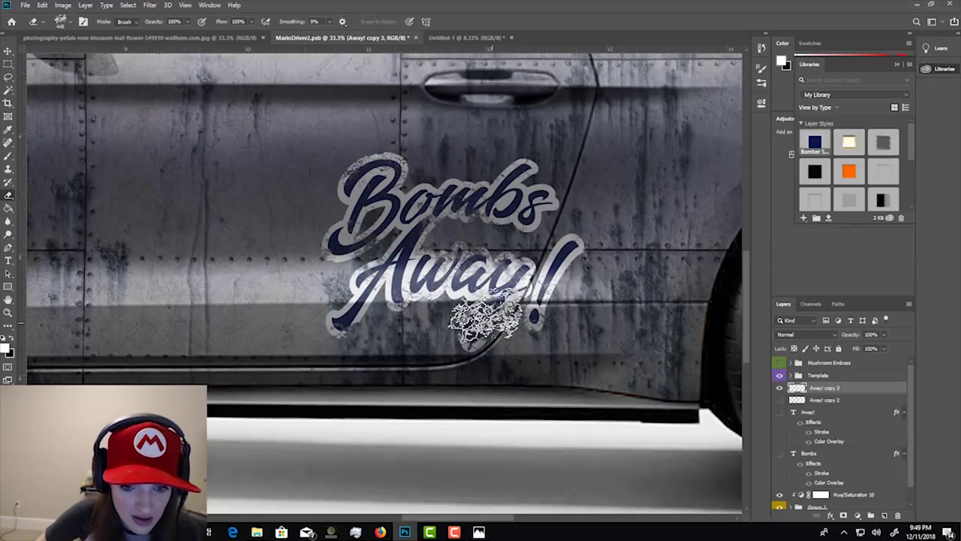
click(82, 21)
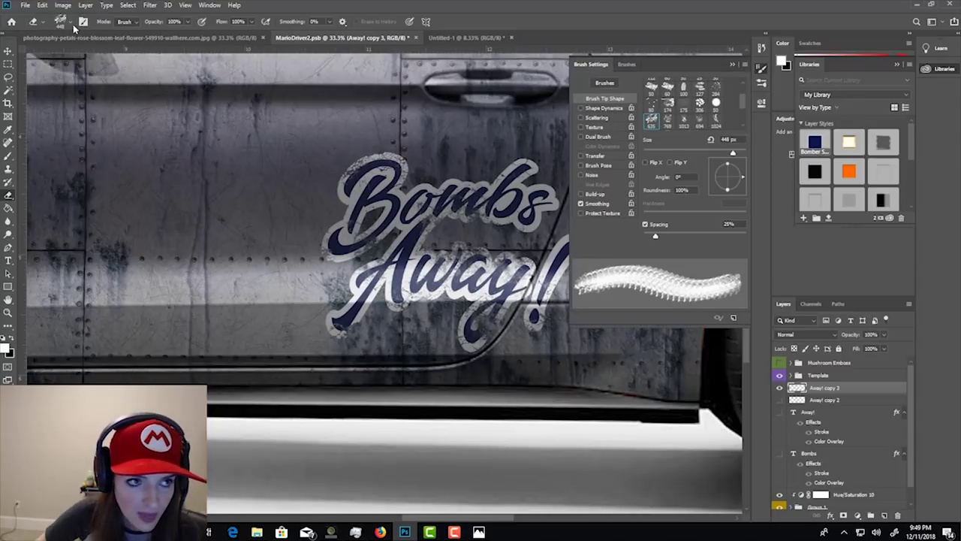
click(70, 23)
drag(110, 57, 106, 57)
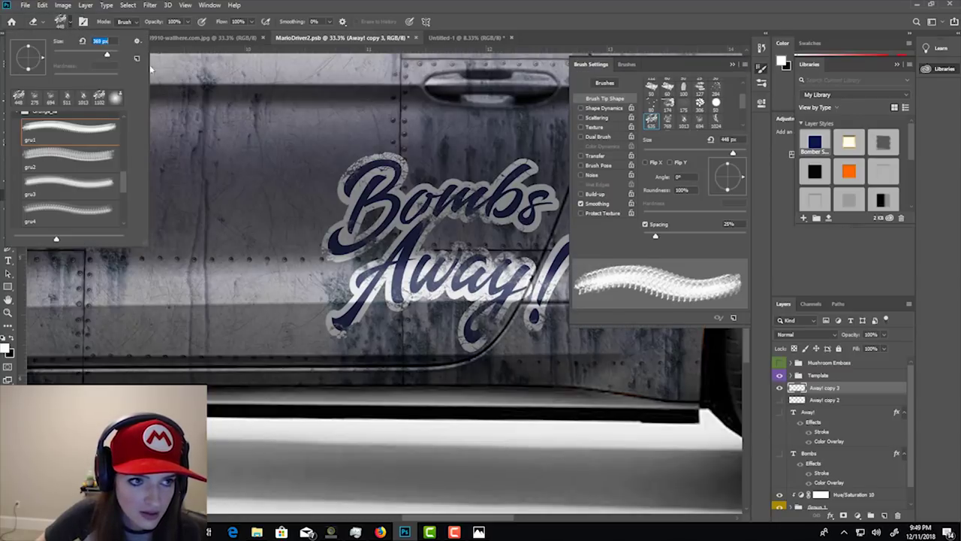
click(732, 64)
mouse_move(526, 306)
mouse_down()
mouse_move(496, 323)
mouse_move(510, 319)
mouse_up()
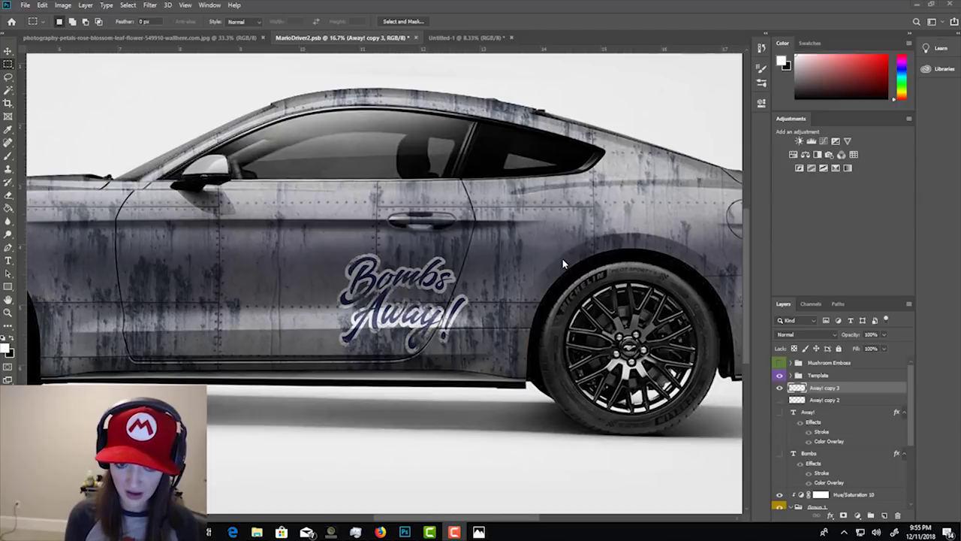
Inspect the weathered "Bombs Away!" lettering up close and against the whole car side.
click(563, 261)
key(ctrl+plus)
key(ctrl+plus)
key(ctrl+plus)
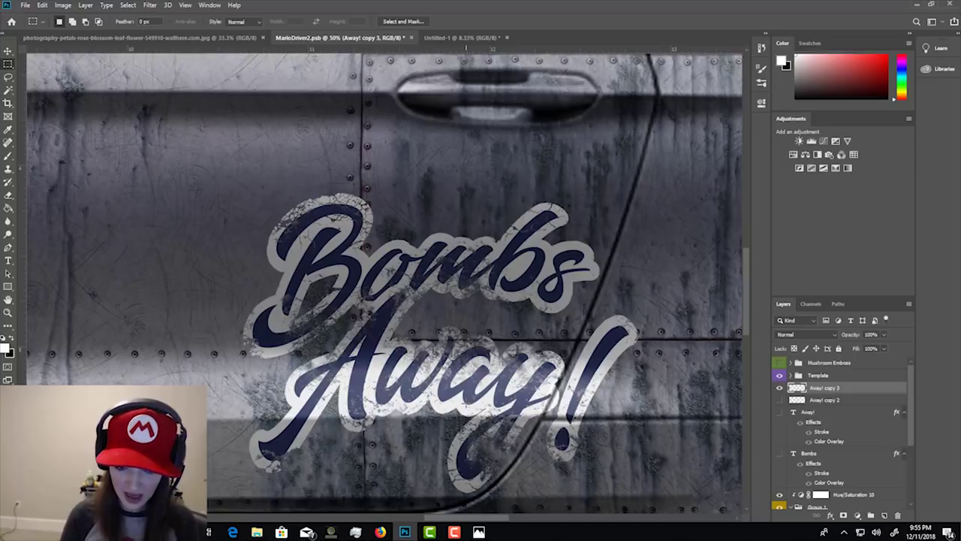
key(ctrl+minus)
key(ctrl+minus)
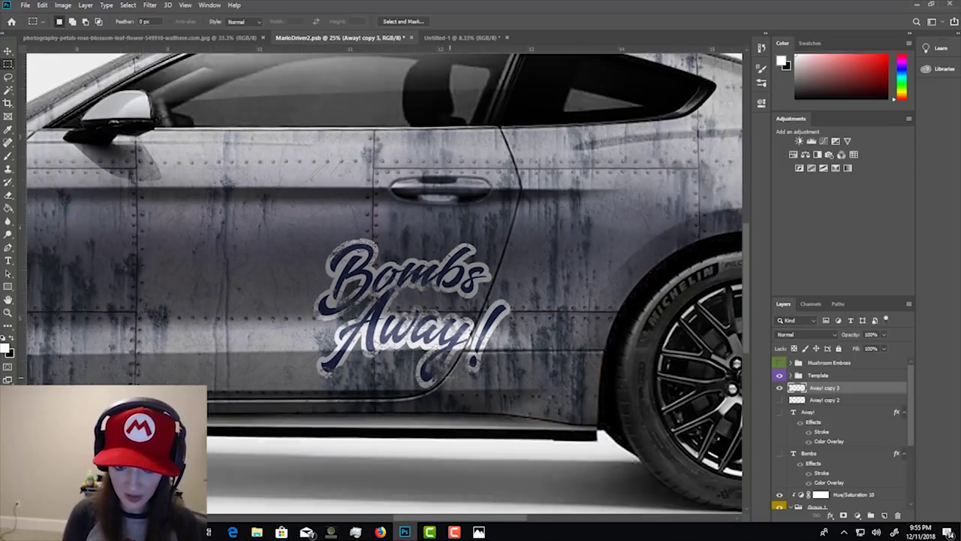
key(ctrl+minus)
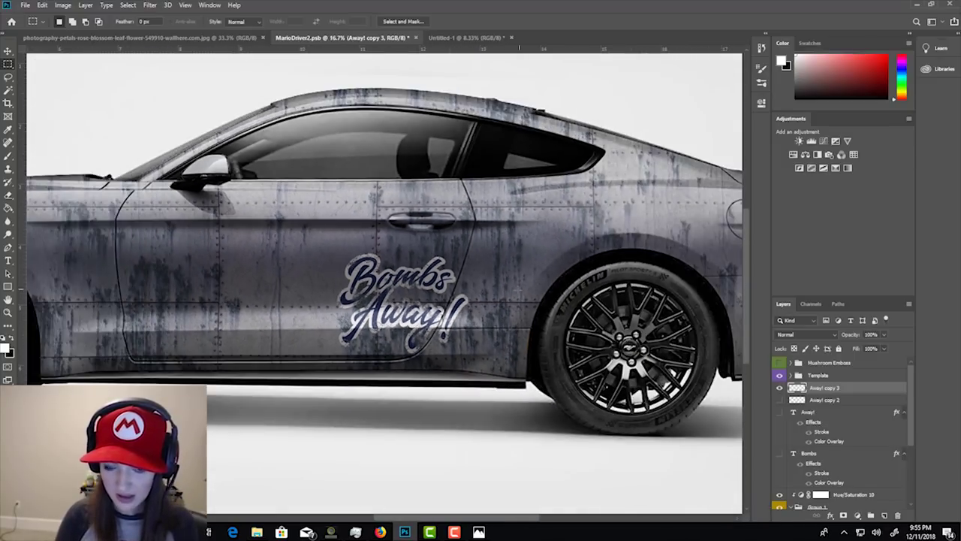
Make Layer 59 copy 4 active and draw a rectangular selection around the "Bombs Away!" lettering.
scroll(831, 443, down, 5)
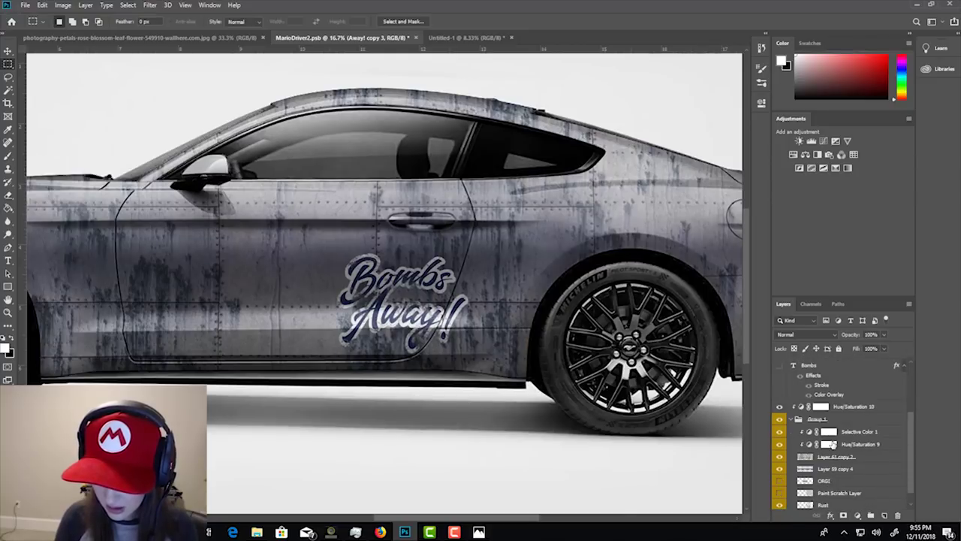
click(827, 457)
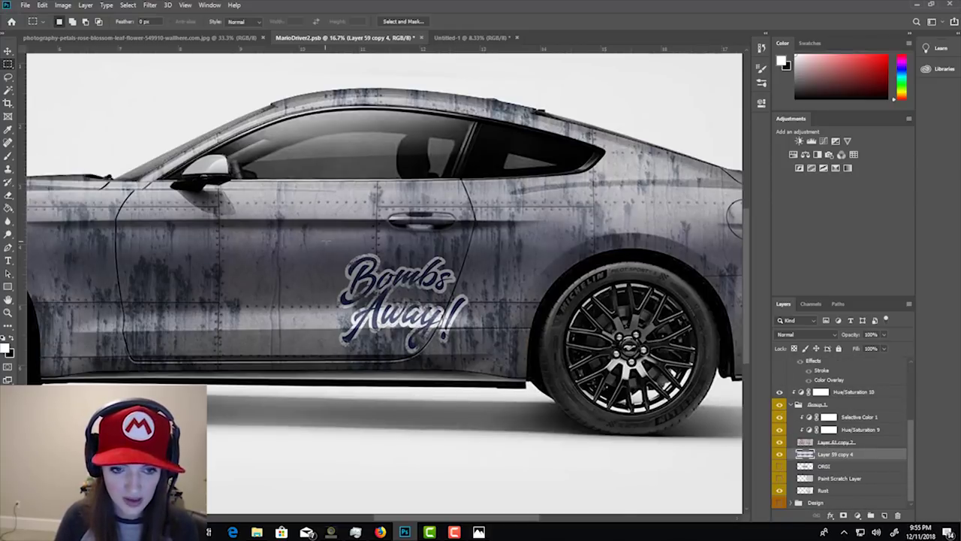
drag(325, 242, 475, 360)
Hide the Away! copy 3 layer and the Template group, and toggle Layer 59 copy 4 to check its metal panel content.
scroll(792, 383, up, 3)
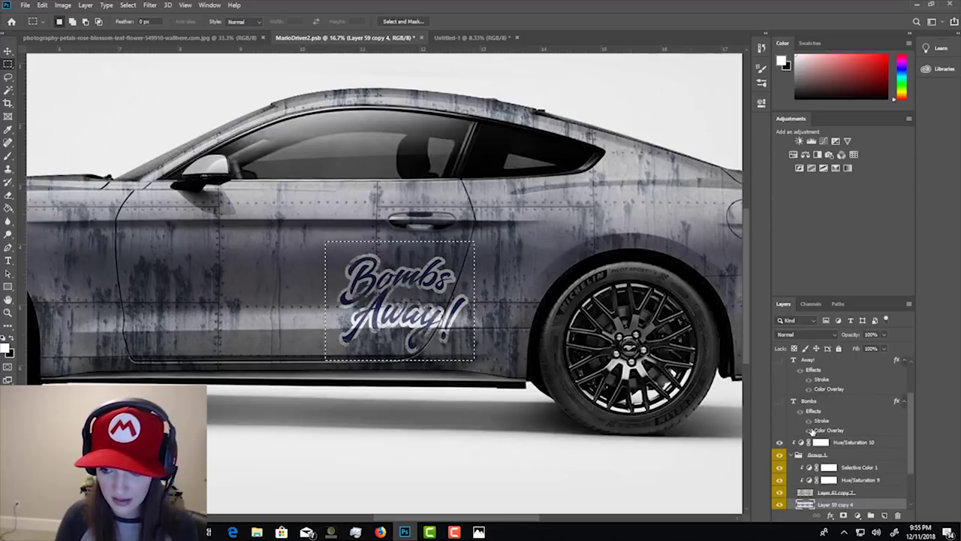
scroll(793, 383, up, 2)
click(781, 374)
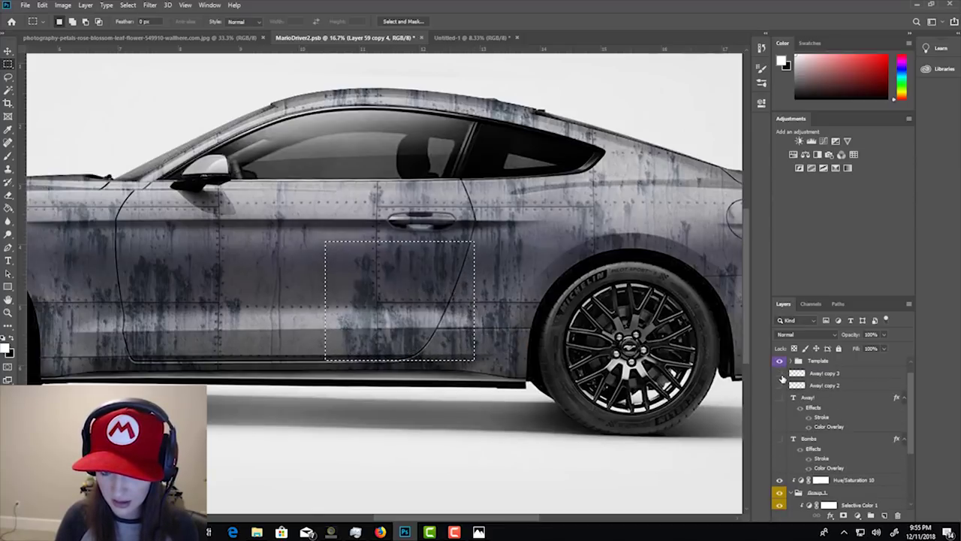
click(780, 361)
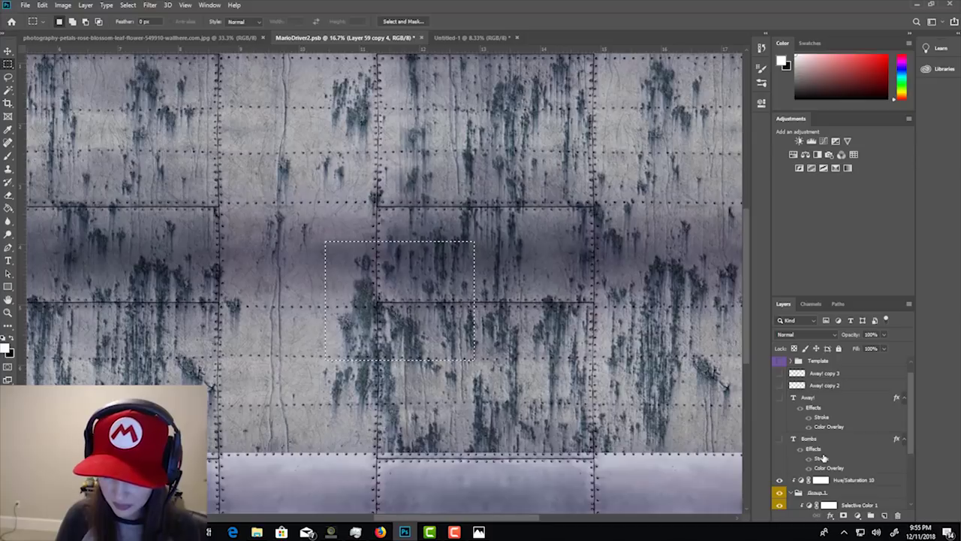
scroll(824, 456, down, 2)
scroll(824, 456, down, 2)
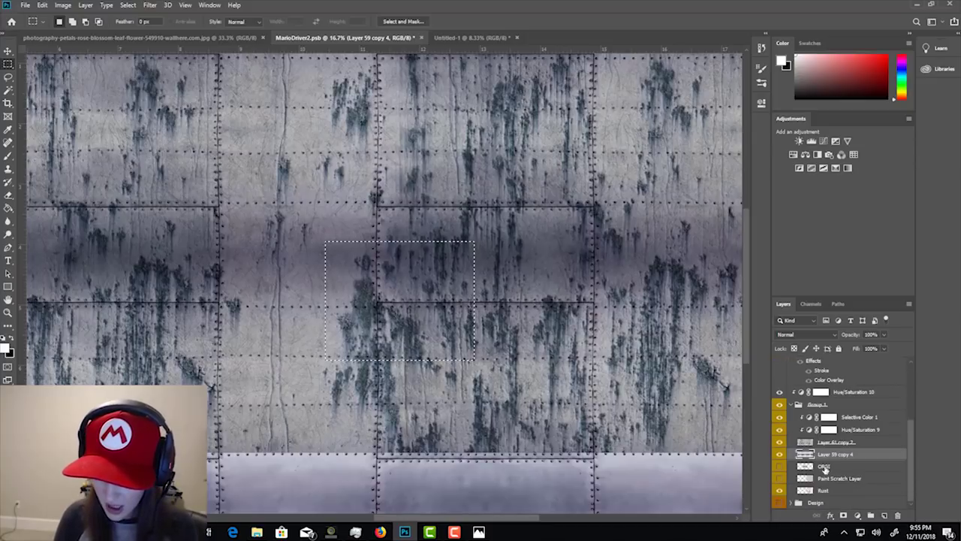
click(779, 455)
click(779, 454)
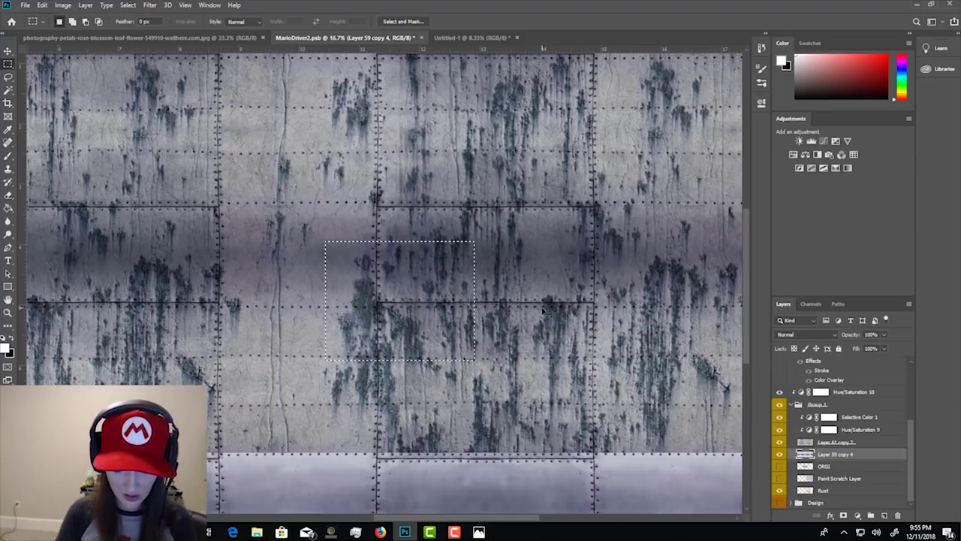
Show Away! copy 3 again and paste the selected piece of the Layer 59 copy 4 metal panel above it.
scroll(826, 421, up, 5)
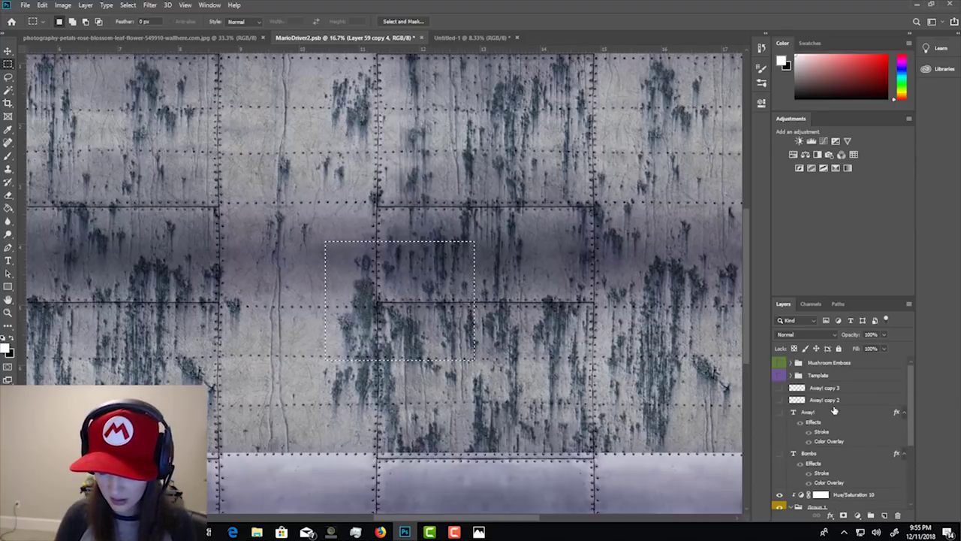
click(779, 388)
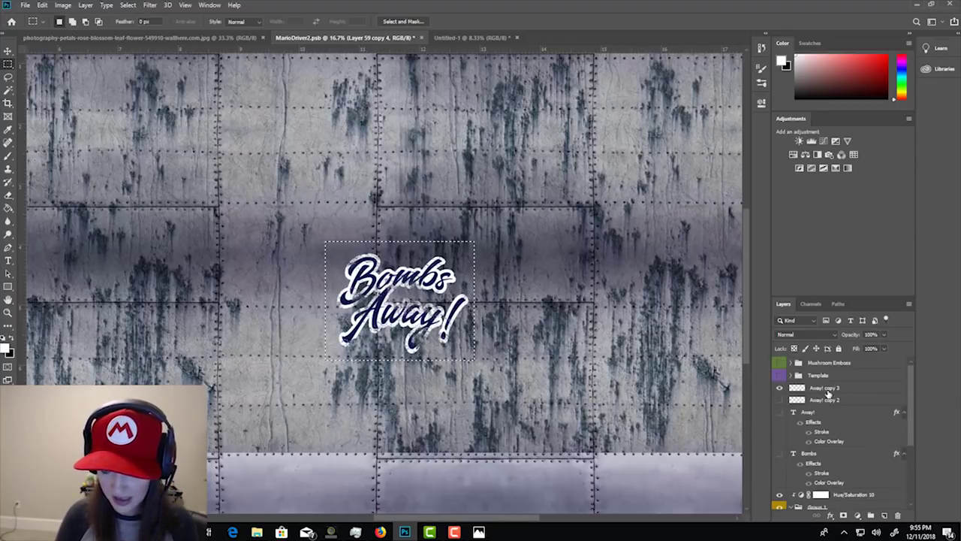
click(826, 387)
key(ctrl+v)
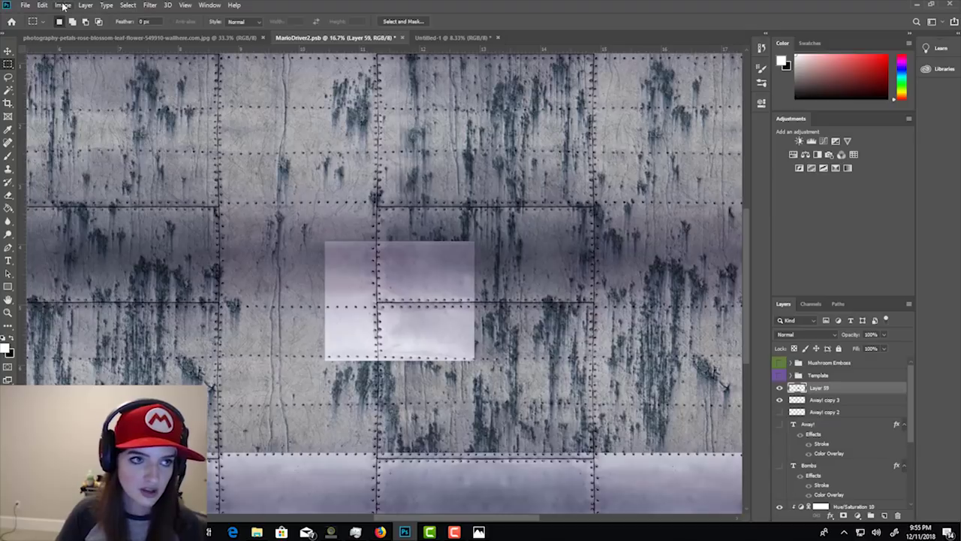
Convert the pasted metal panel piece to grayscale with the Black & White adjustment's Default preset.
click(63, 6)
mouse_move(79, 31)
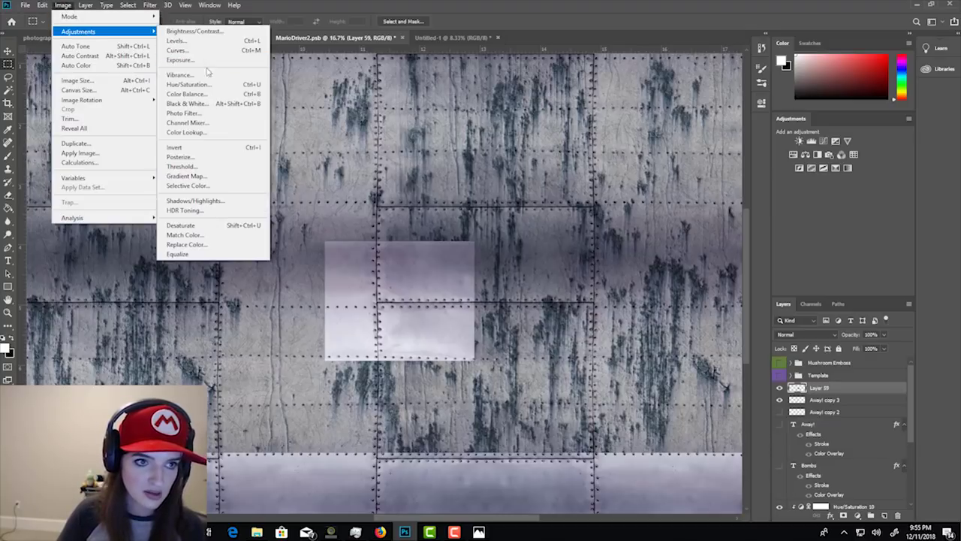
click(195, 103)
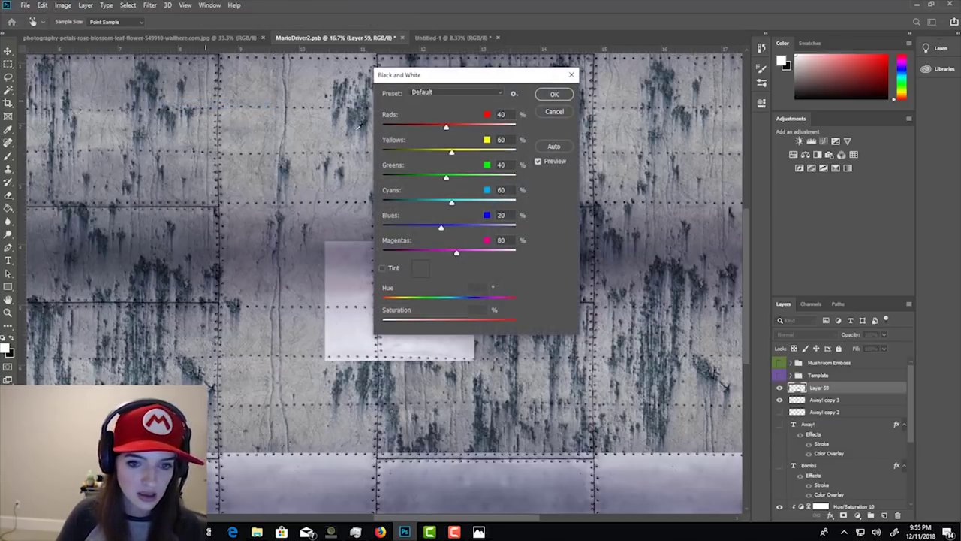
click(554, 94)
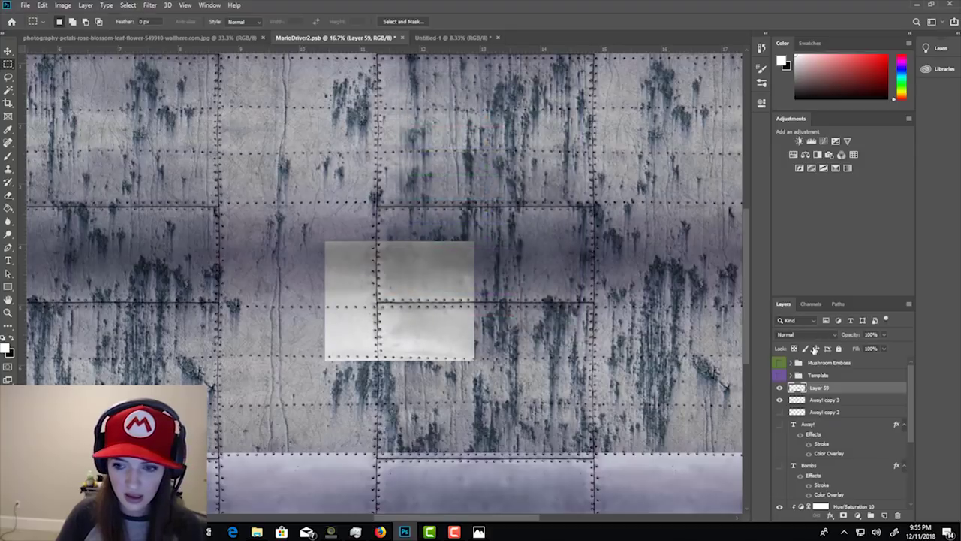
Clip the grayscale panel piece to the Away! copy 3 lettering and set its blend mode to Multiply.
right_click(828, 389)
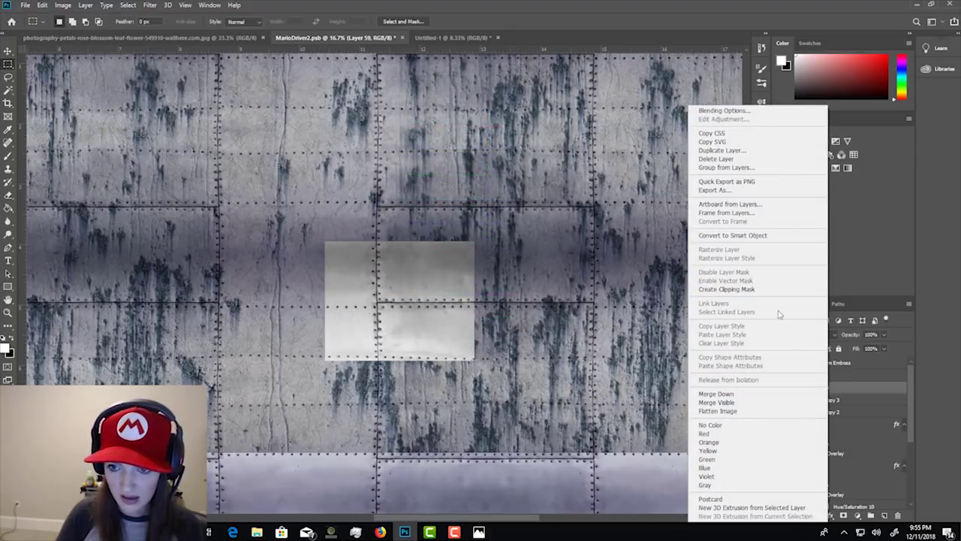
click(762, 290)
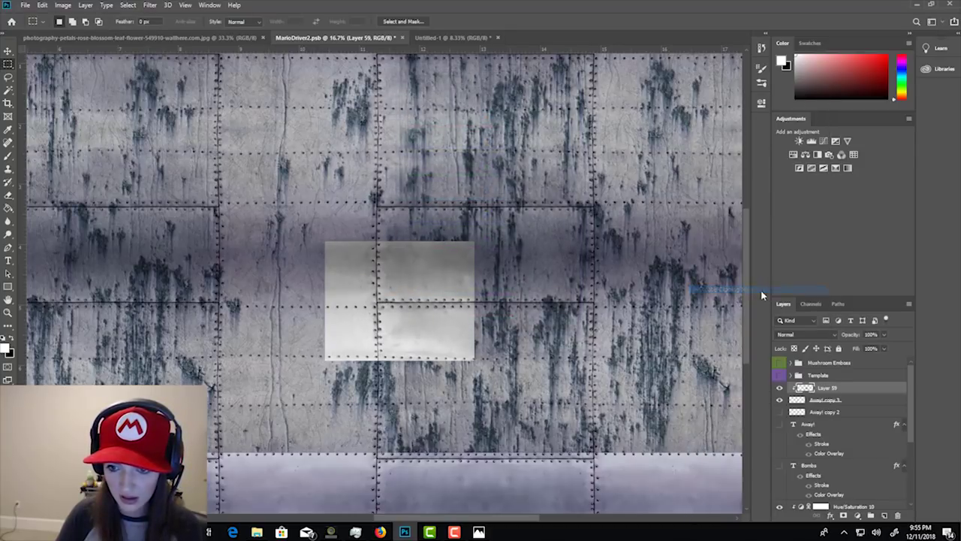
click(811, 332)
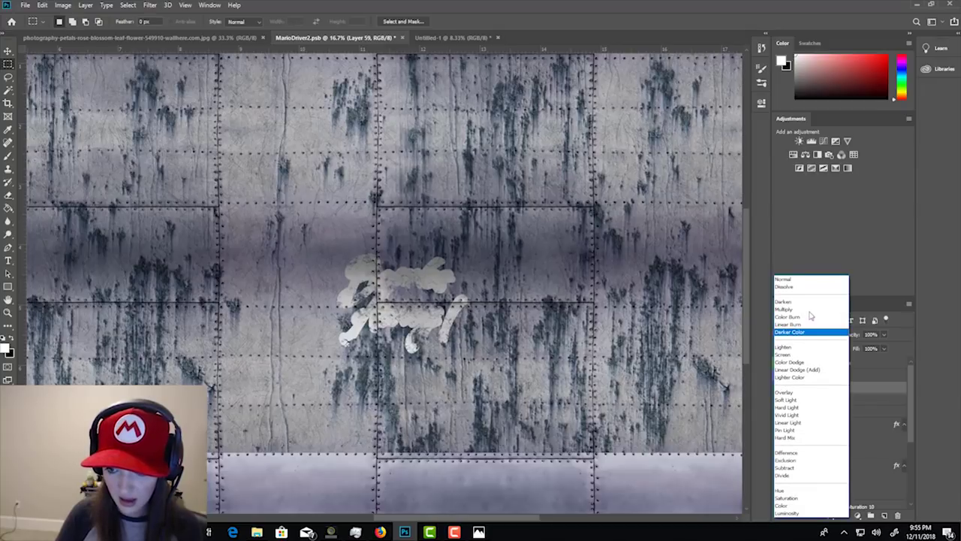
click(784, 309)
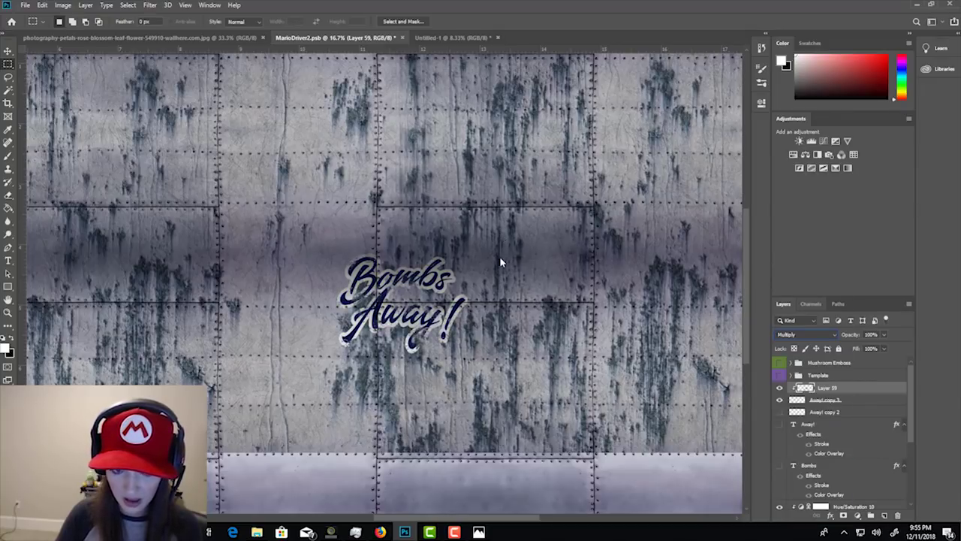
Compare the lettering with and without the clipped Multiply panel layer, examining the rivets, seams and shading up close.
key(ctrl+plus)
key(ctrl+plus)
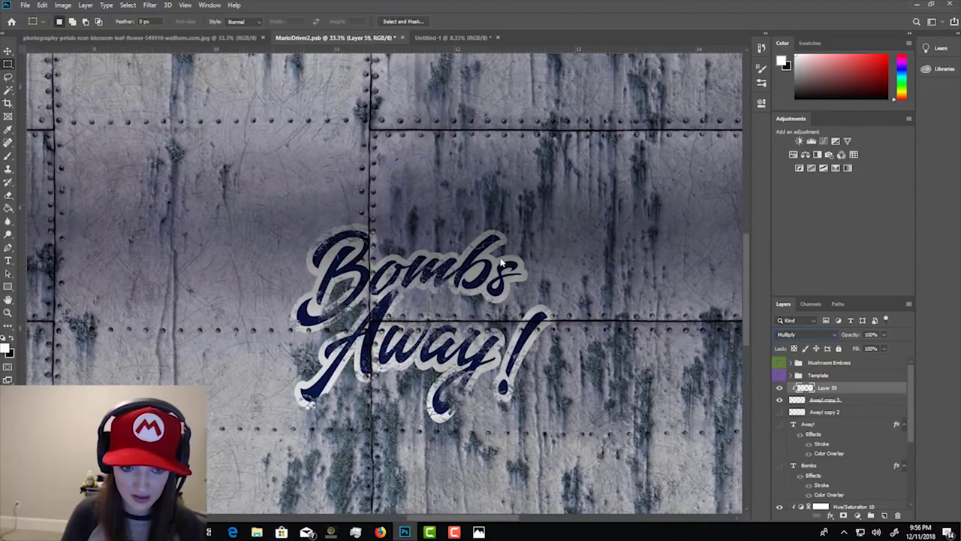
key(ctrl+plus)
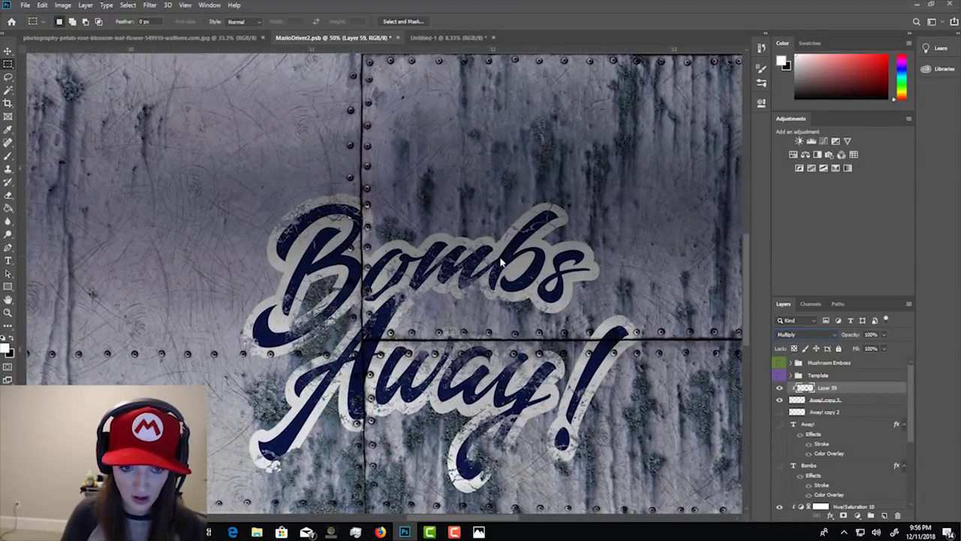
click(780, 388)
click(780, 388)
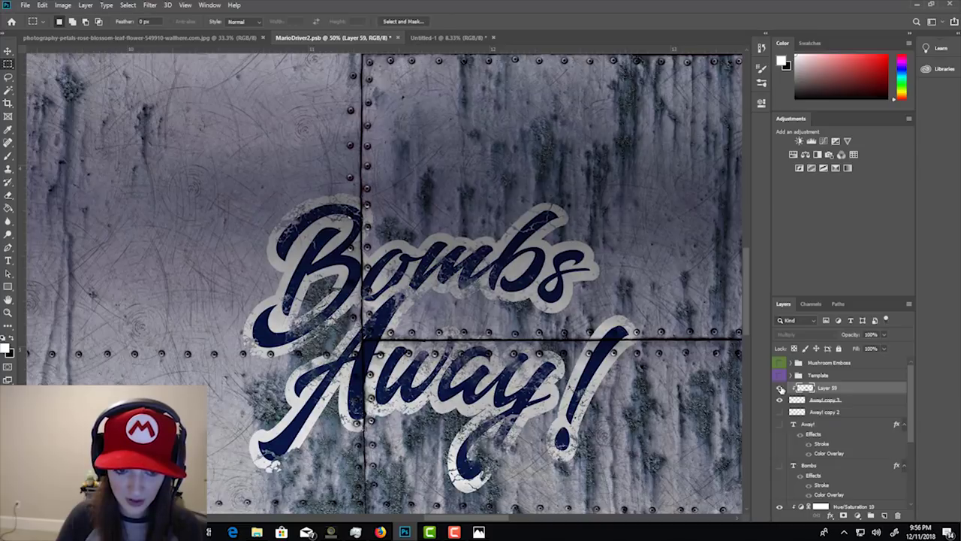
click(779, 387)
click(780, 389)
click(781, 388)
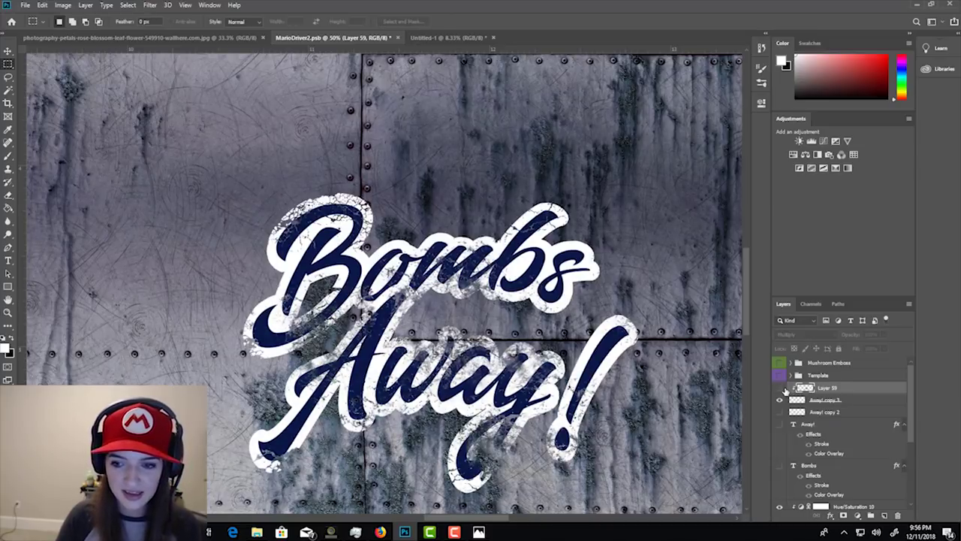
click(780, 388)
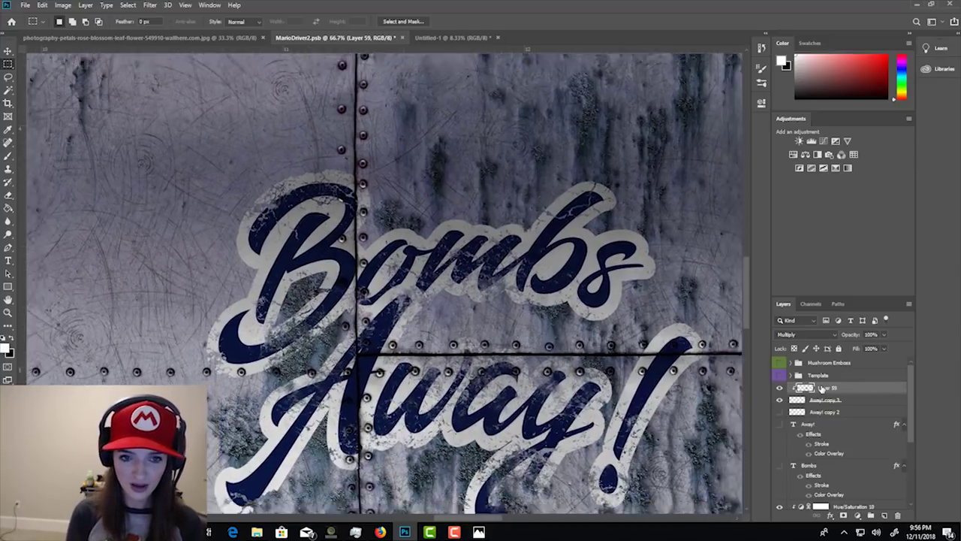
key(ctrl+plus)
key(ctrl+plus)
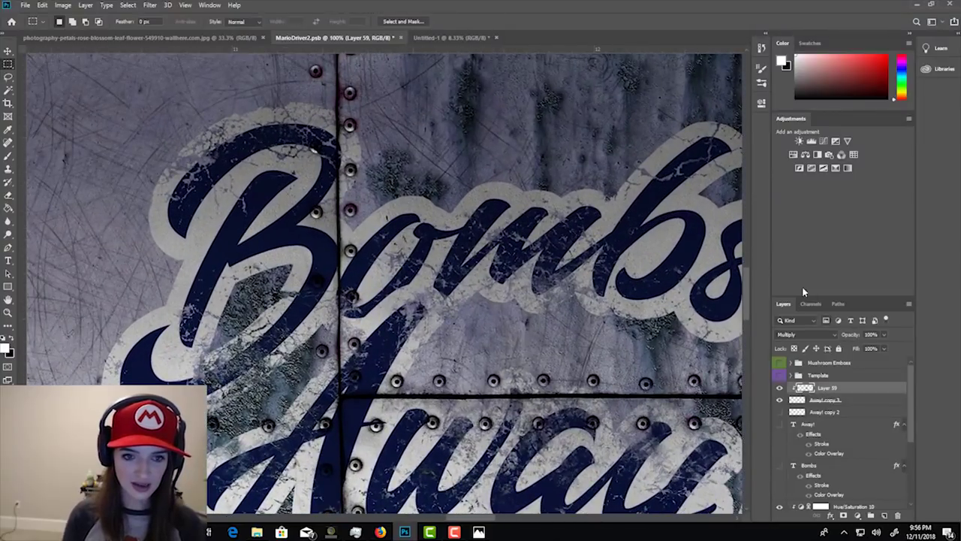
key(ctrl+plus)
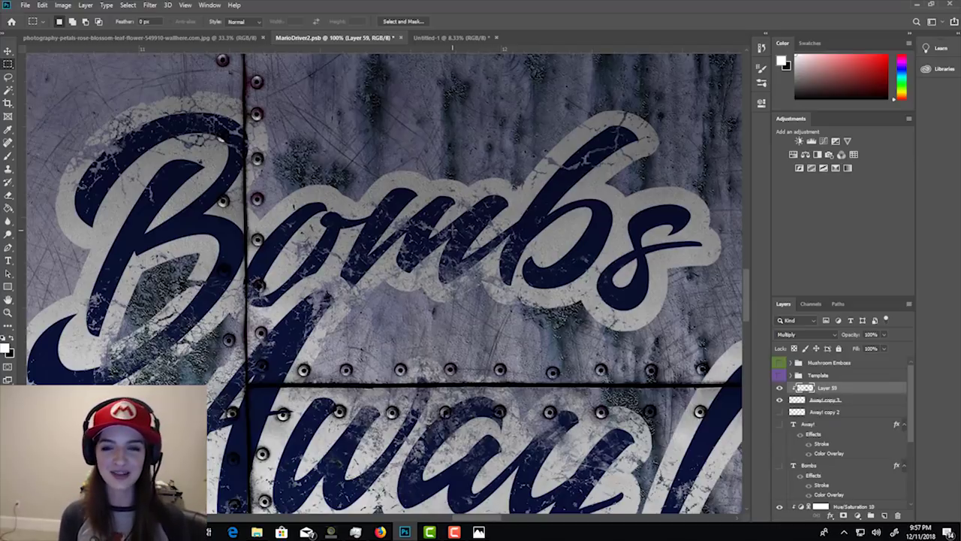
key(ctrl+0)
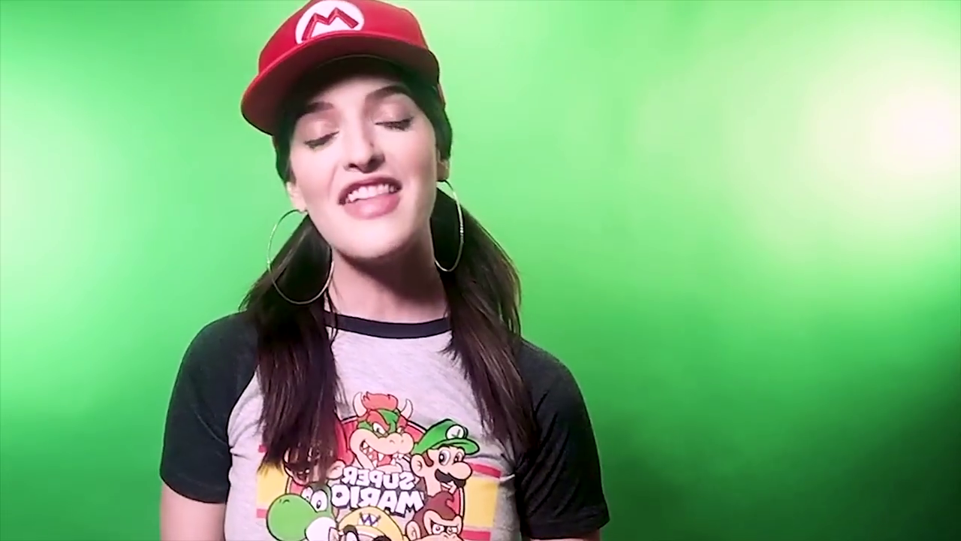